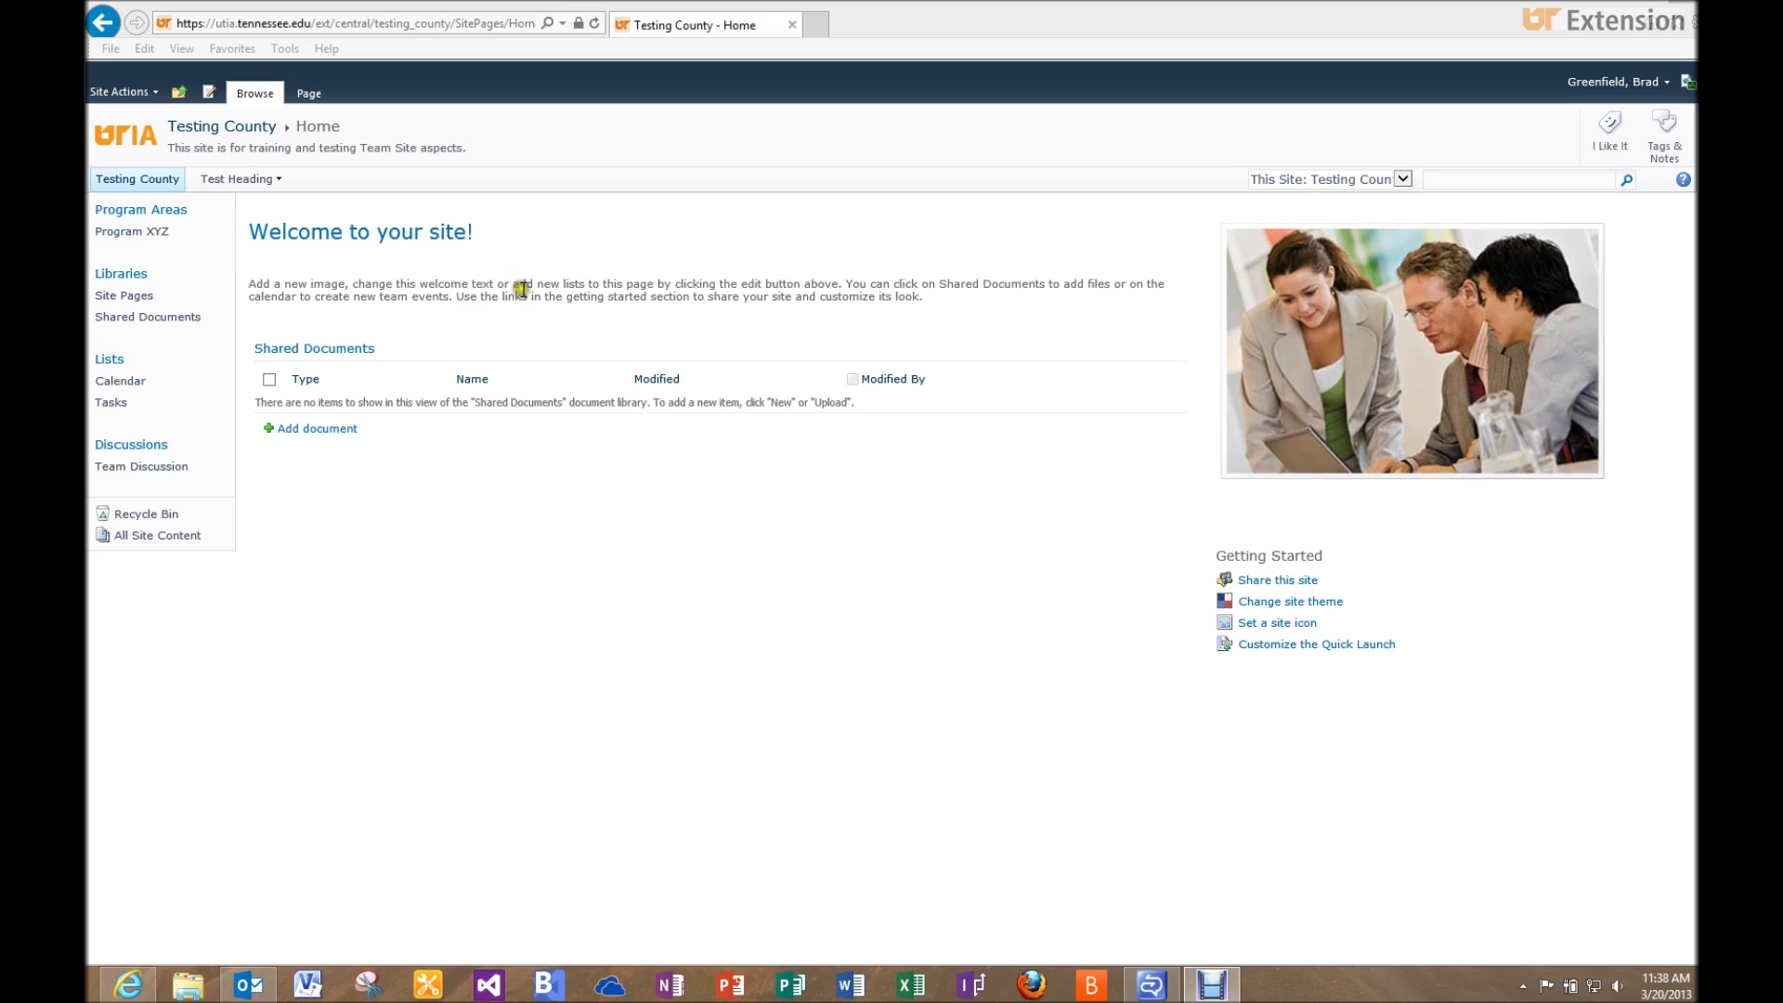
Step: From the listing of all site content, begin creating a new Calendar list with its additional options shown
left_click(149, 92)
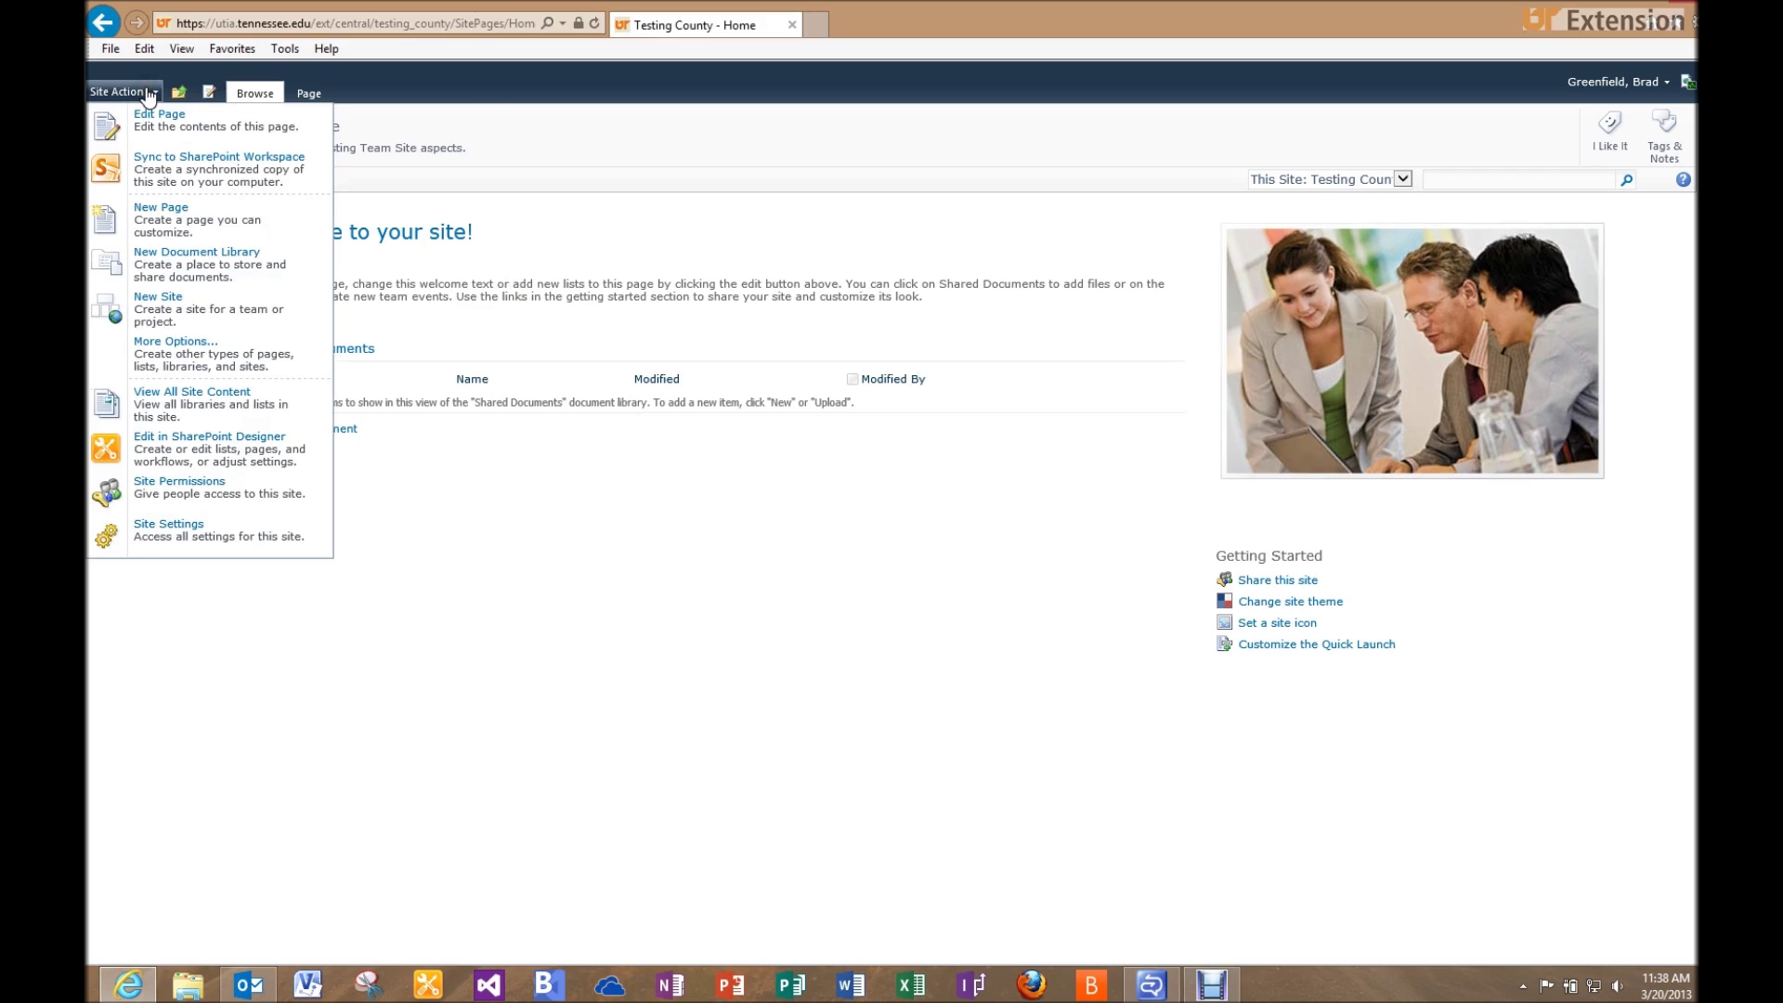
left_click(174, 409)
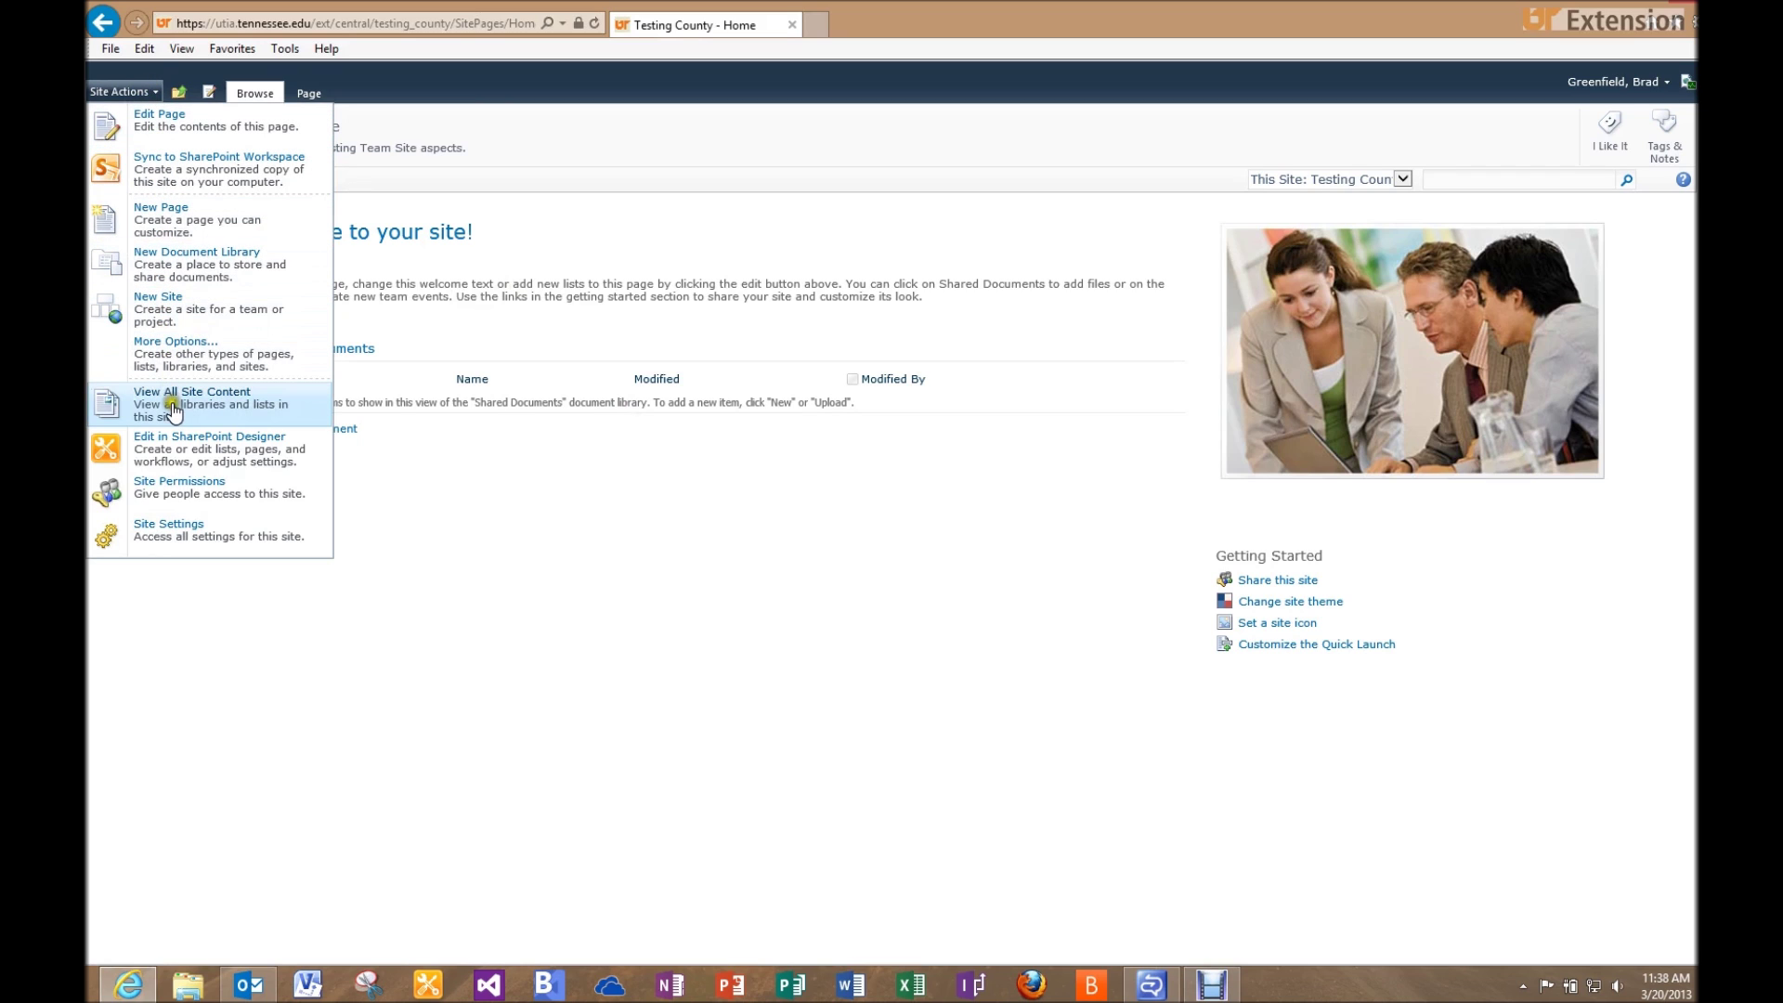
left_click(173, 410)
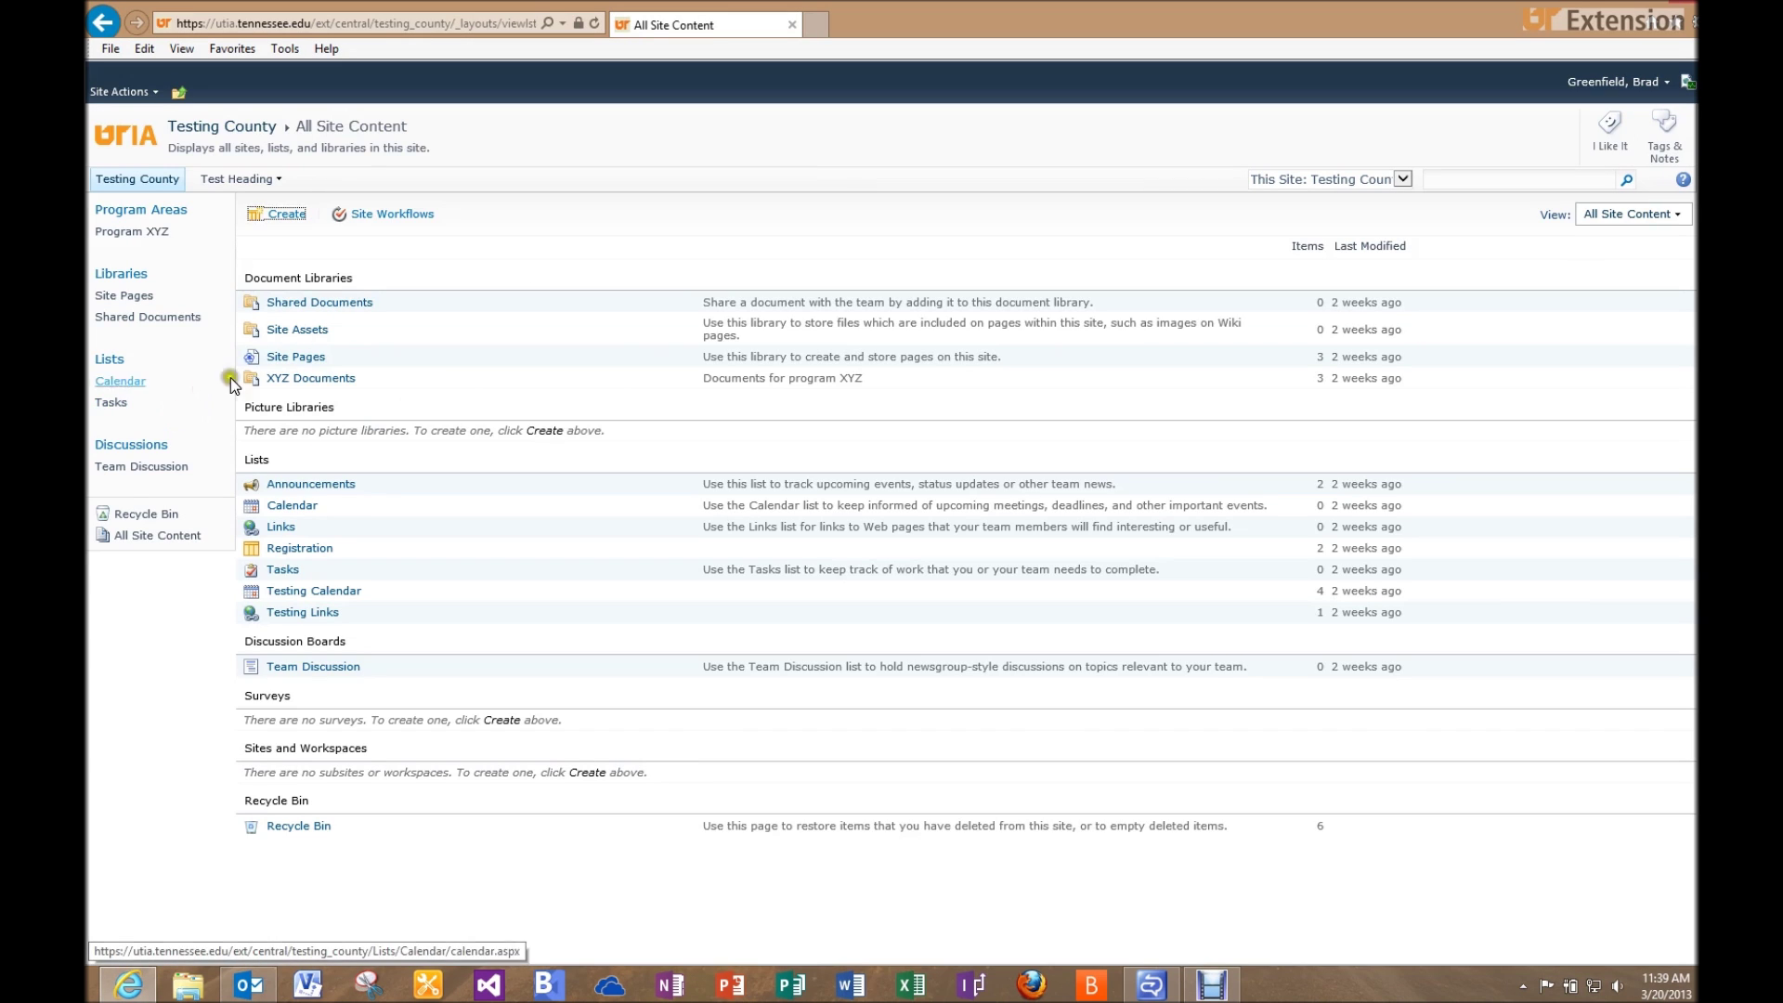
left_click(284, 219)
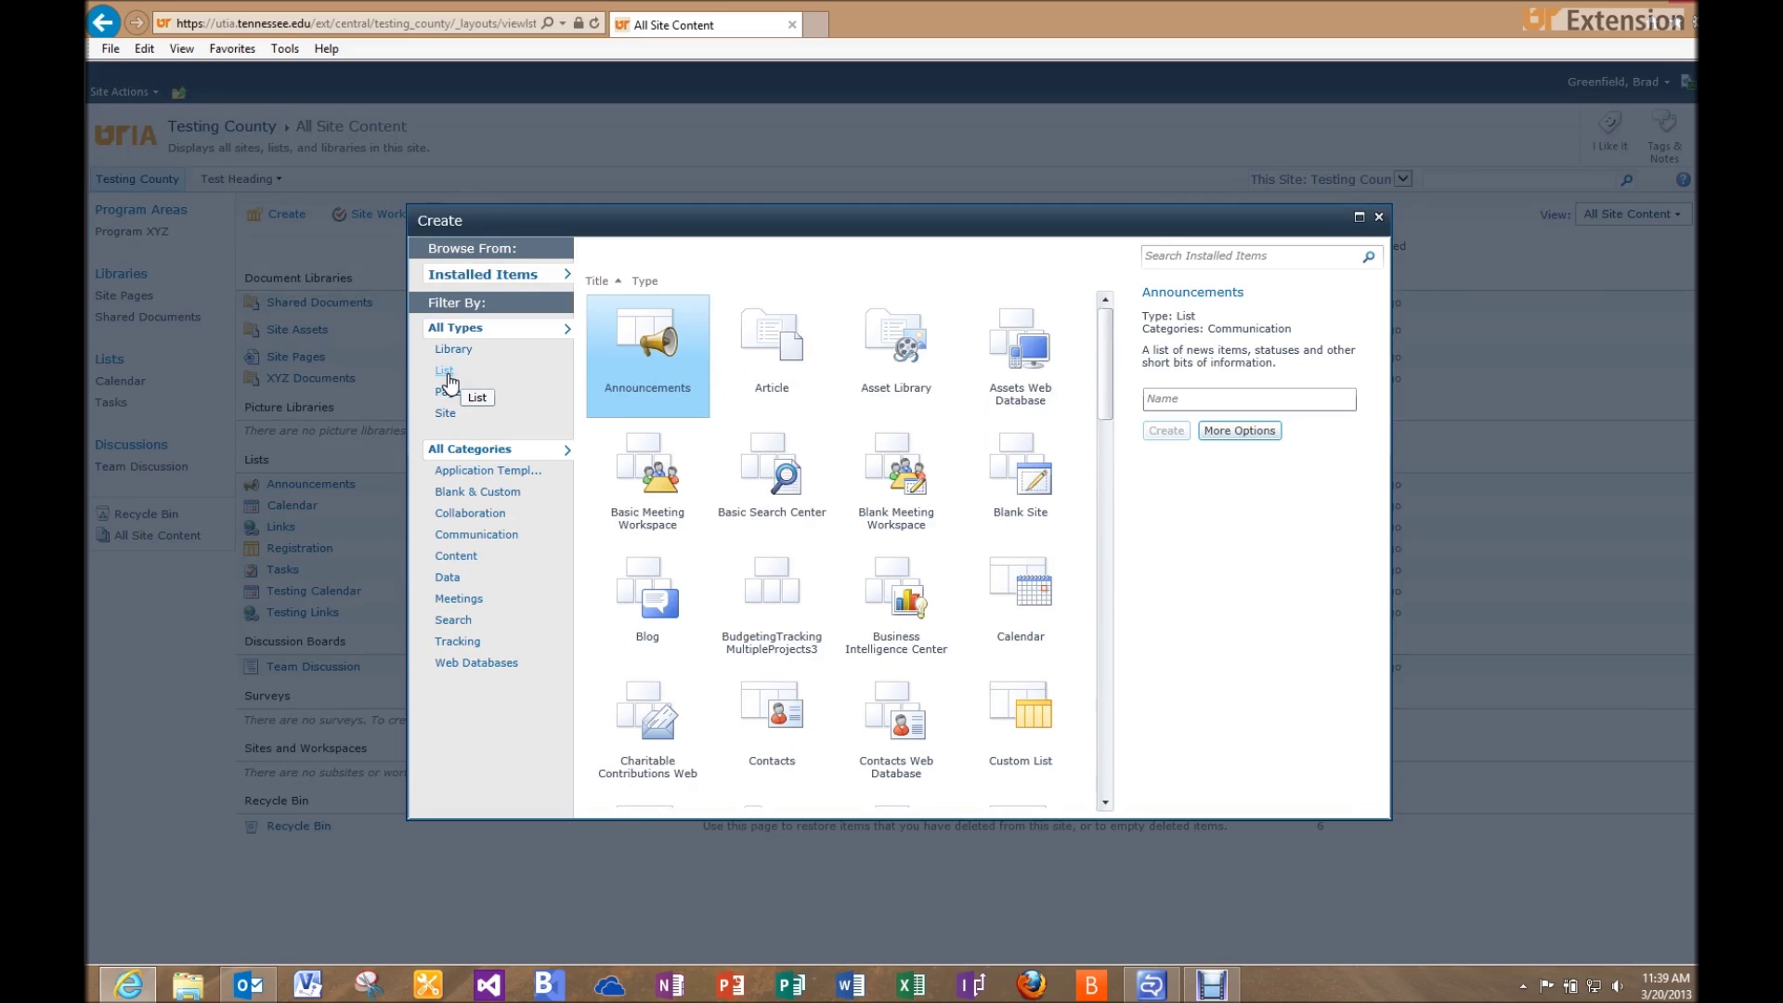
left_click(446, 371)
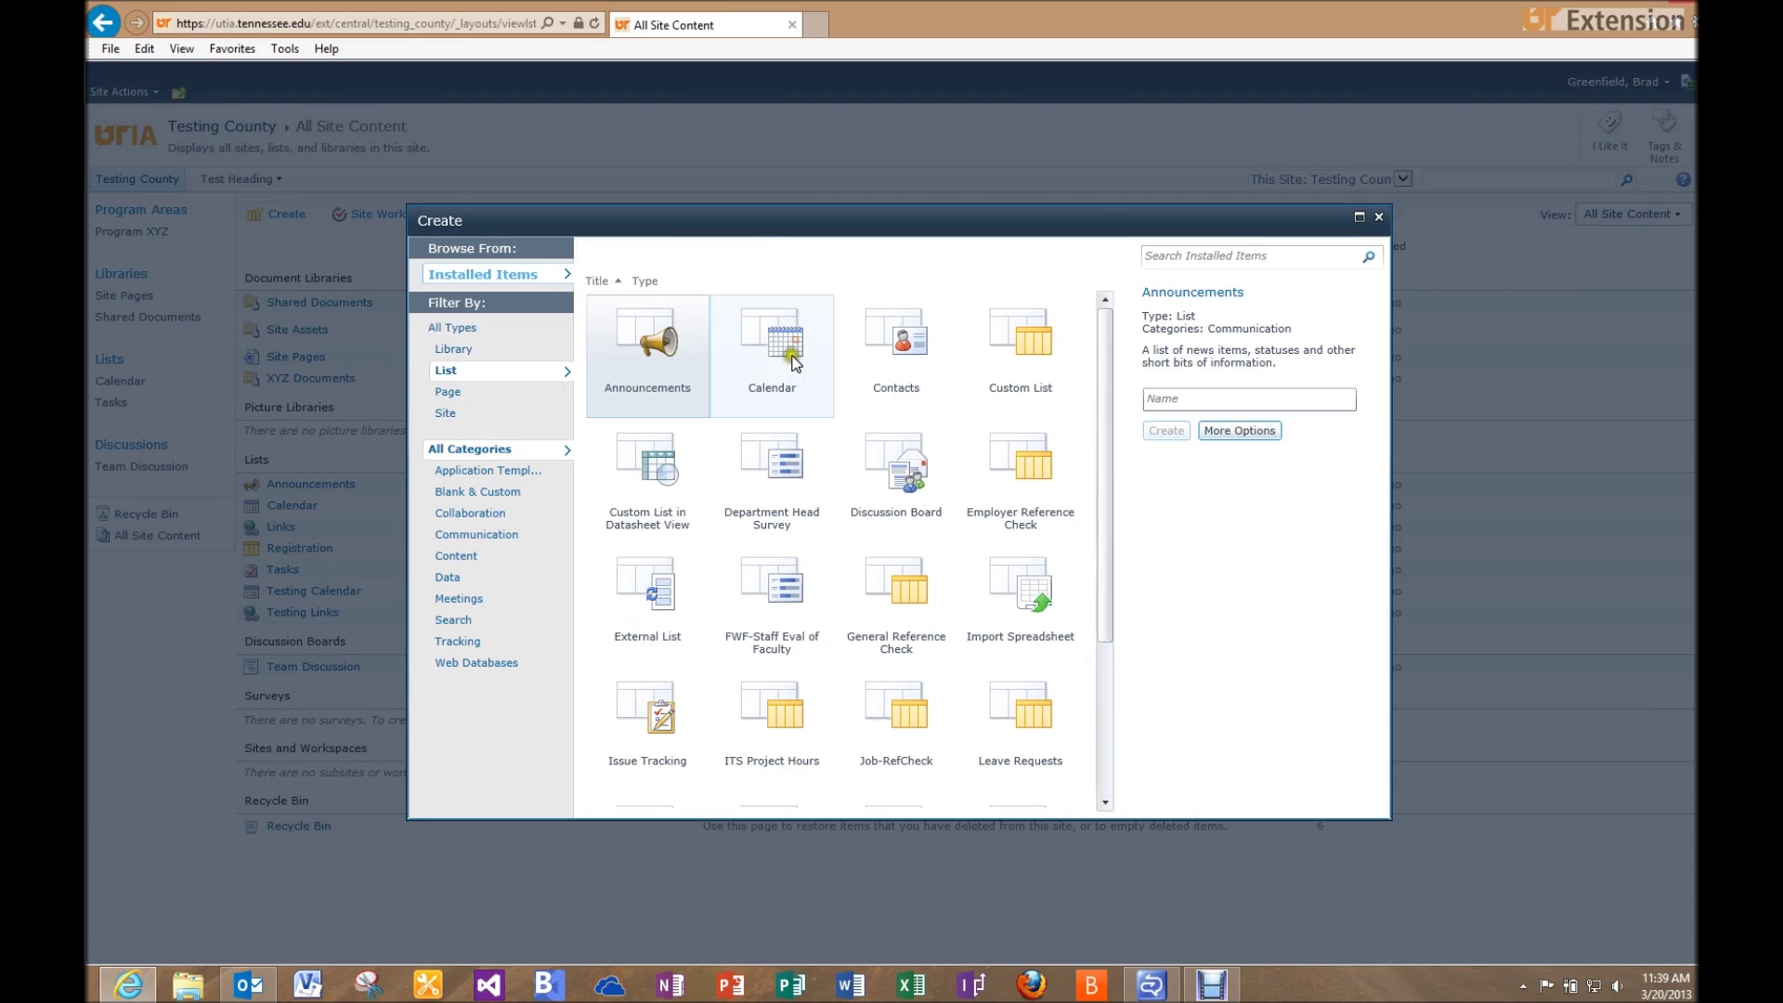
left_click(796, 358)
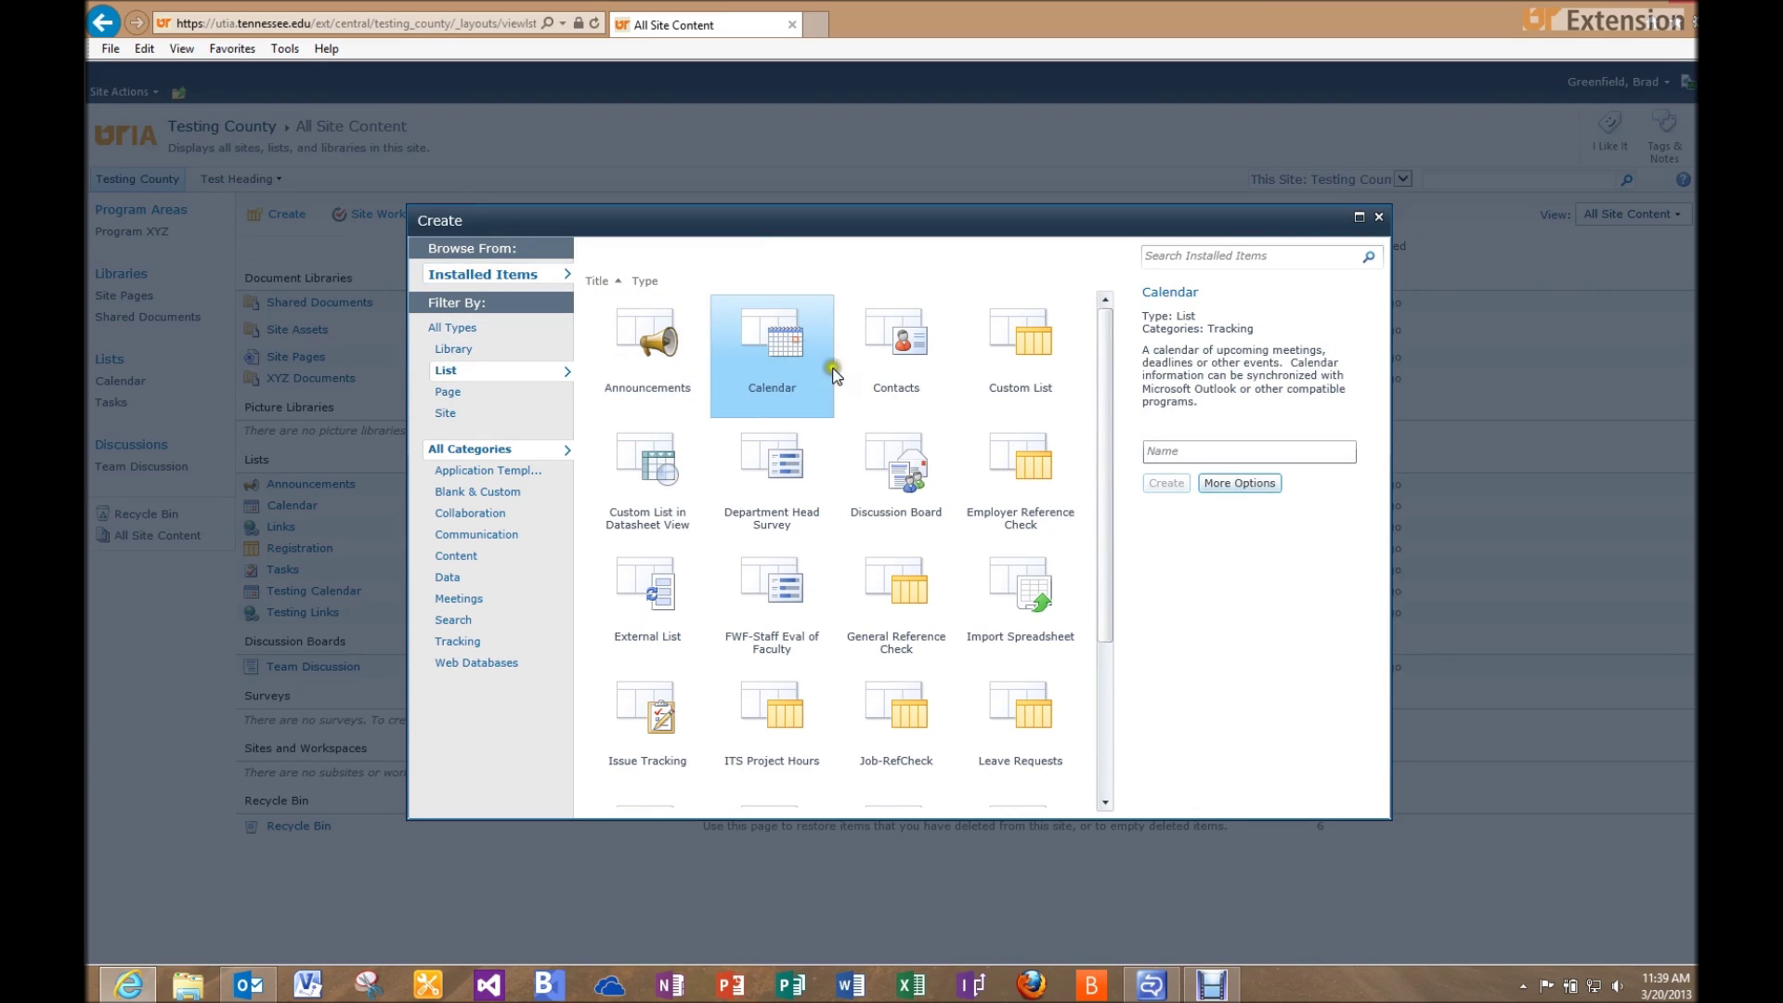
left_click(1226, 483)
Step: Create the calendar as "Video Series Calendar", kept off the Quick Launch and not used to share members' schedules
left_click(901, 292)
left_click(899, 294)
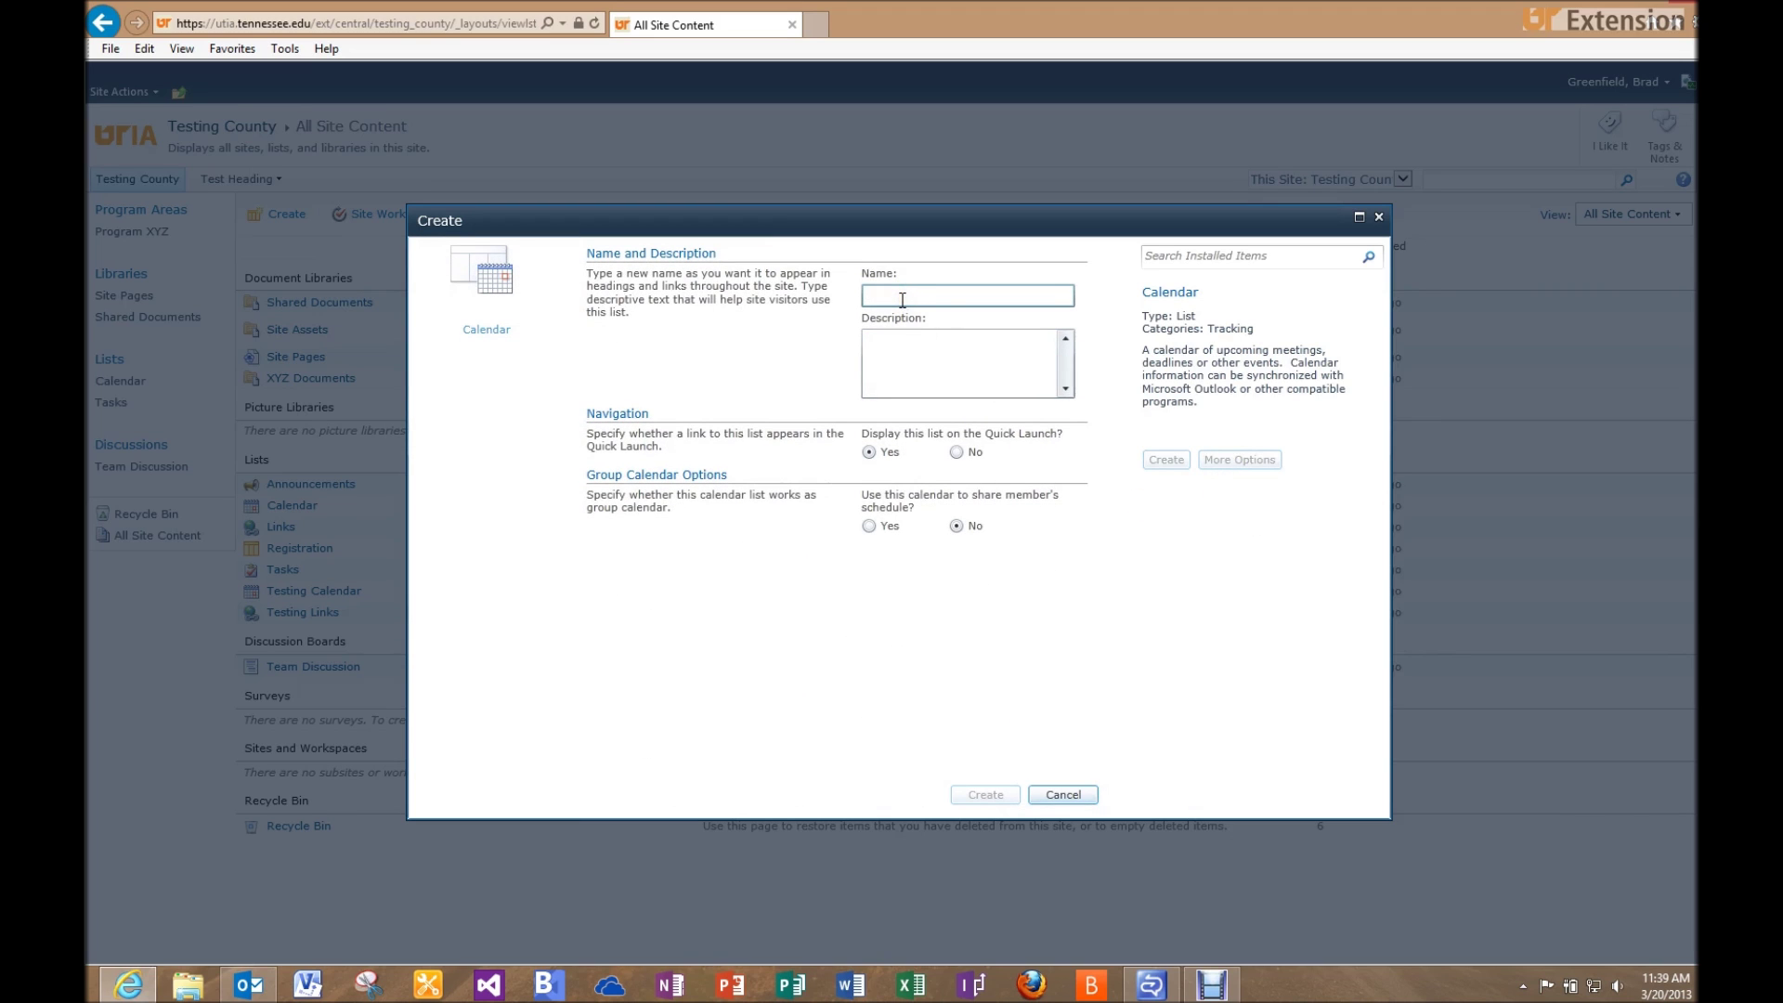
type("Video Series Calendar")
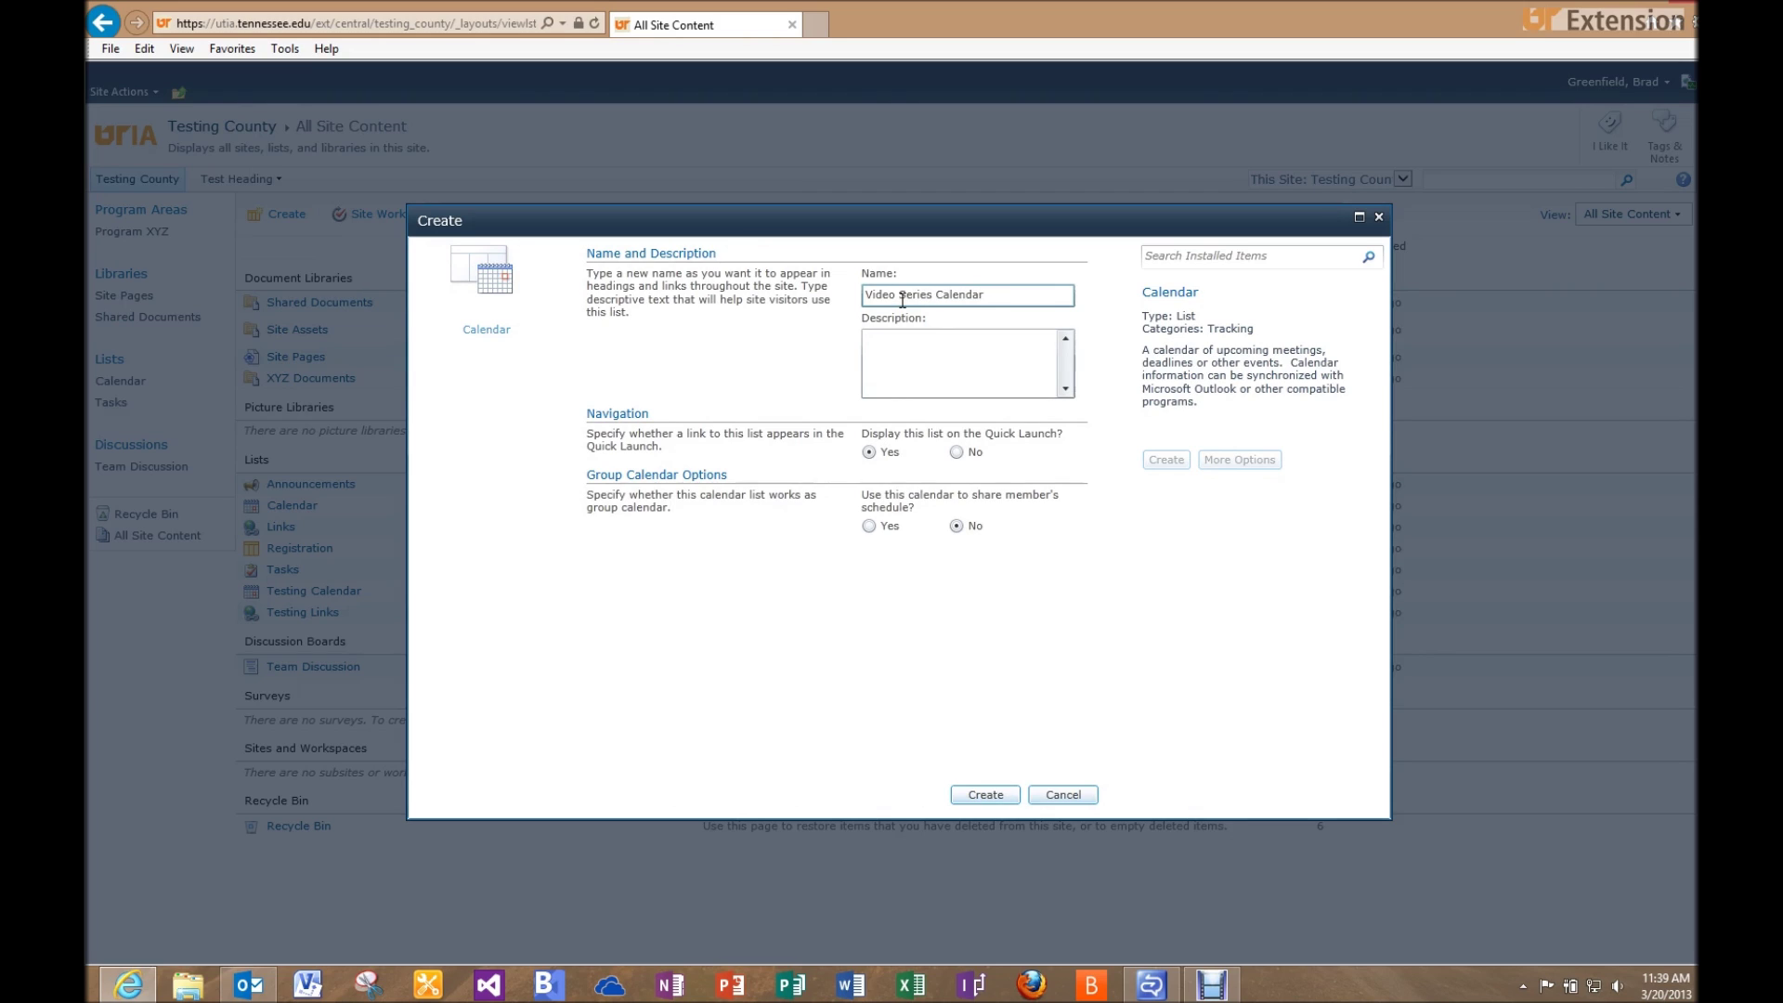
left_click(956, 452)
left_click(957, 526)
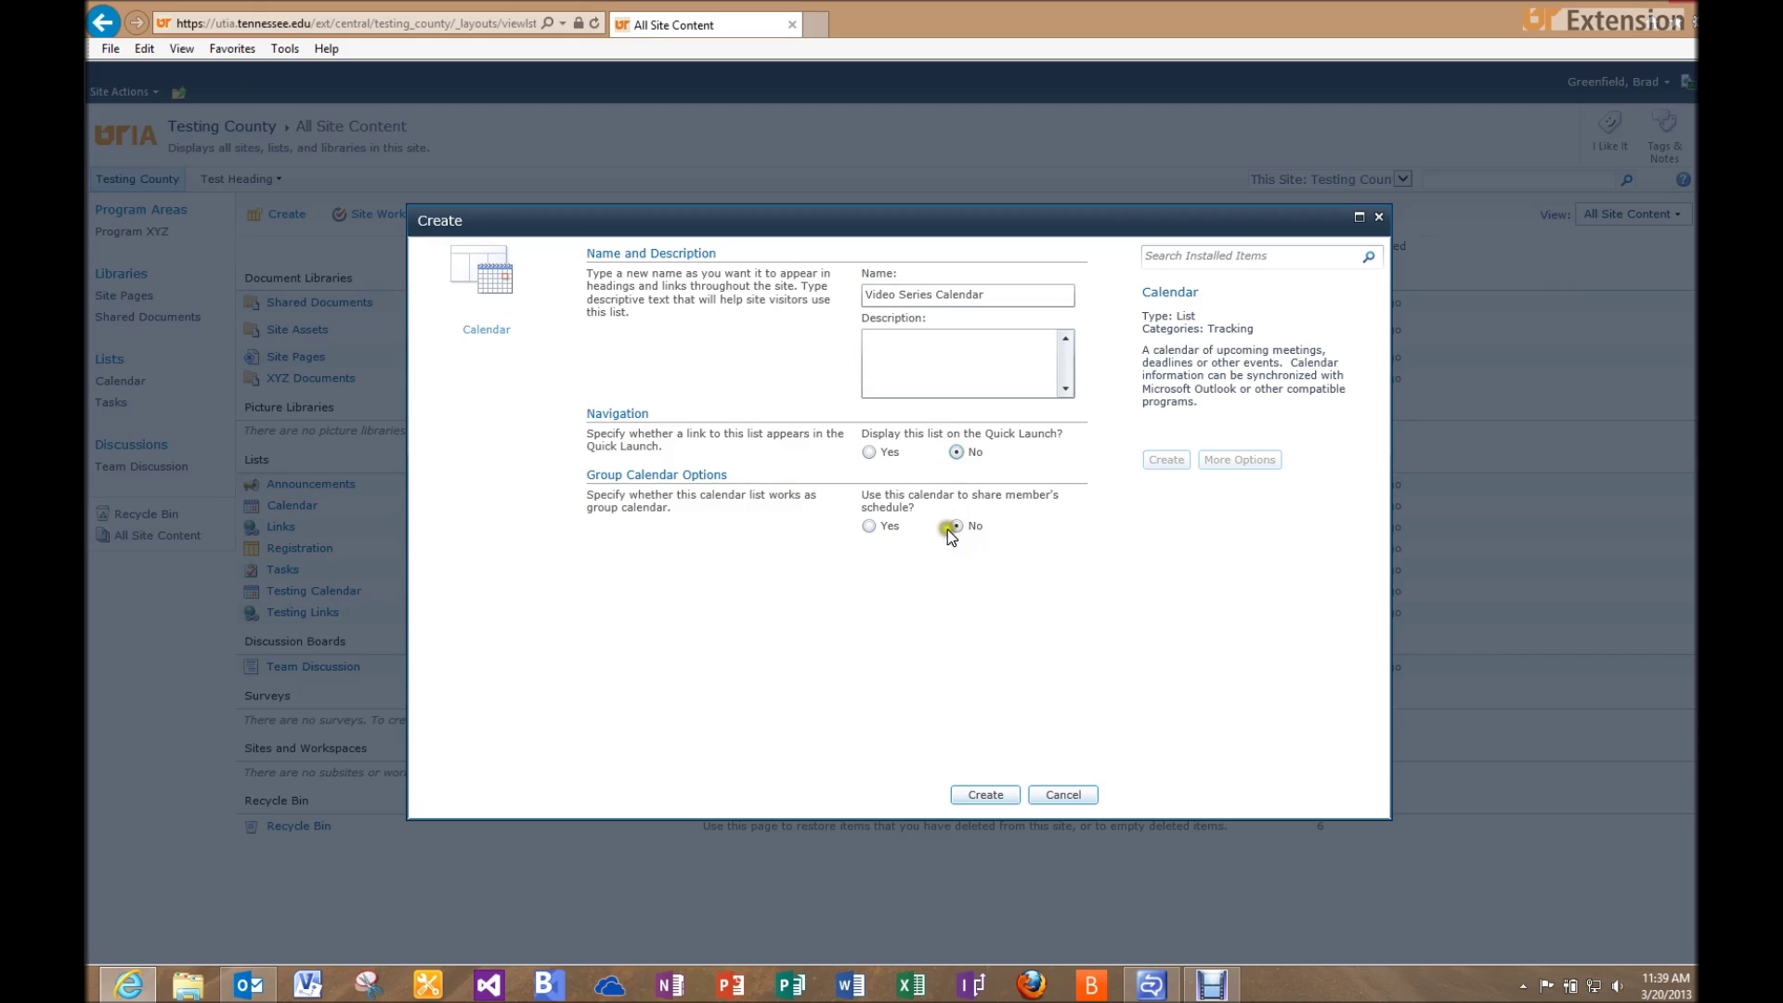
left_click(985, 796)
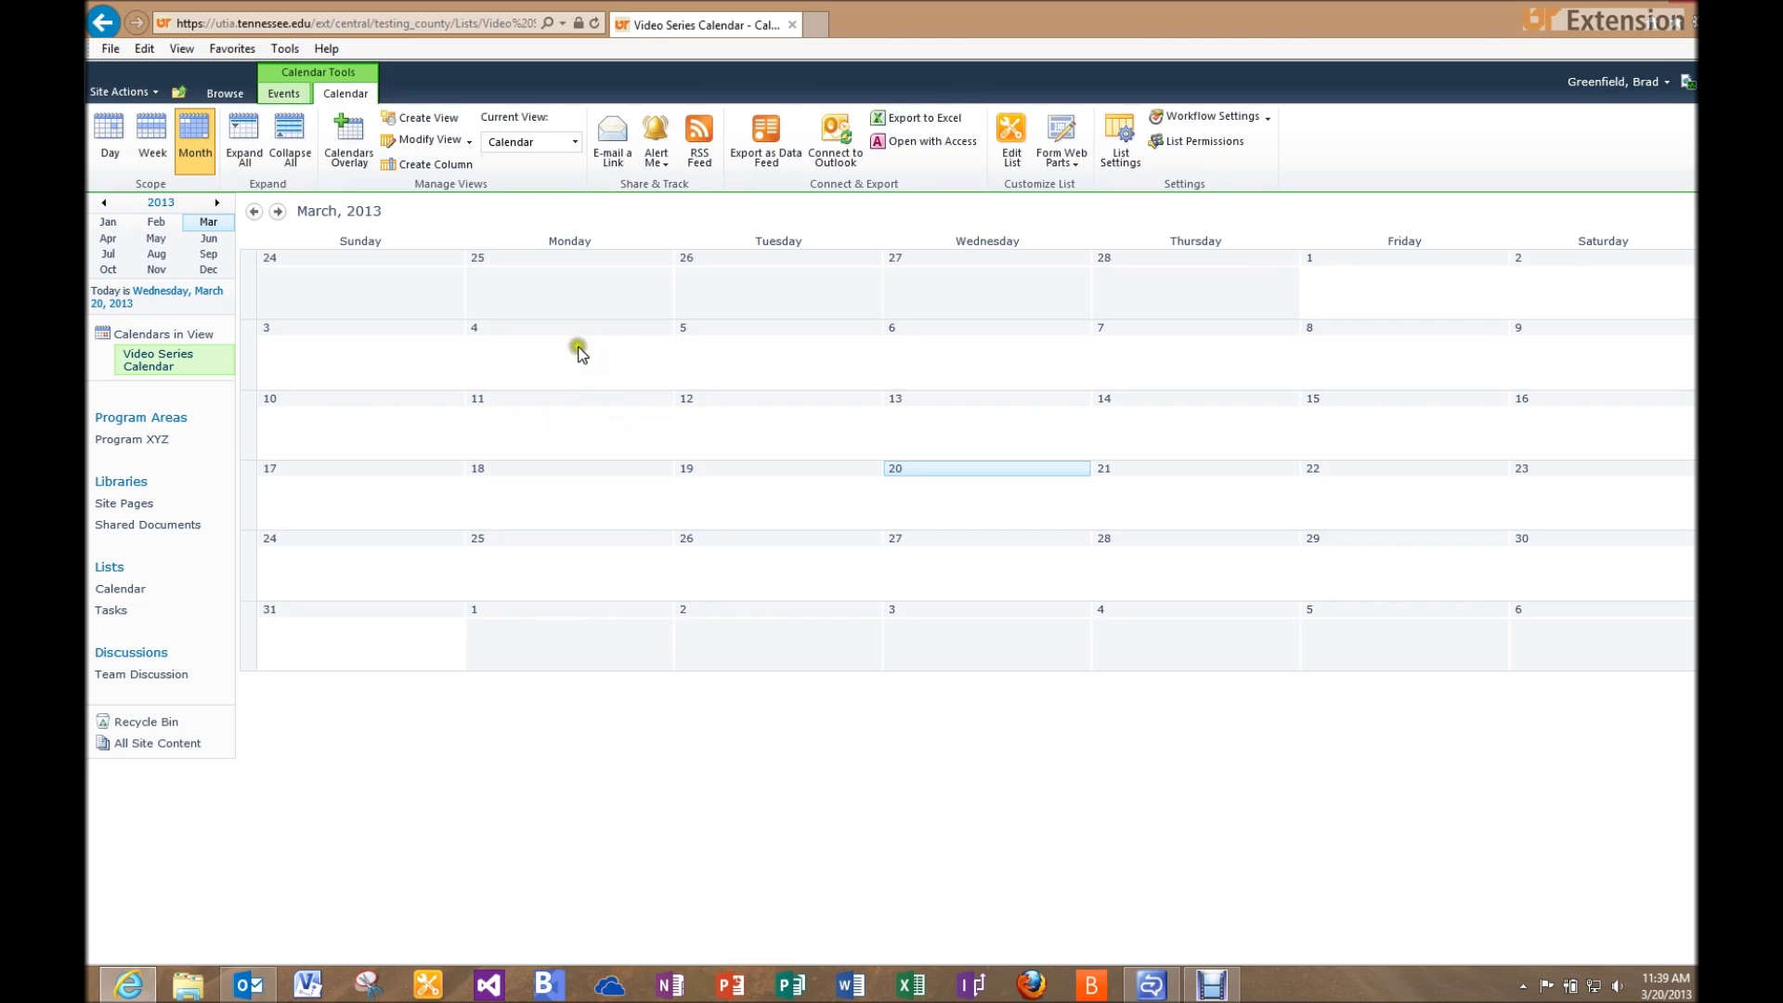
Step: Examine the Category choices in a new event form for March 20, 2013, and close it without saving
mouse_move(650, 391)
double_click(961, 493)
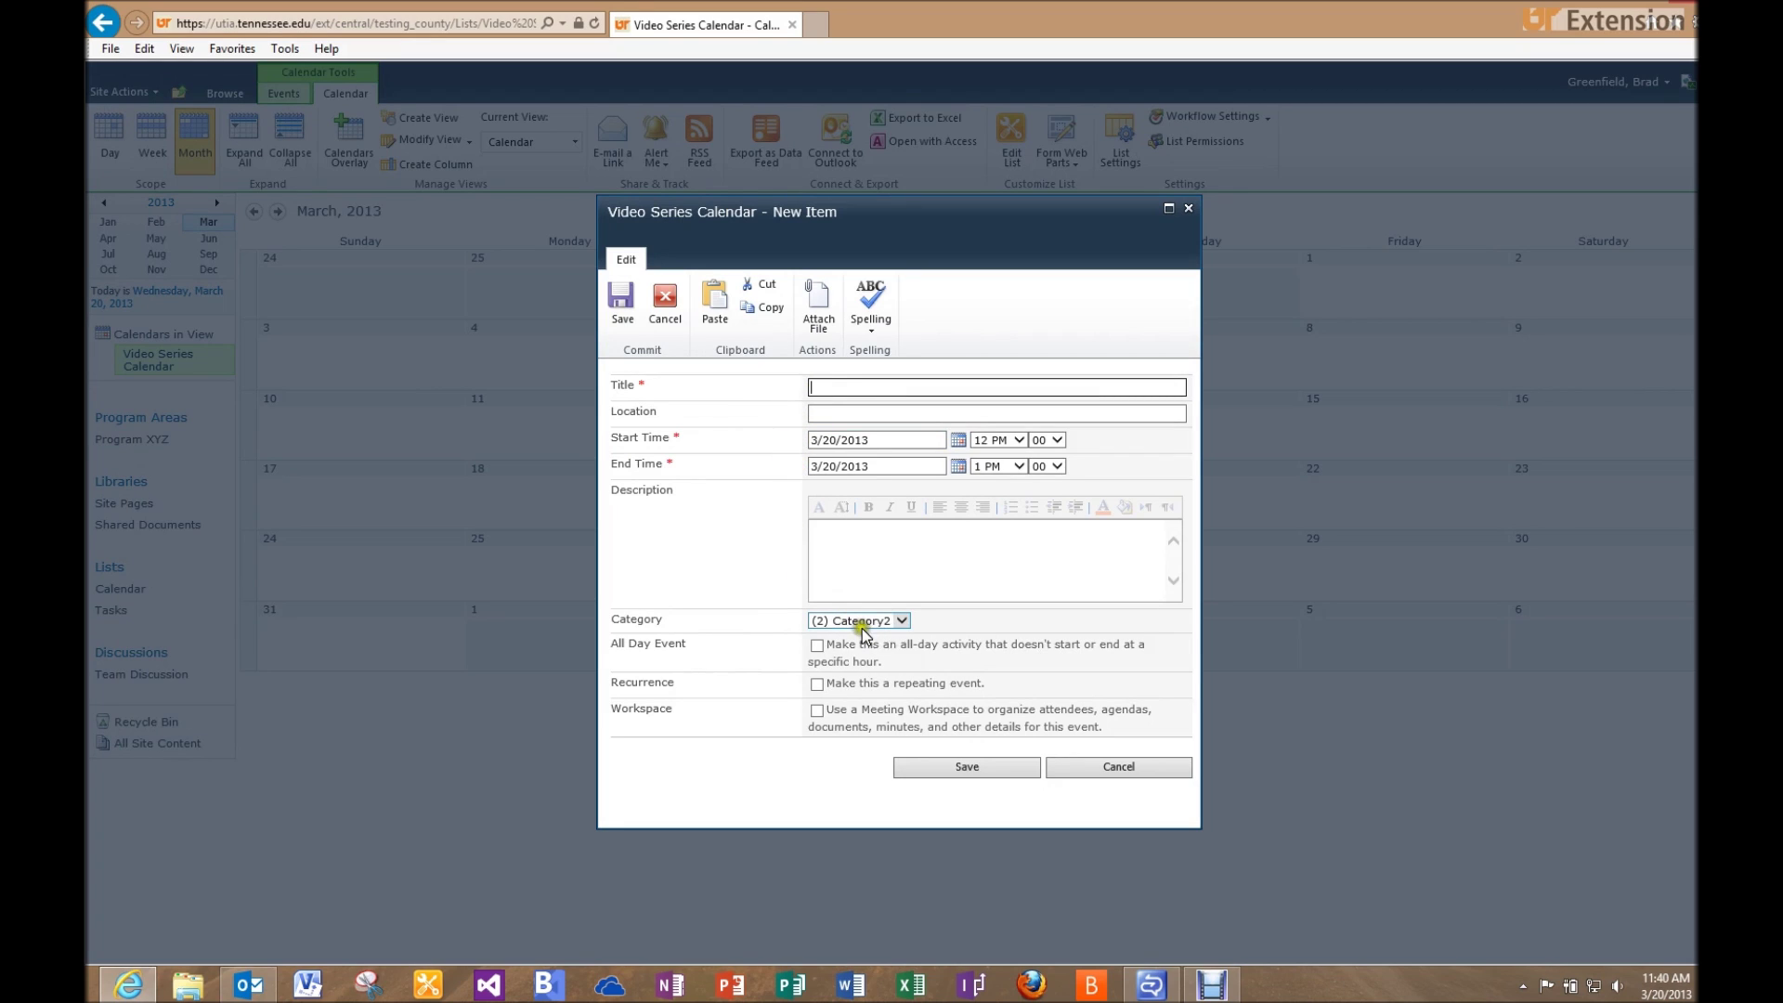
left_click(902, 622)
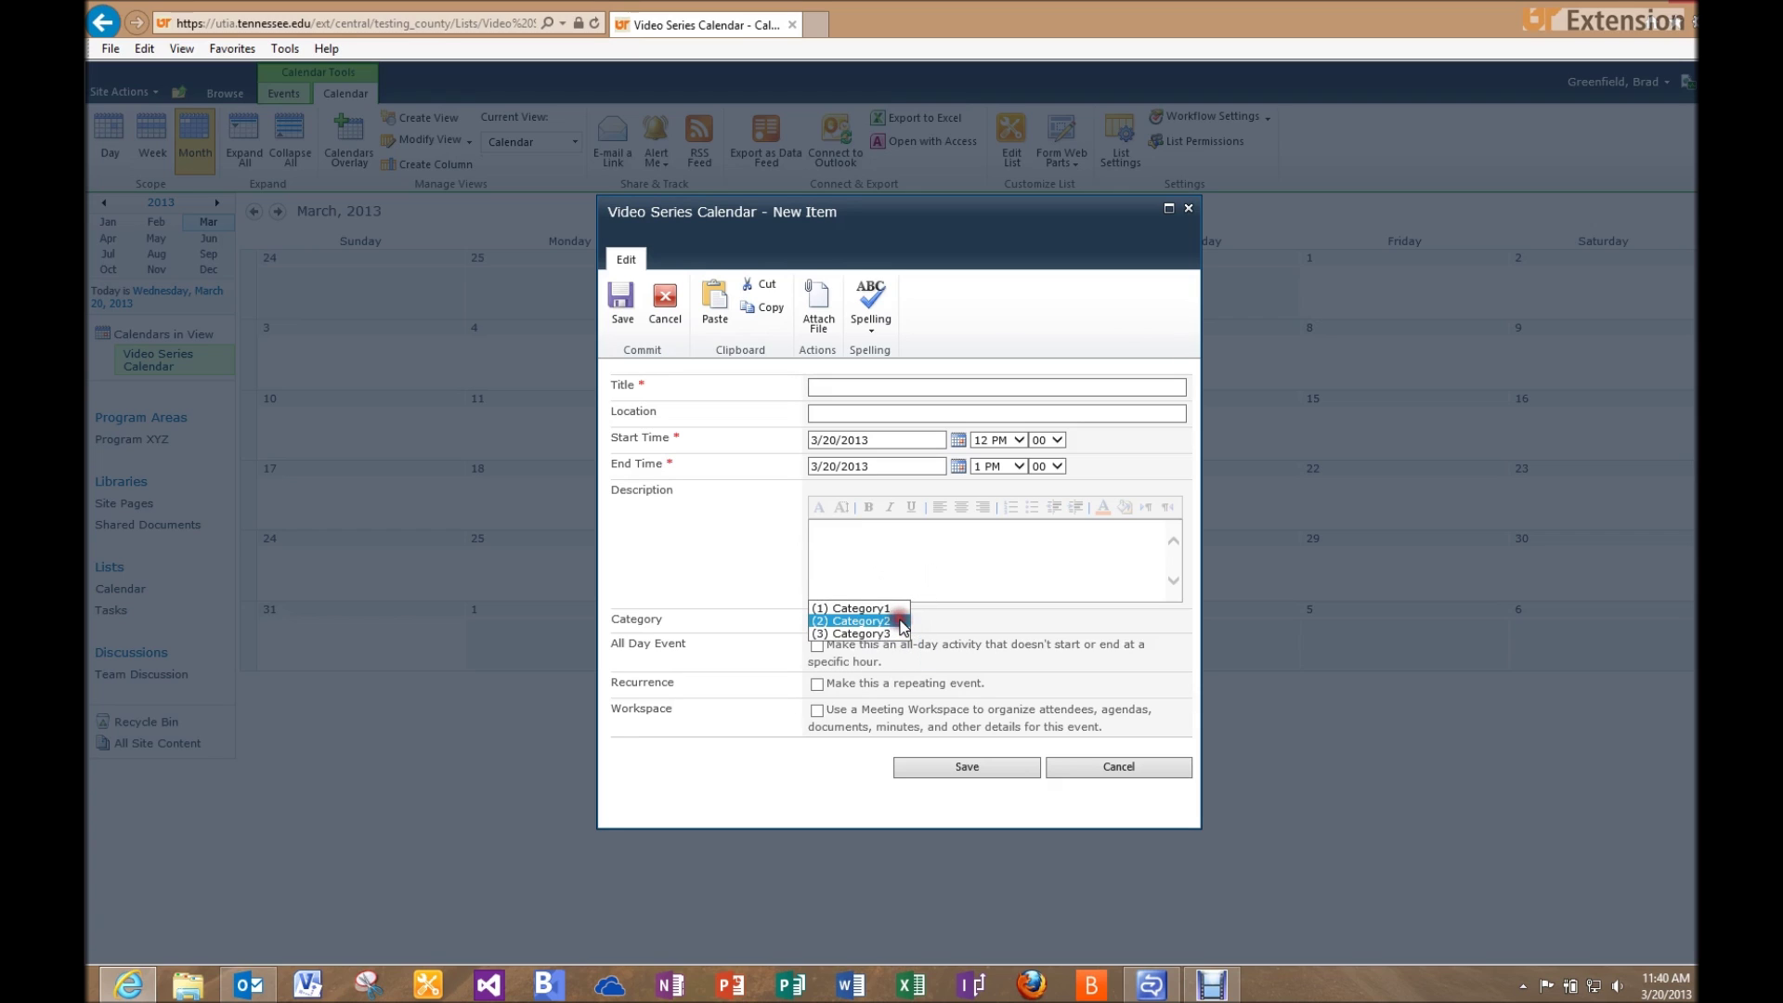
left_click(876, 608)
left_click(895, 625)
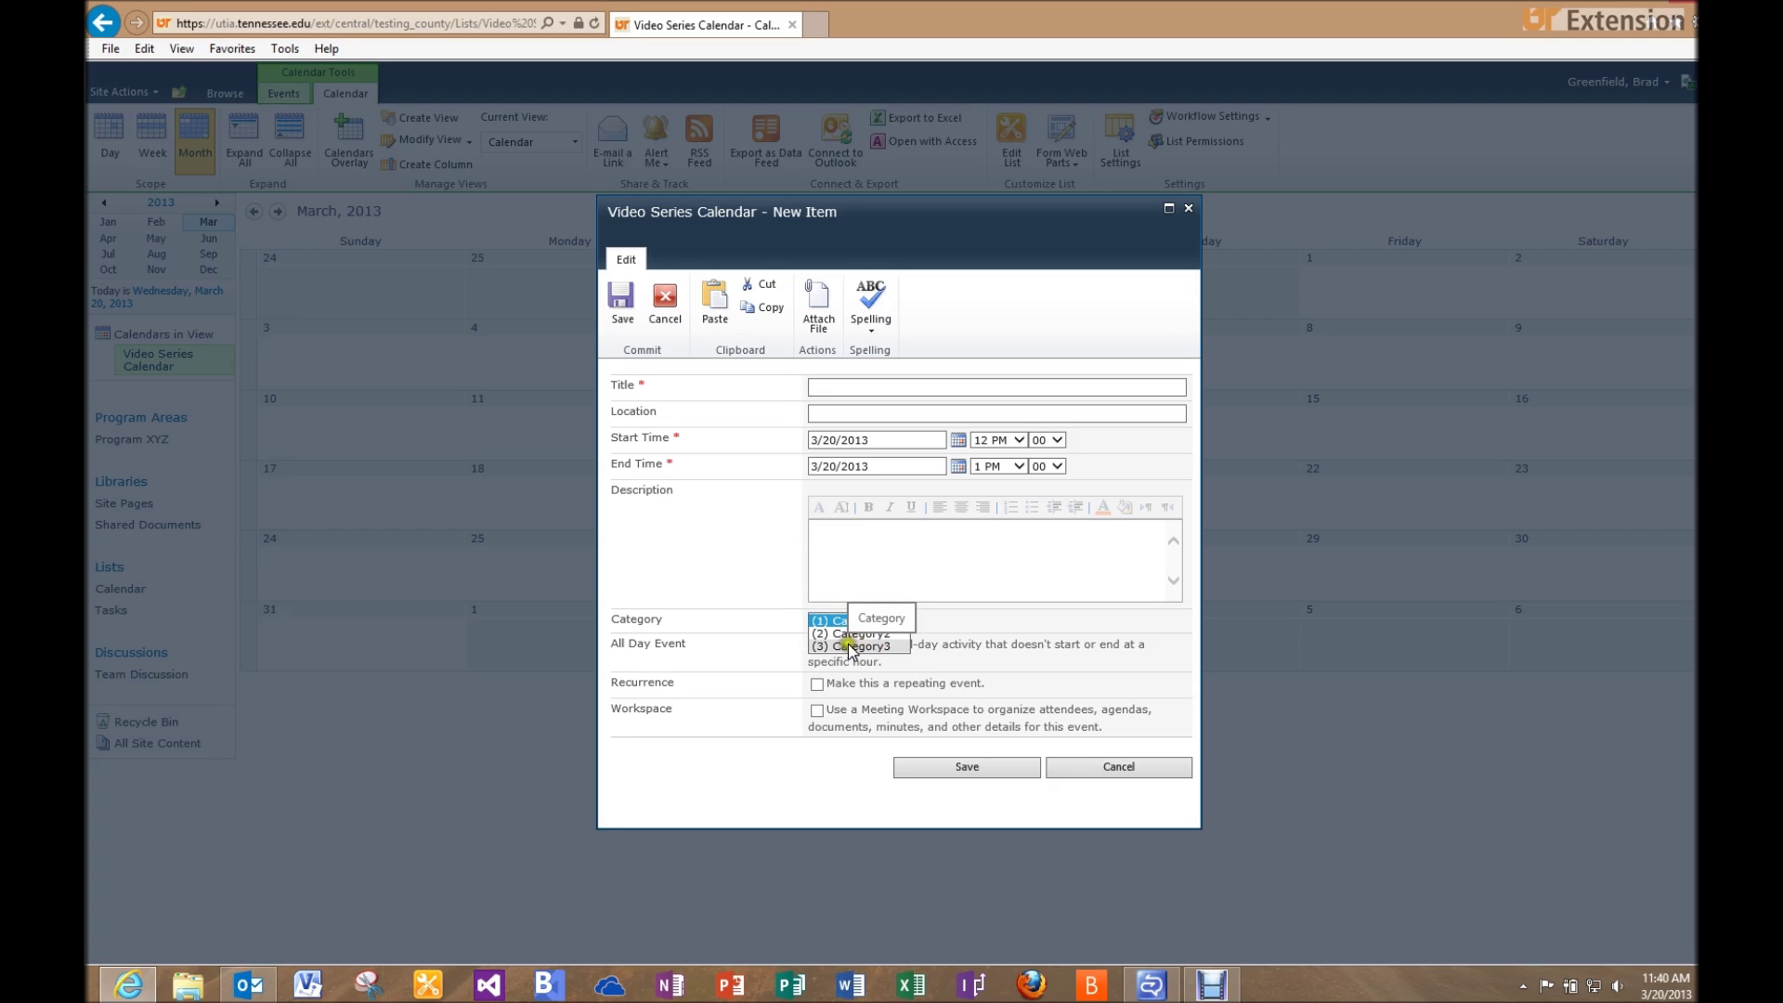
left_click(1079, 771)
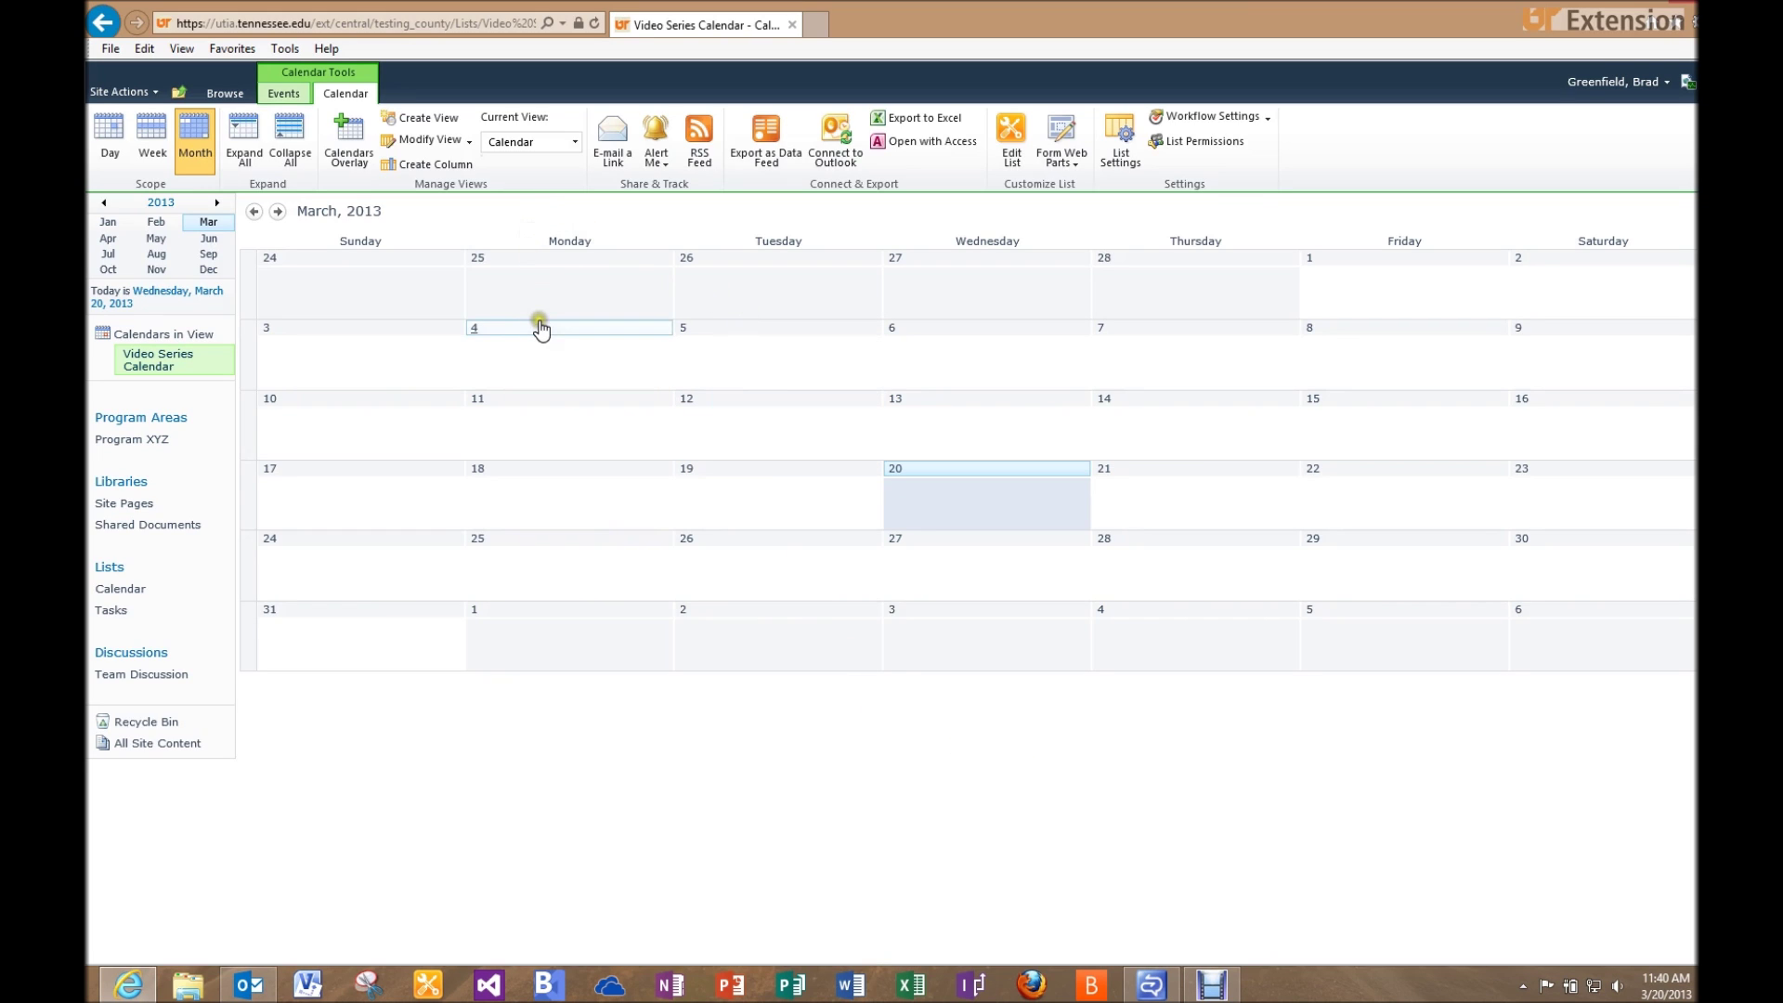
Step: Open the Category column of the Video Series Calendar for editing from the list's settings
left_click(1124, 141)
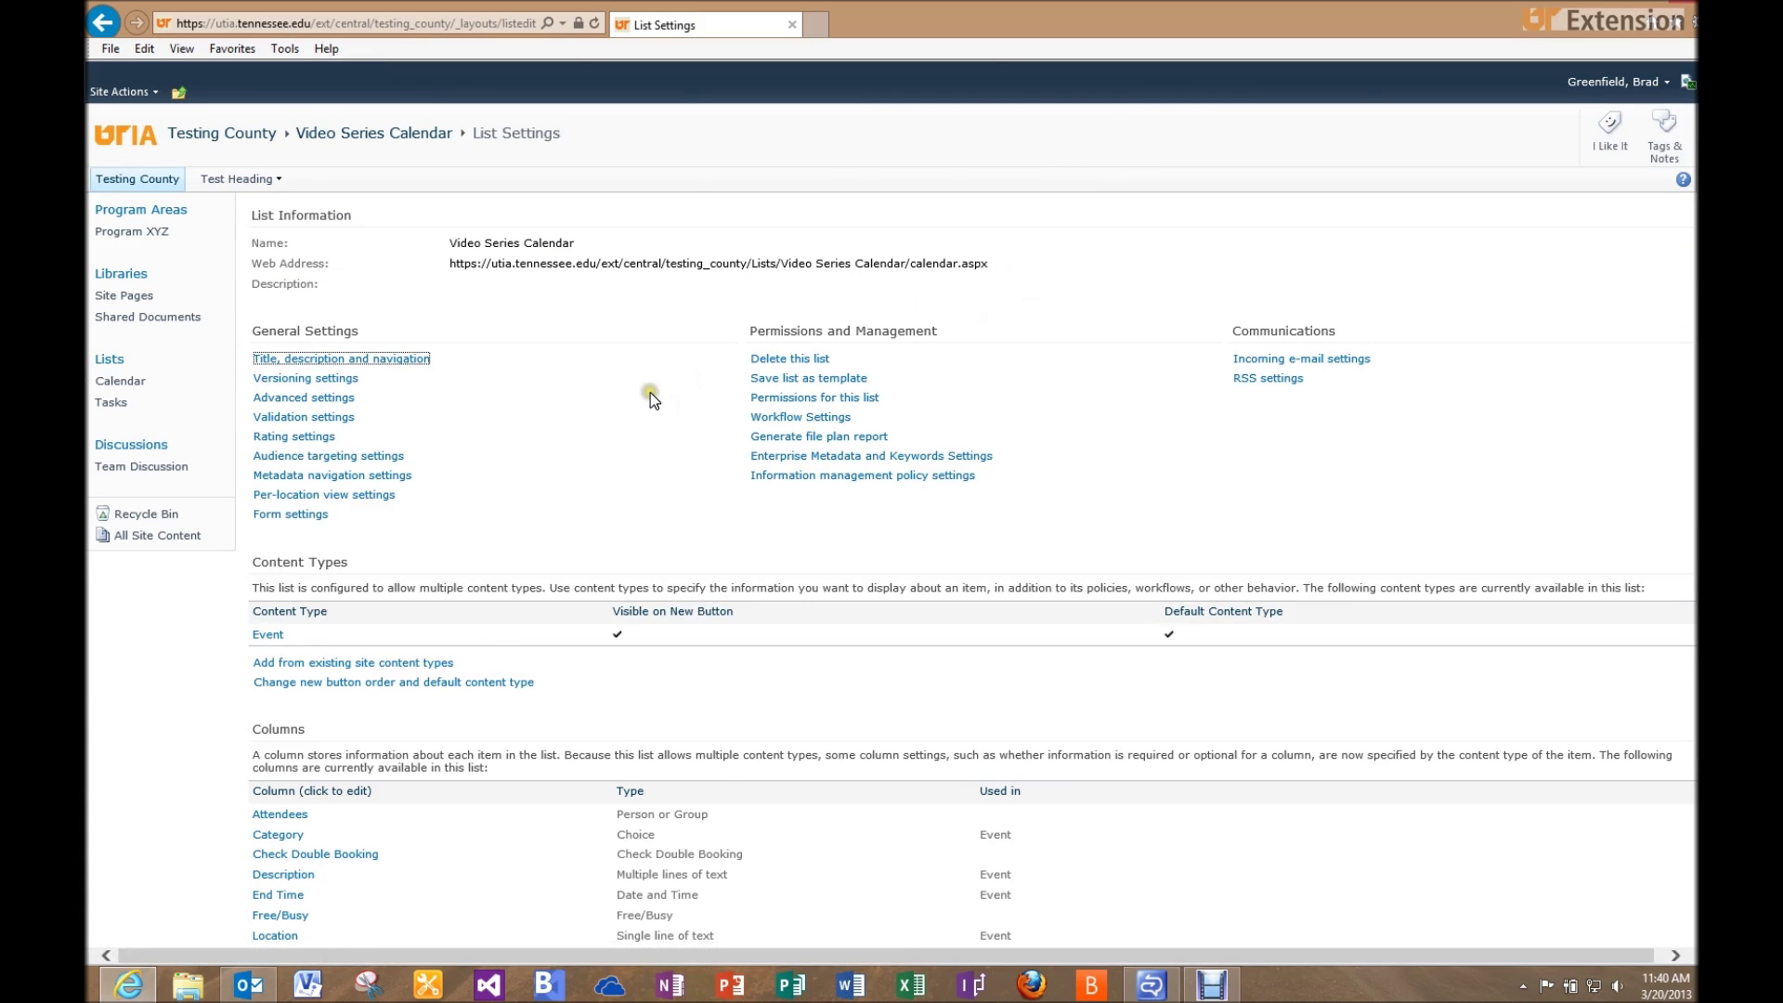
scroll(650, 392, "down", 4)
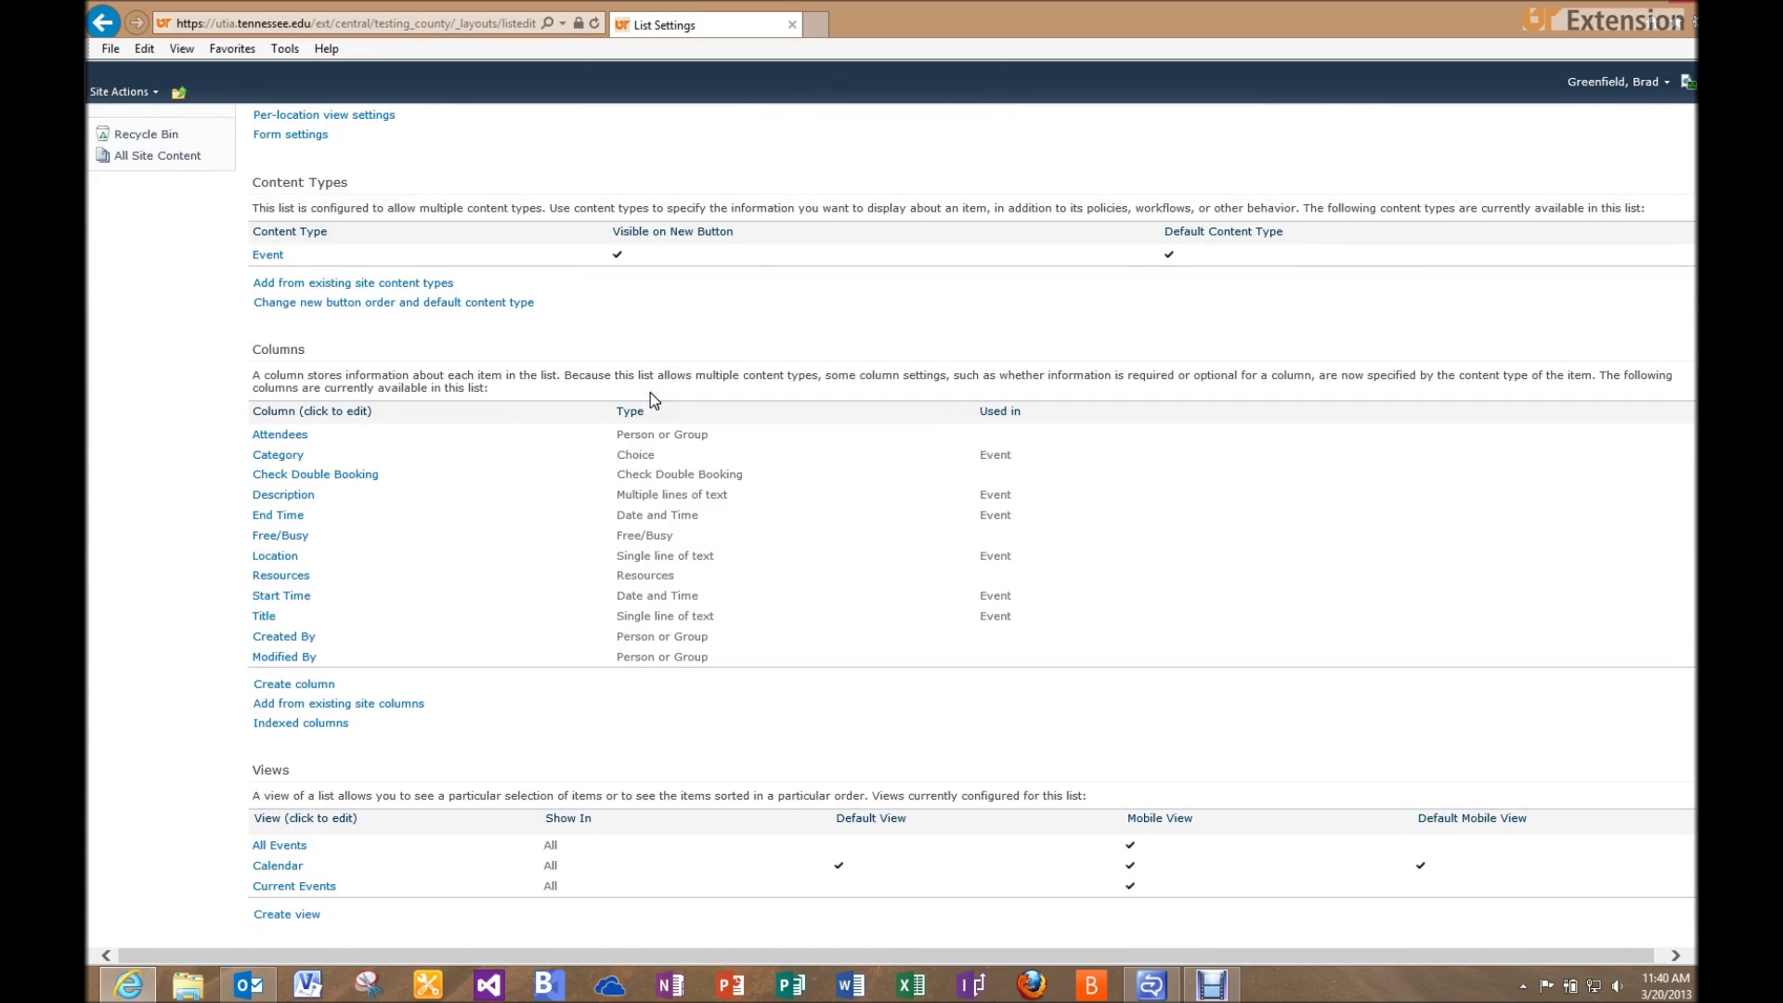
left_click(272, 357)
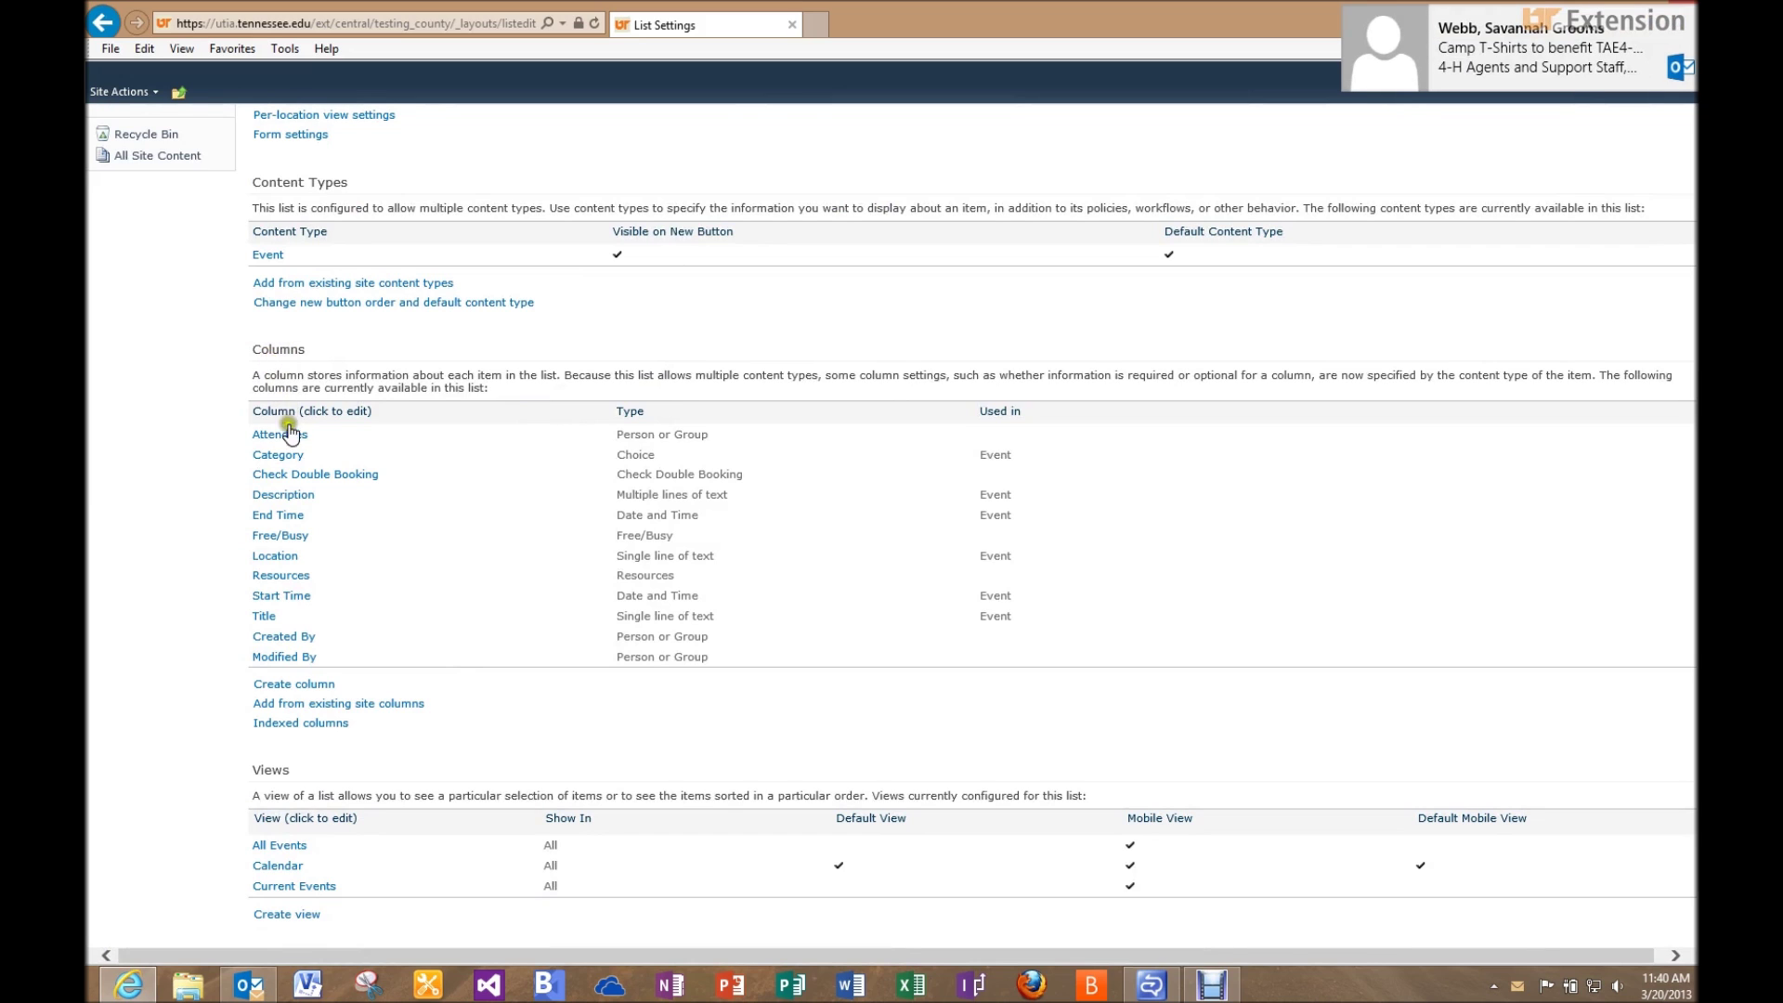
left_click(279, 457)
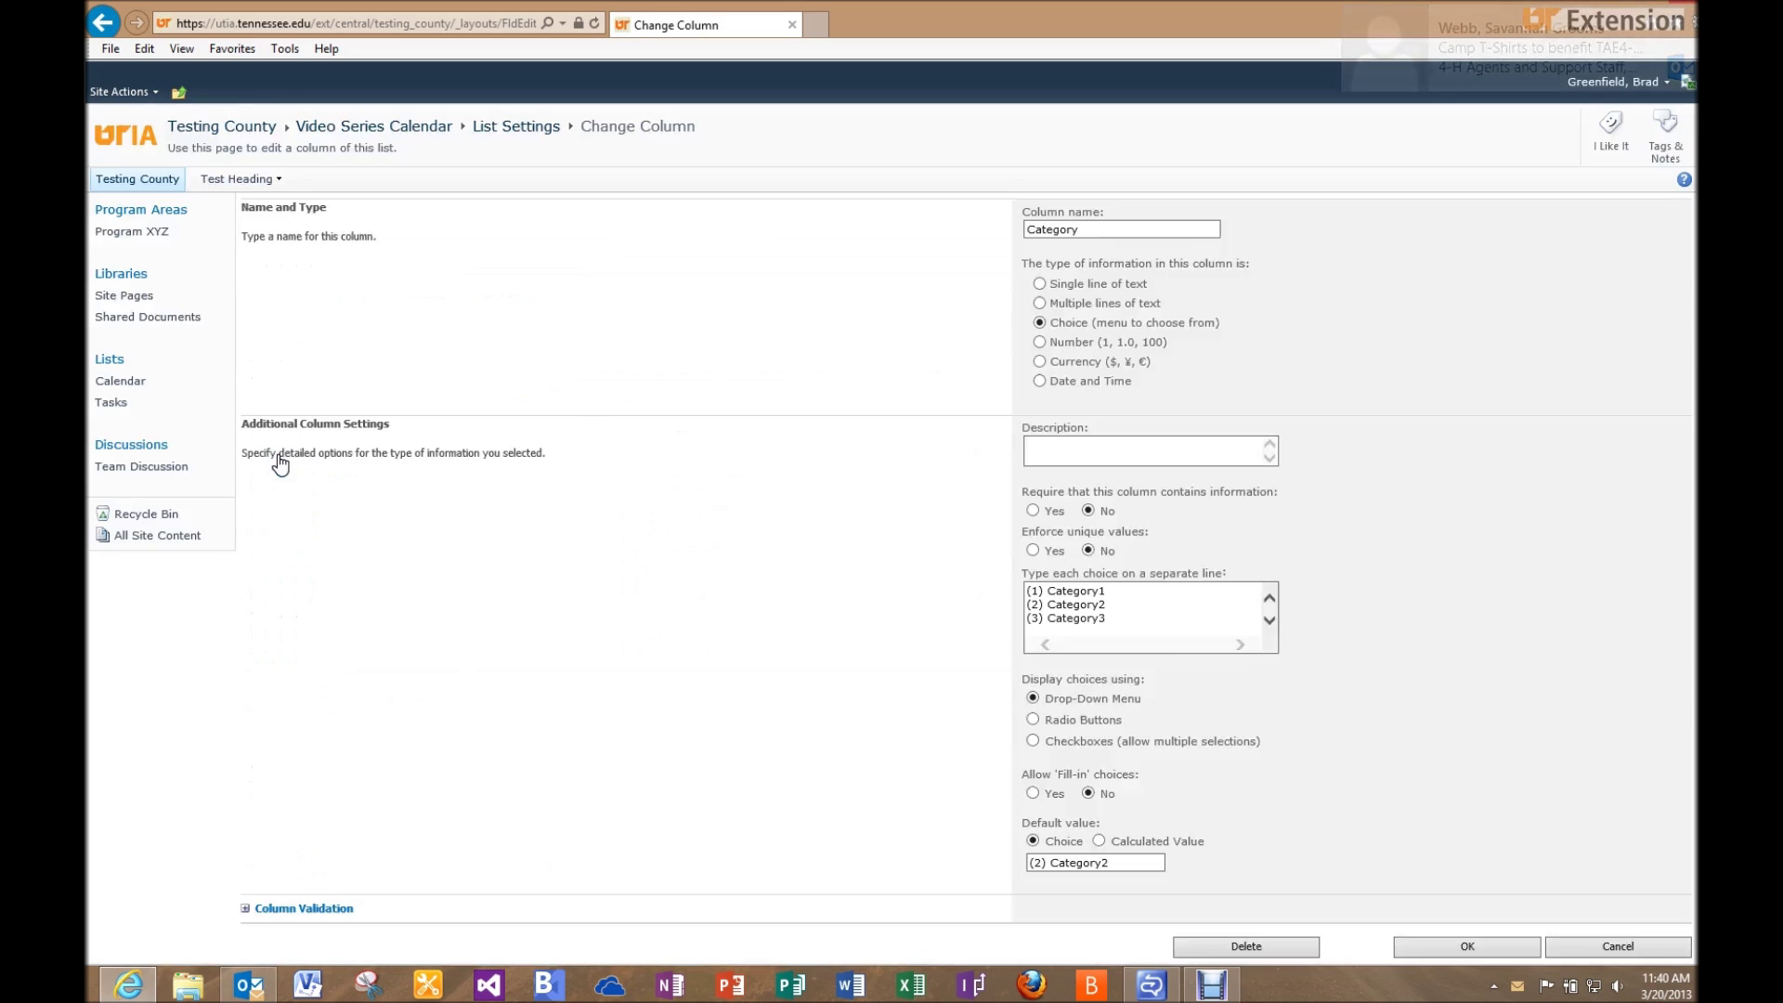
left_click(1123, 233)
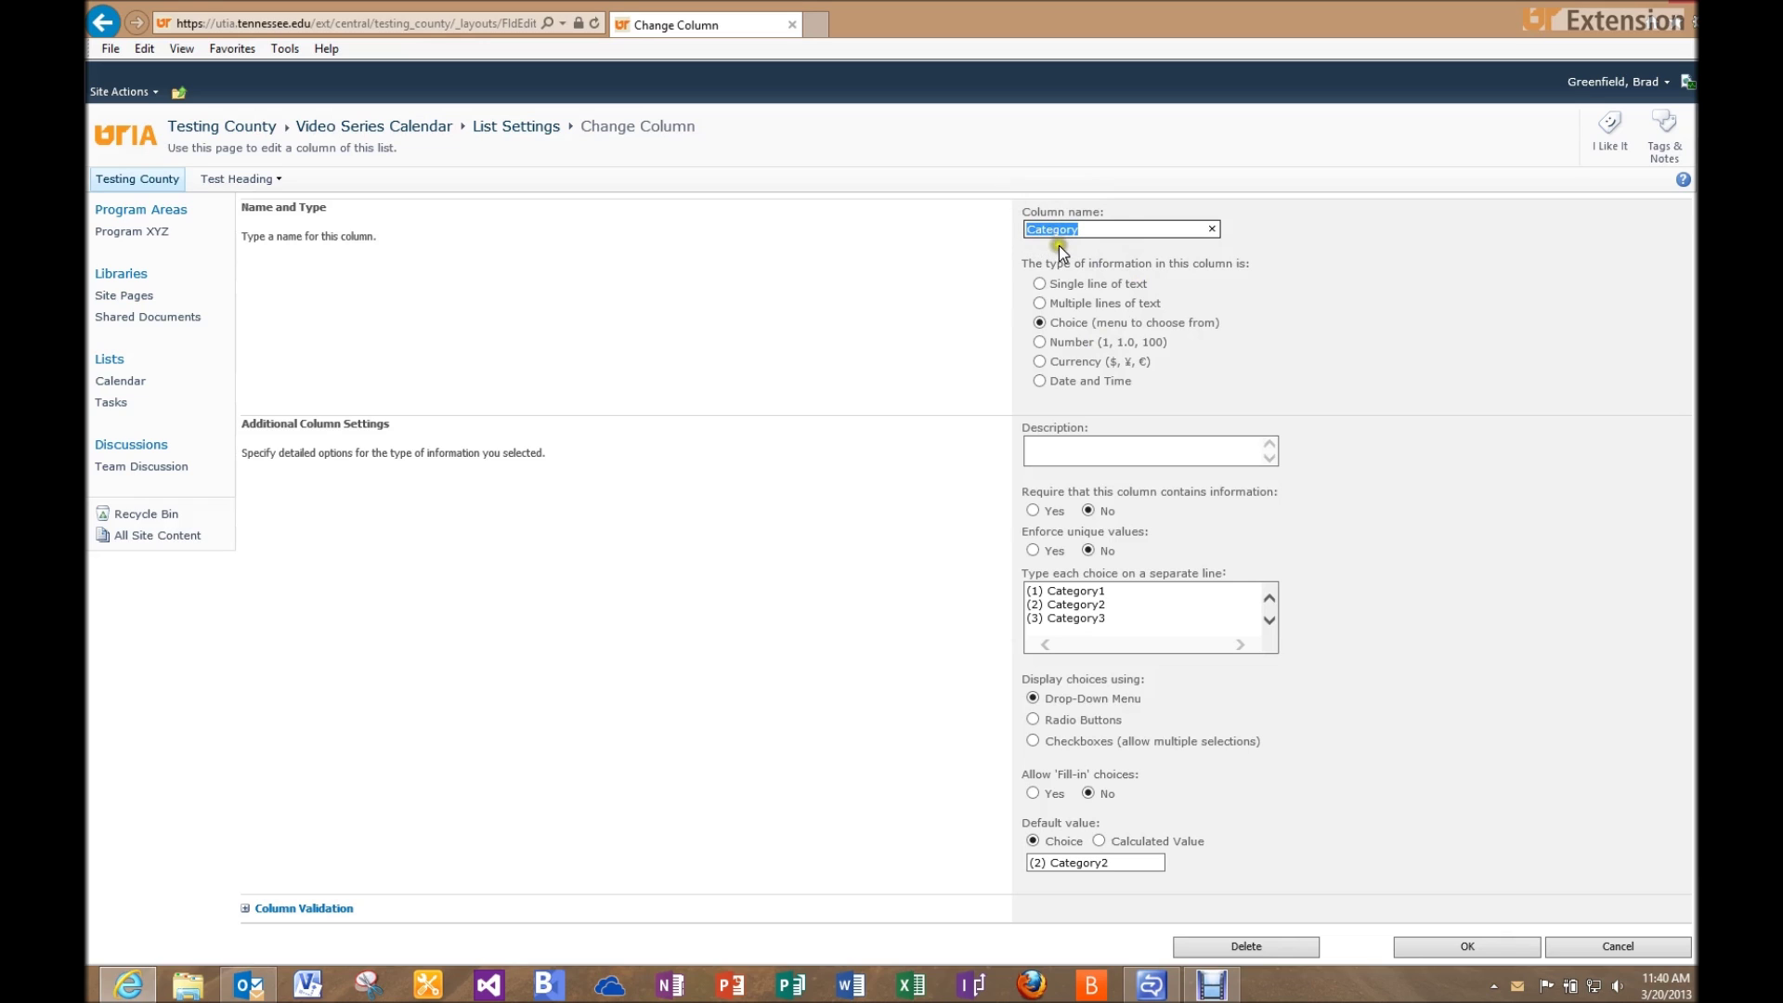
Step: Replace the Category column's choices with Test1, Test2 and Test3, and save the column
left_click(1108, 620)
left_click_drag(1108, 621, 1033, 594)
key("Delete")
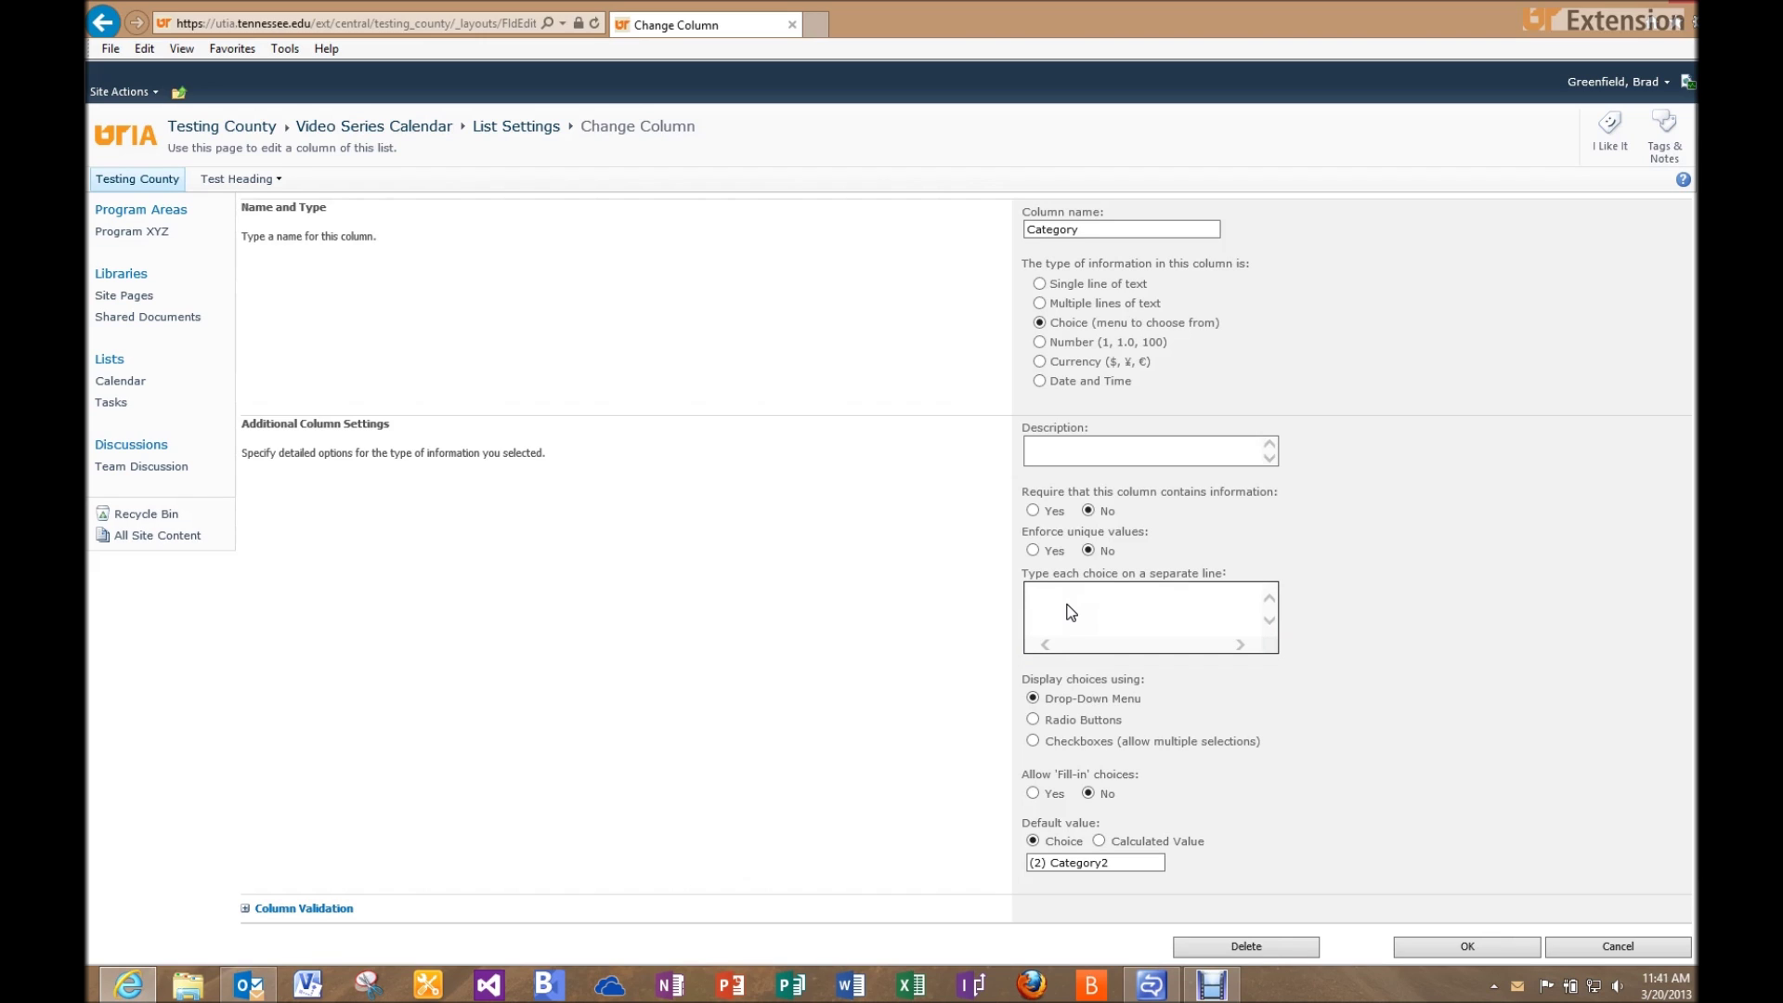
type("Test1")
key("Return")
type("Test2")
key("Return")
type("Test3")
scroll(1417, 727, "down", 2)
left_click(1435, 886)
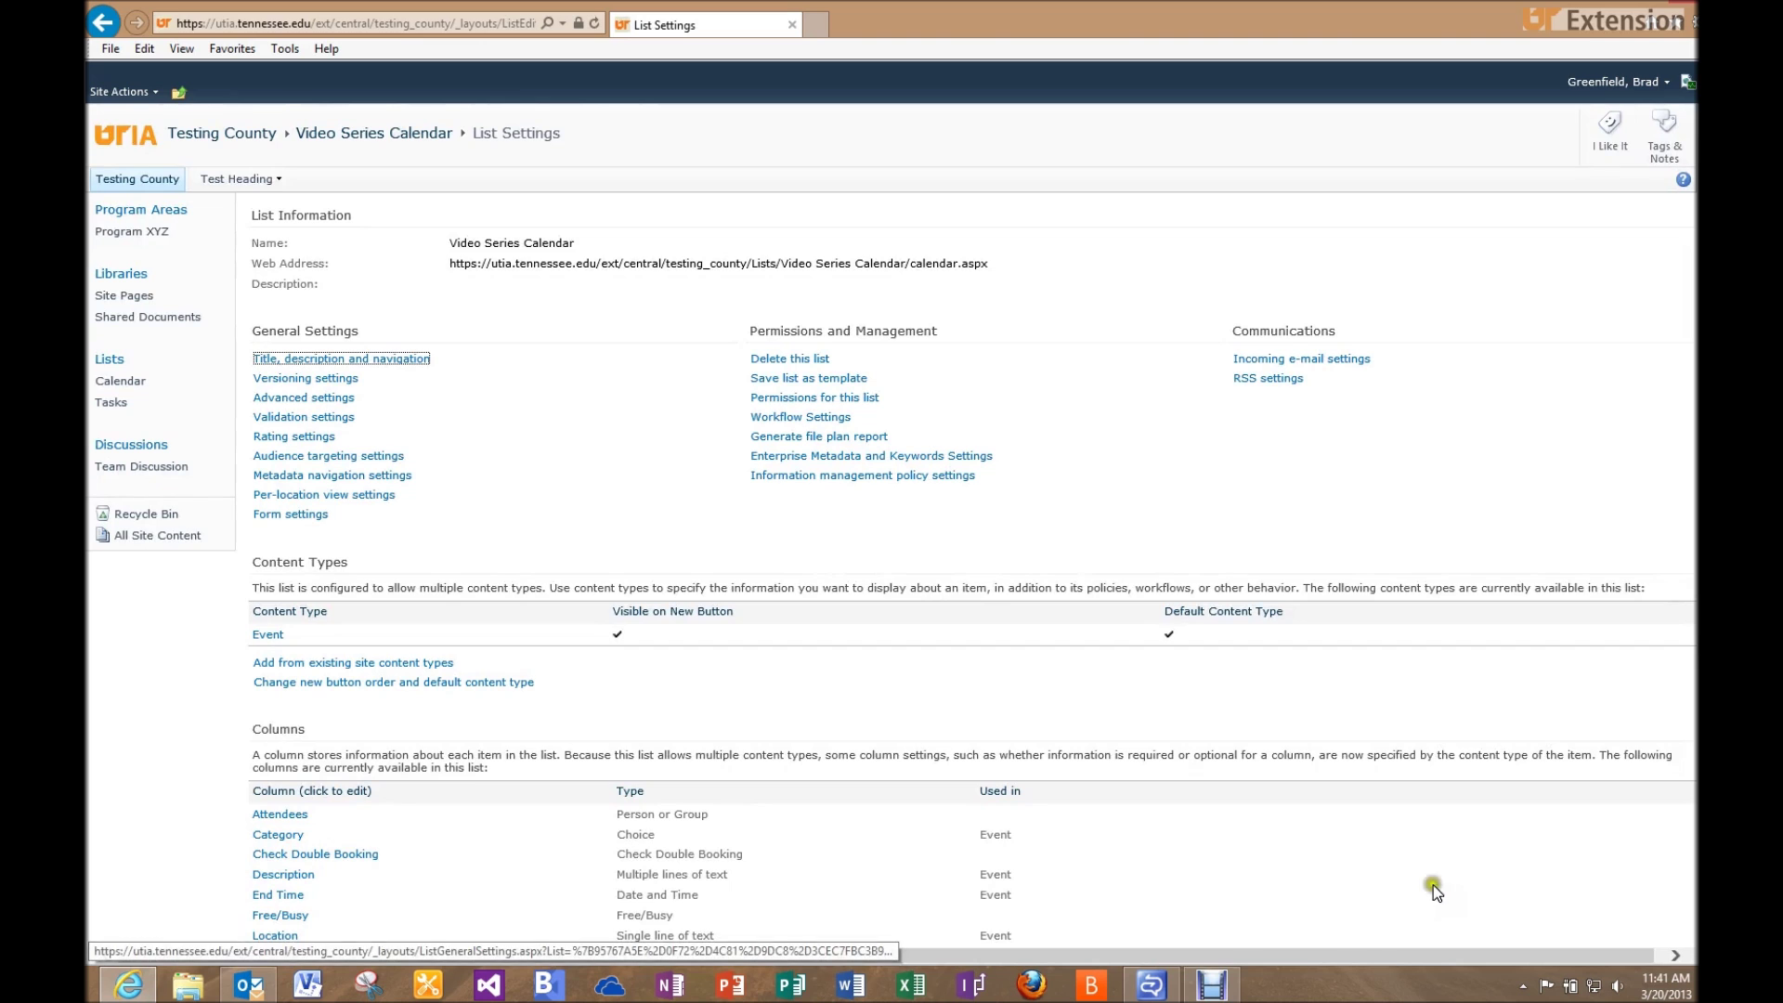
Step: Return to the Video Series Calendar and add an event titled Test1 on March 4 with category Test1
scroll(881, 551, "down", 3)
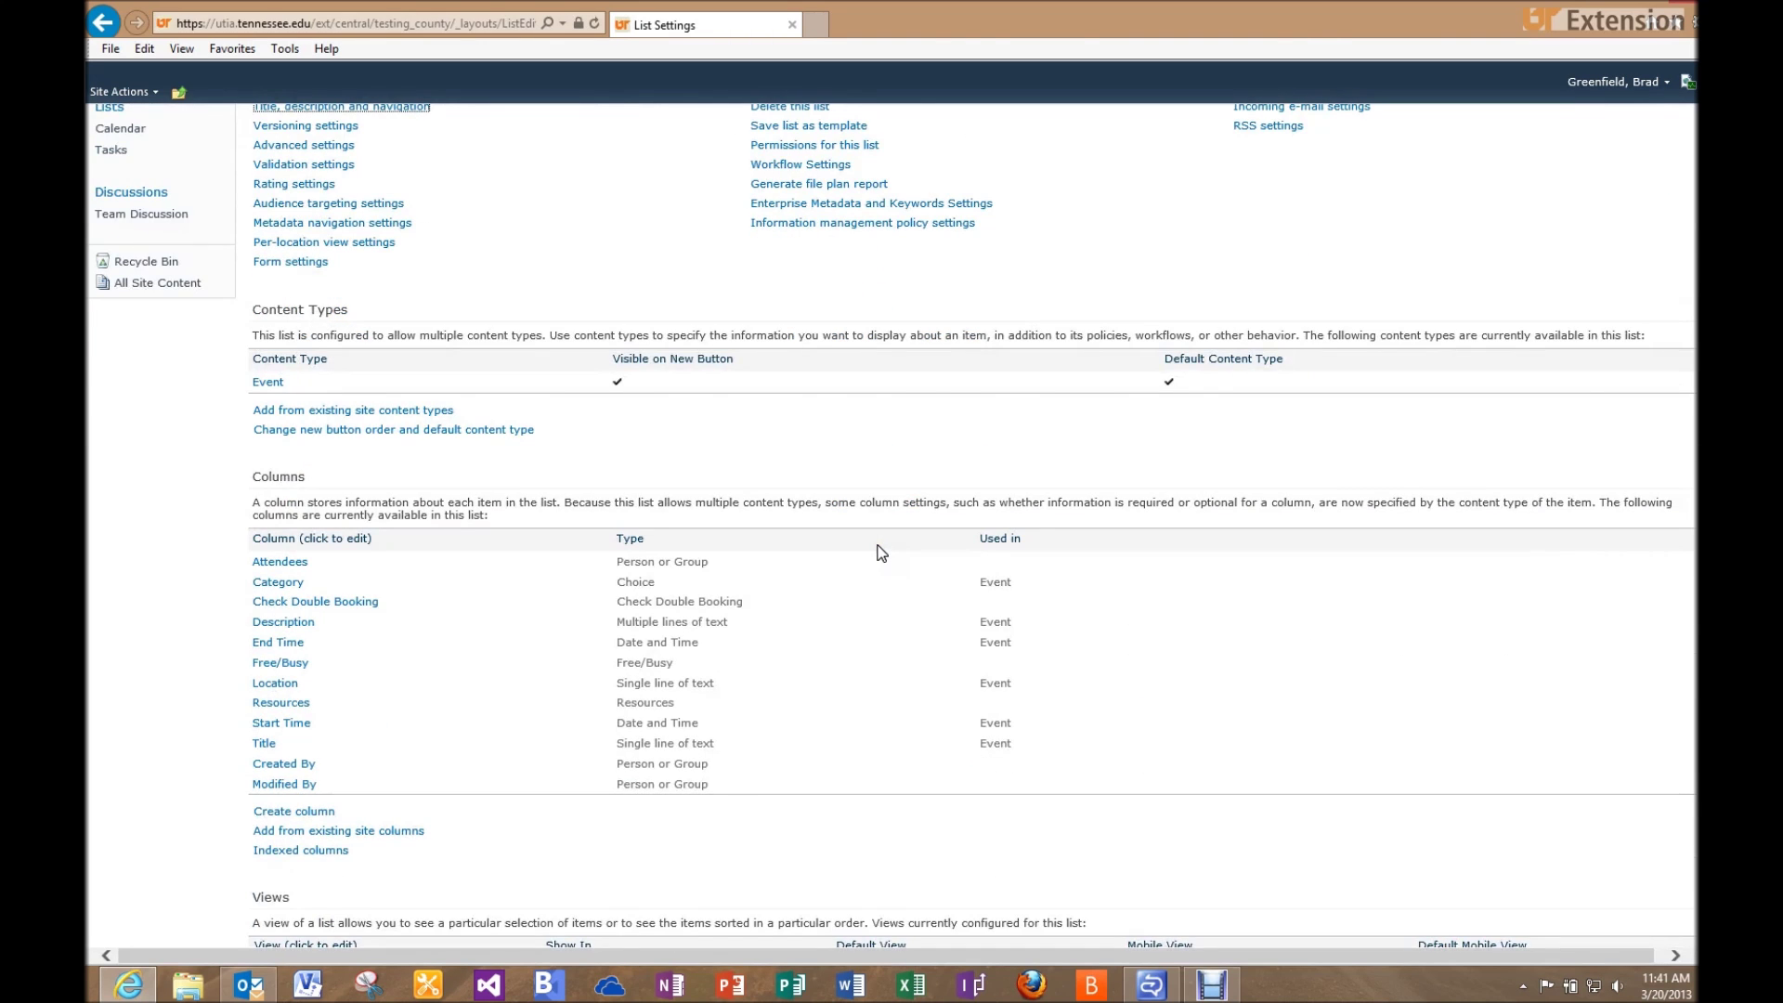
scroll(882, 552, "up", 3)
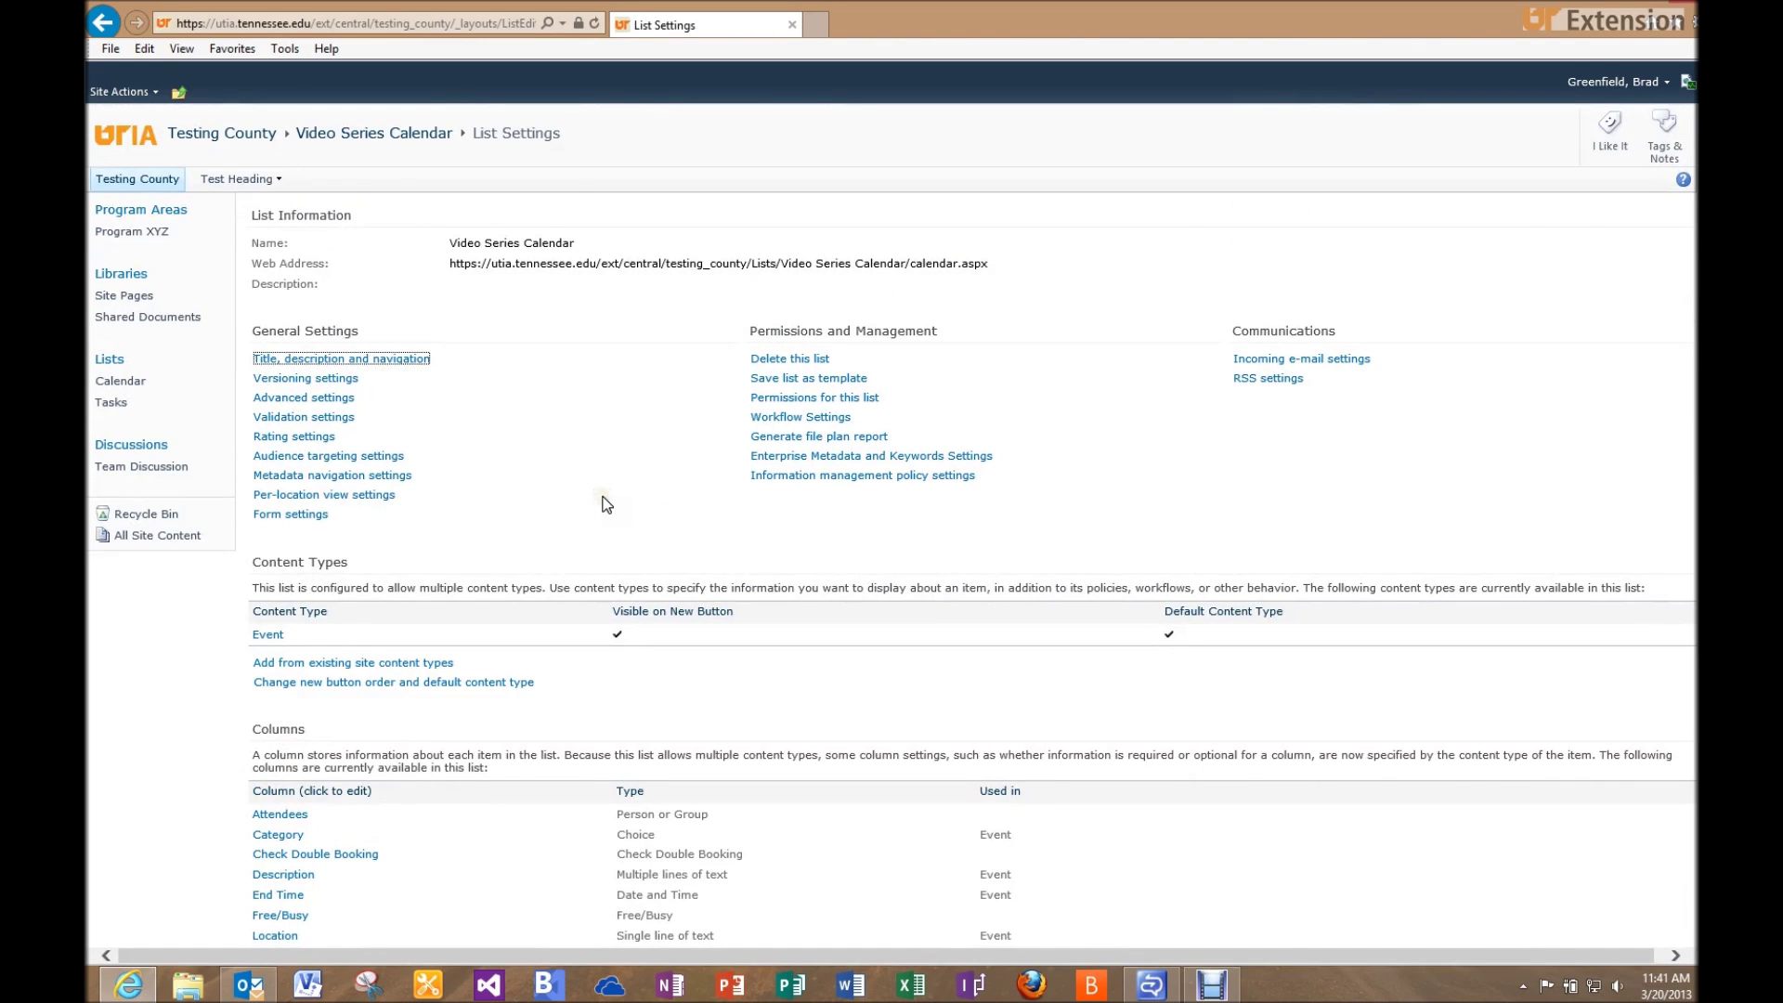
left_click(413, 138)
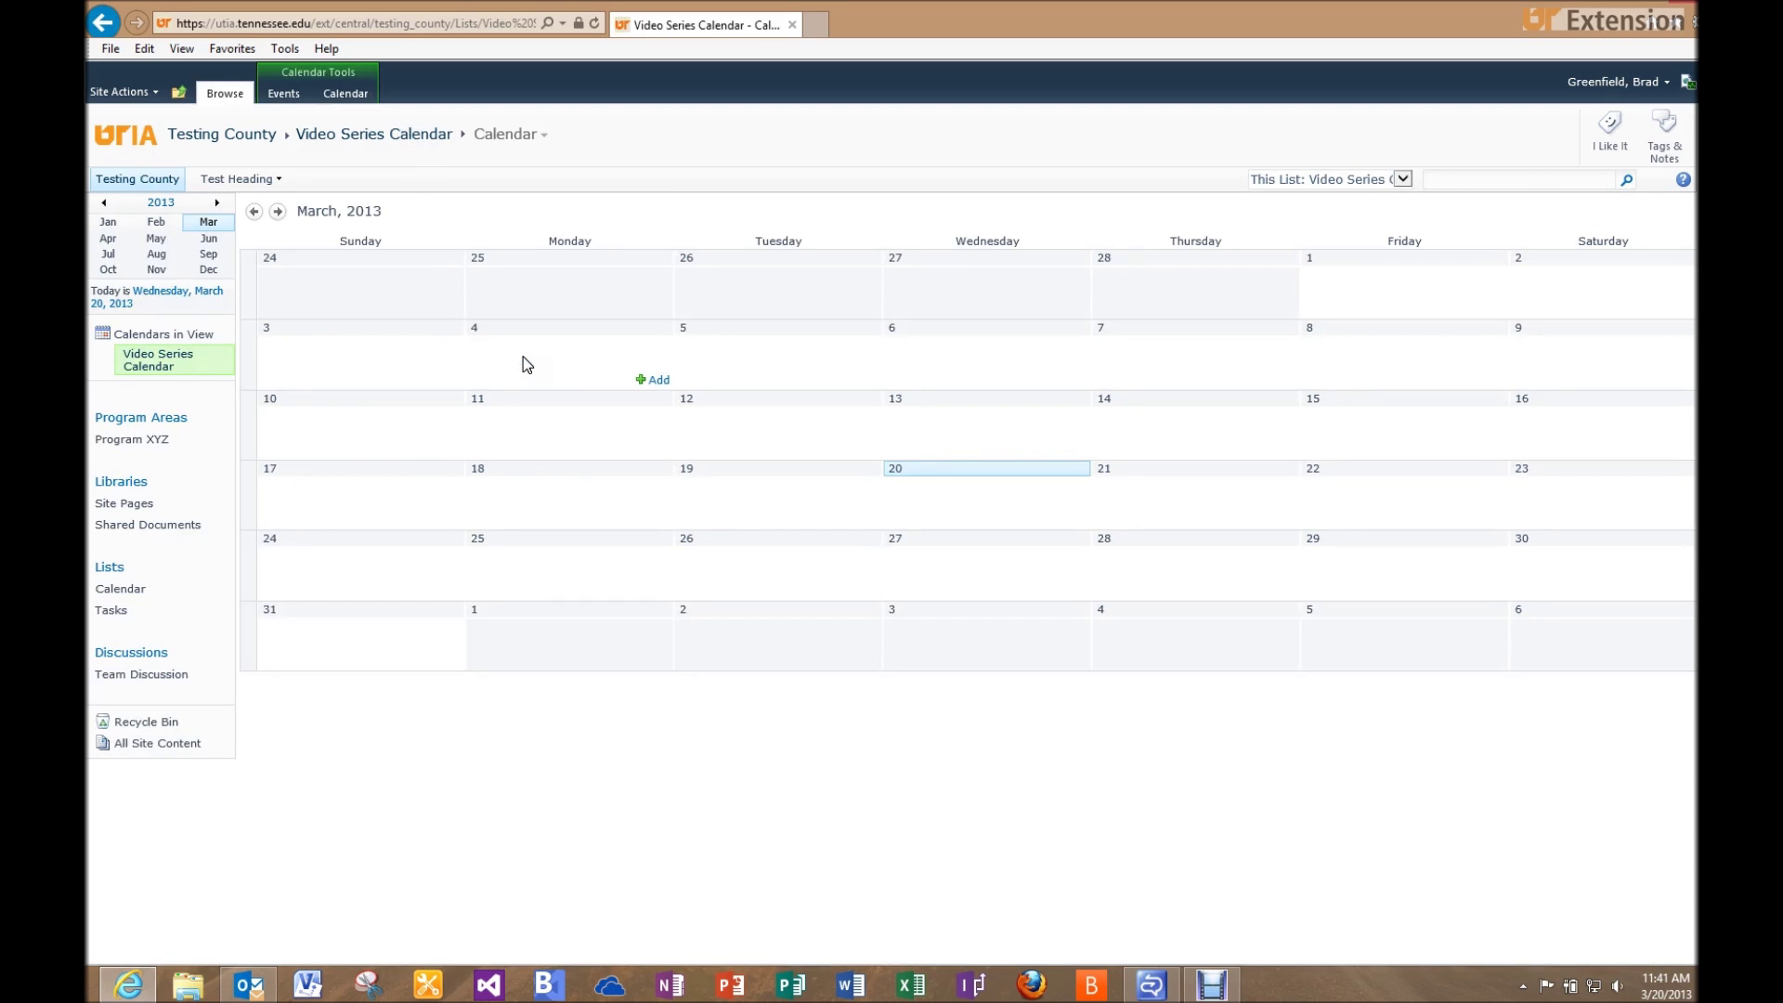
double_click(537, 360)
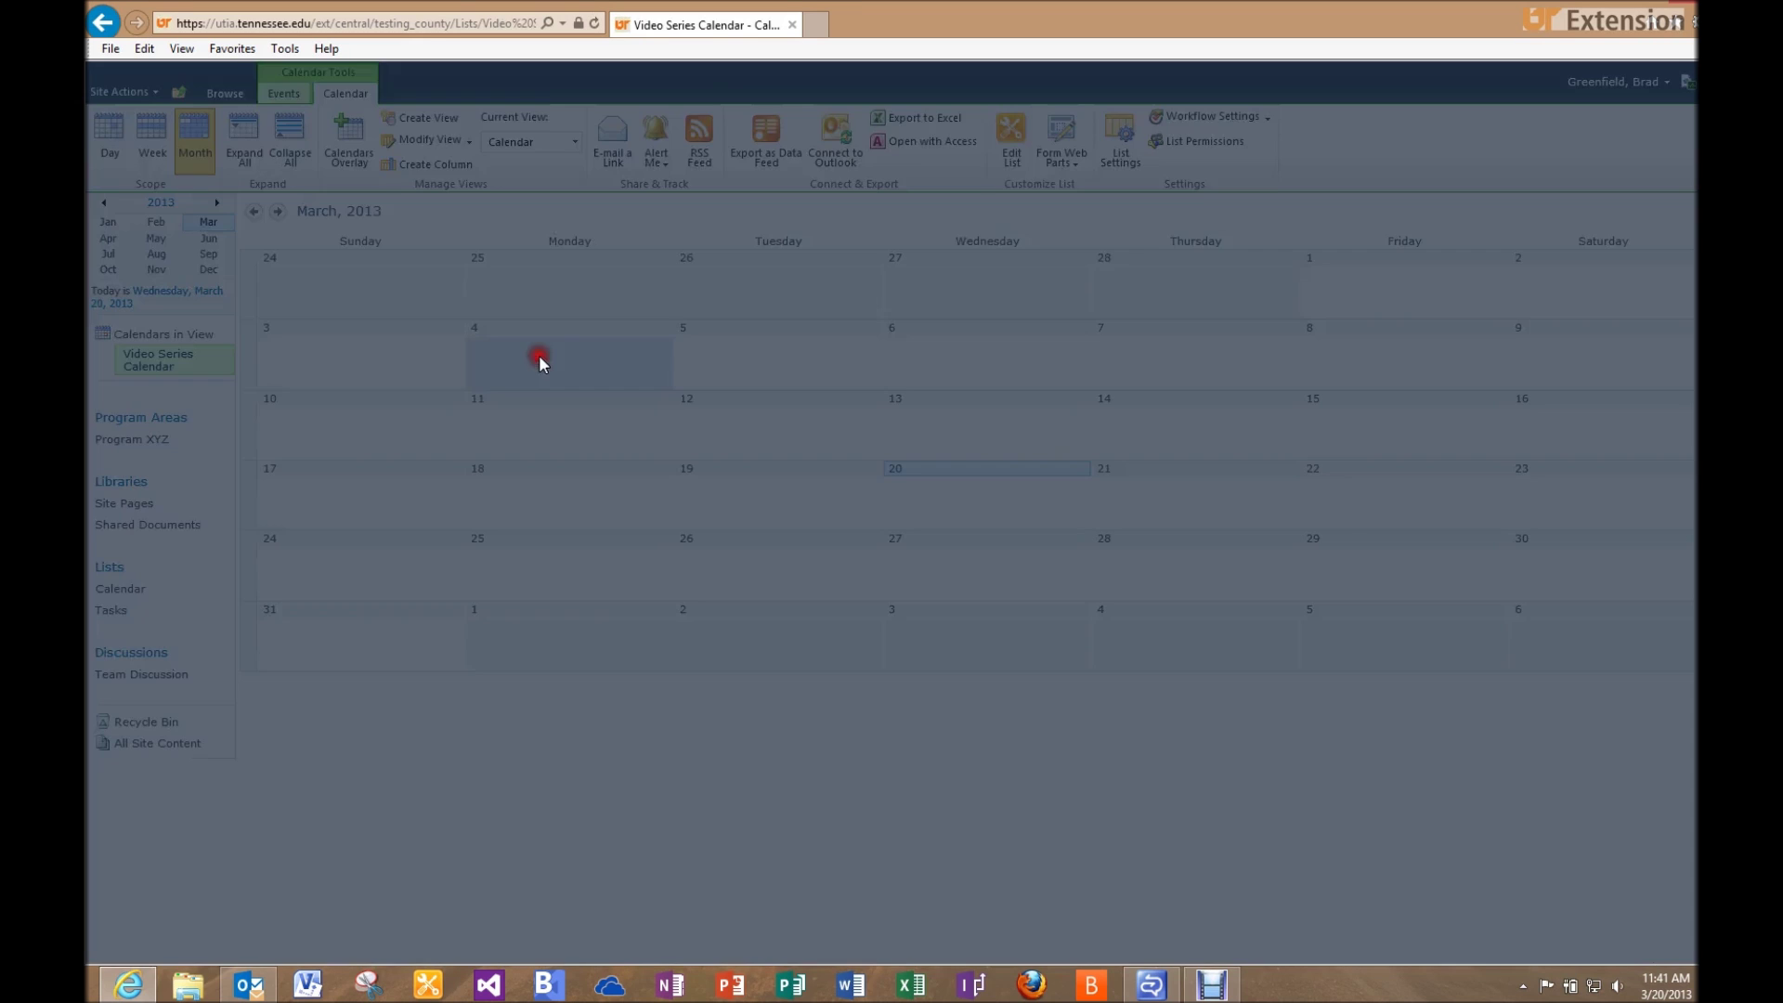
type("Test1")
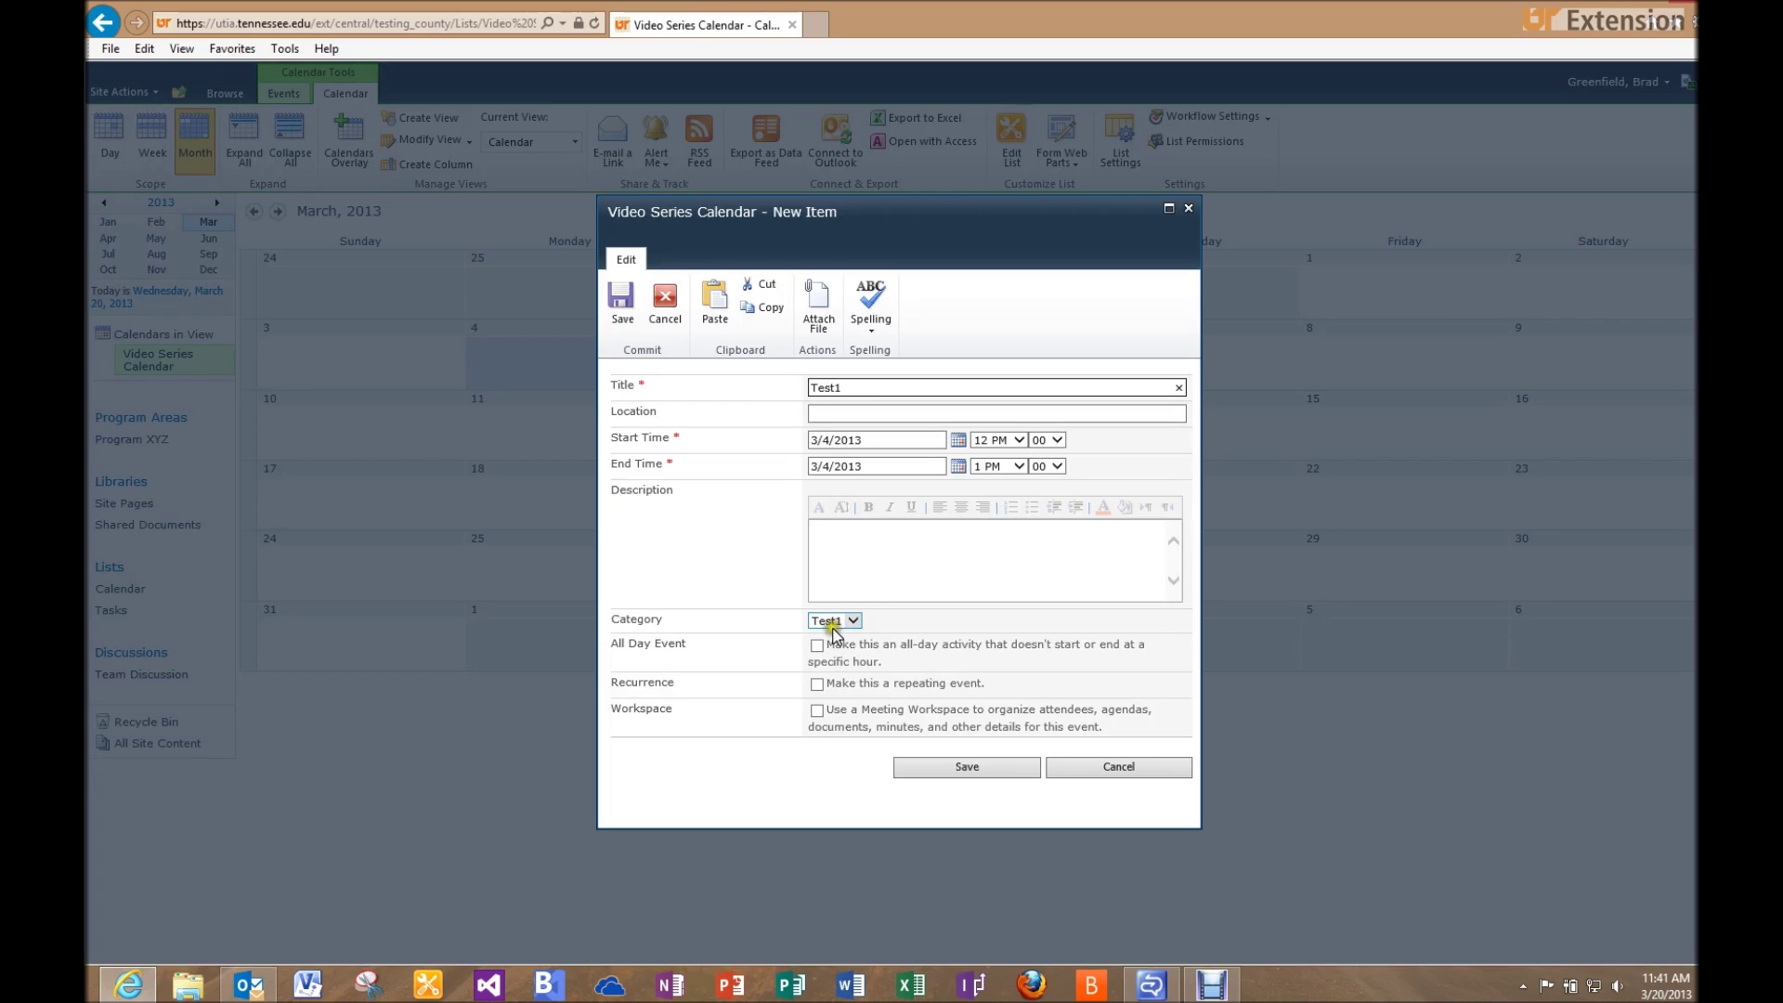
left_click(955, 773)
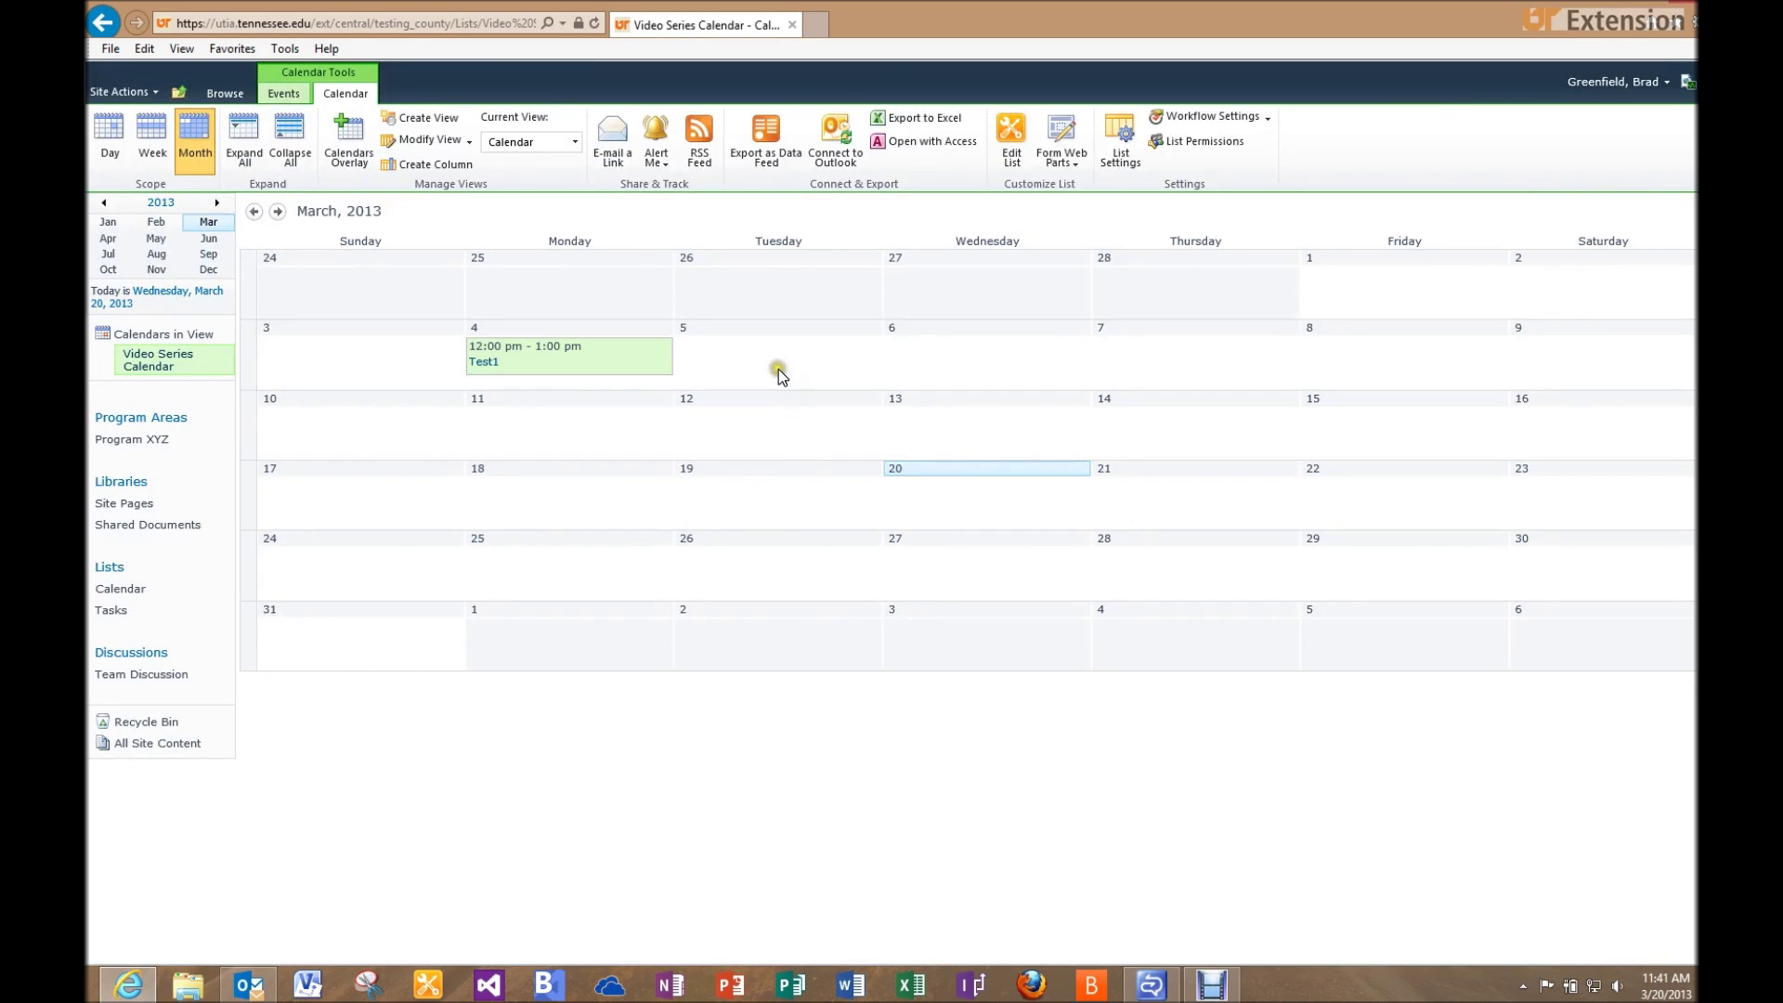
Step: Add an event titled Test2 on March 5 and assign it the category Test2
double_click(779, 369)
left_click(823, 394)
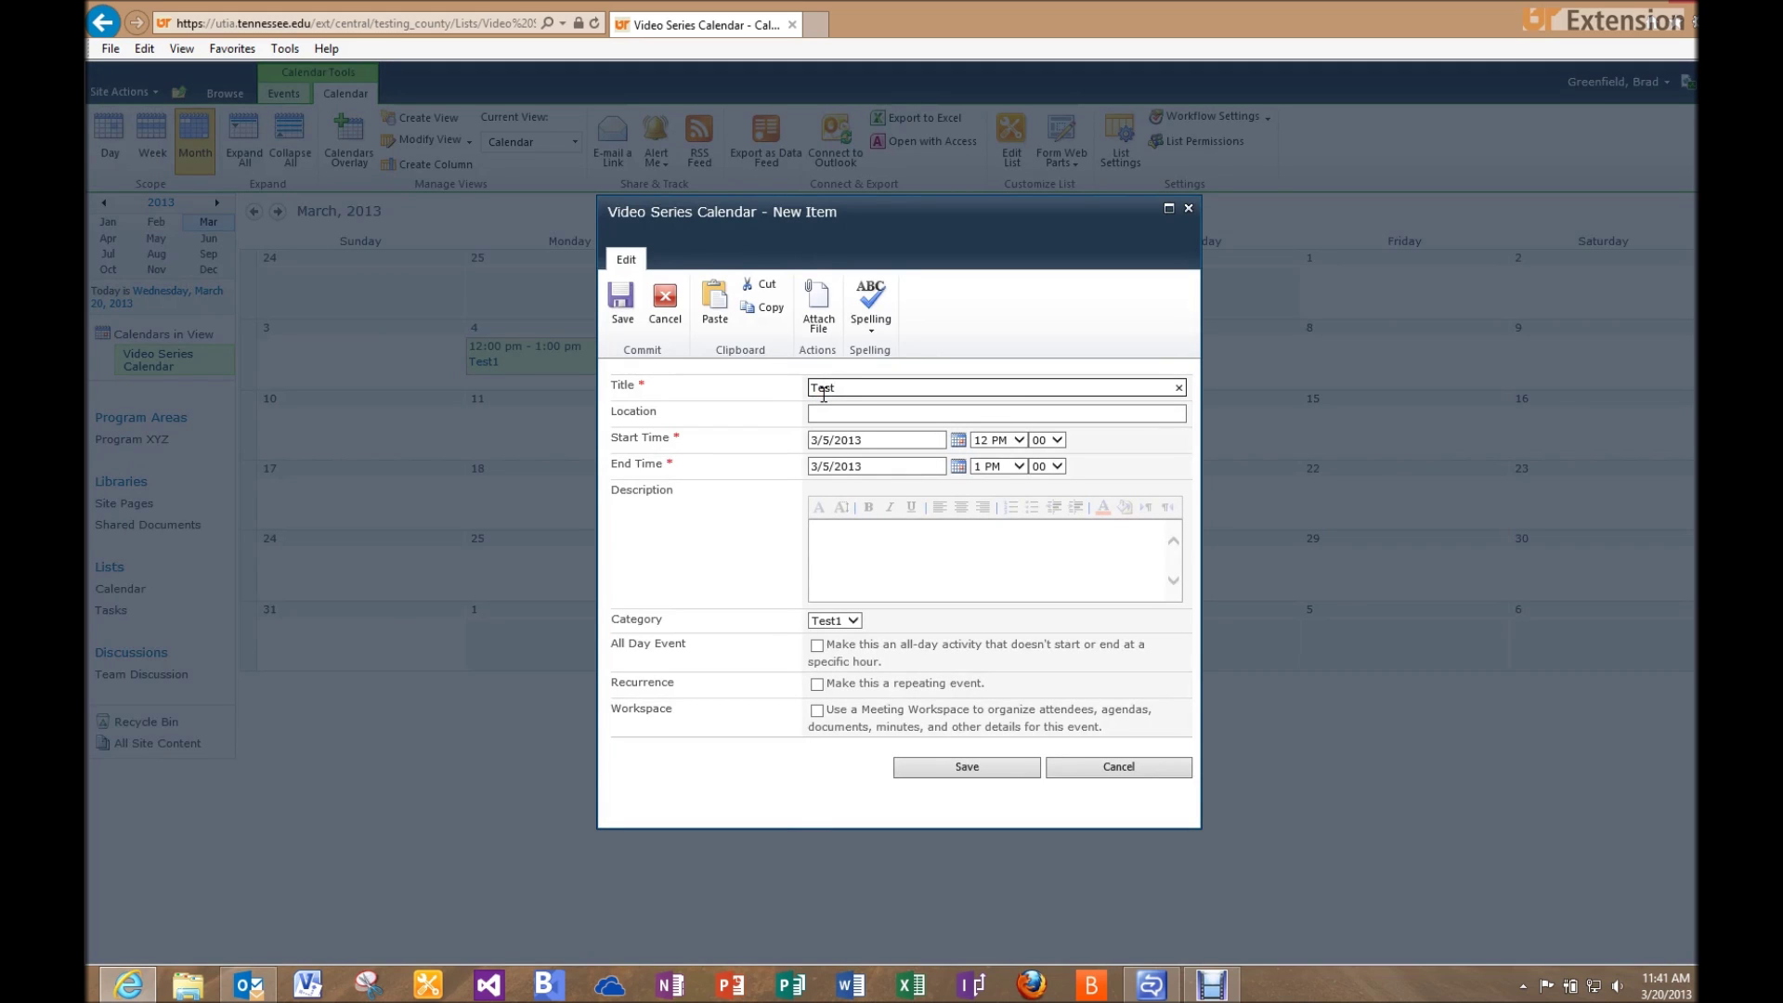
left_click(847, 621)
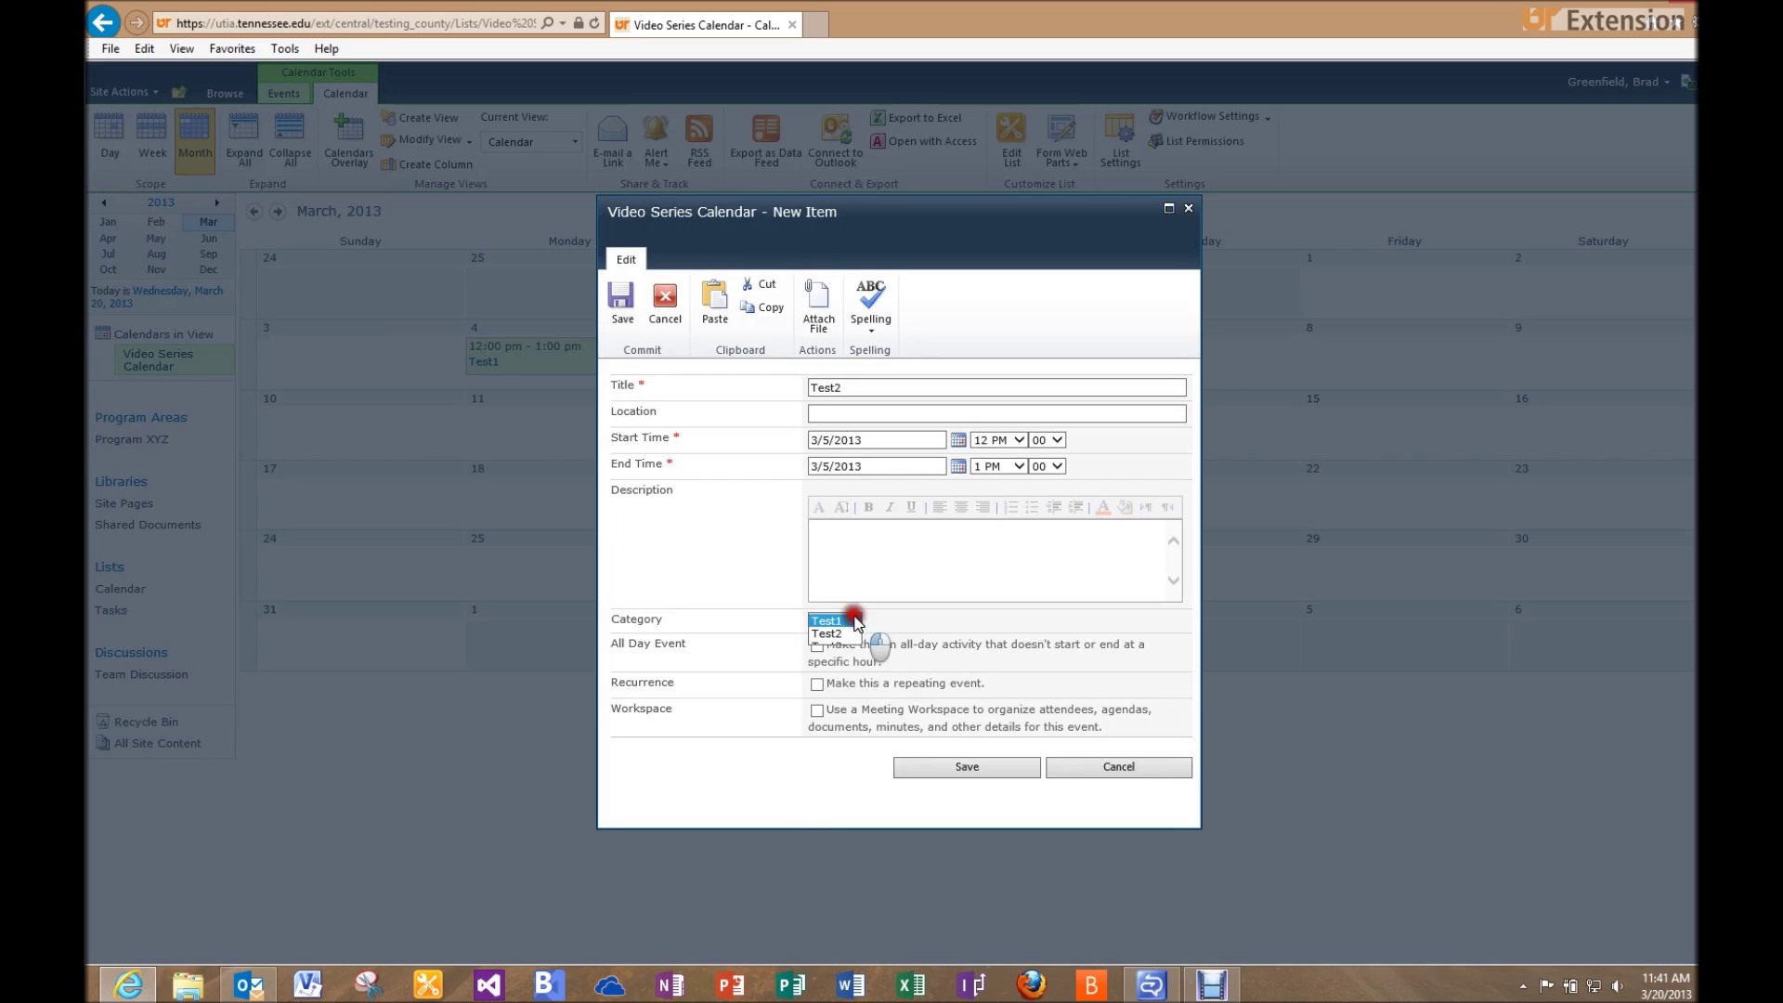
left_click(852, 635)
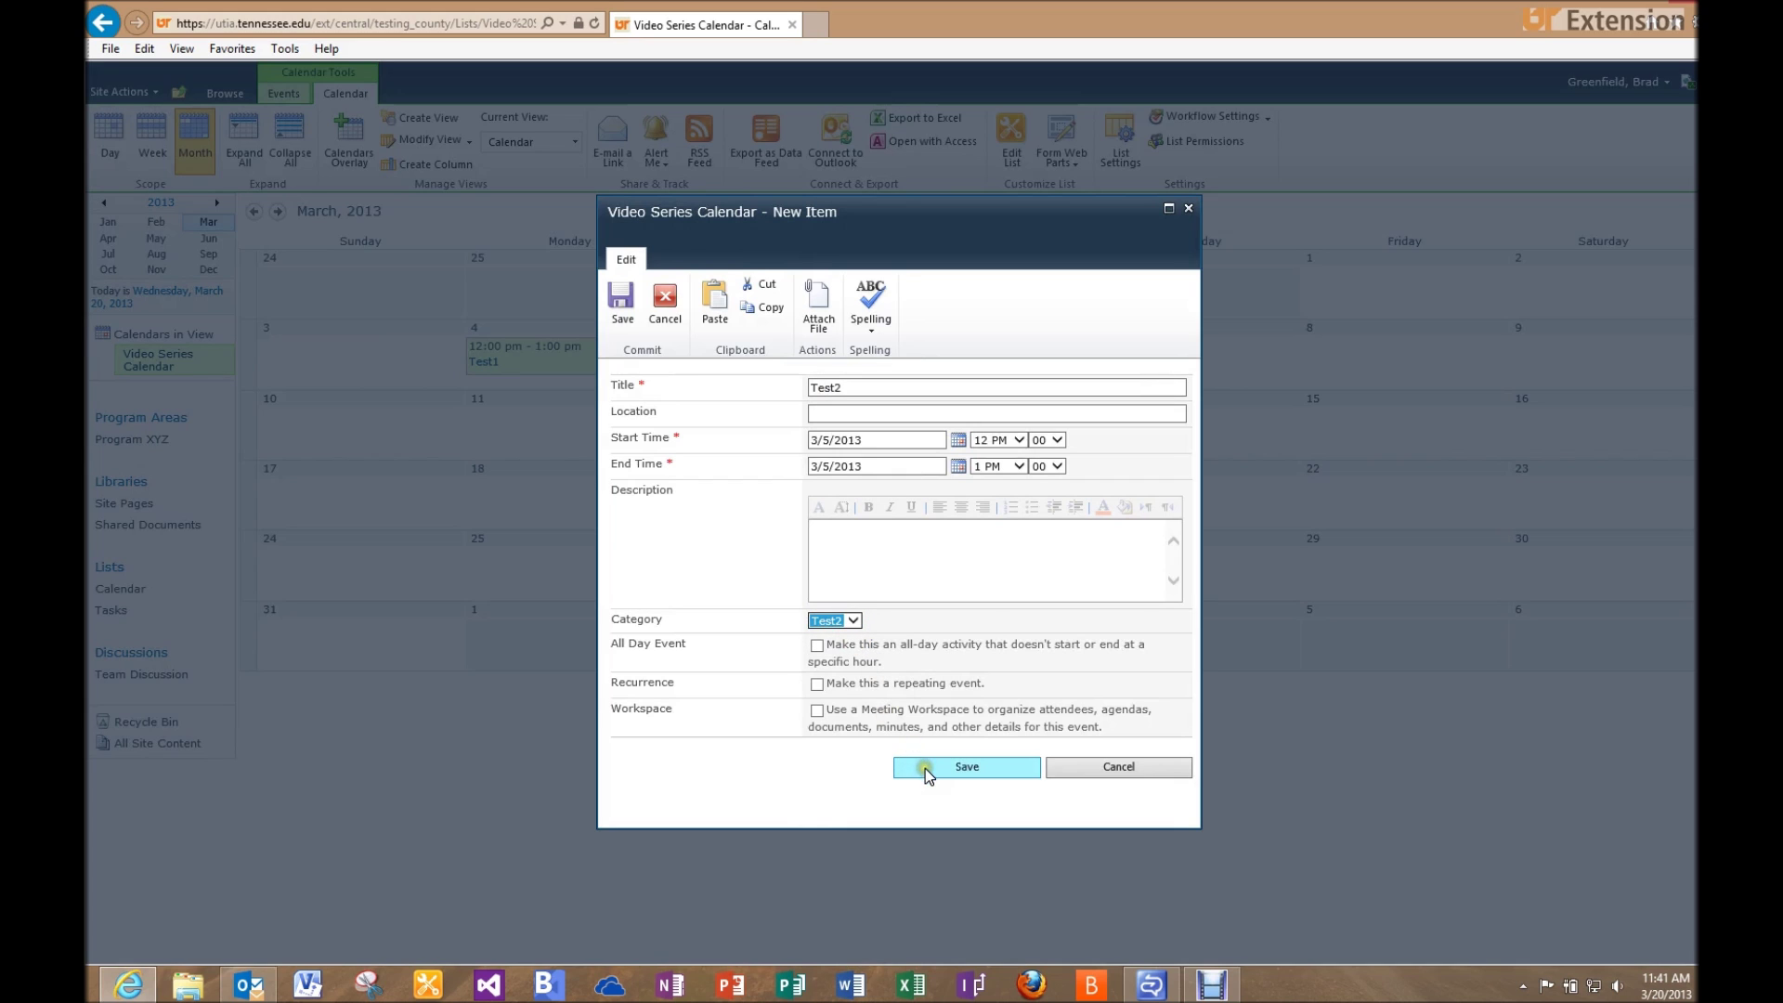
left_click(925, 767)
Step: Add an event titled Test3 on March 6 and assign it the category Test3
double_click(949, 366)
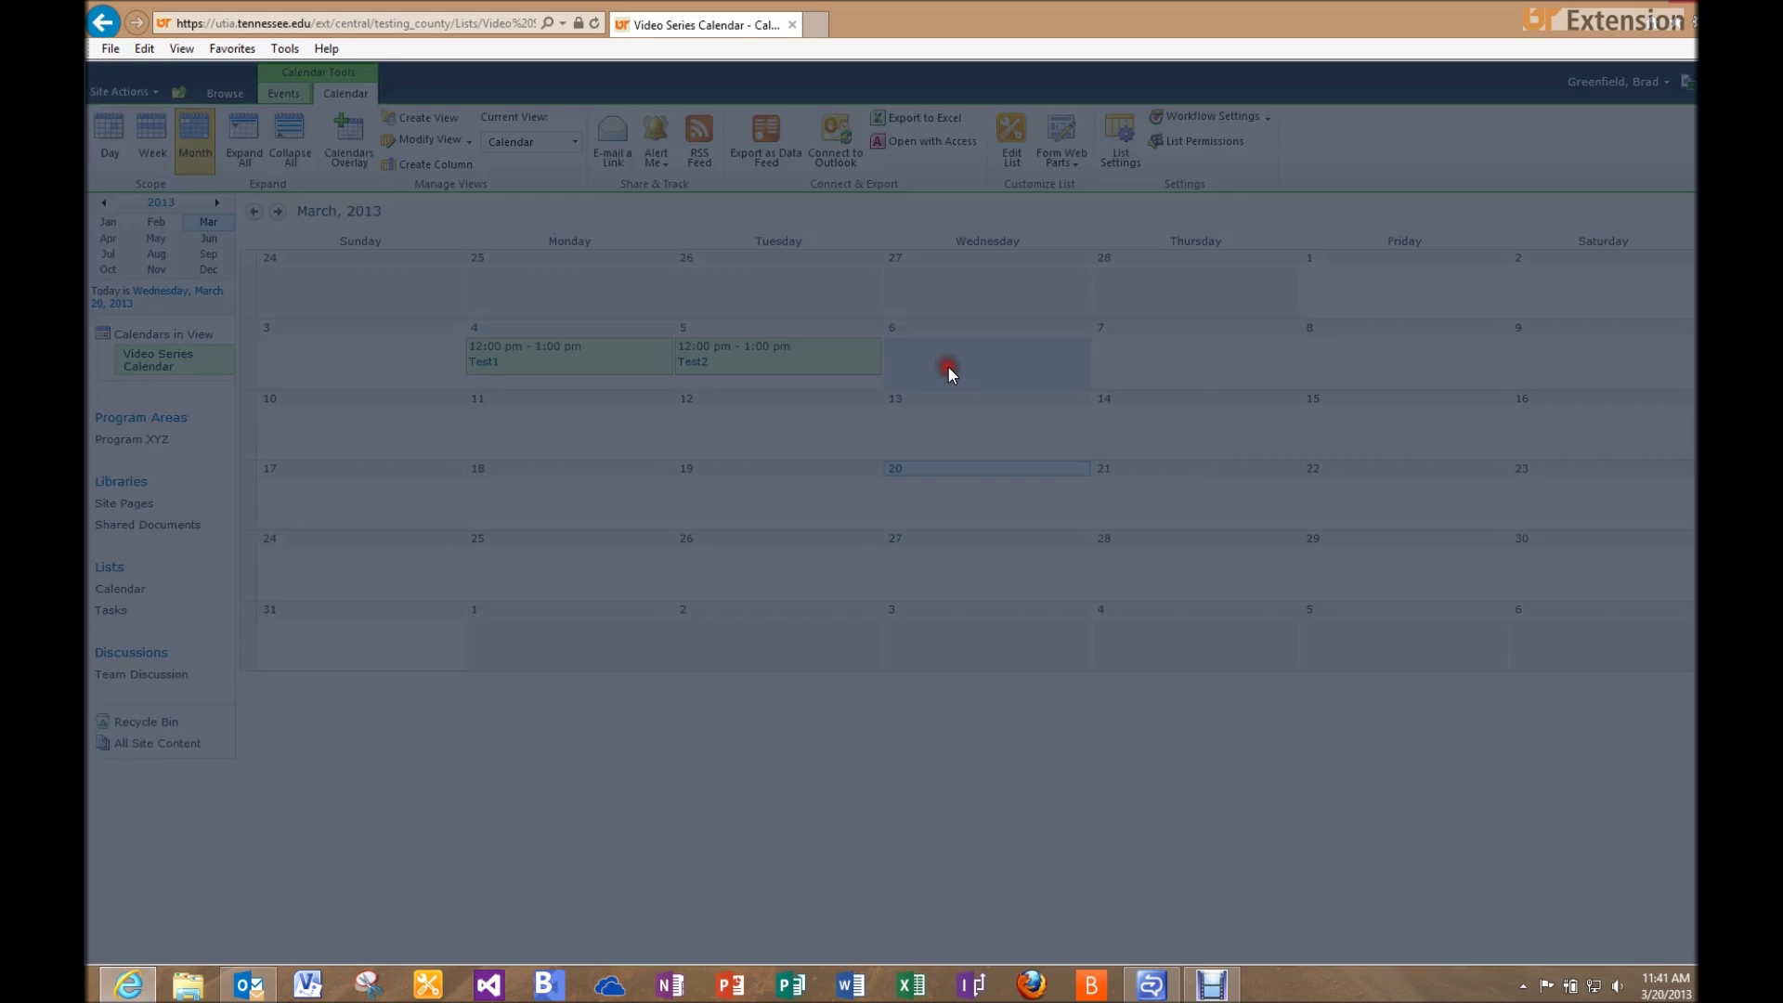
left_click(854, 385)
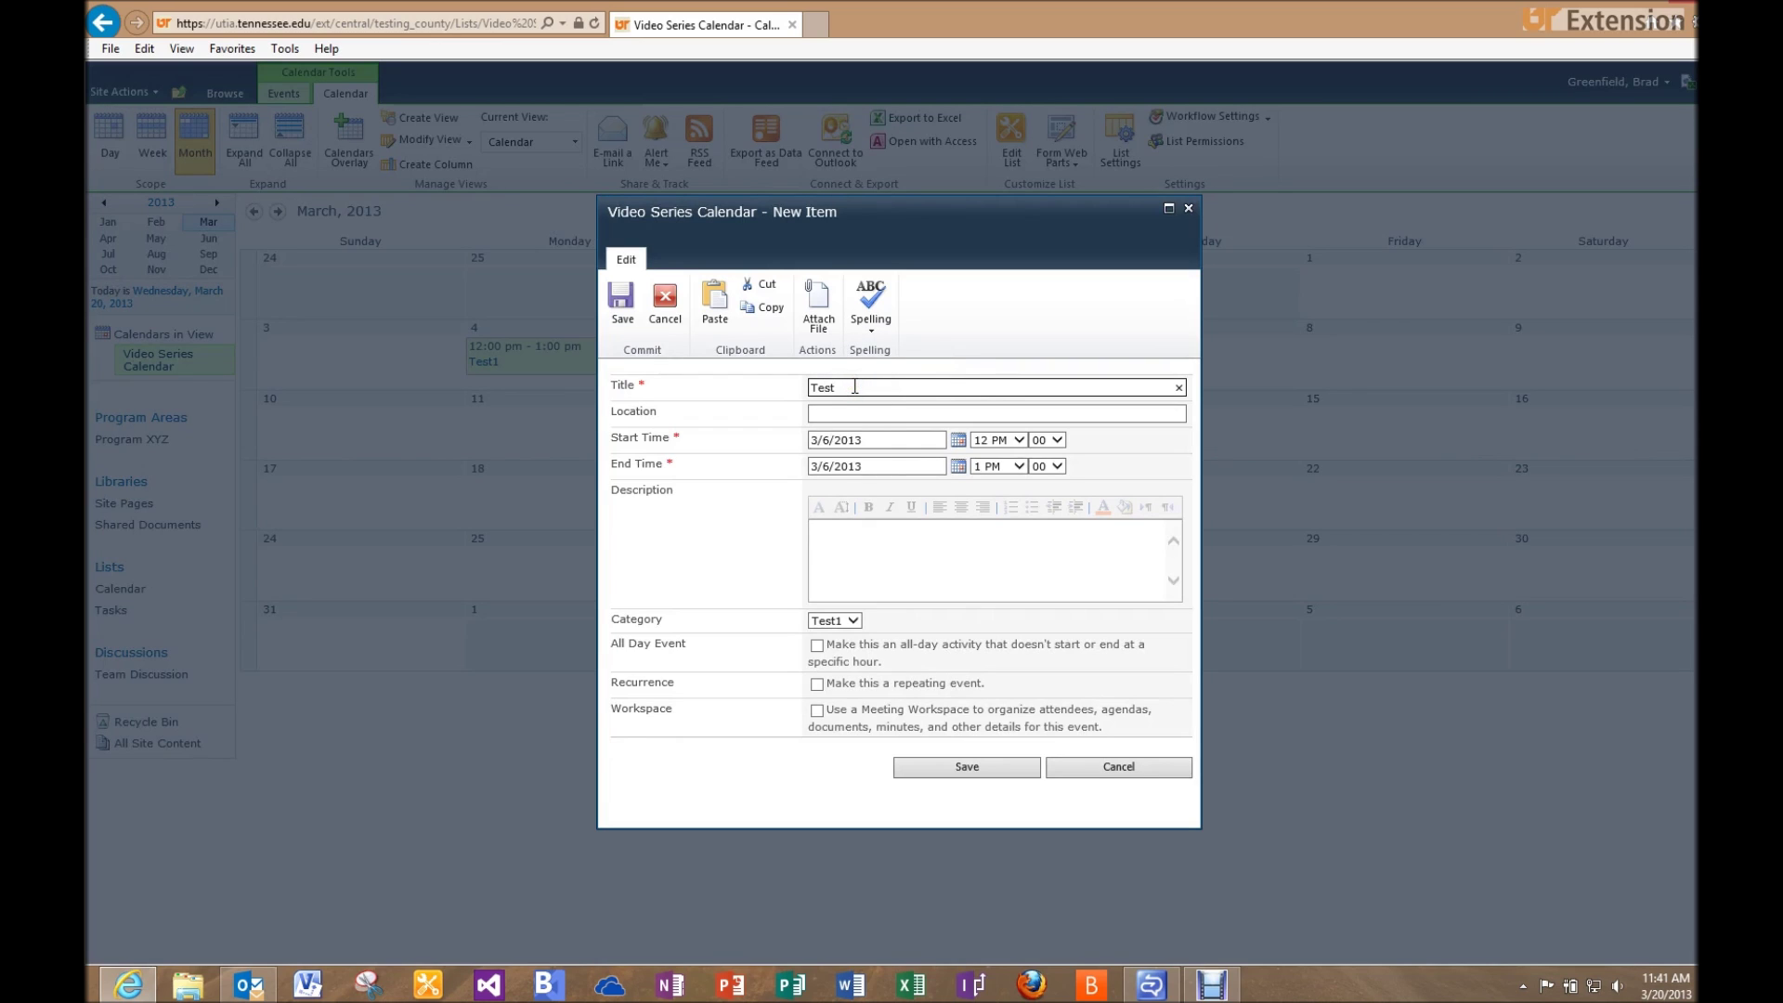
left_click(849, 620)
left_click(845, 646)
left_click(942, 767)
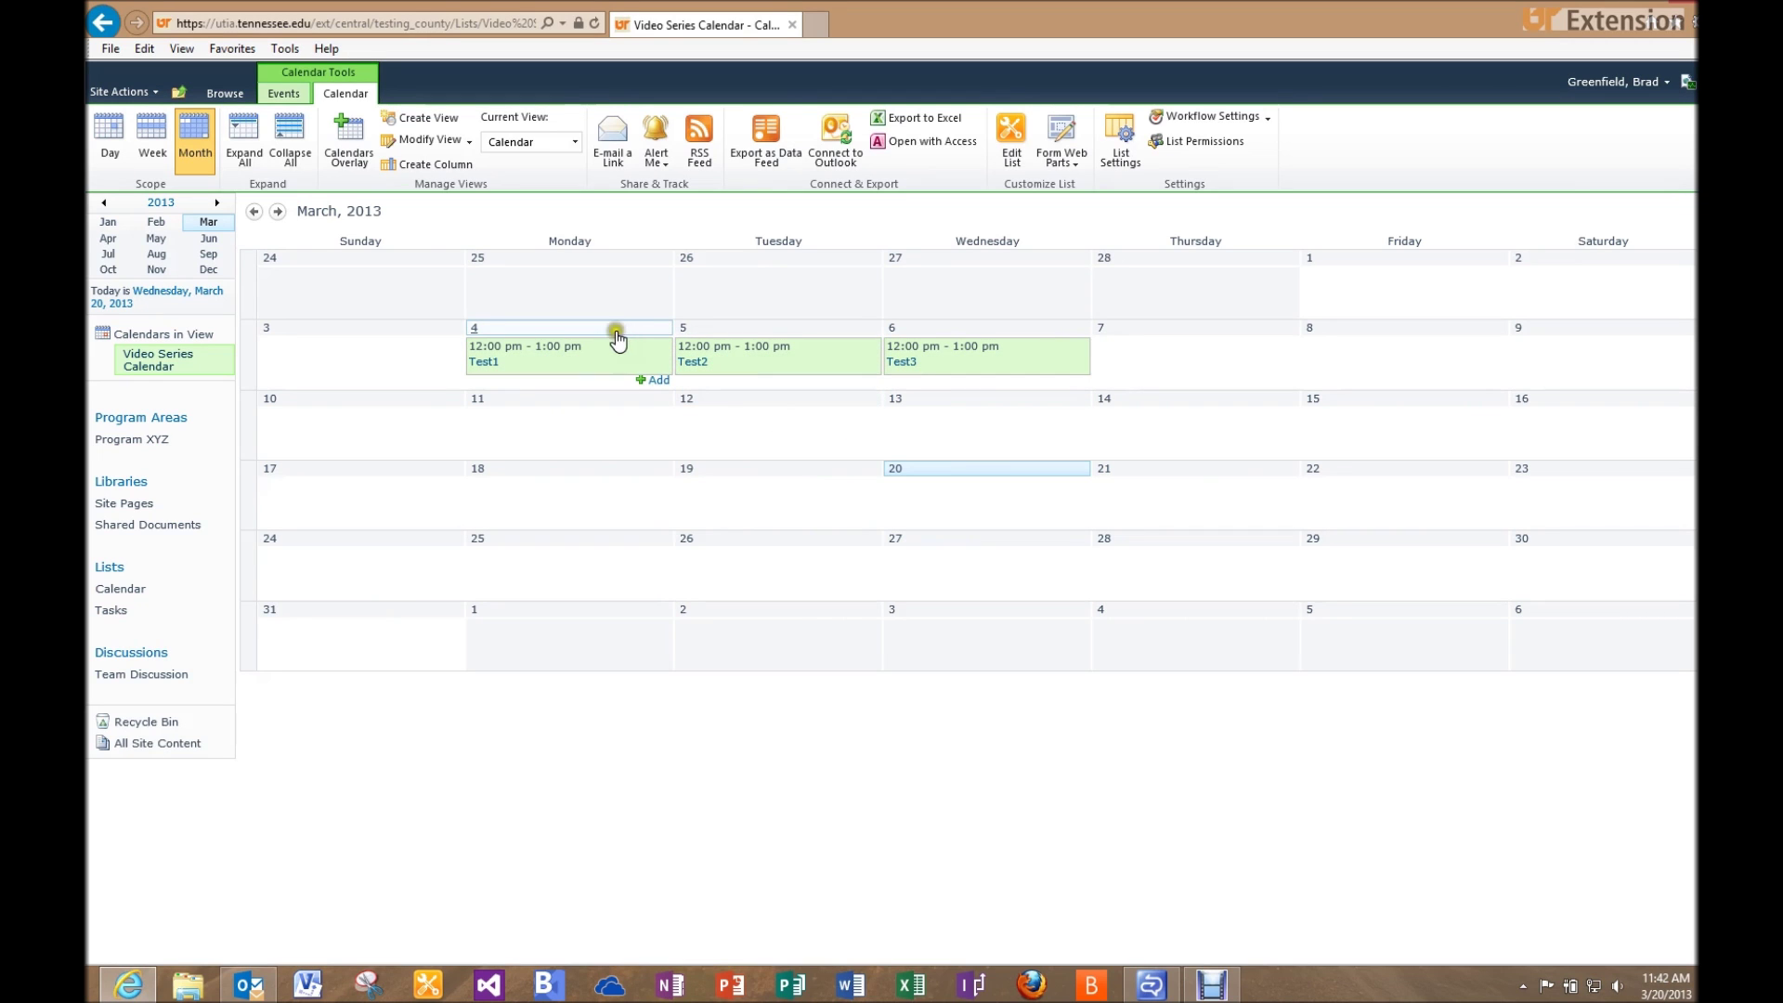
Step: Create a public calendar view named Test1 that shows only items whose Category is equal to Test1
left_click(436, 118)
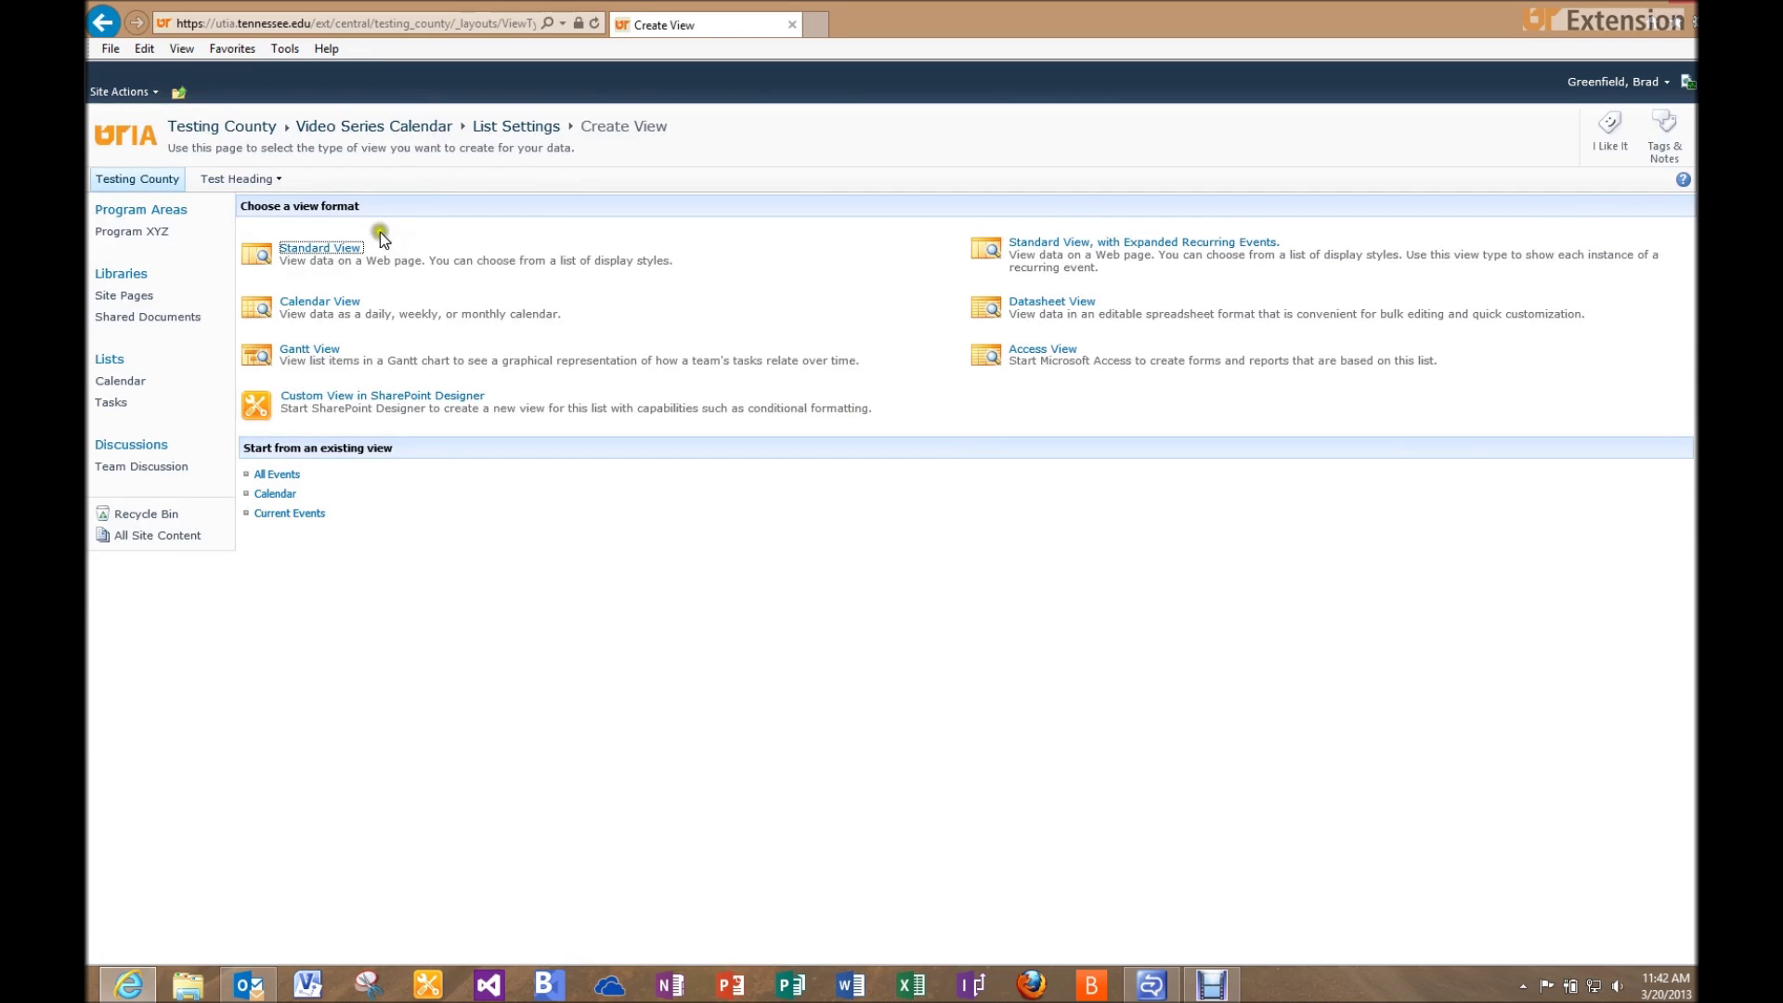
left_click(337, 305)
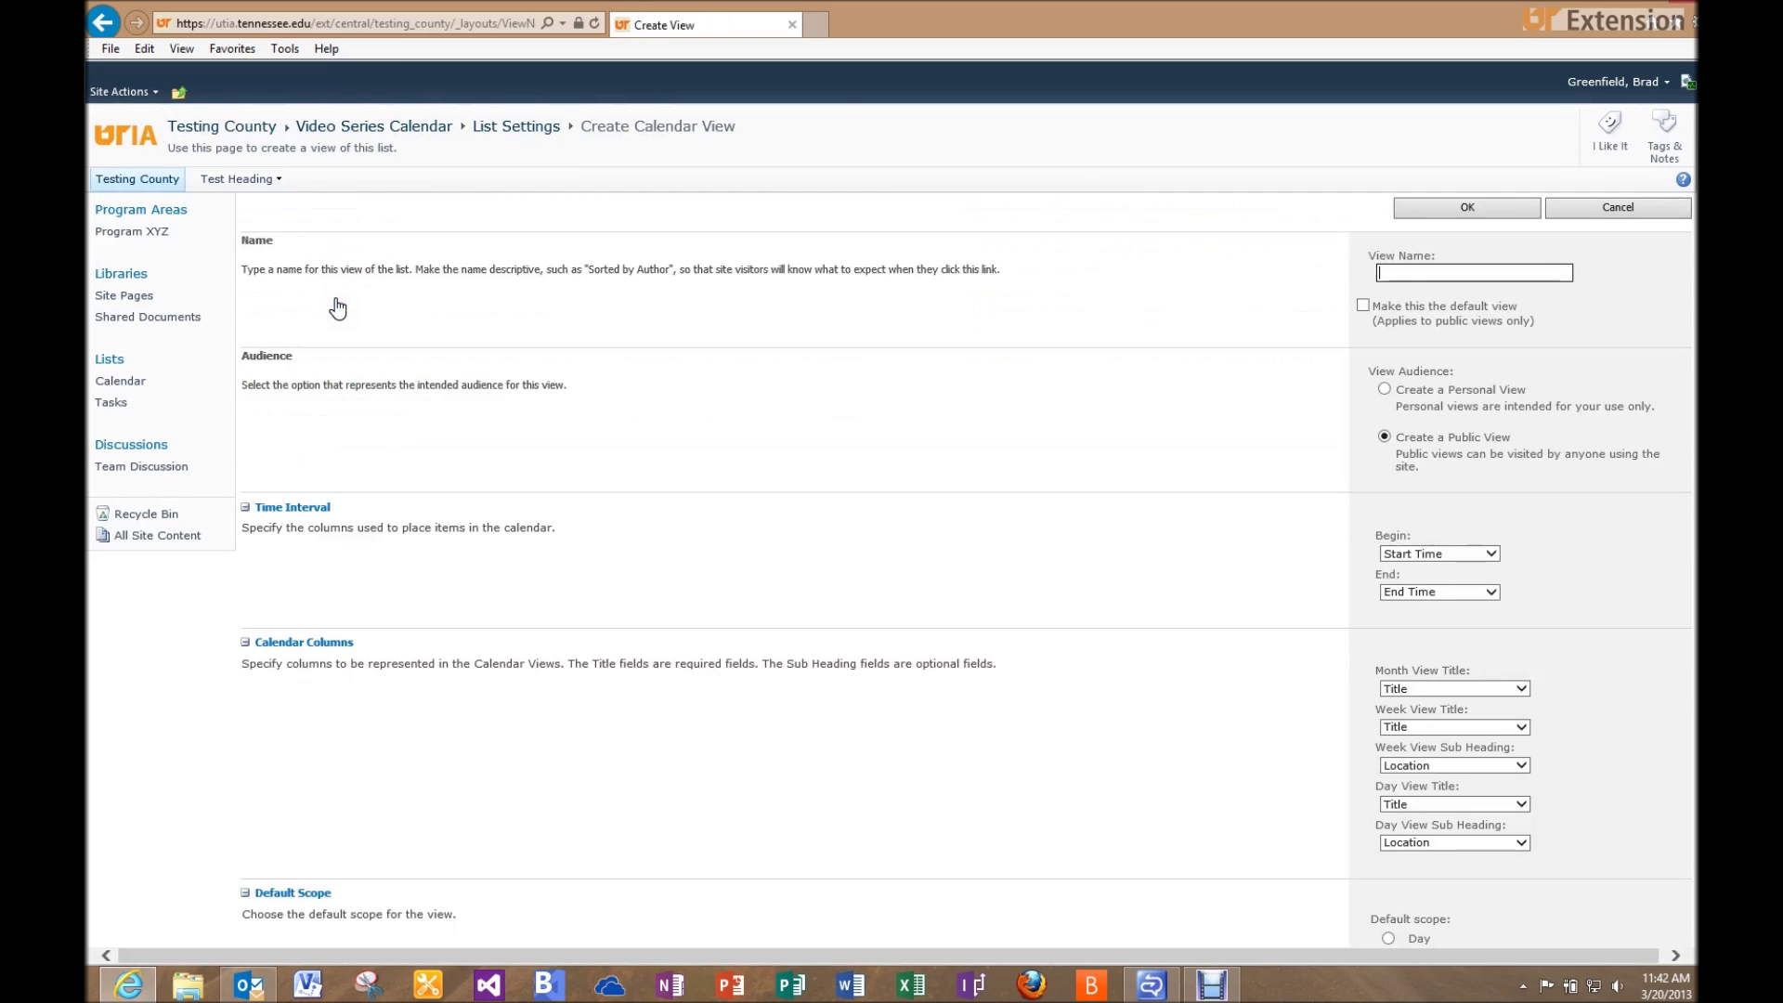
type("Test1")
scroll(1440, 565, "down", 5)
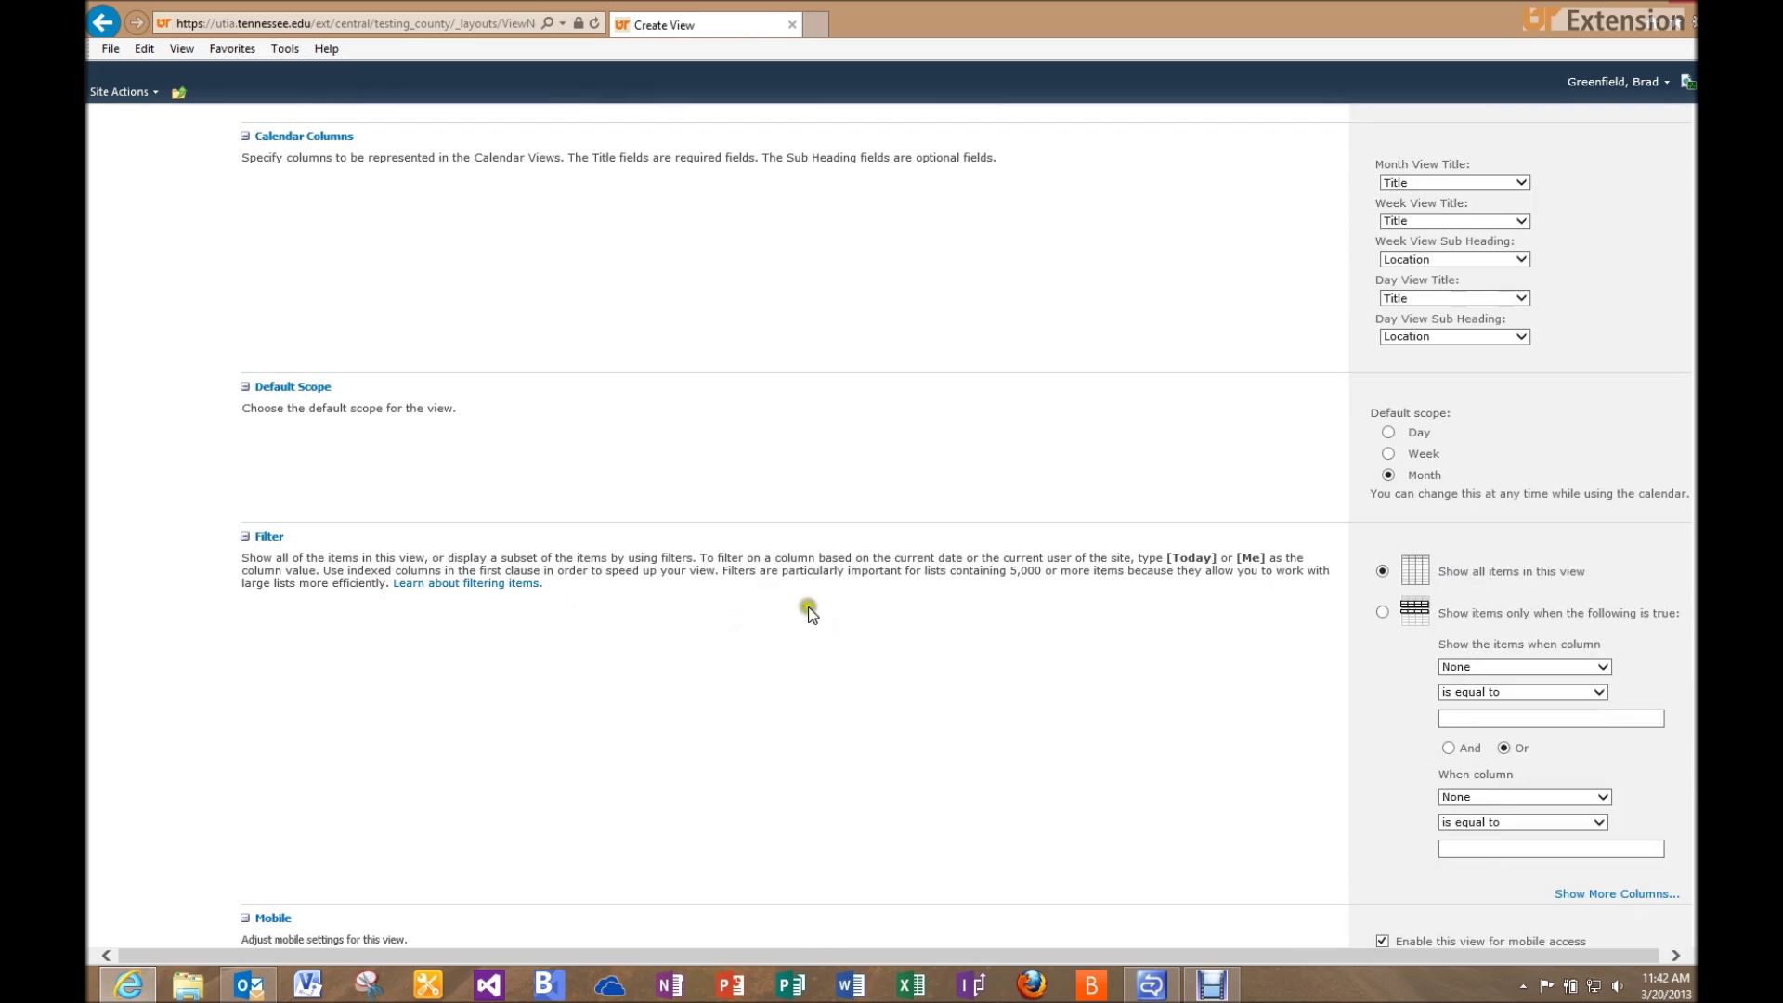
left_click(1382, 612)
left_click(1601, 666)
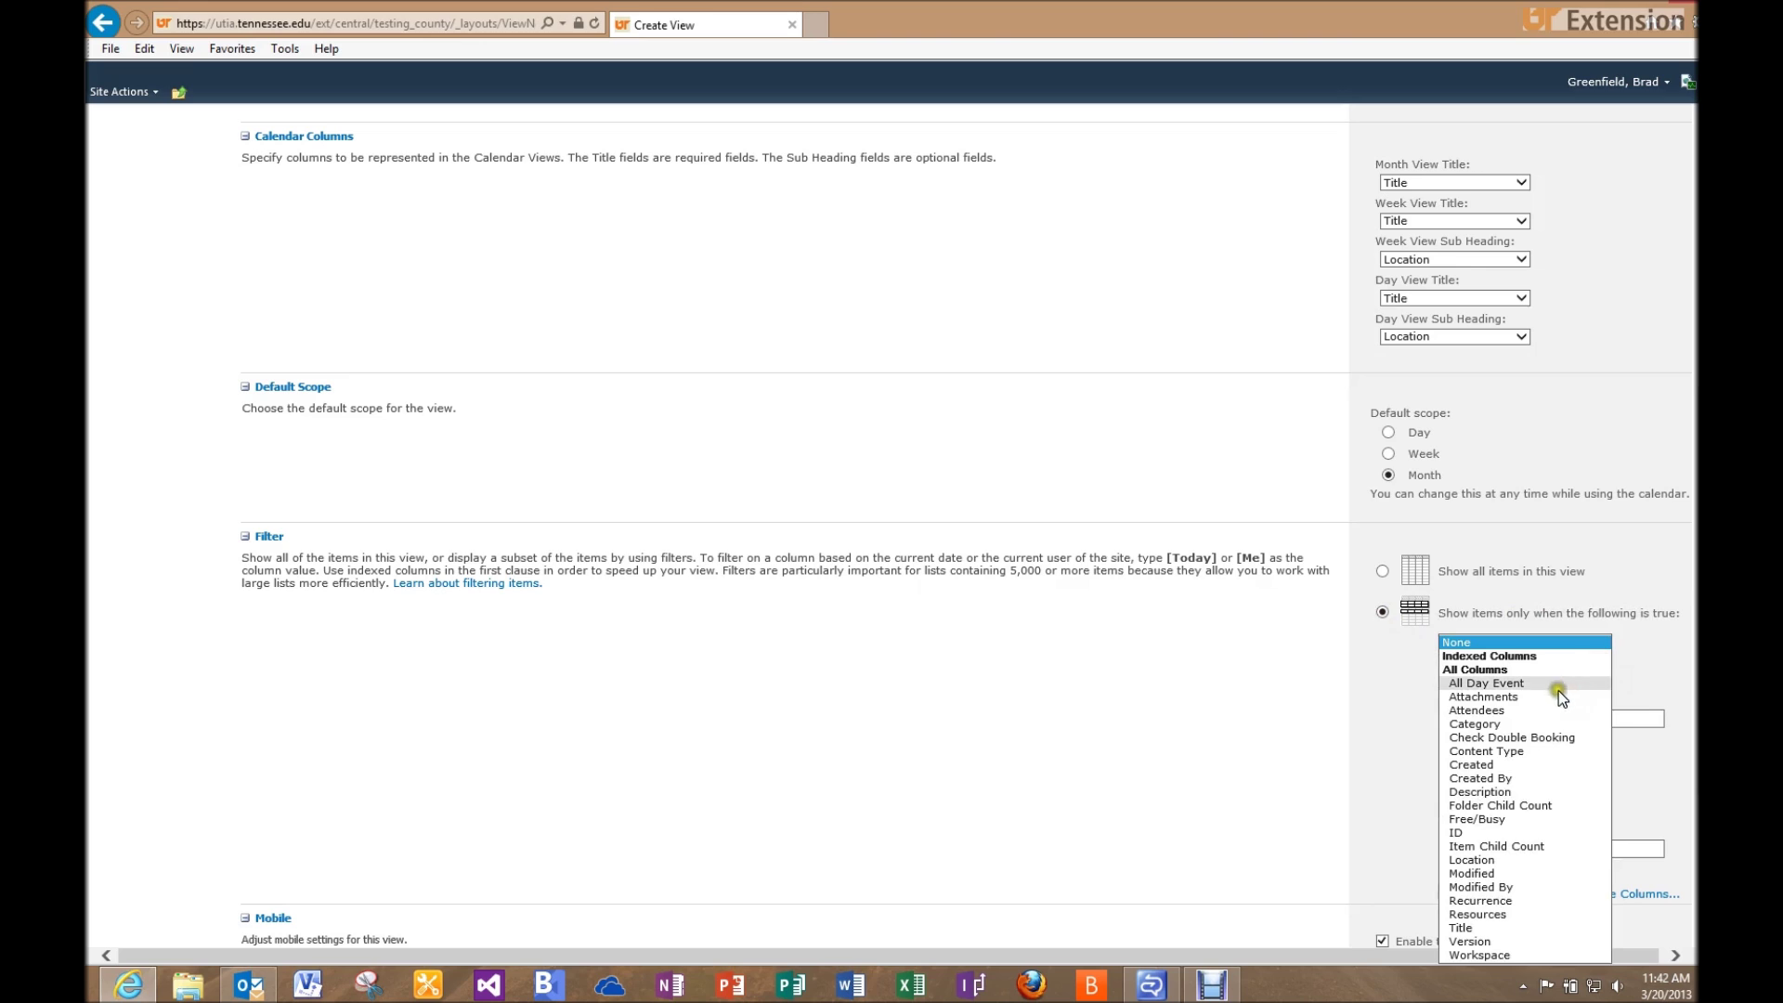
left_click(1525, 723)
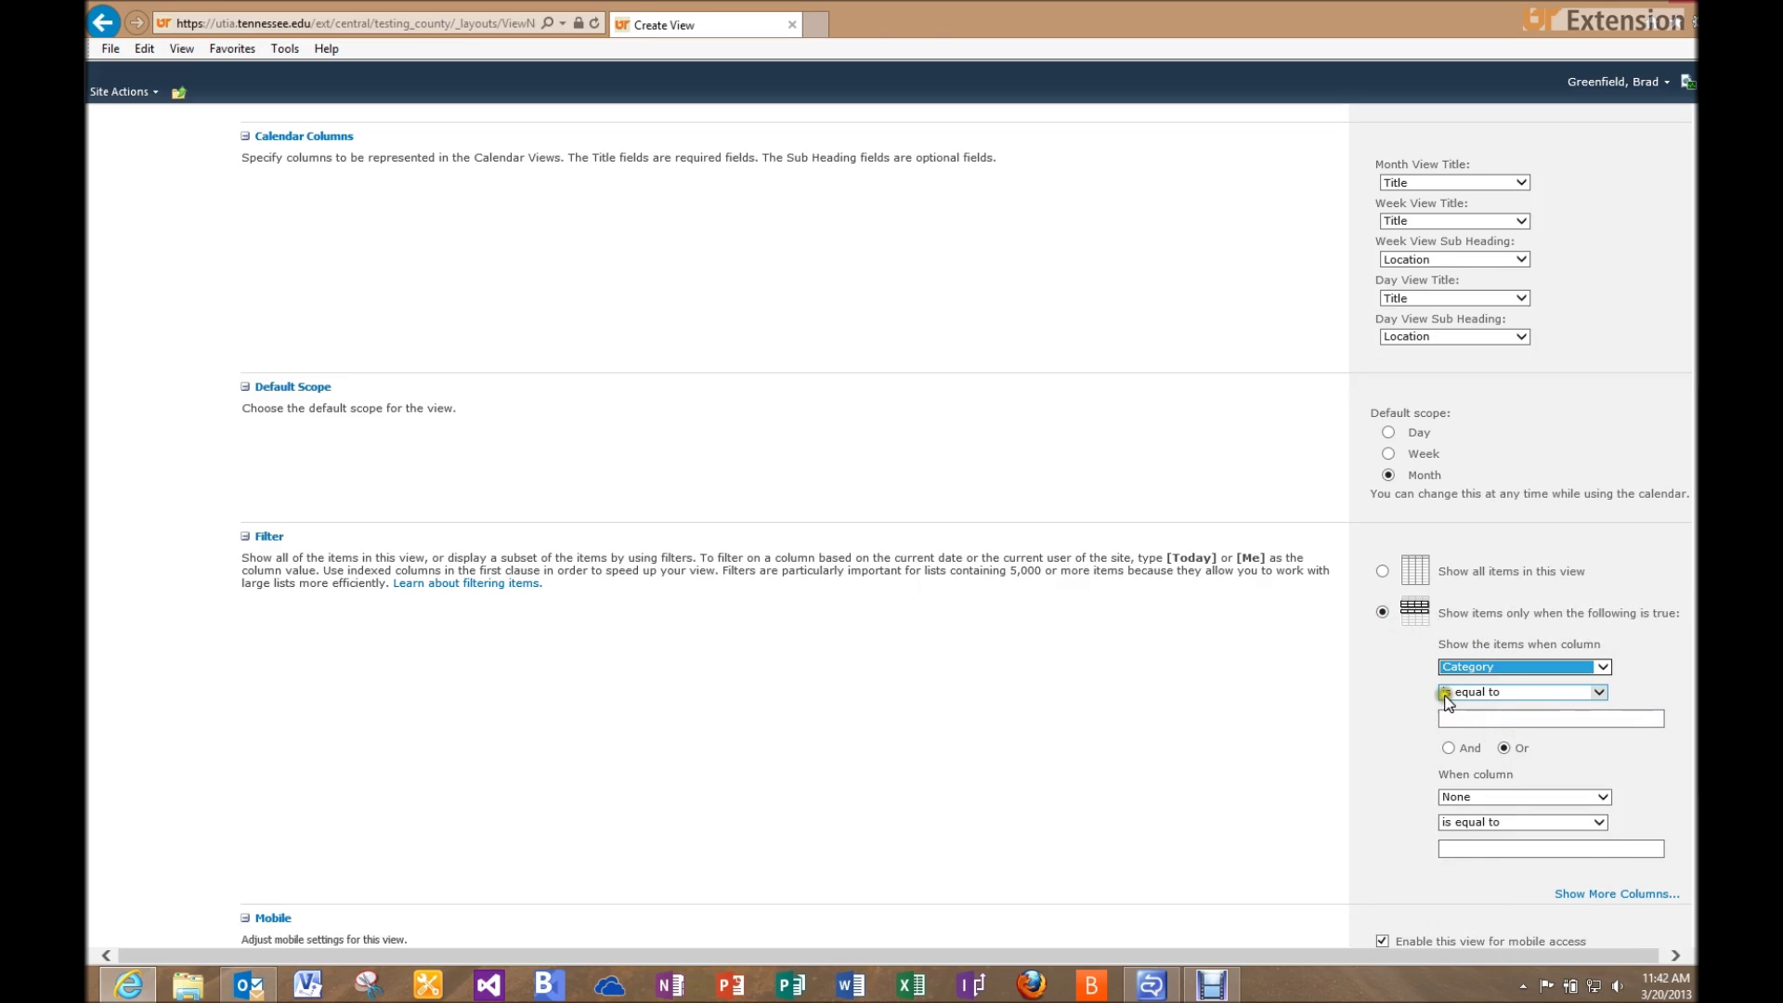
left_click(1487, 719)
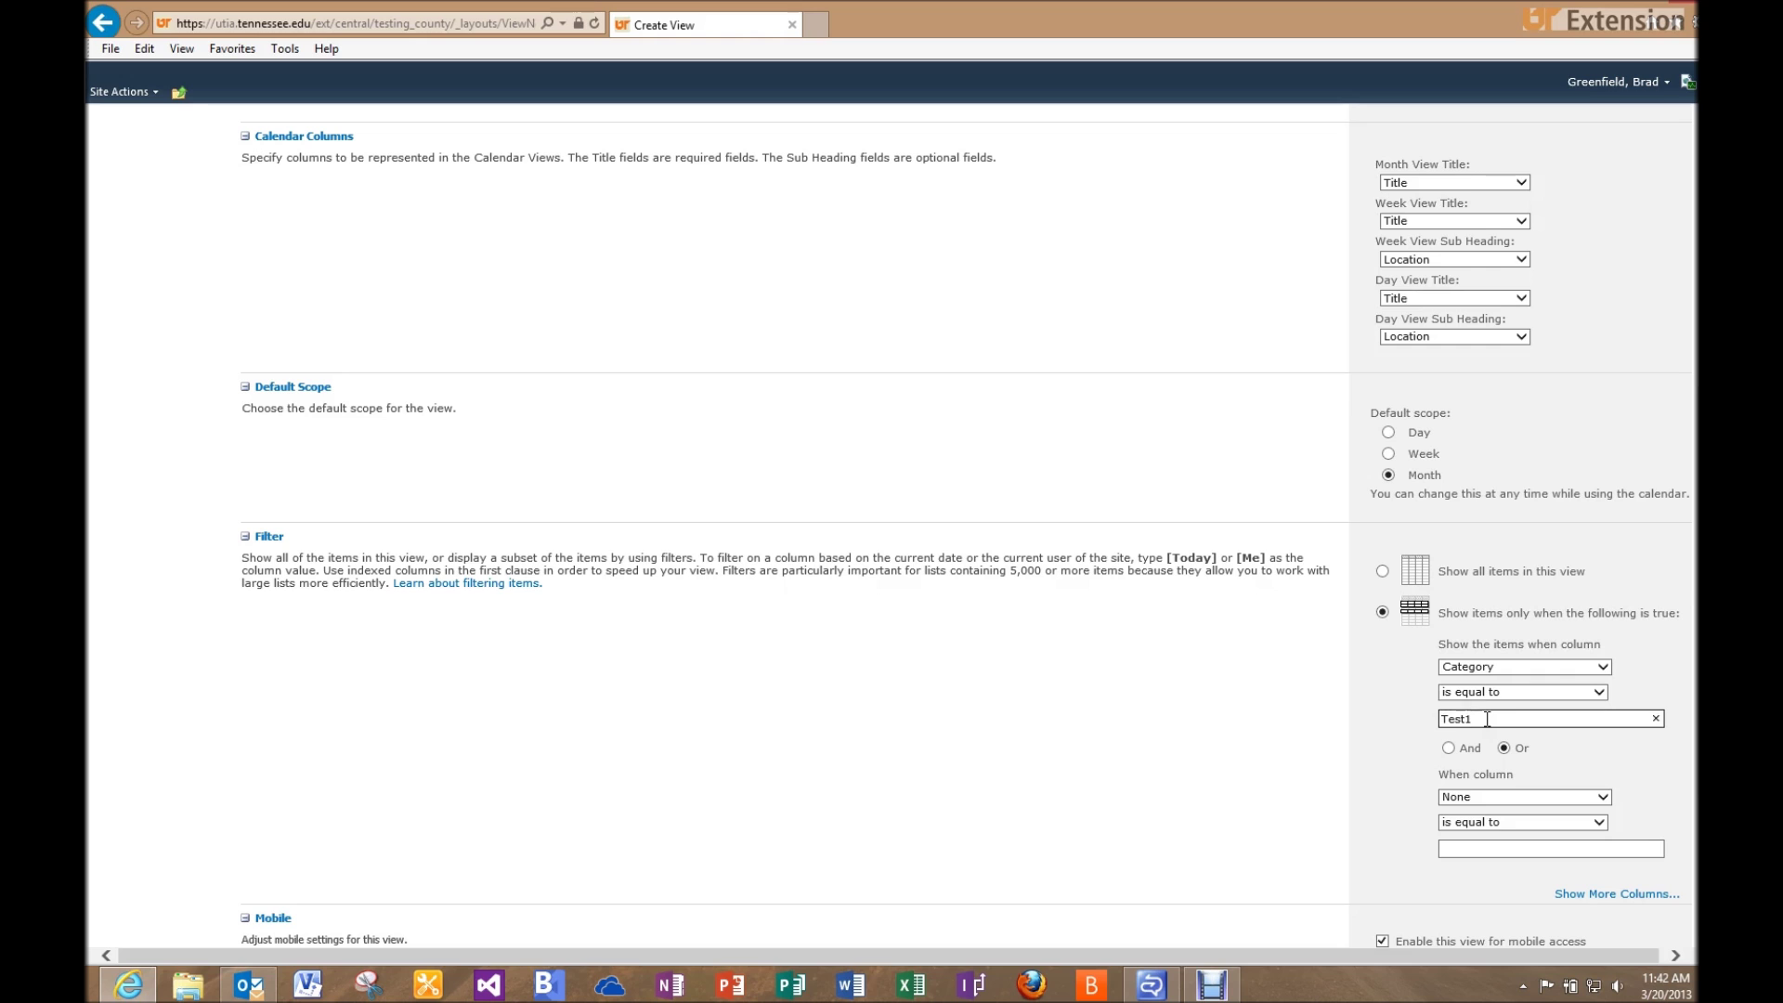
scroll(1391, 755, "down", 5)
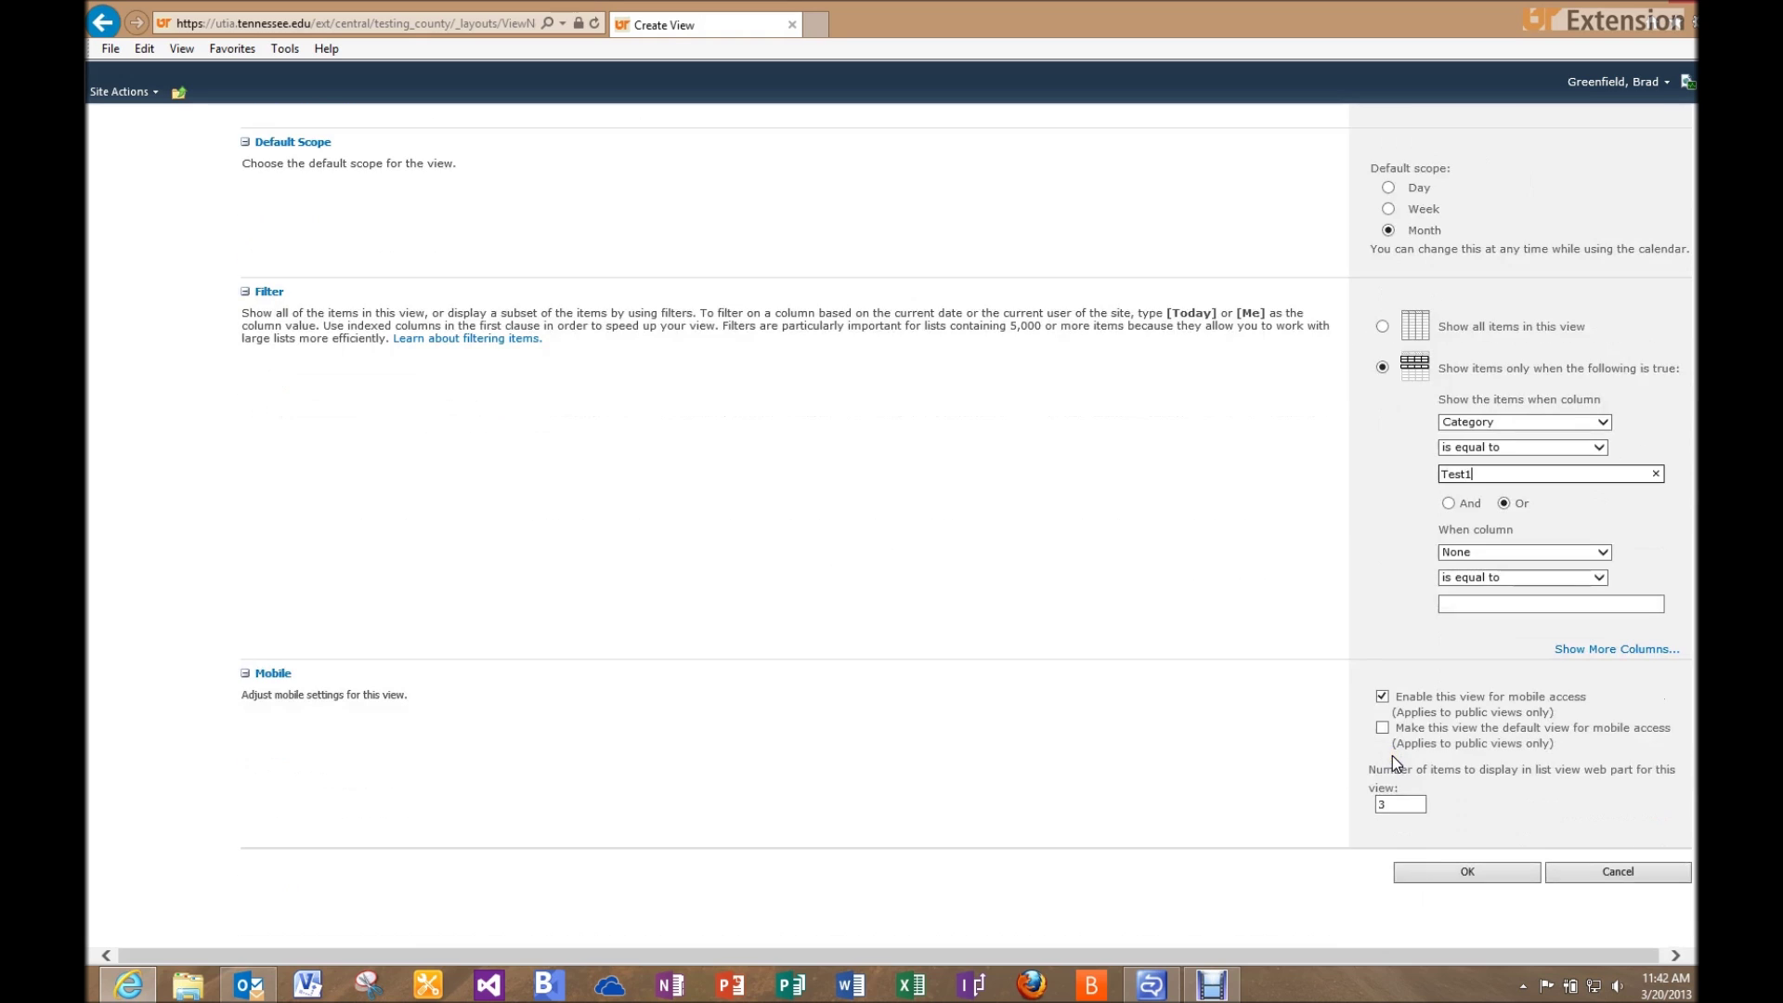
left_click(1431, 878)
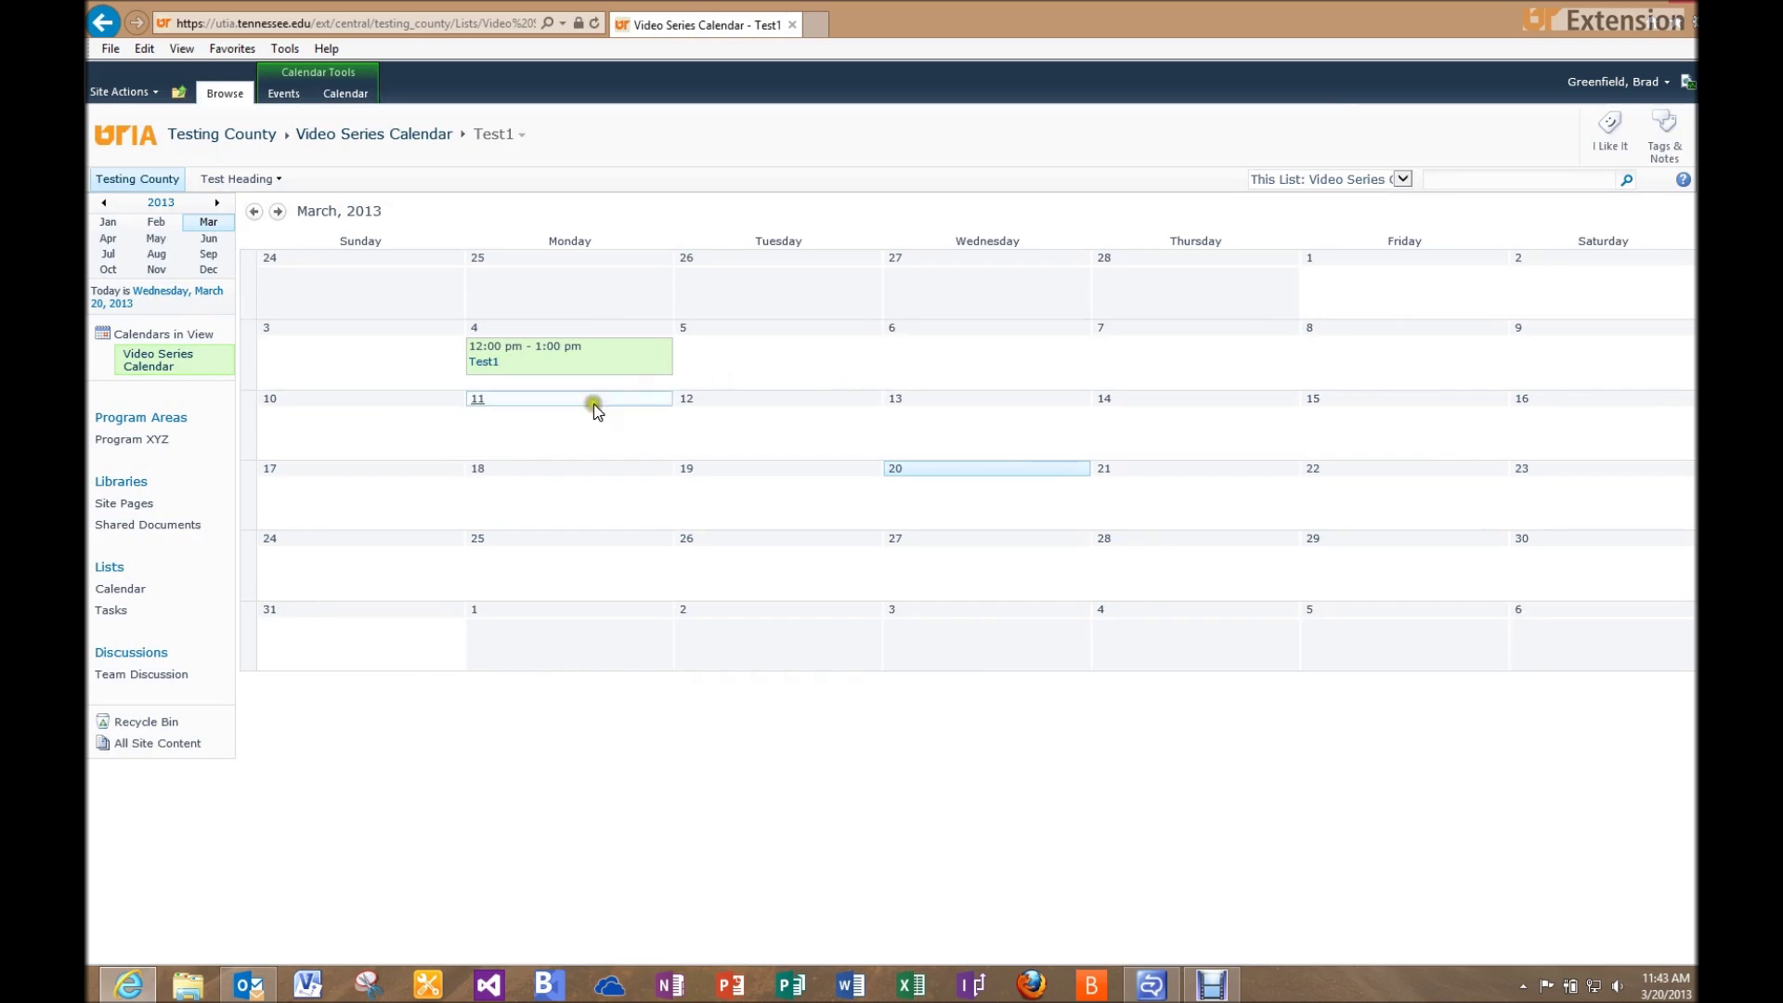
Step: Create a public calendar view named Test2 that shows only items whose Category is equal to Test2
left_click(347, 95)
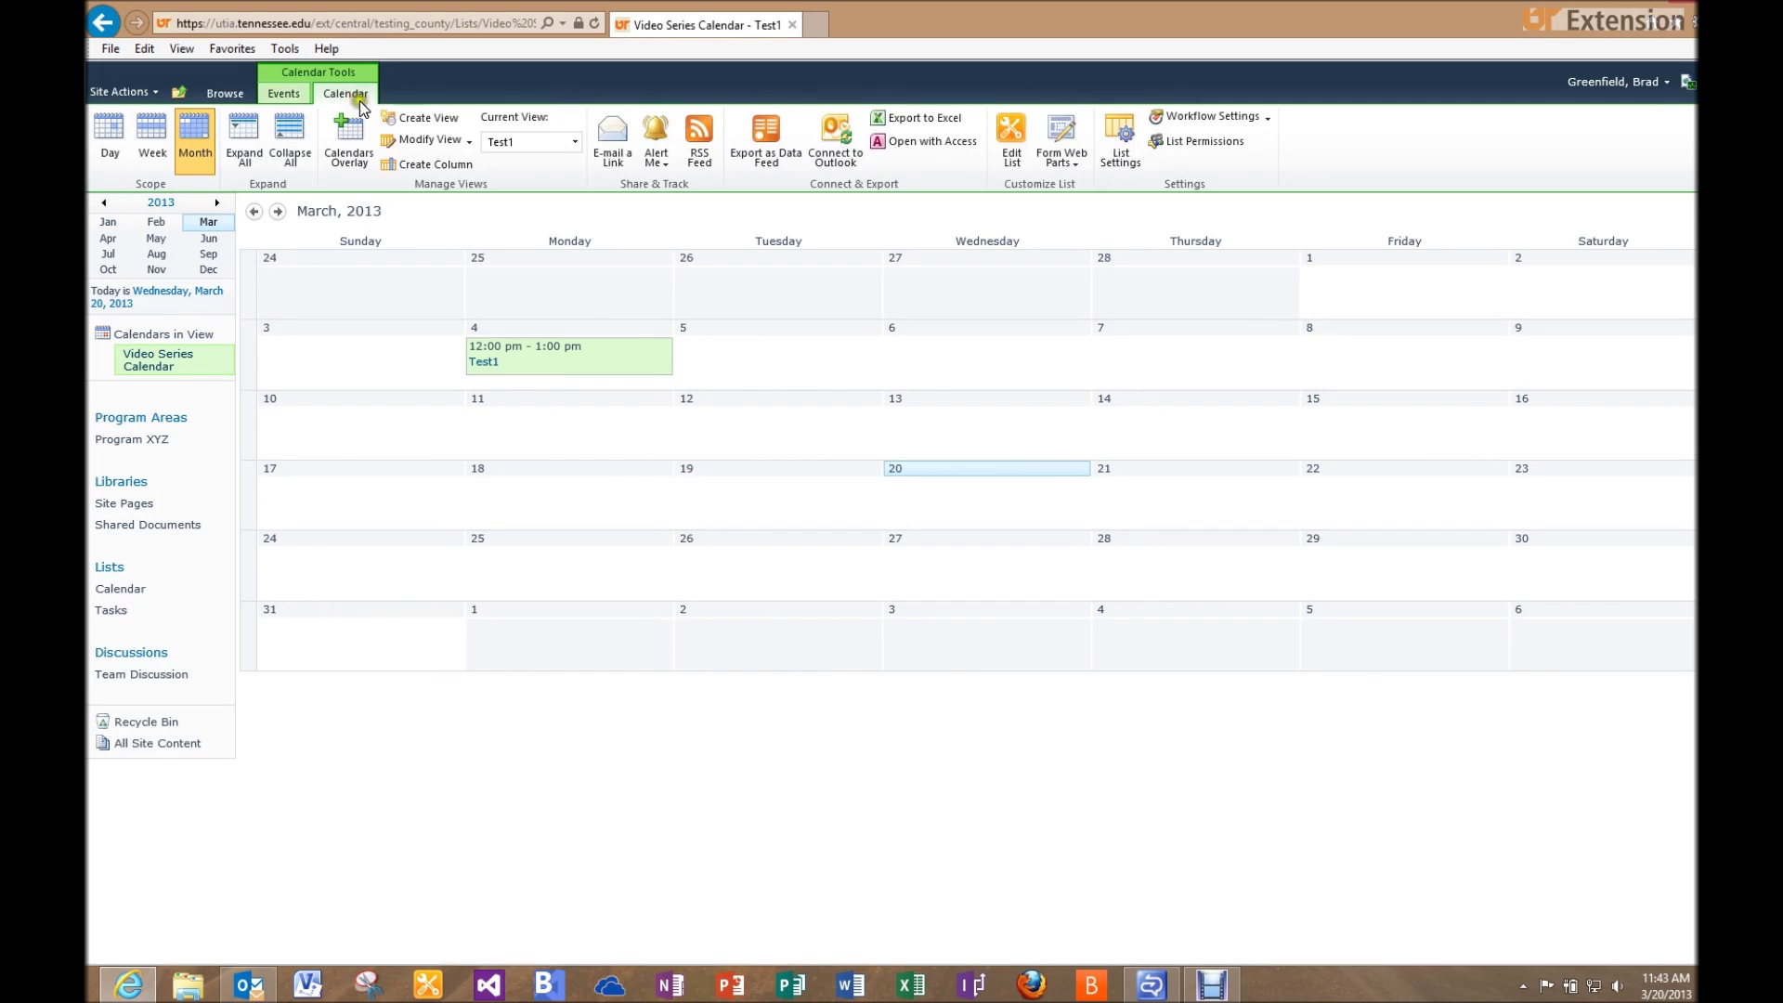
left_click(418, 118)
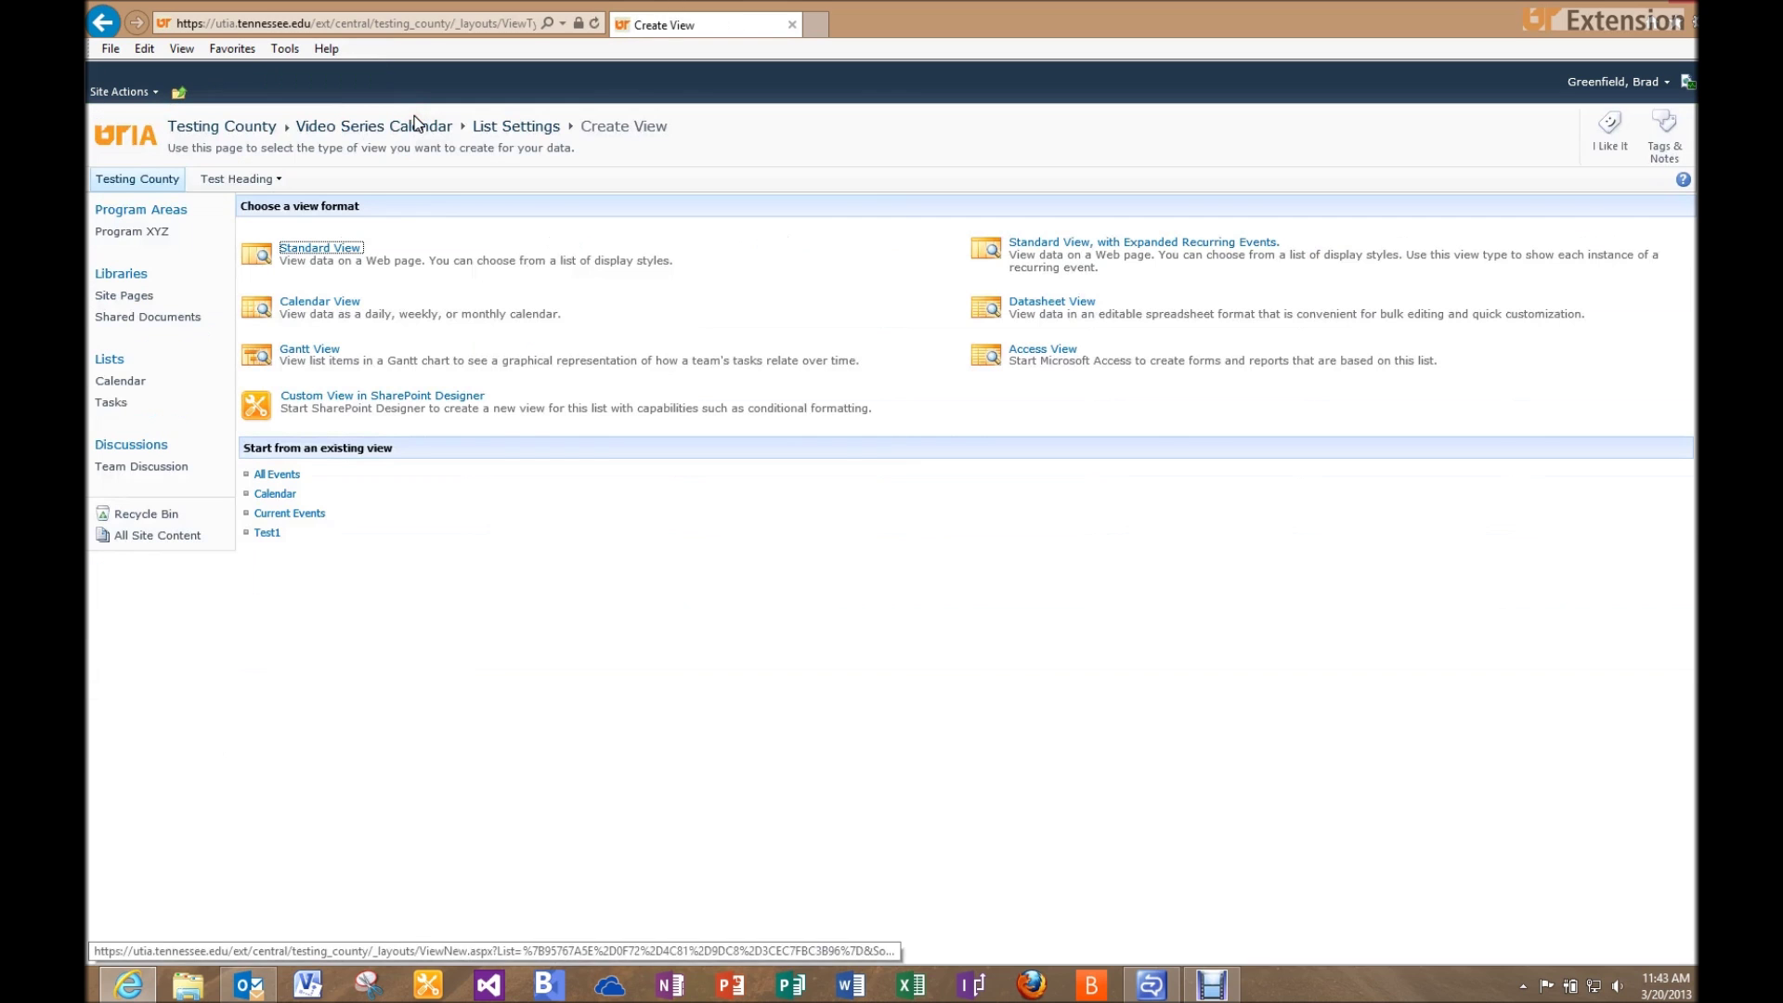
left_click(319, 301)
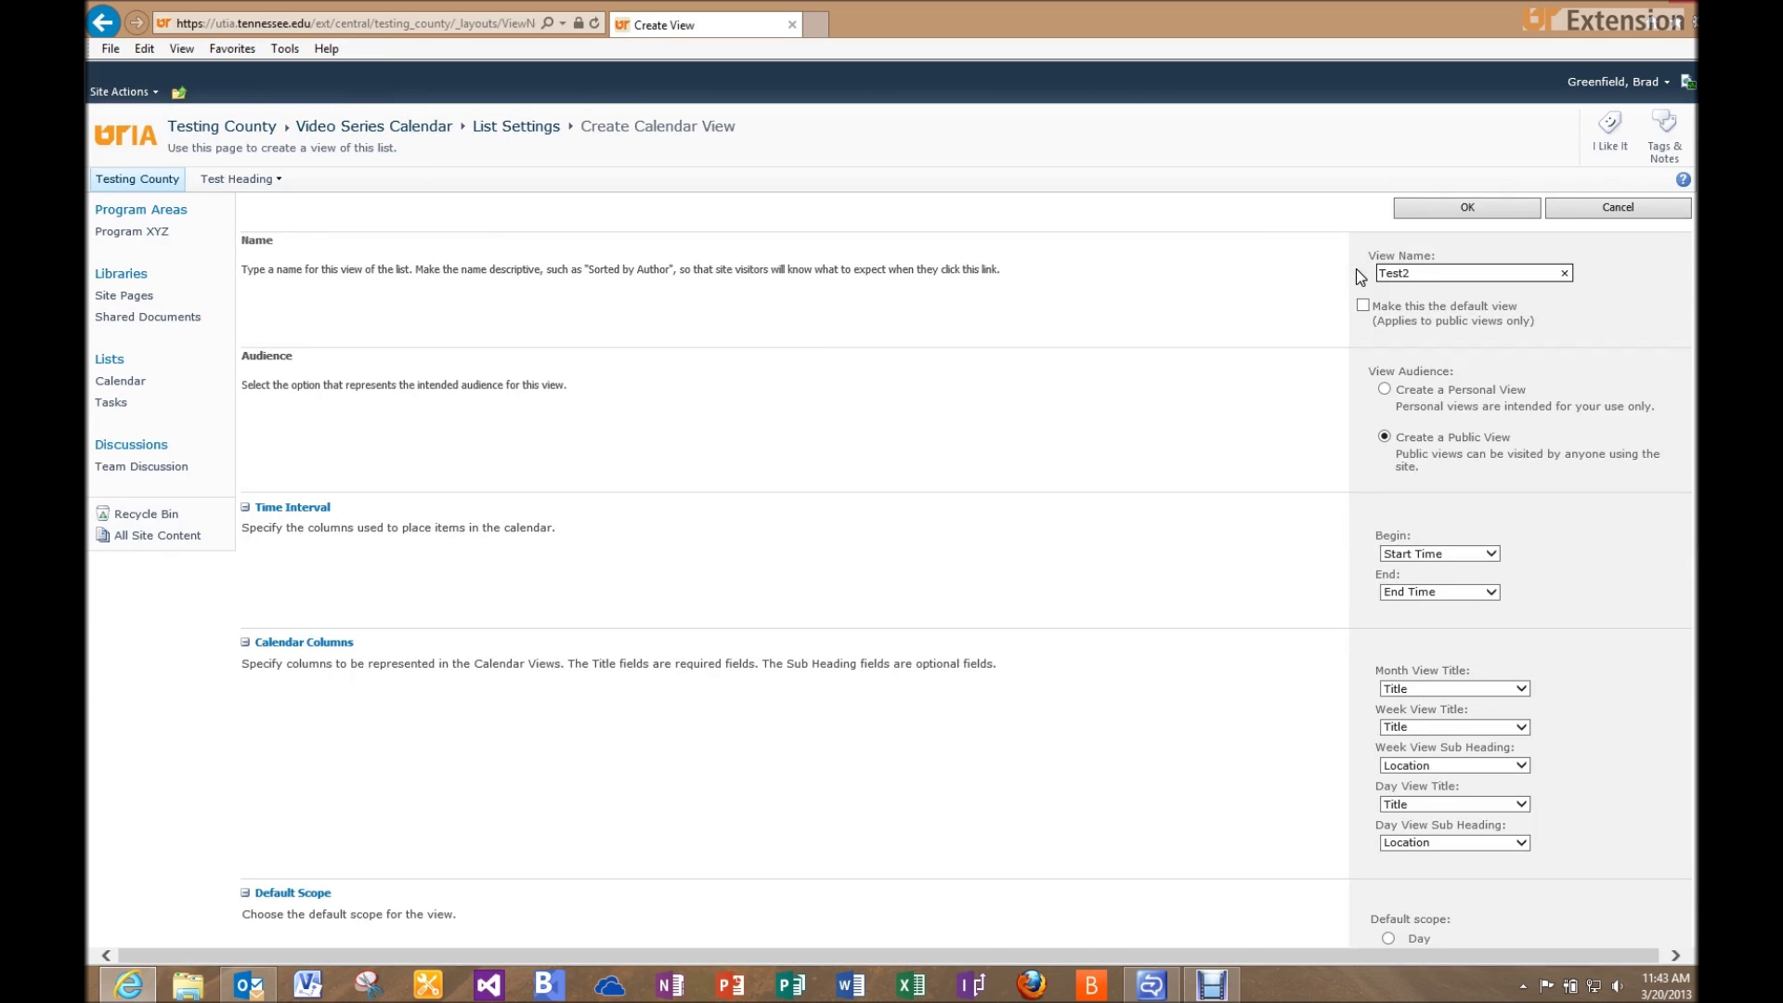
scroll(1470, 446, "down", 5)
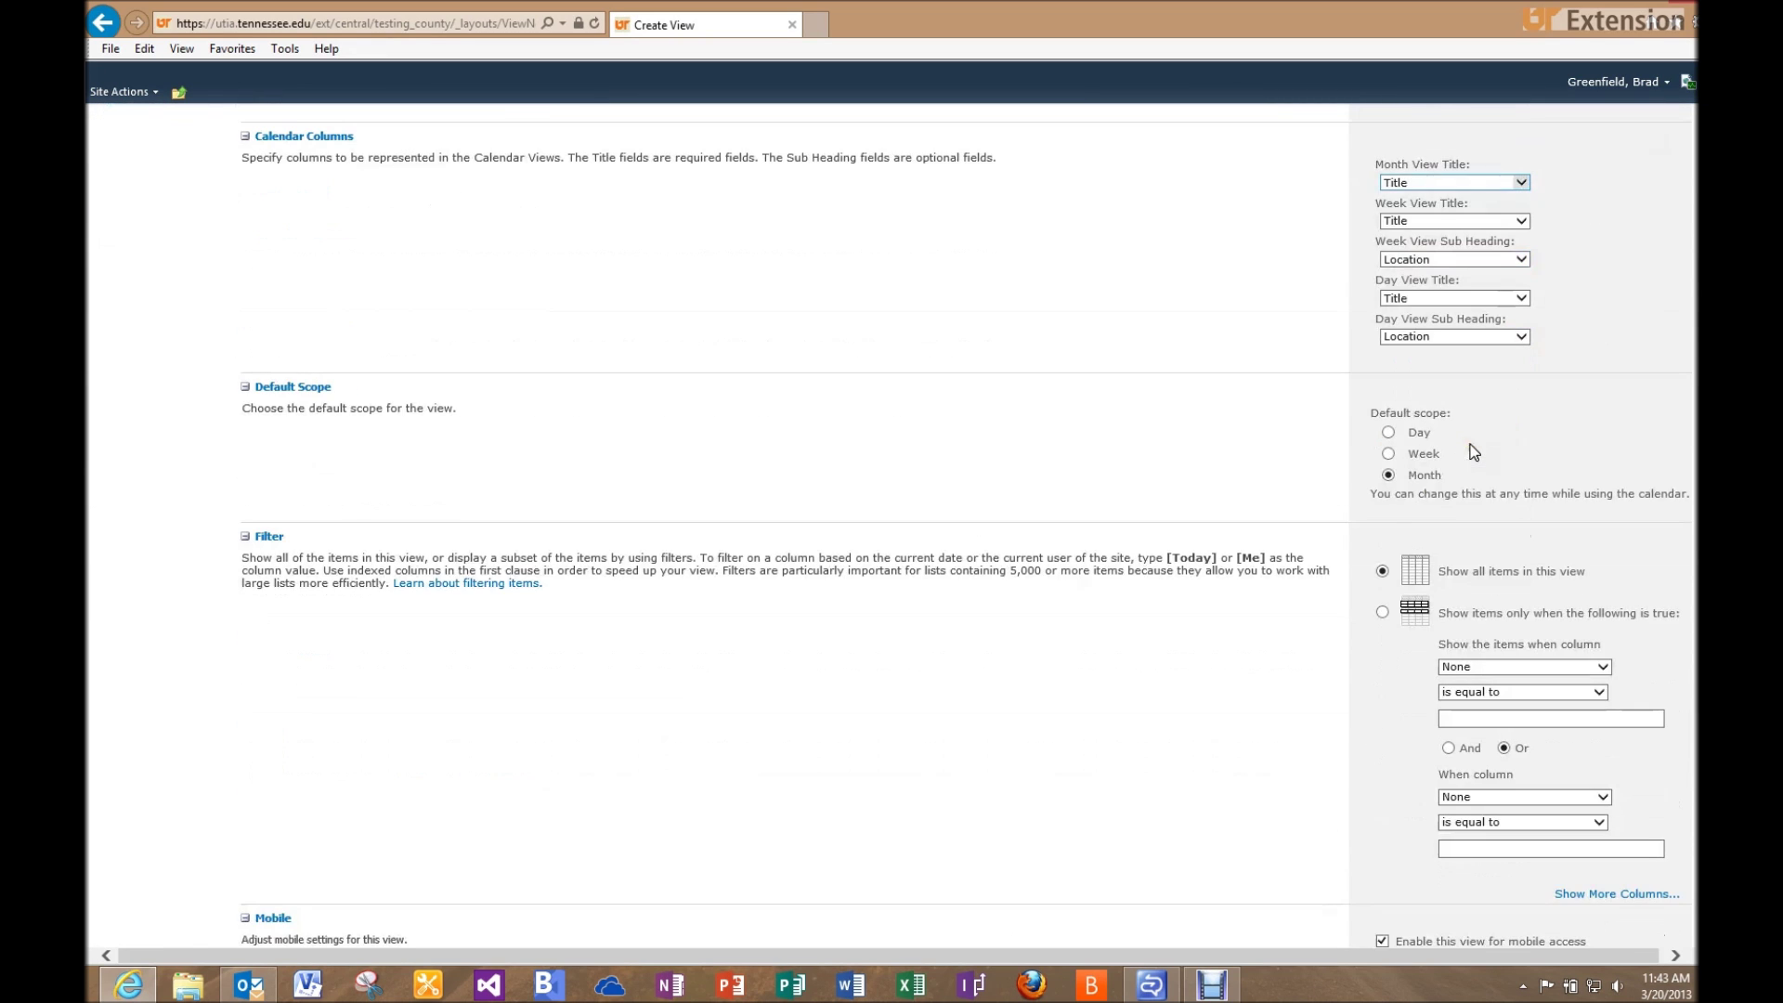
left_click(1382, 613)
left_click(1565, 666)
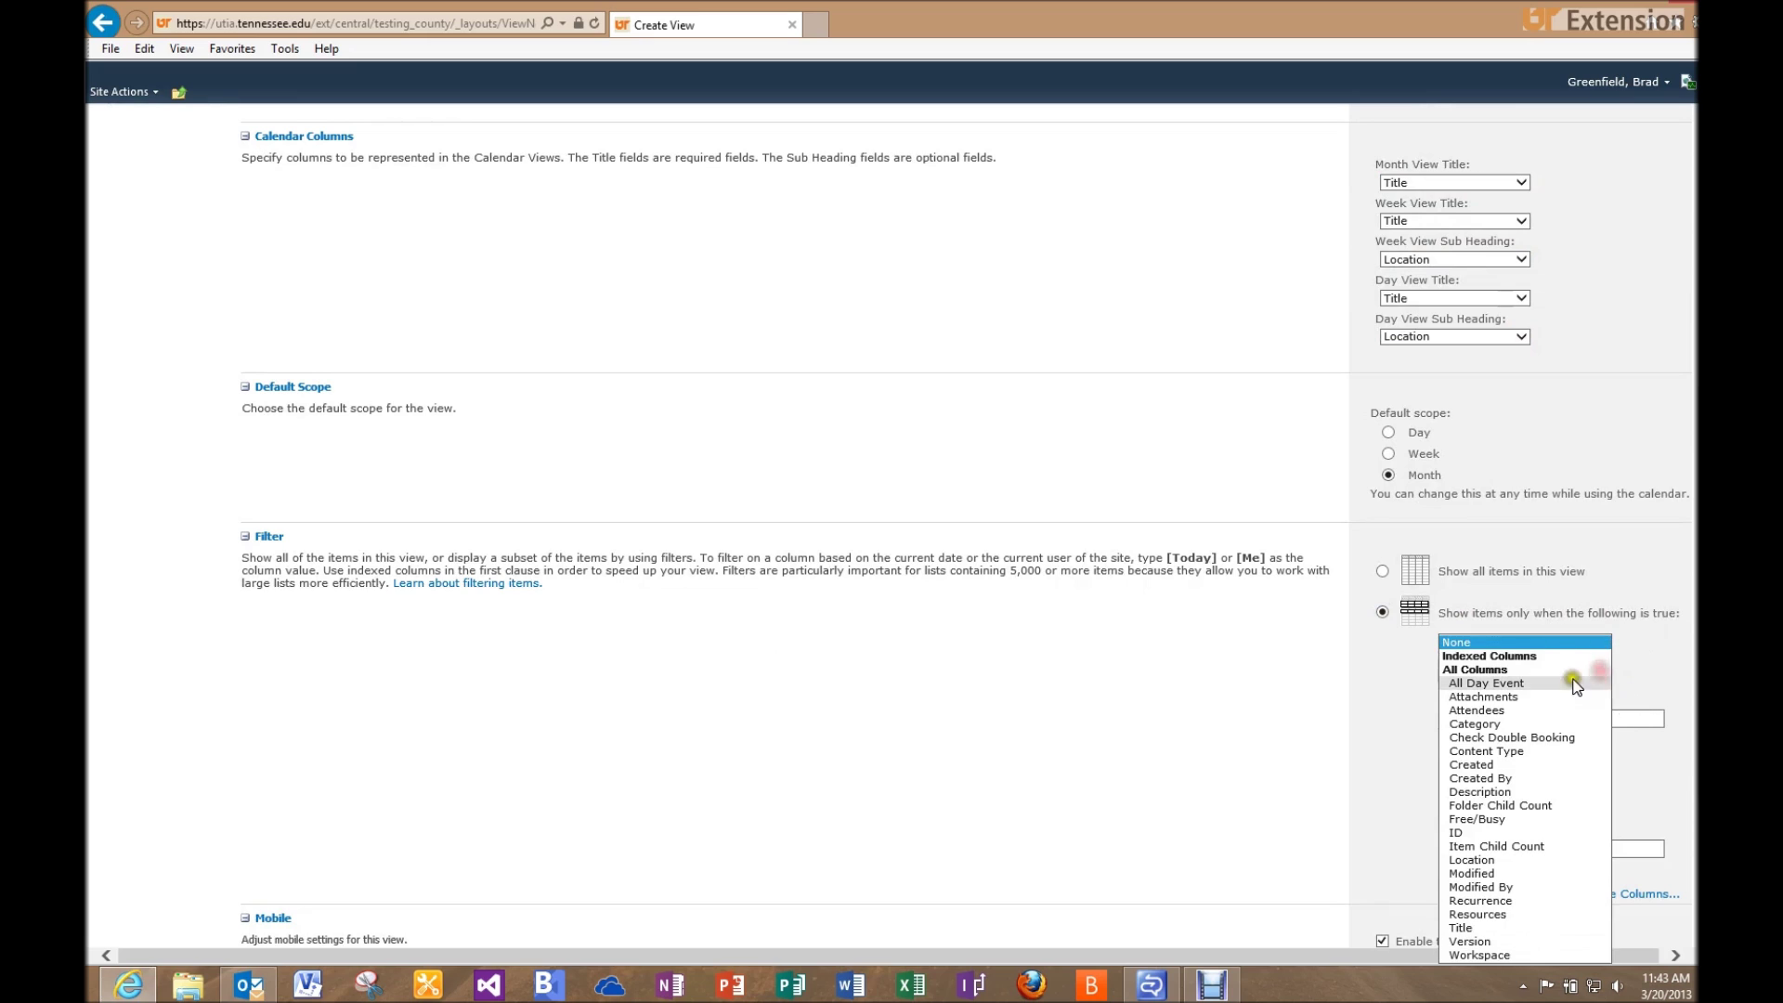
left_click(1540, 722)
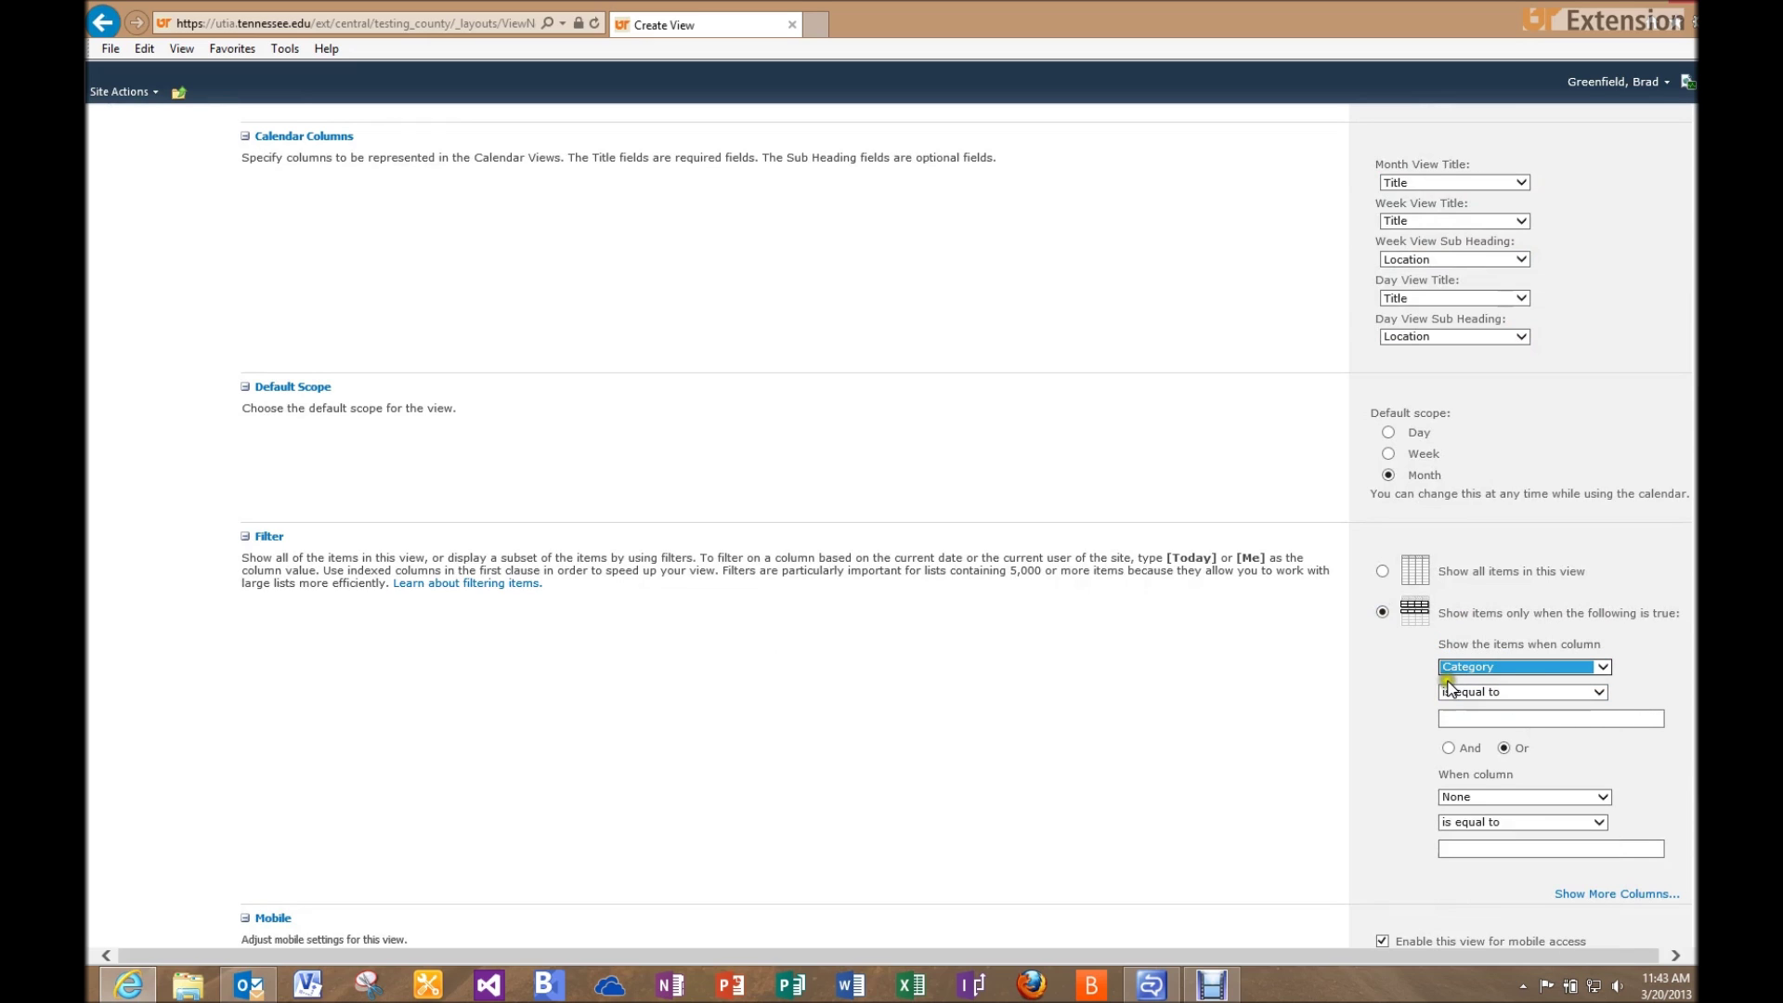
left_click(1478, 719)
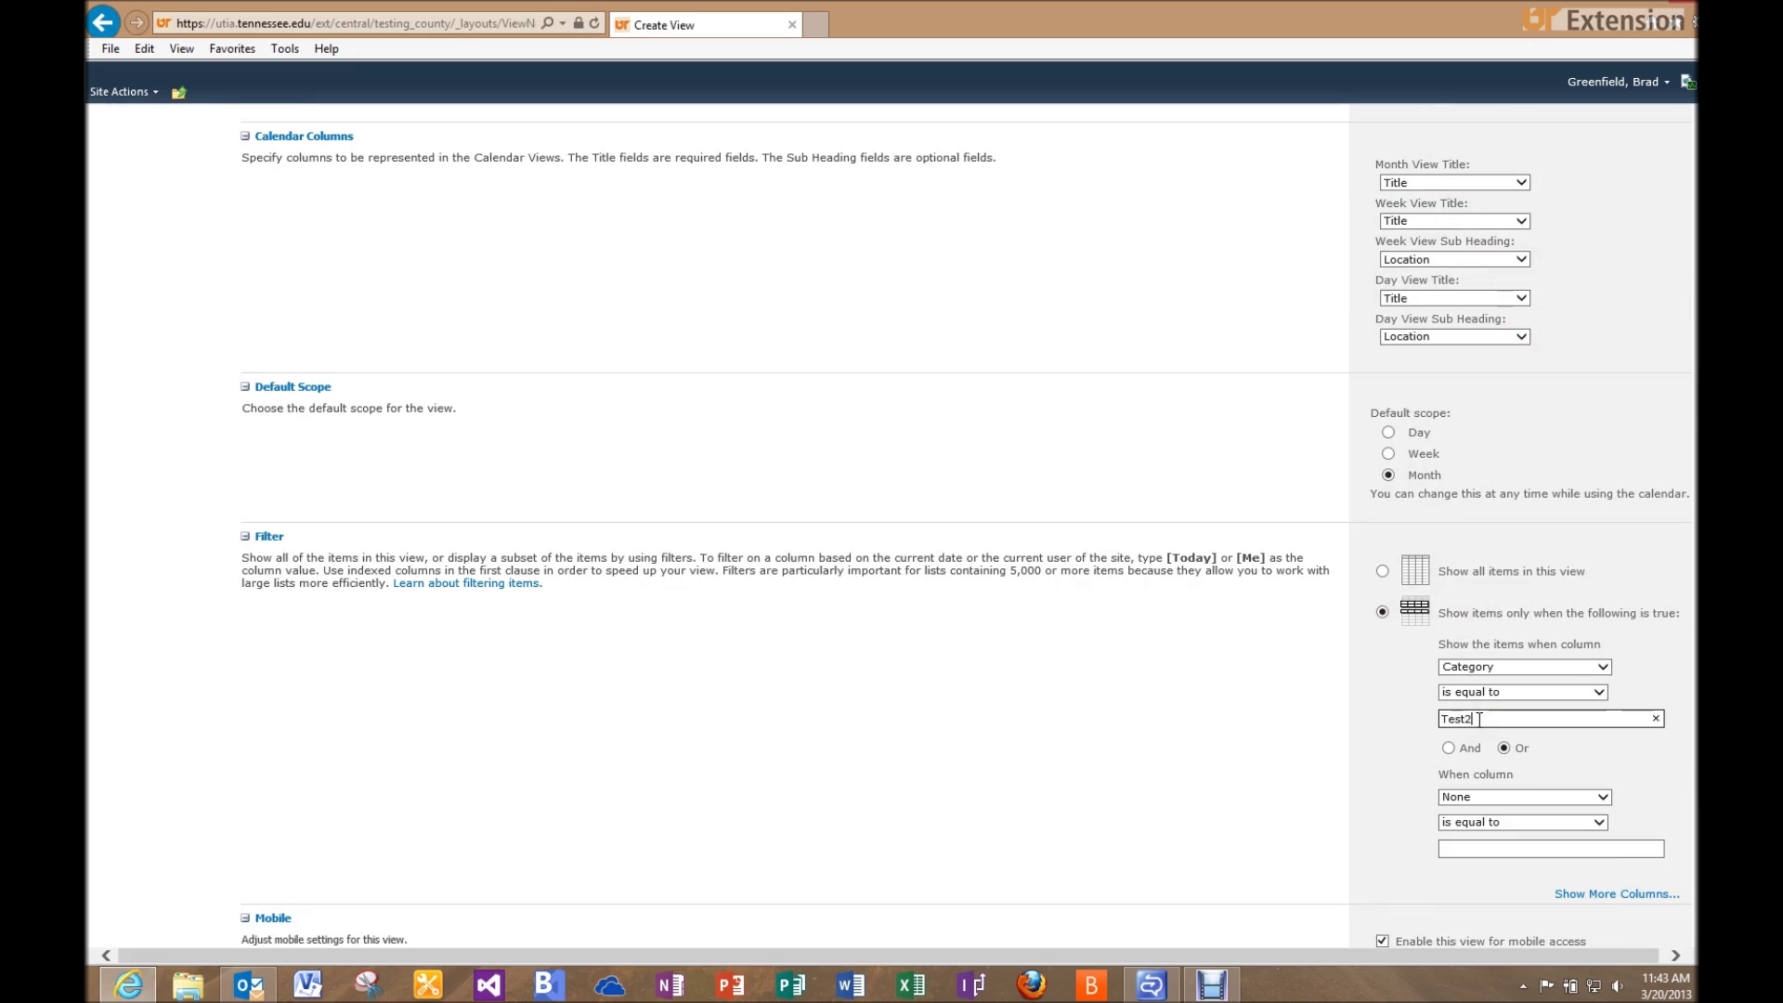
scroll(1479, 718, "down", 3)
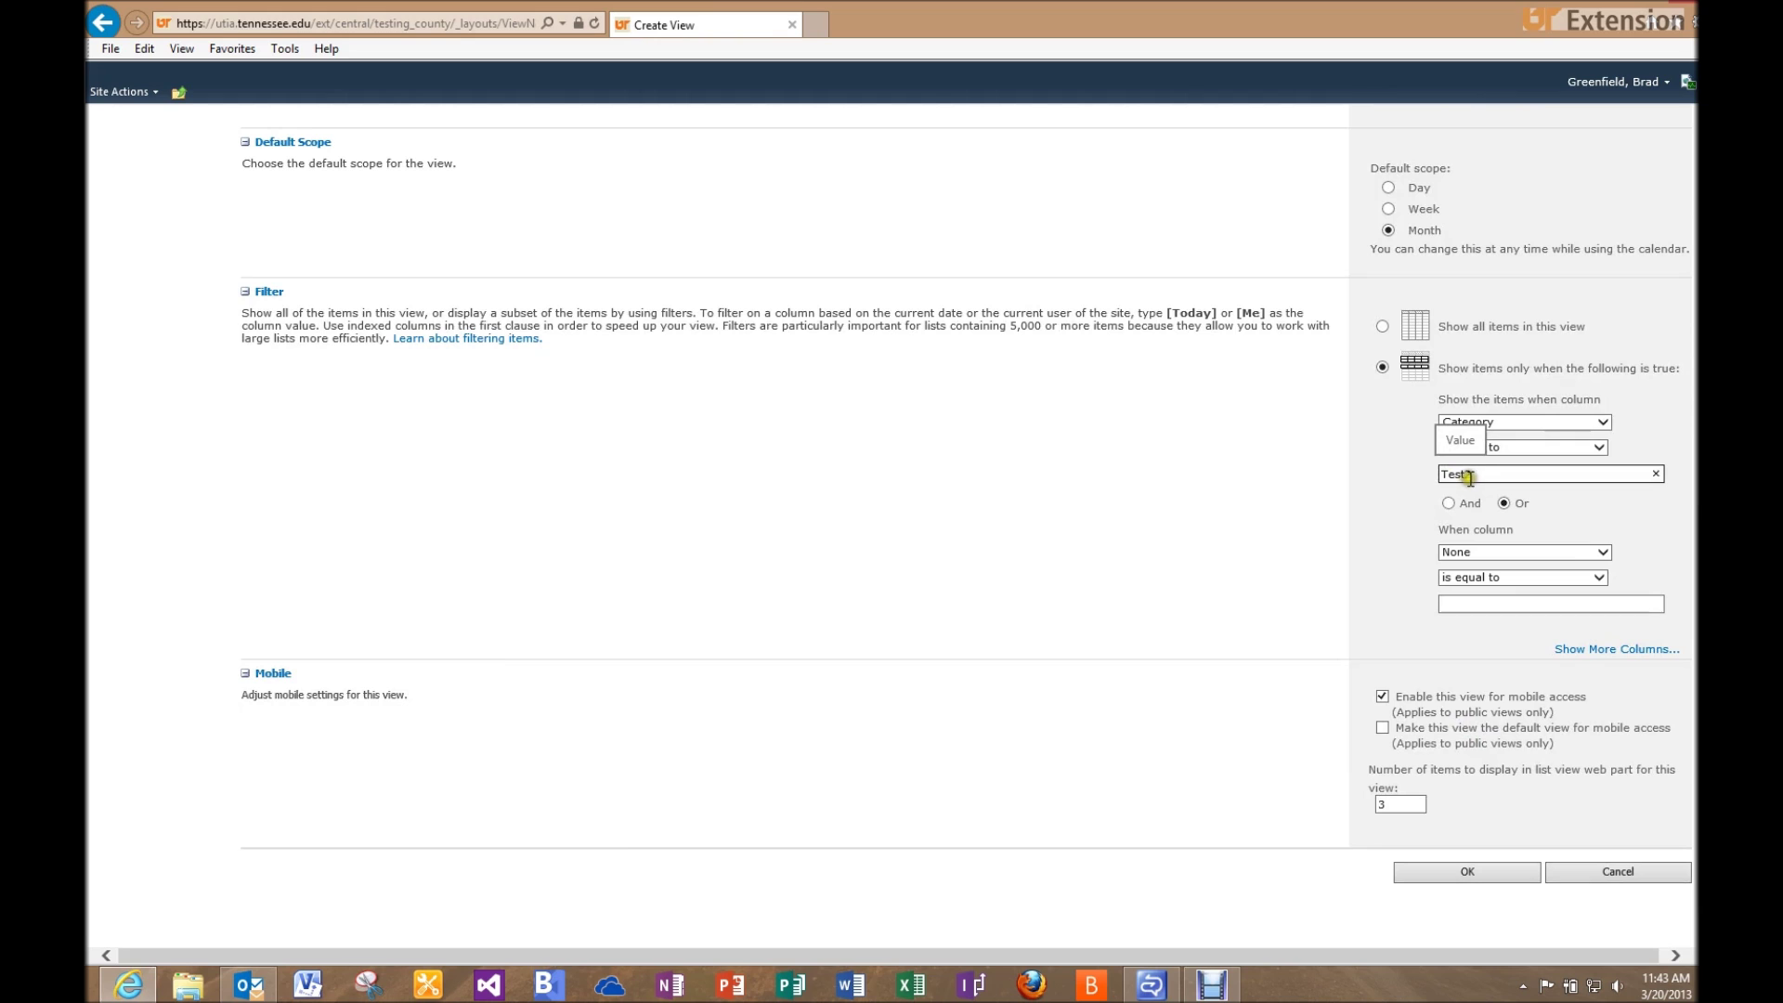
left_click(1435, 871)
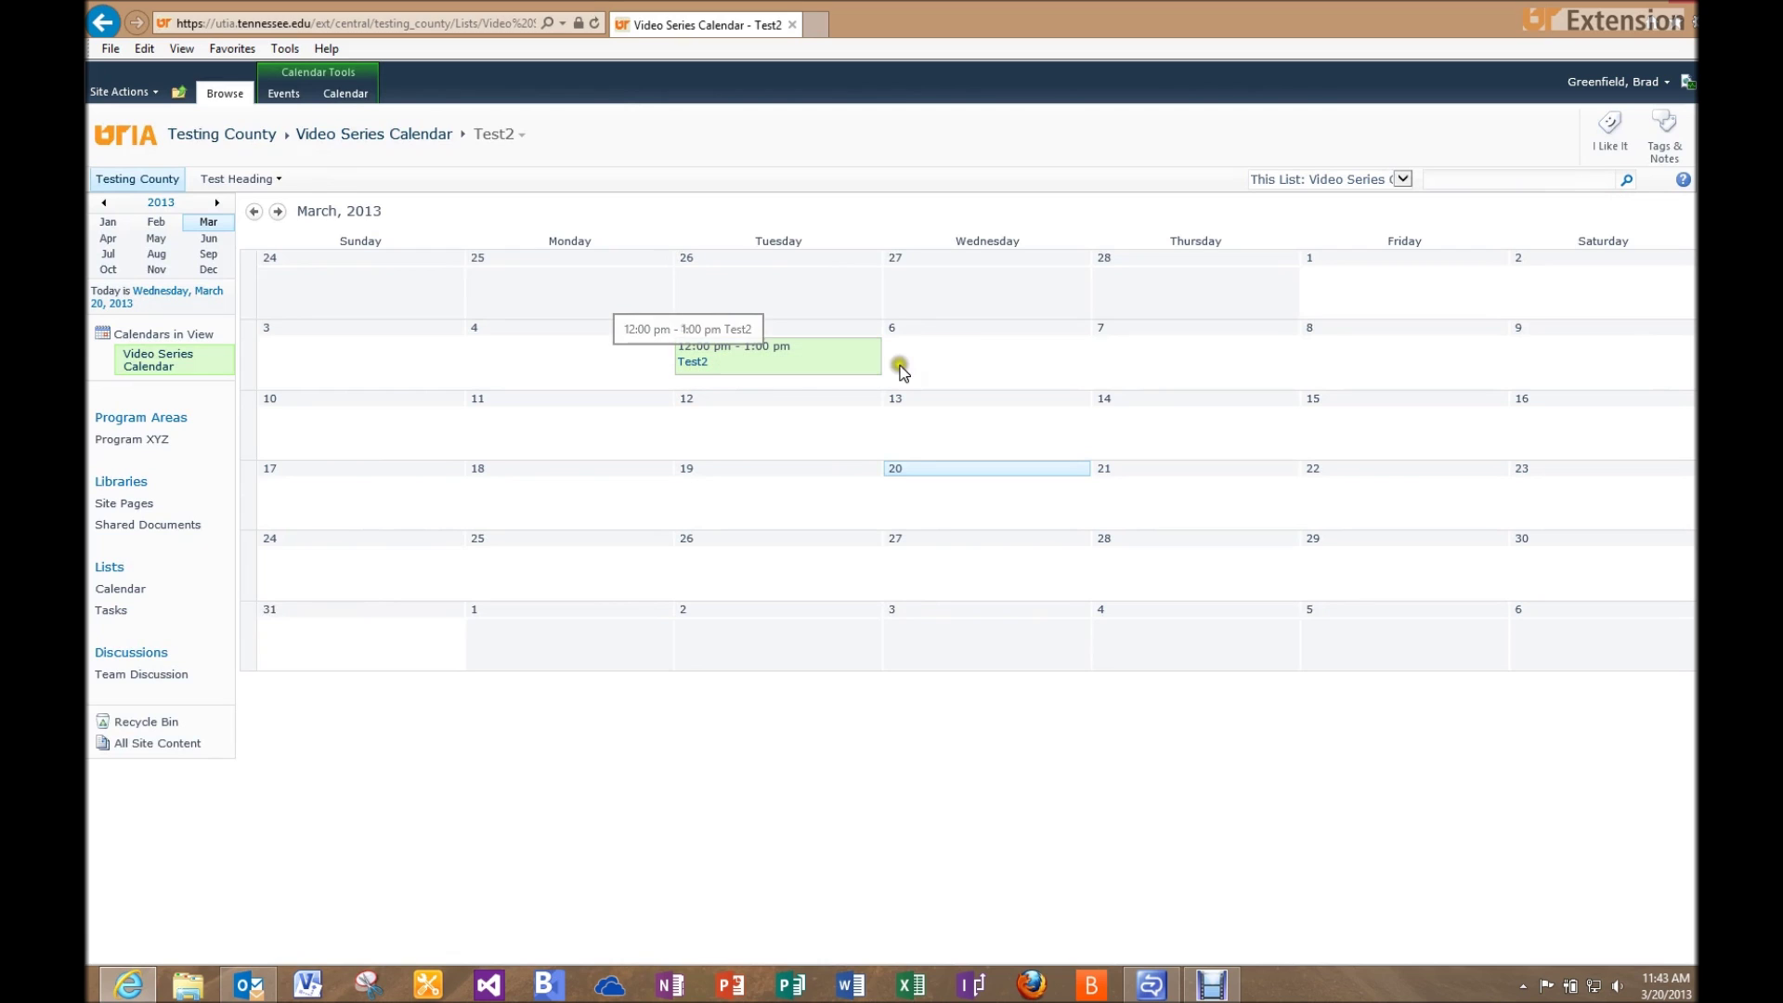
Step: Create a public calendar view named Test3 that shows only items whose Category is equal to Test3
left_click(362, 97)
left_click(420, 118)
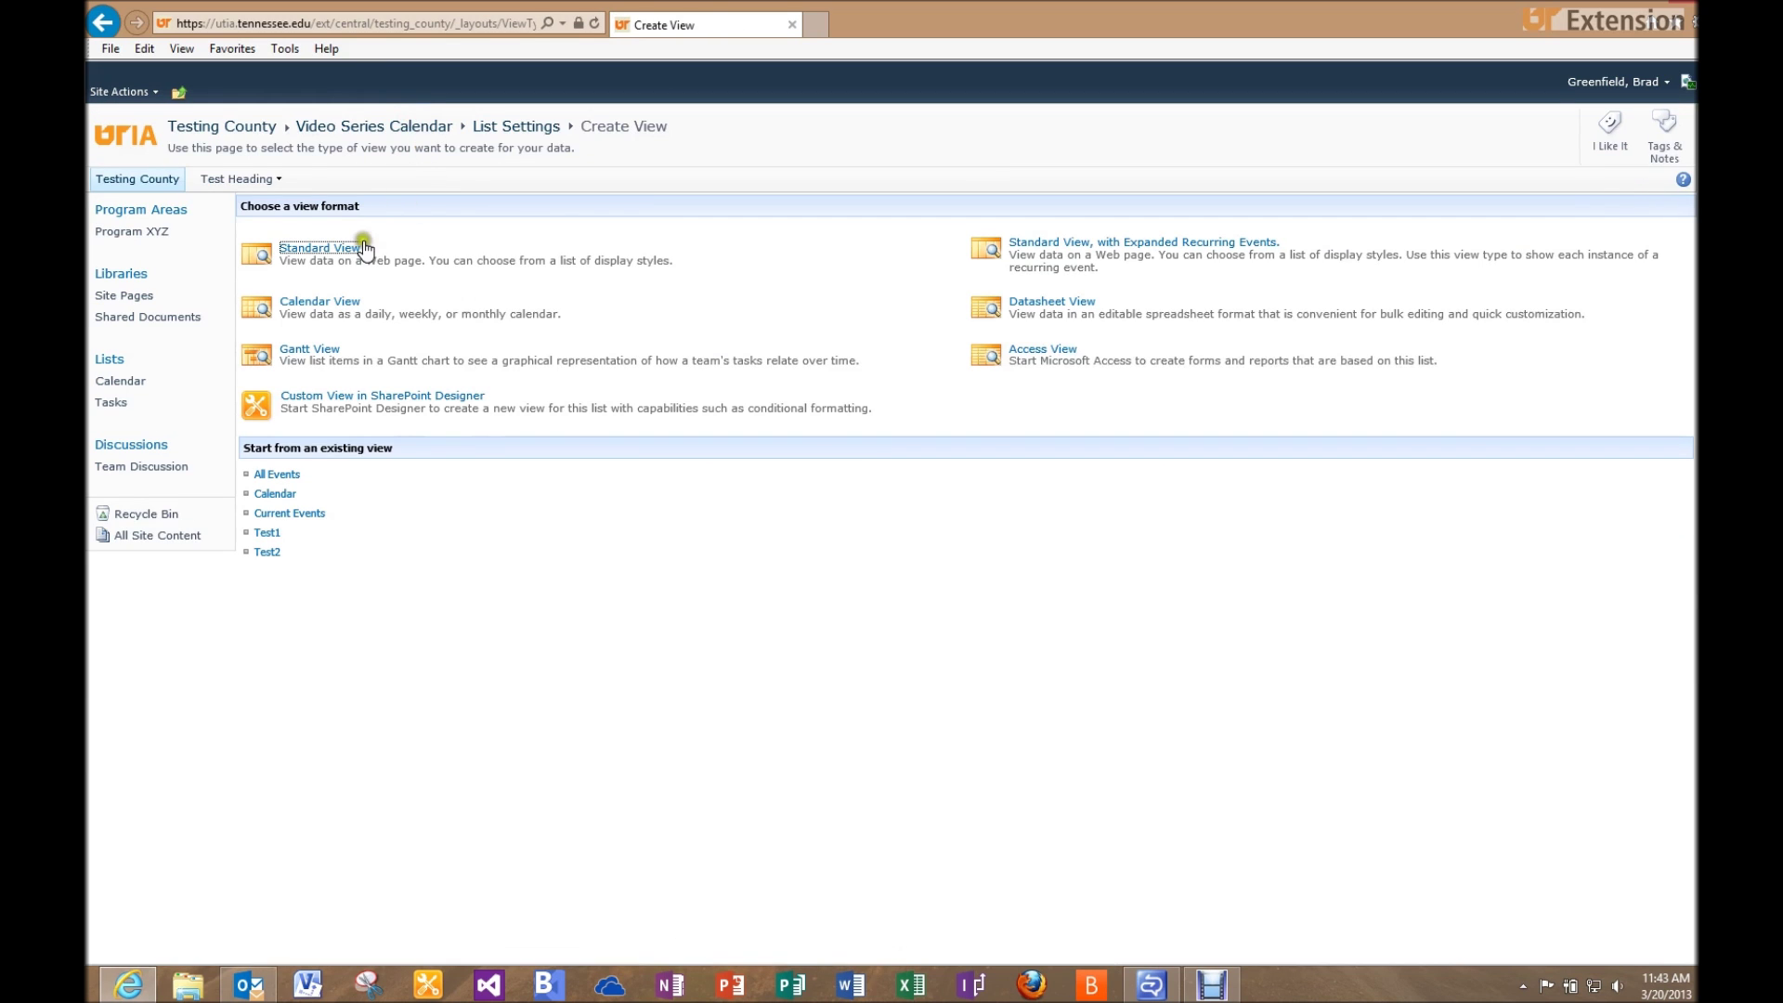
left_click(320, 301)
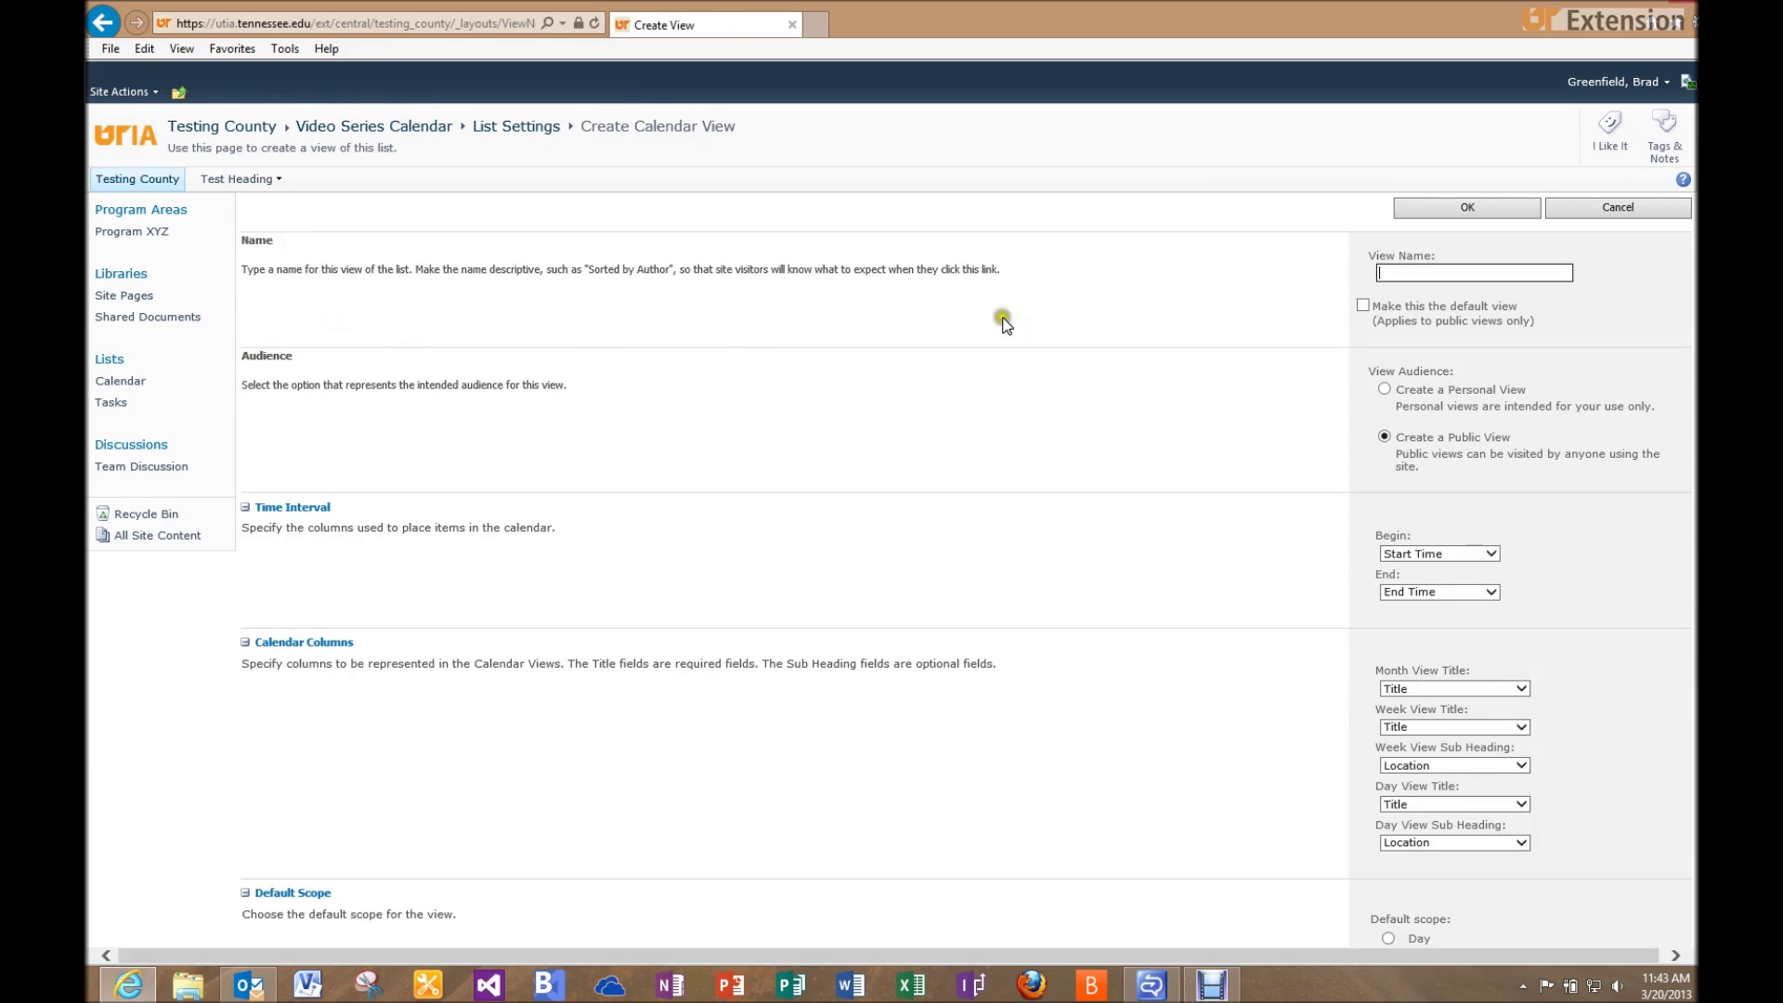
type("T")
scroll(1402, 574, "down", 5)
left_click(1382, 612)
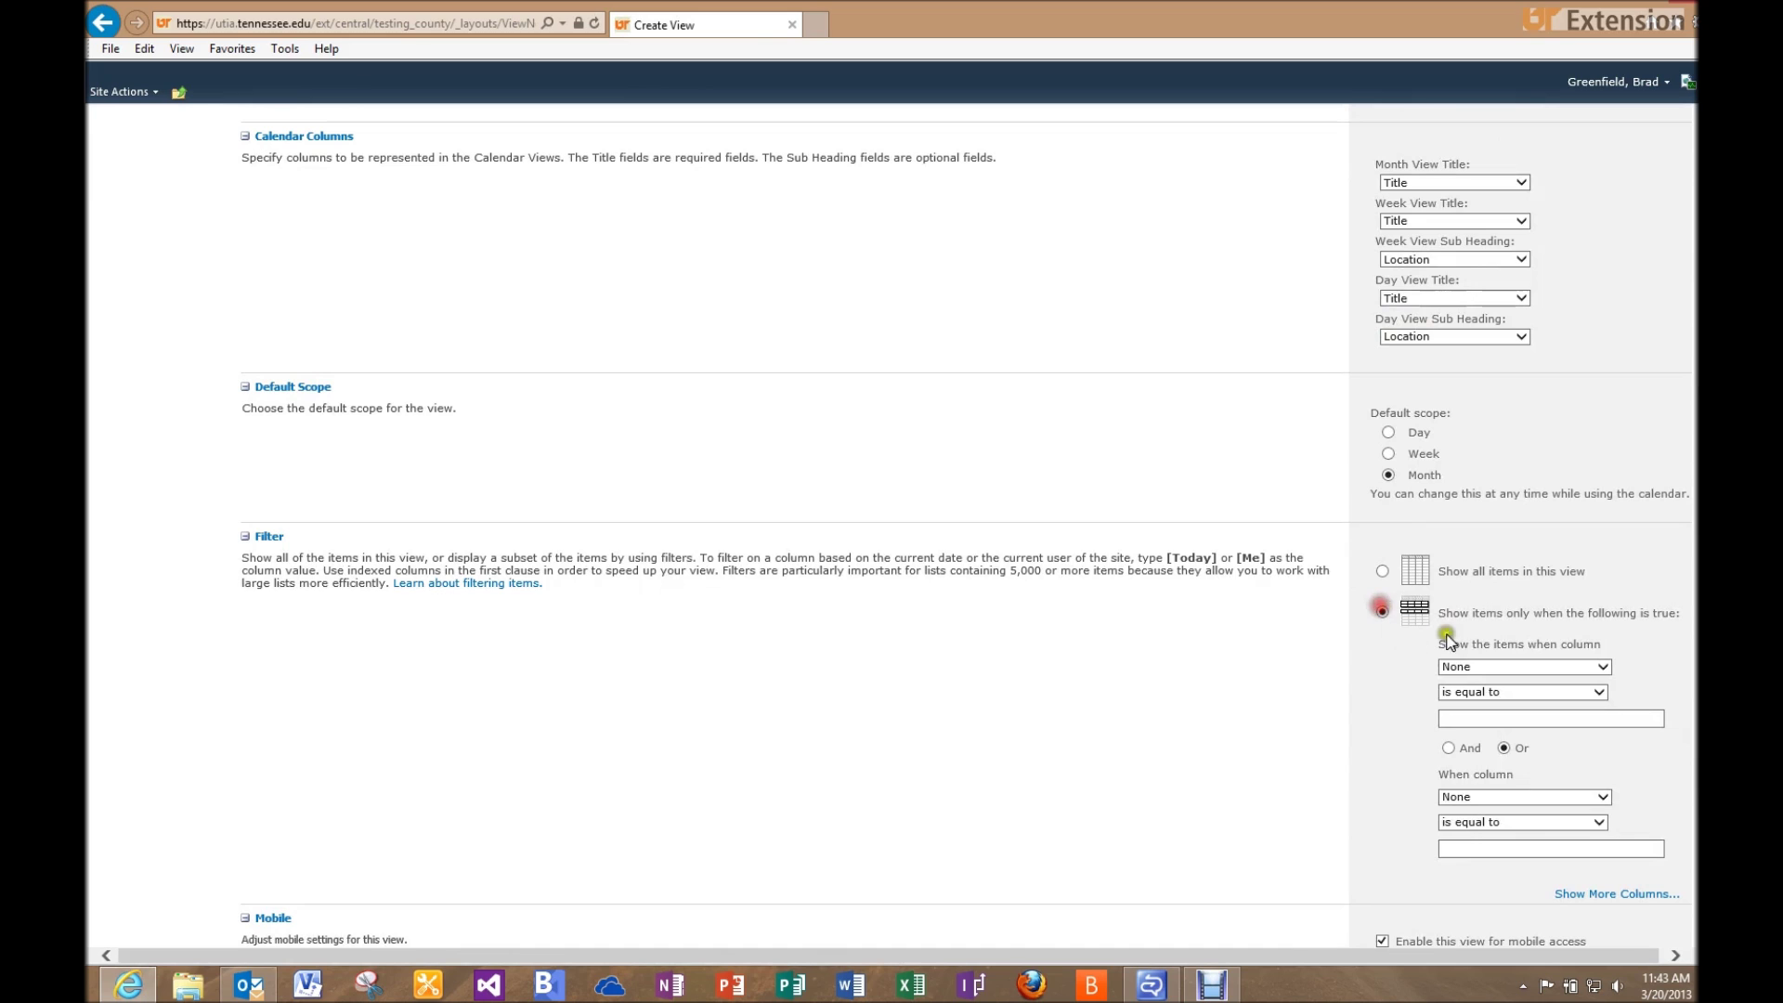
left_click(1604, 667)
left_click(1532, 717)
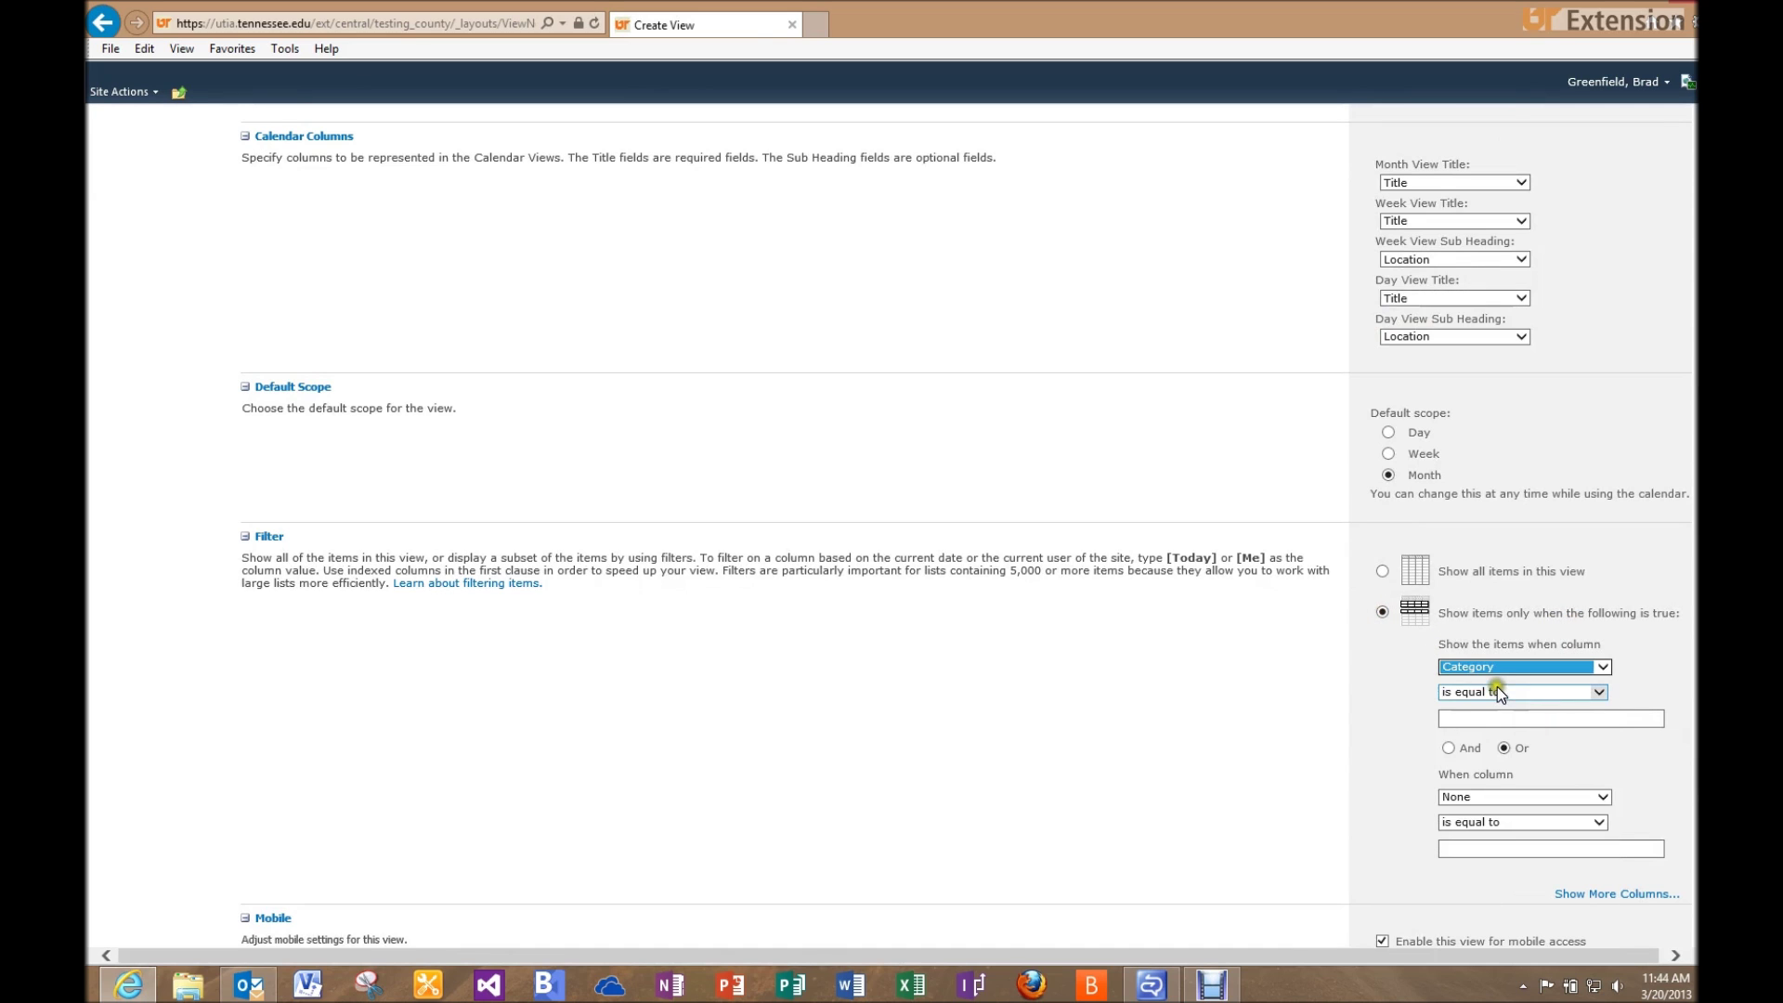
left_click(1548, 719)
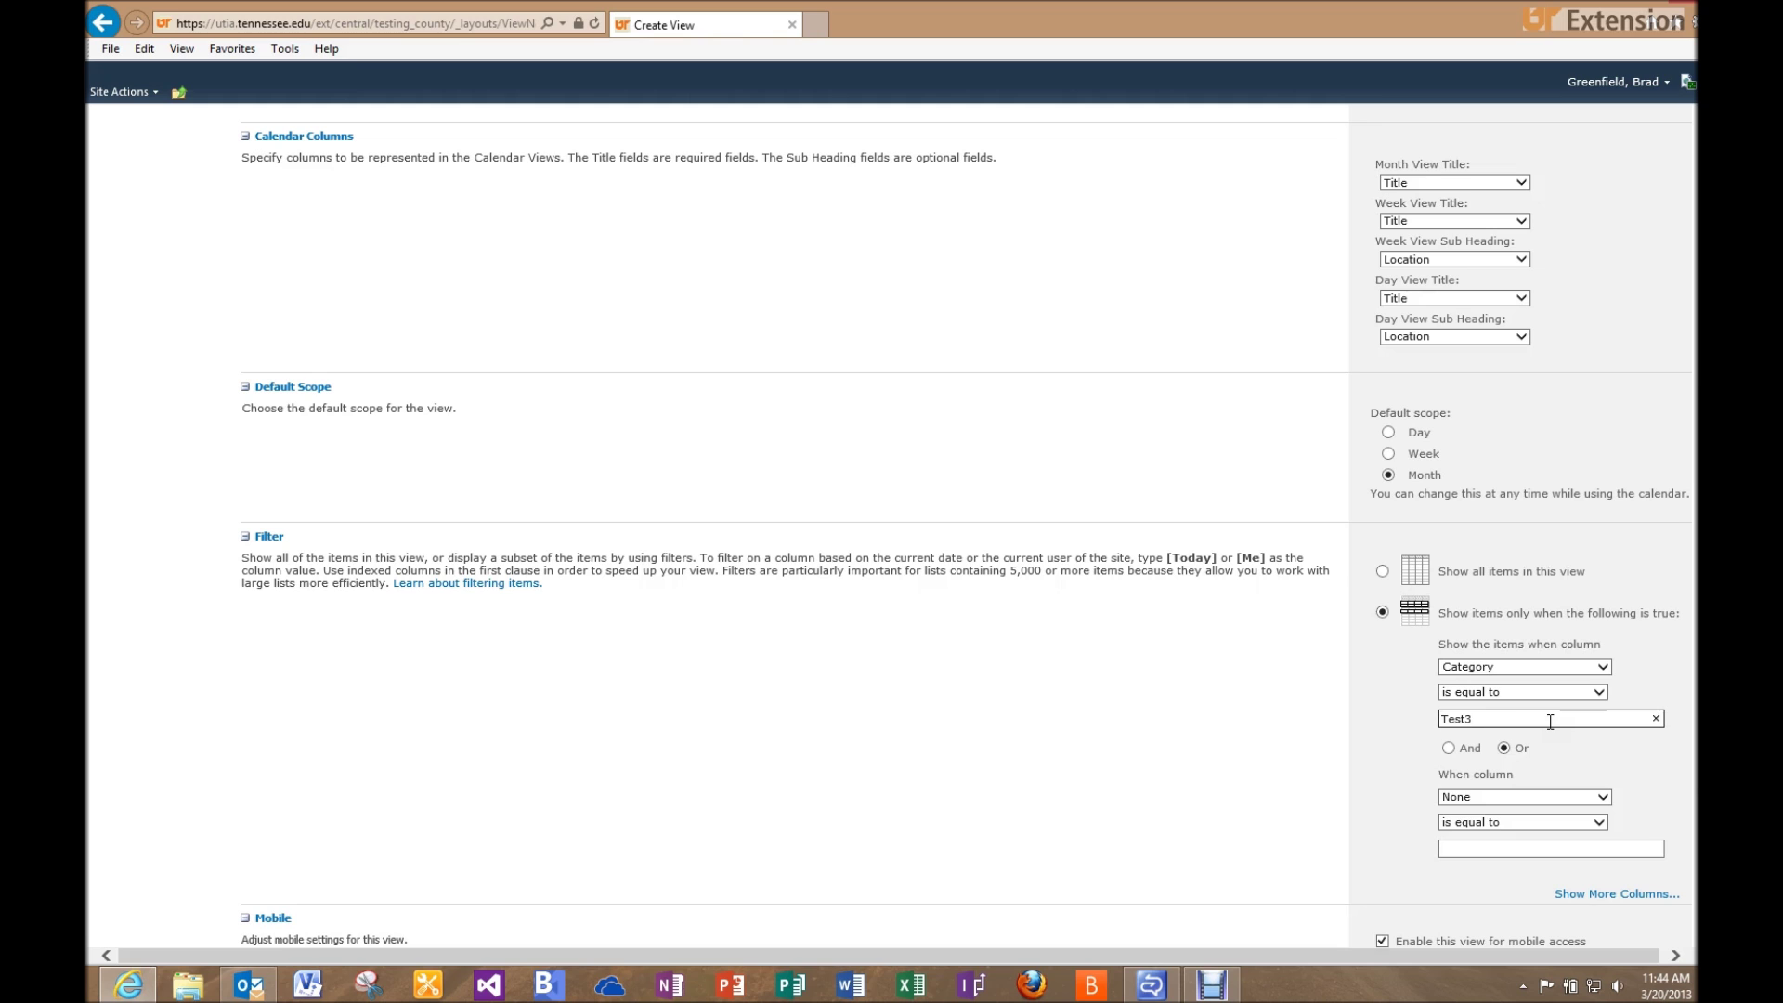
scroll(1540, 754, "down", 3)
left_click(1495, 869)
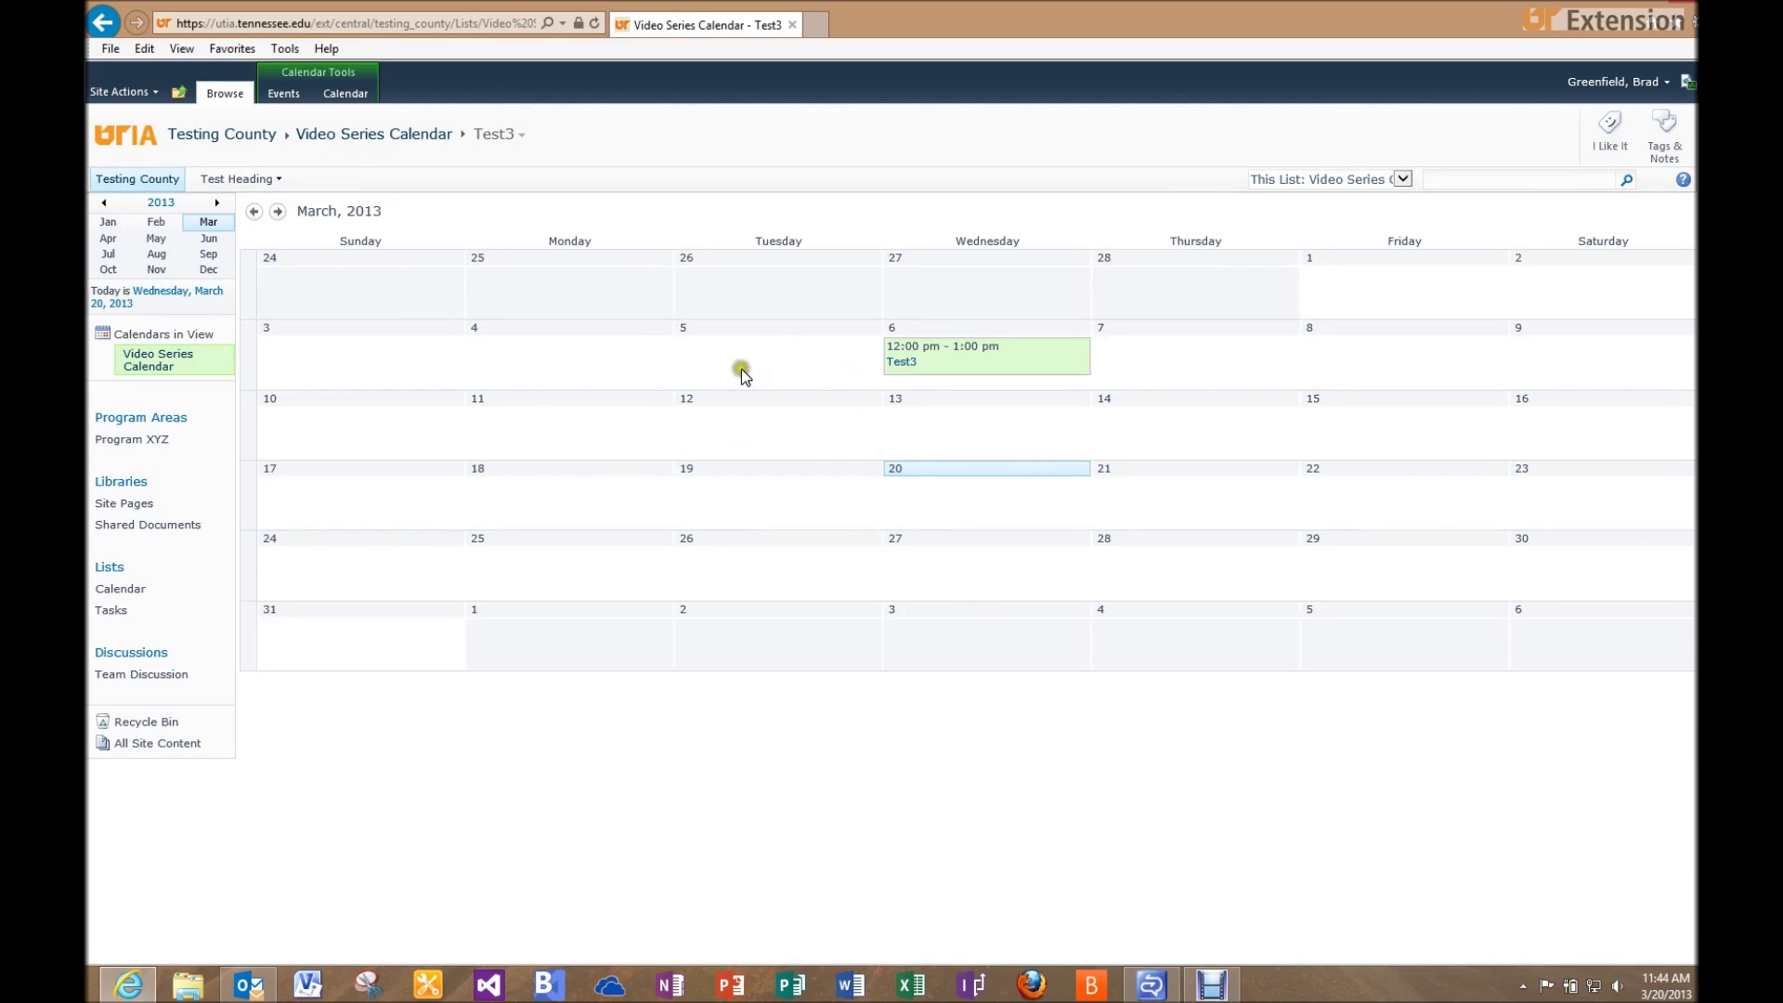
Step: Examine which views are available for the Video Series Calendar
left_click(346, 94)
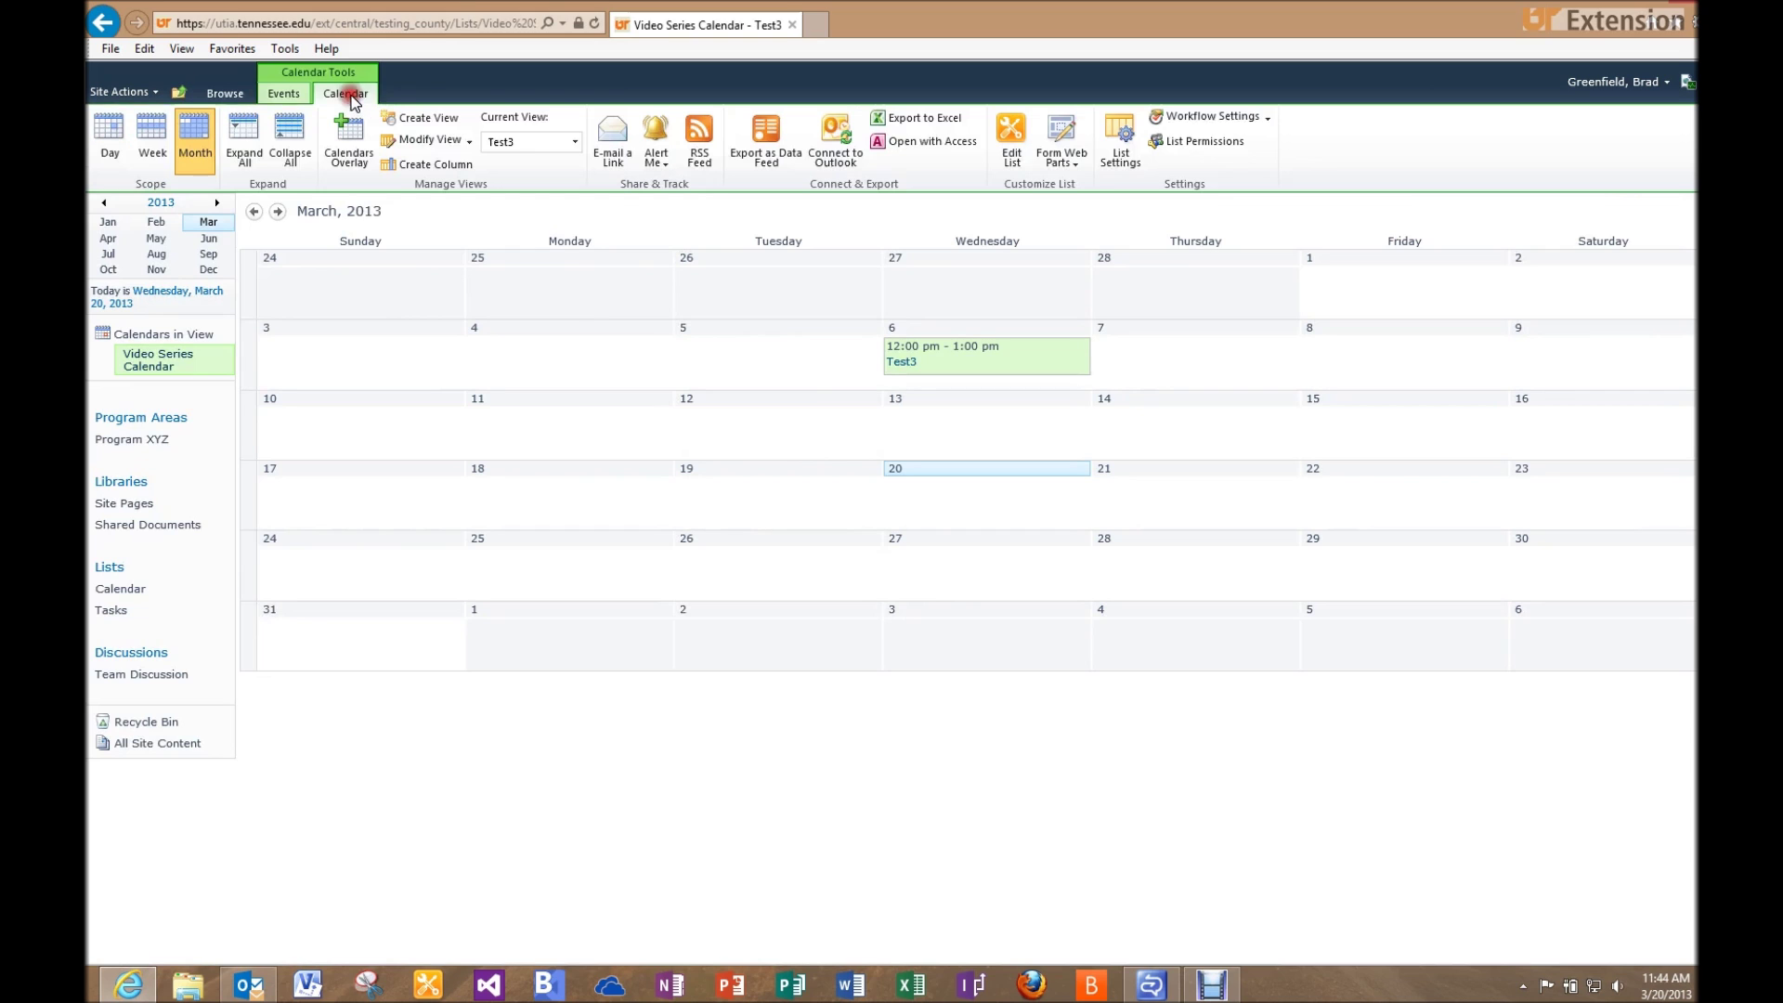
left_click(575, 143)
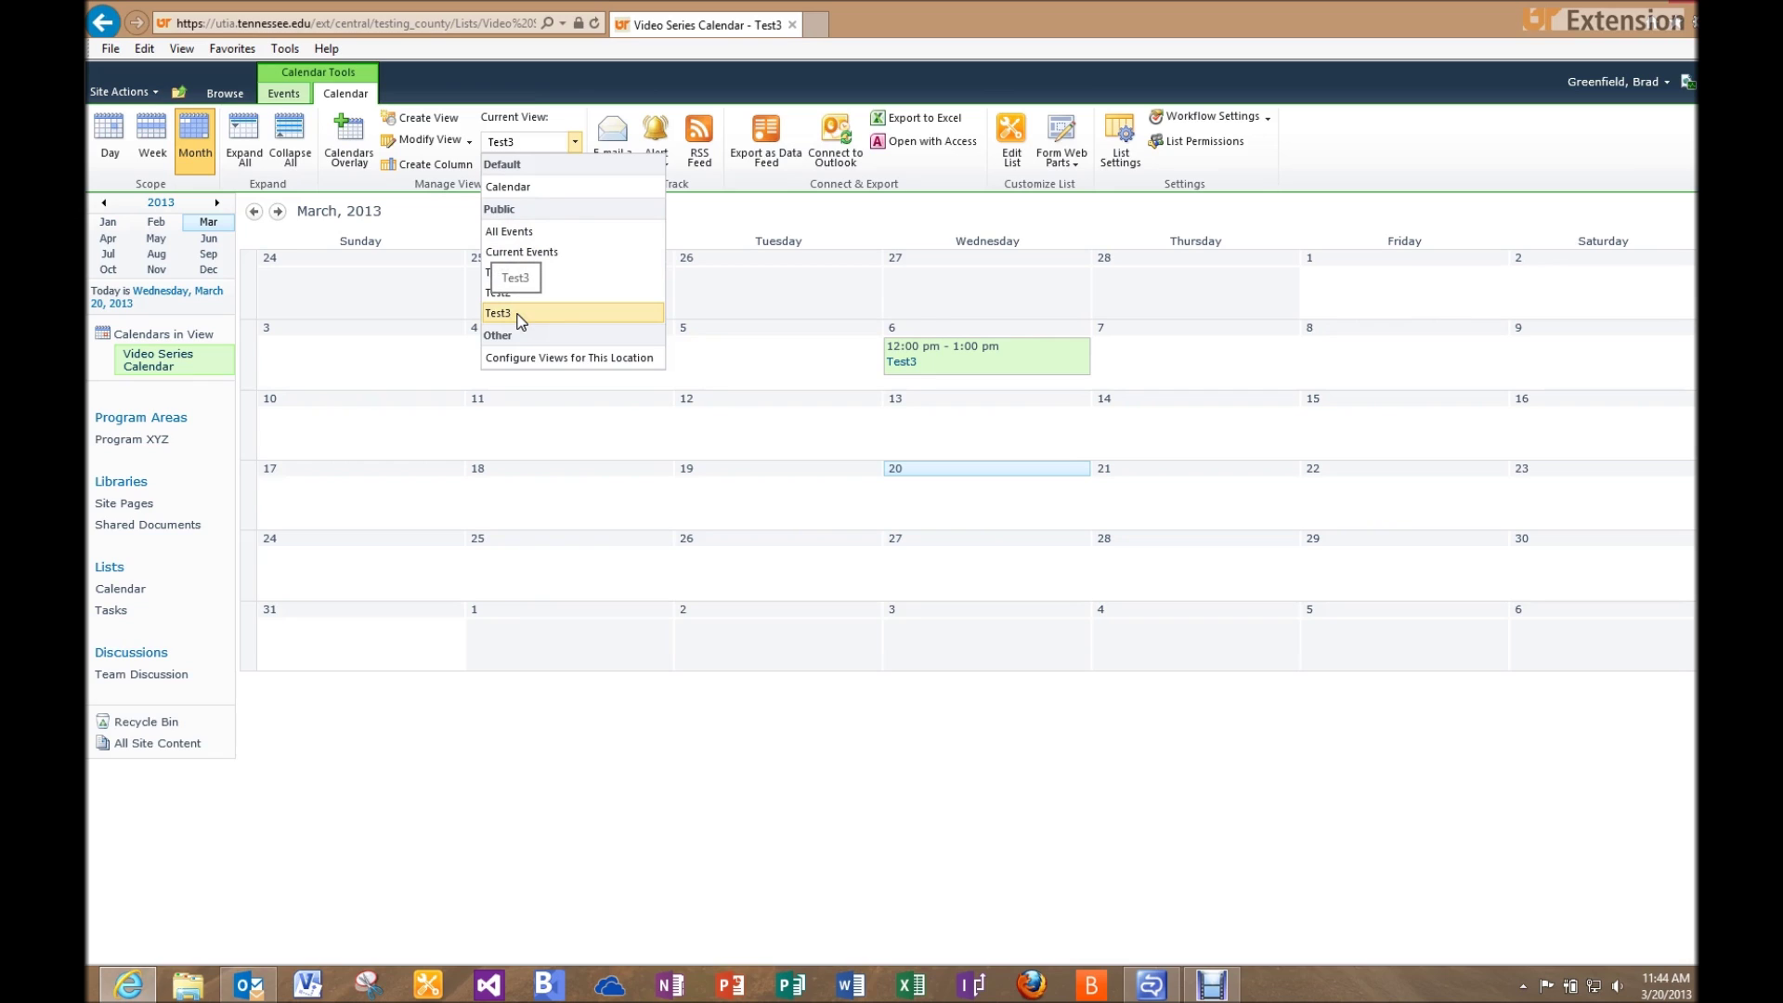
left_click(550, 336)
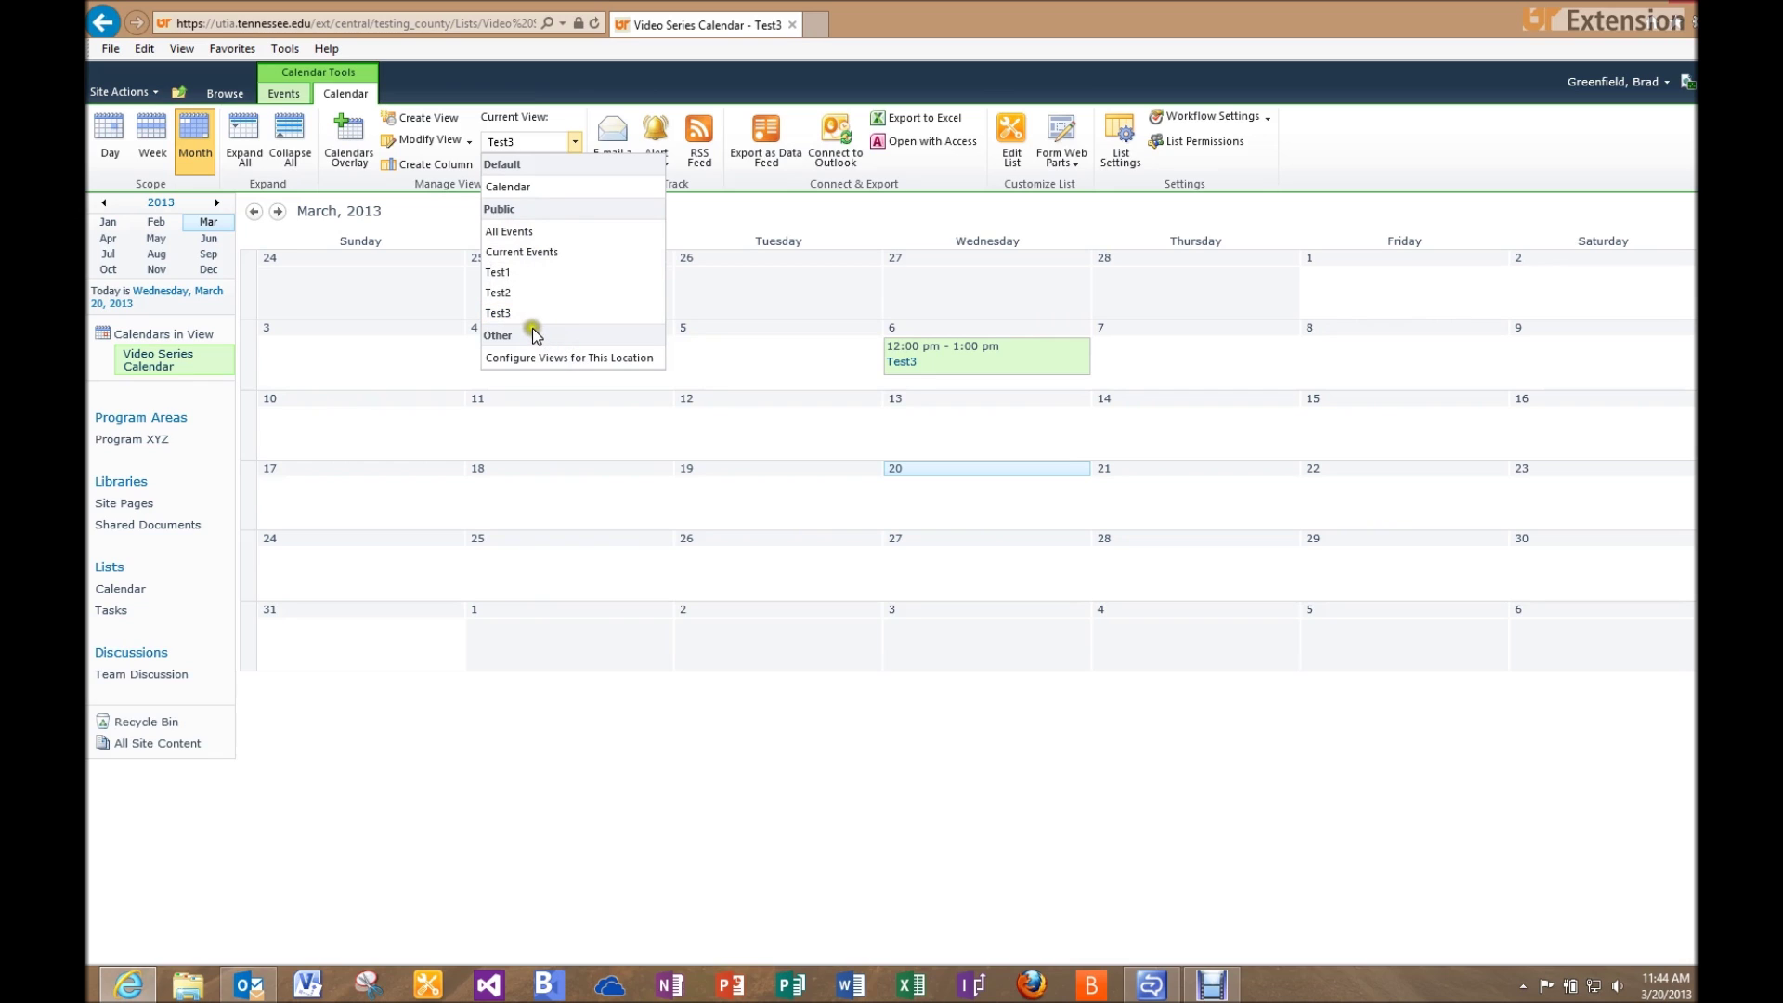
left_click(497, 293)
left_click(698, 376)
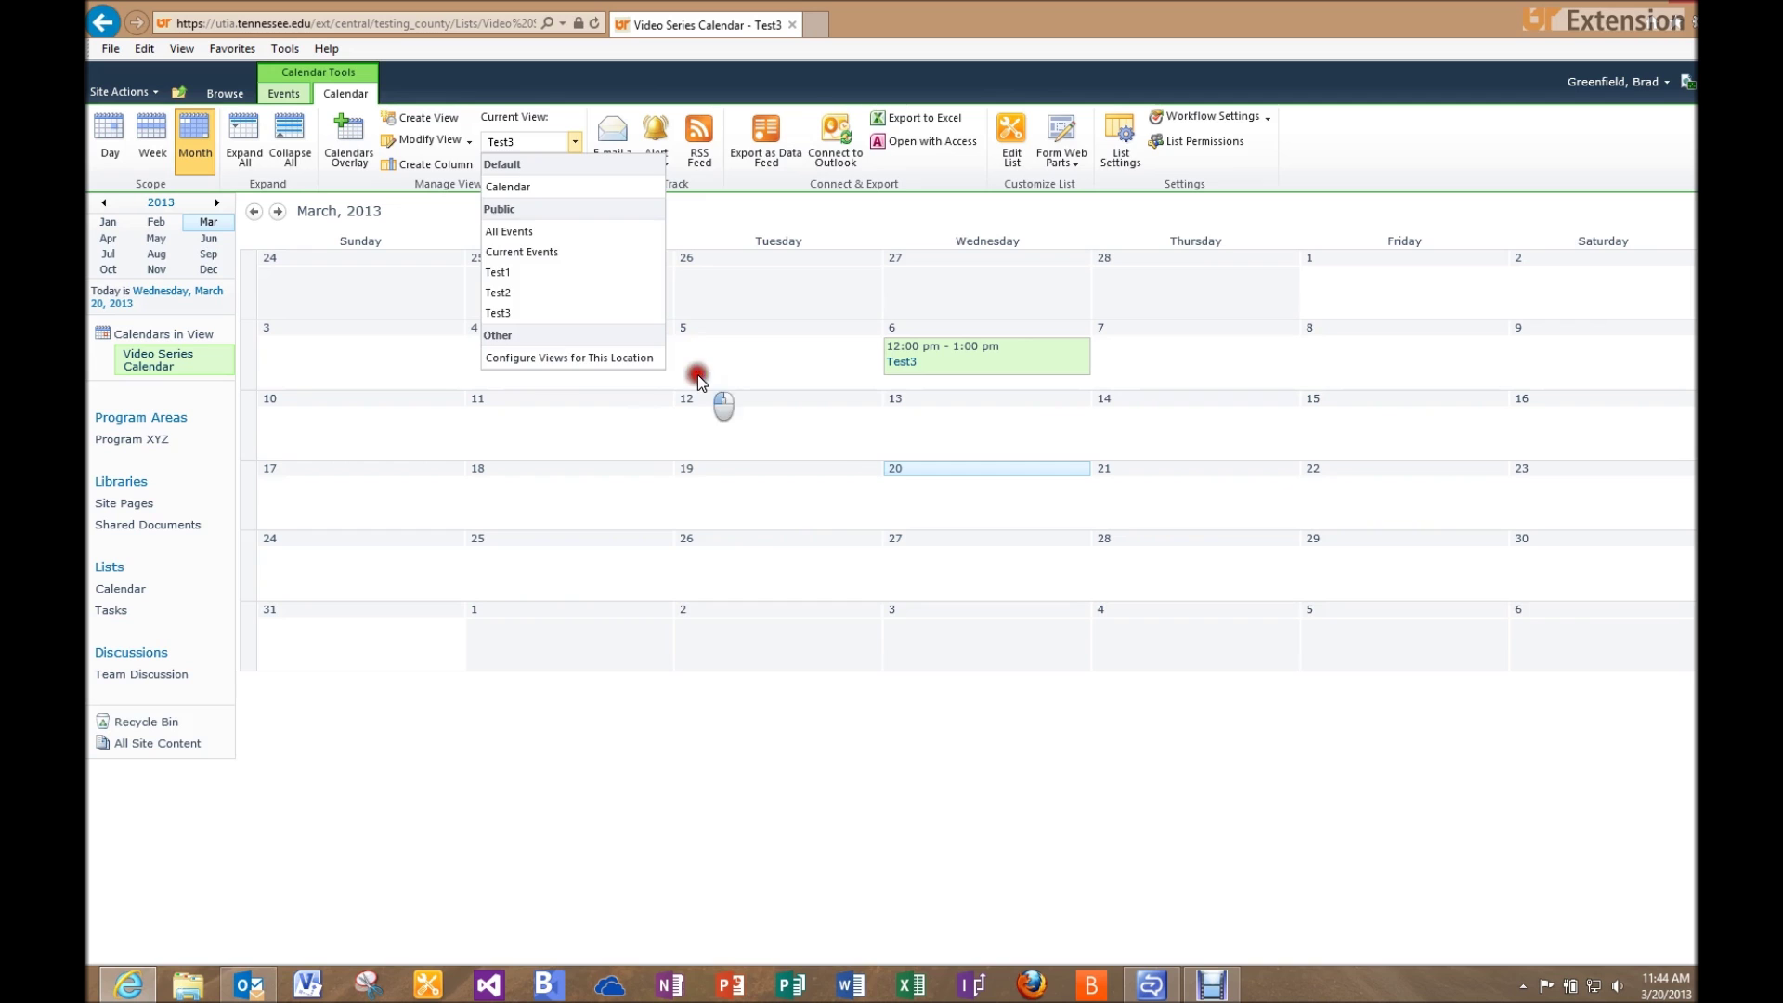
Step: Set up a new public calendar view named Overall View, with its filter conditioned on the Category column
left_click(429, 118)
left_click(345, 299)
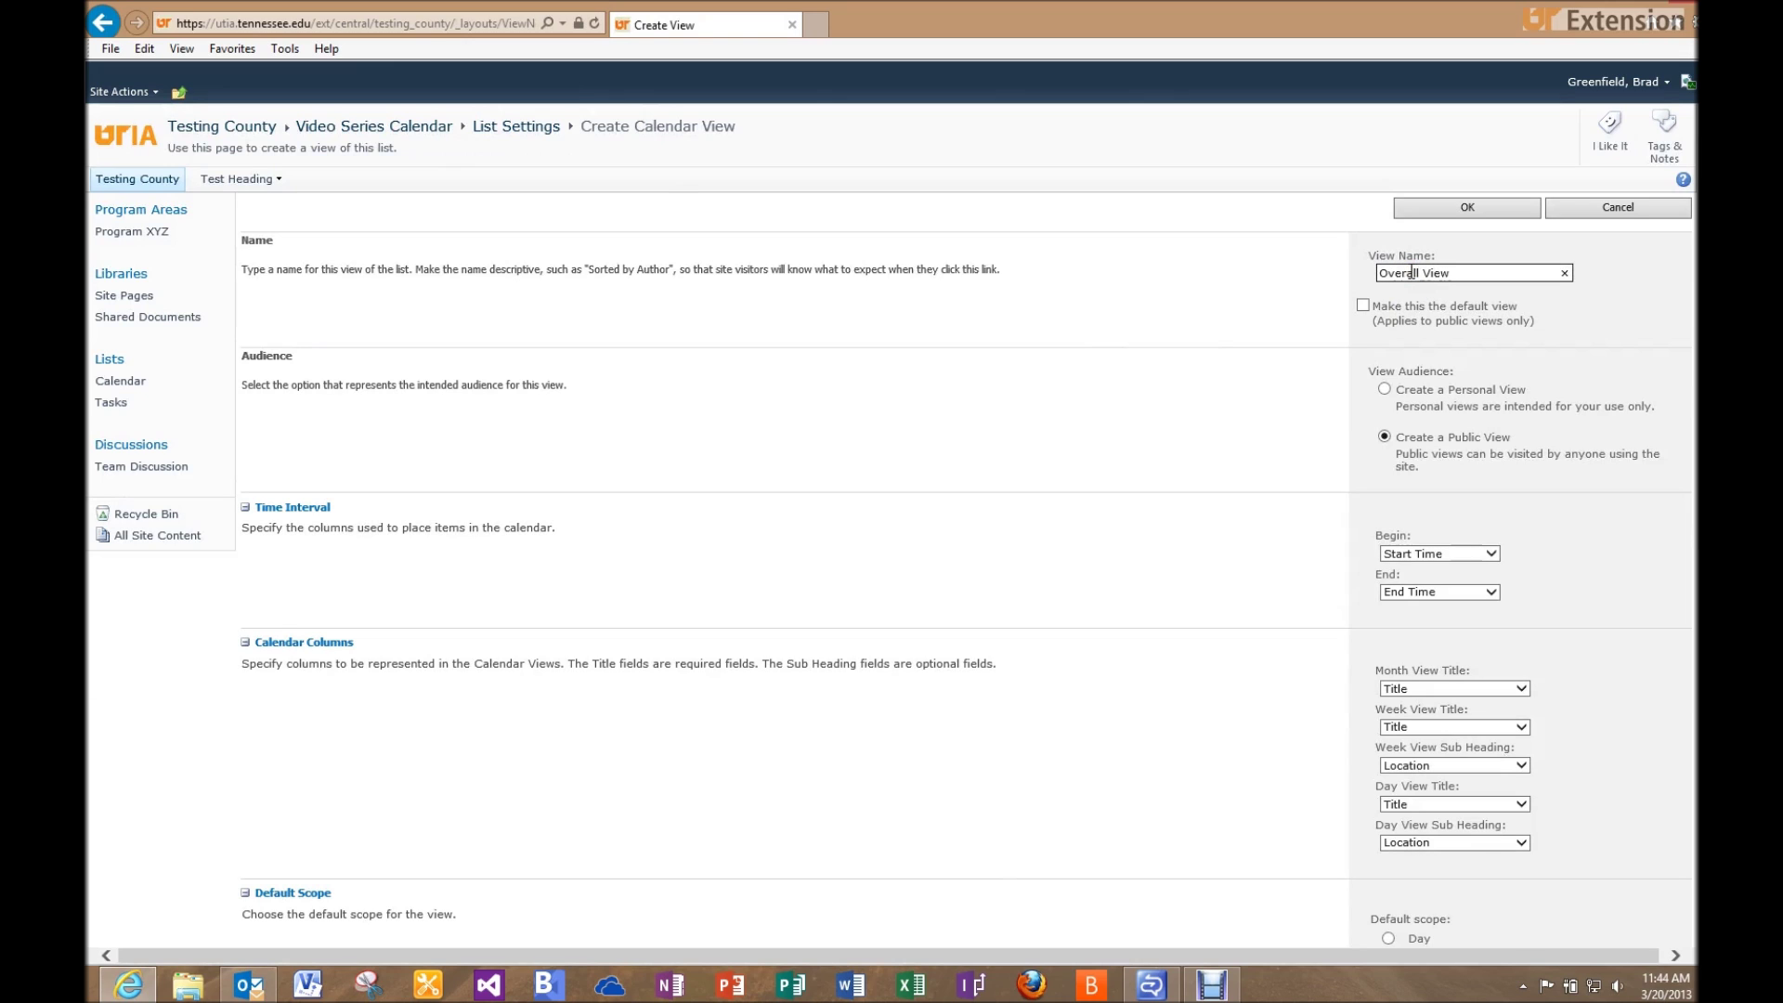
scroll(1421, 381, "down", 7)
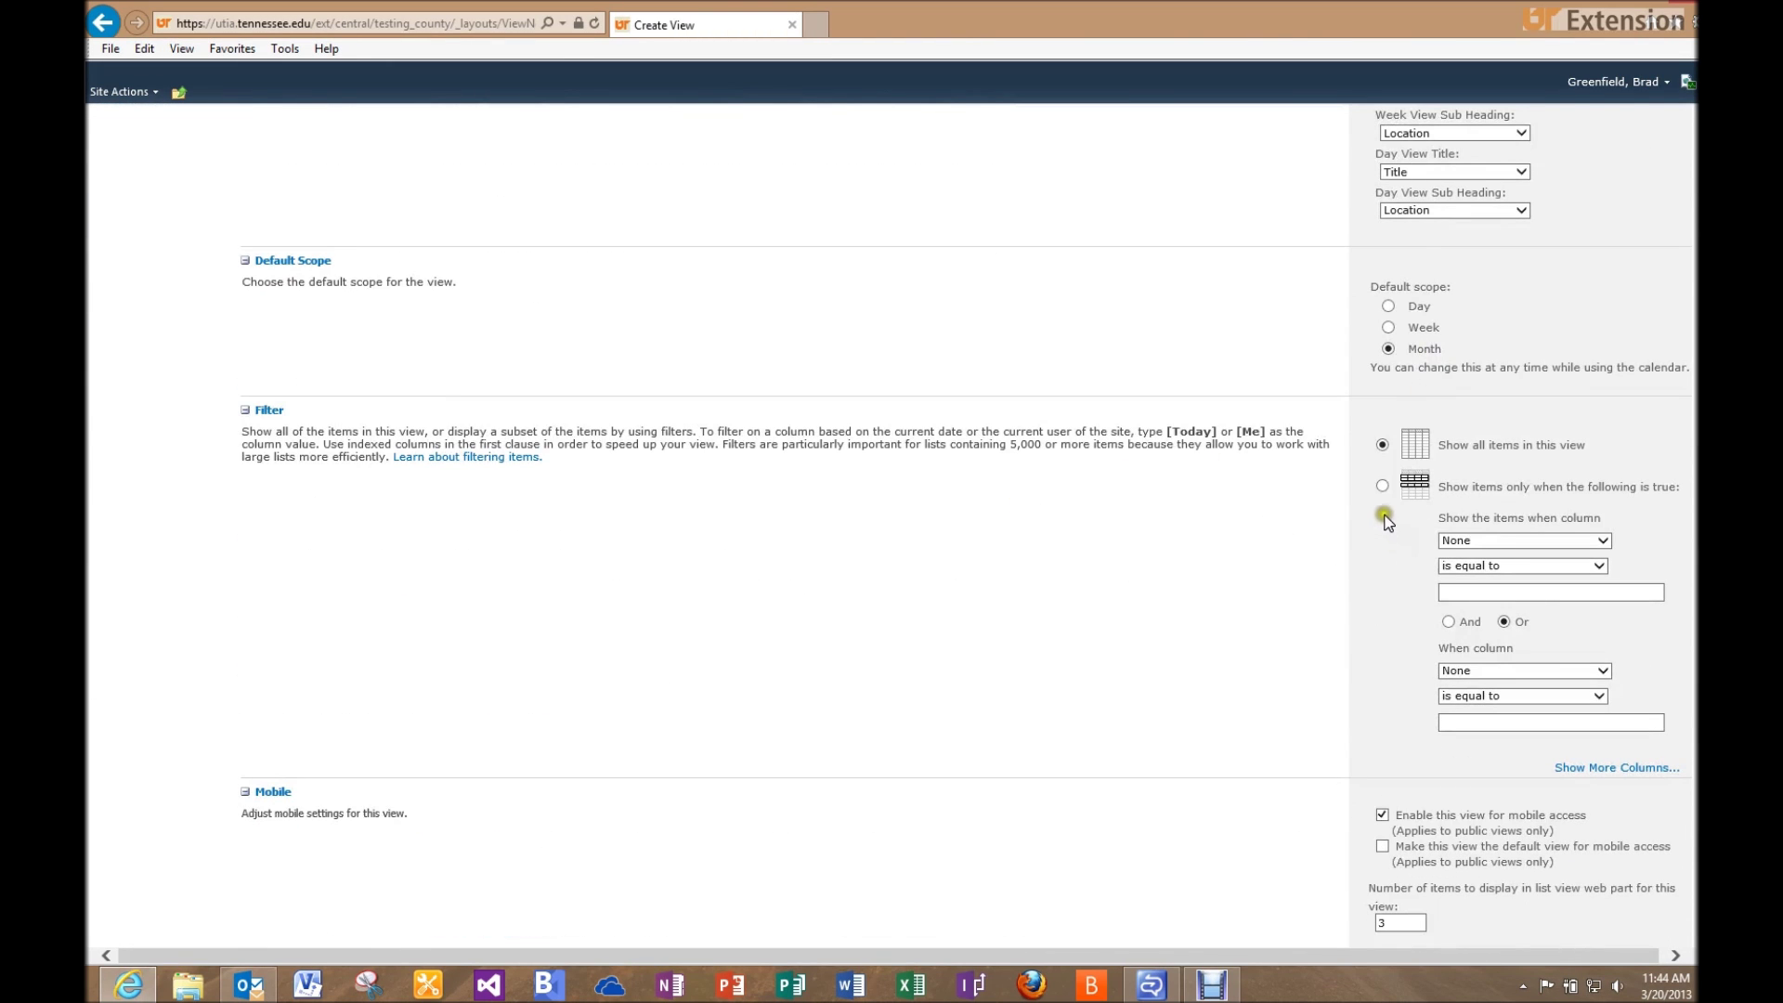
left_click(1440, 489)
left_click(1383, 486)
left_click(1601, 540)
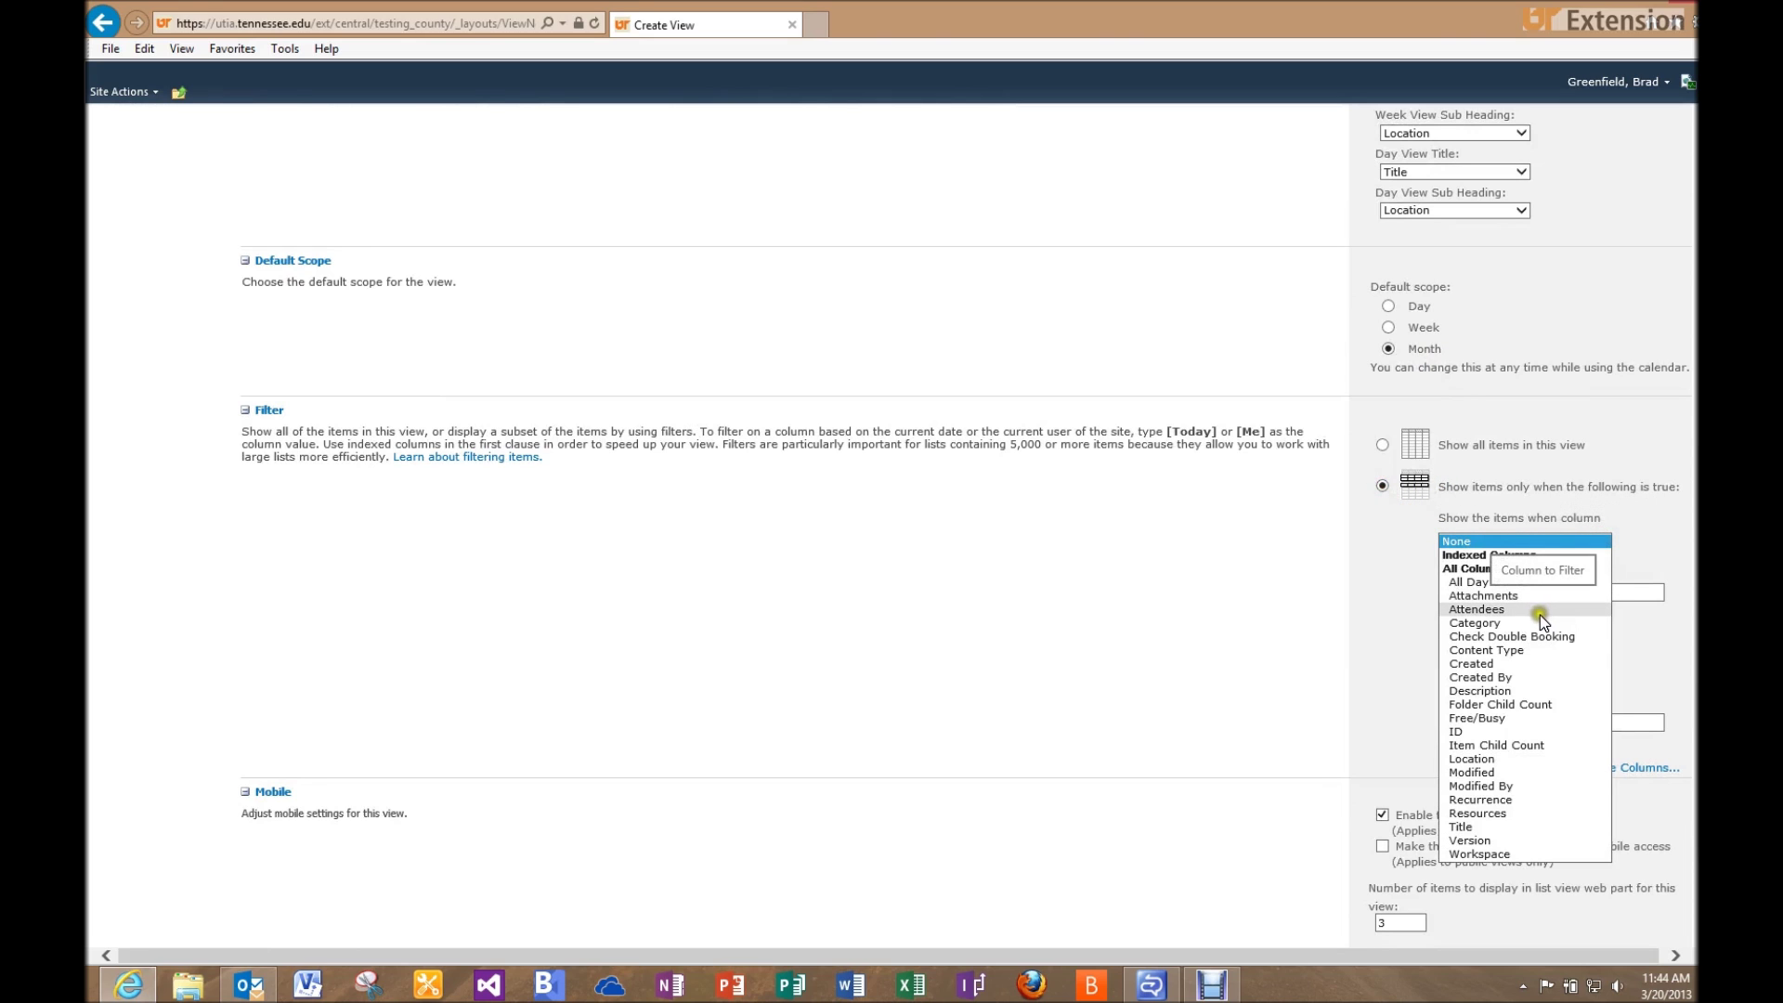
left_click(1540, 621)
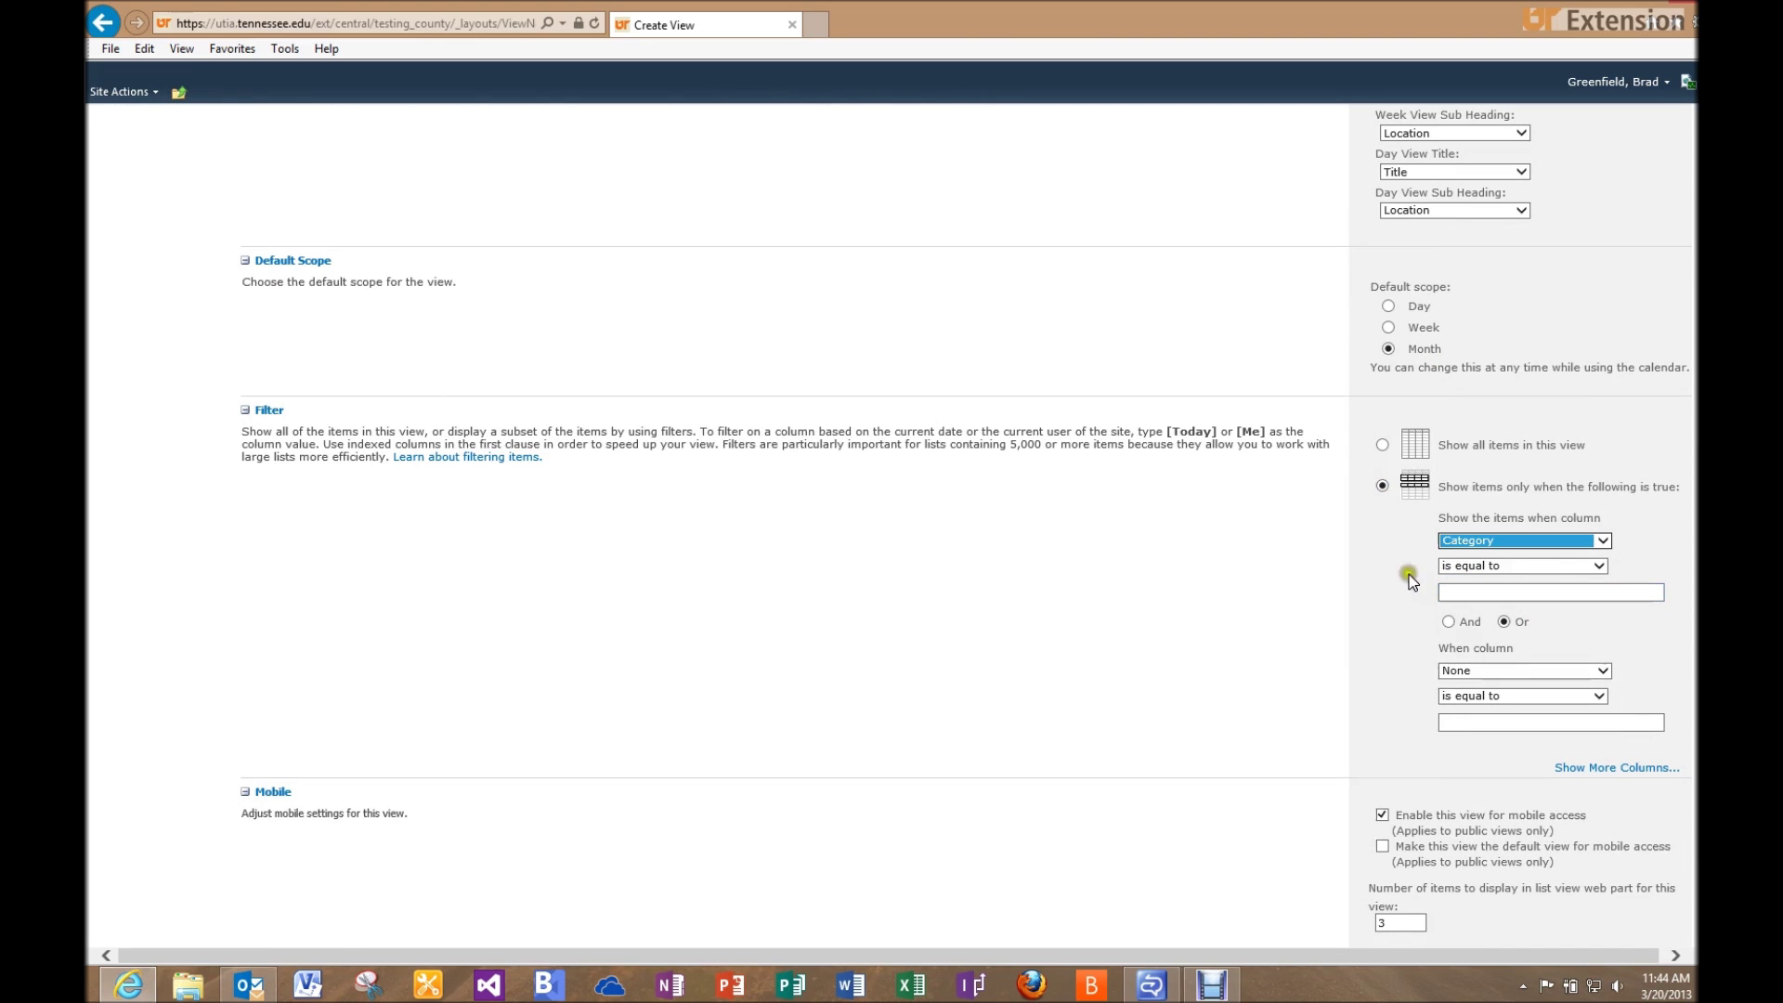
scroll(1417, 531, "up", 5)
scroll(1417, 531, "down", 6)
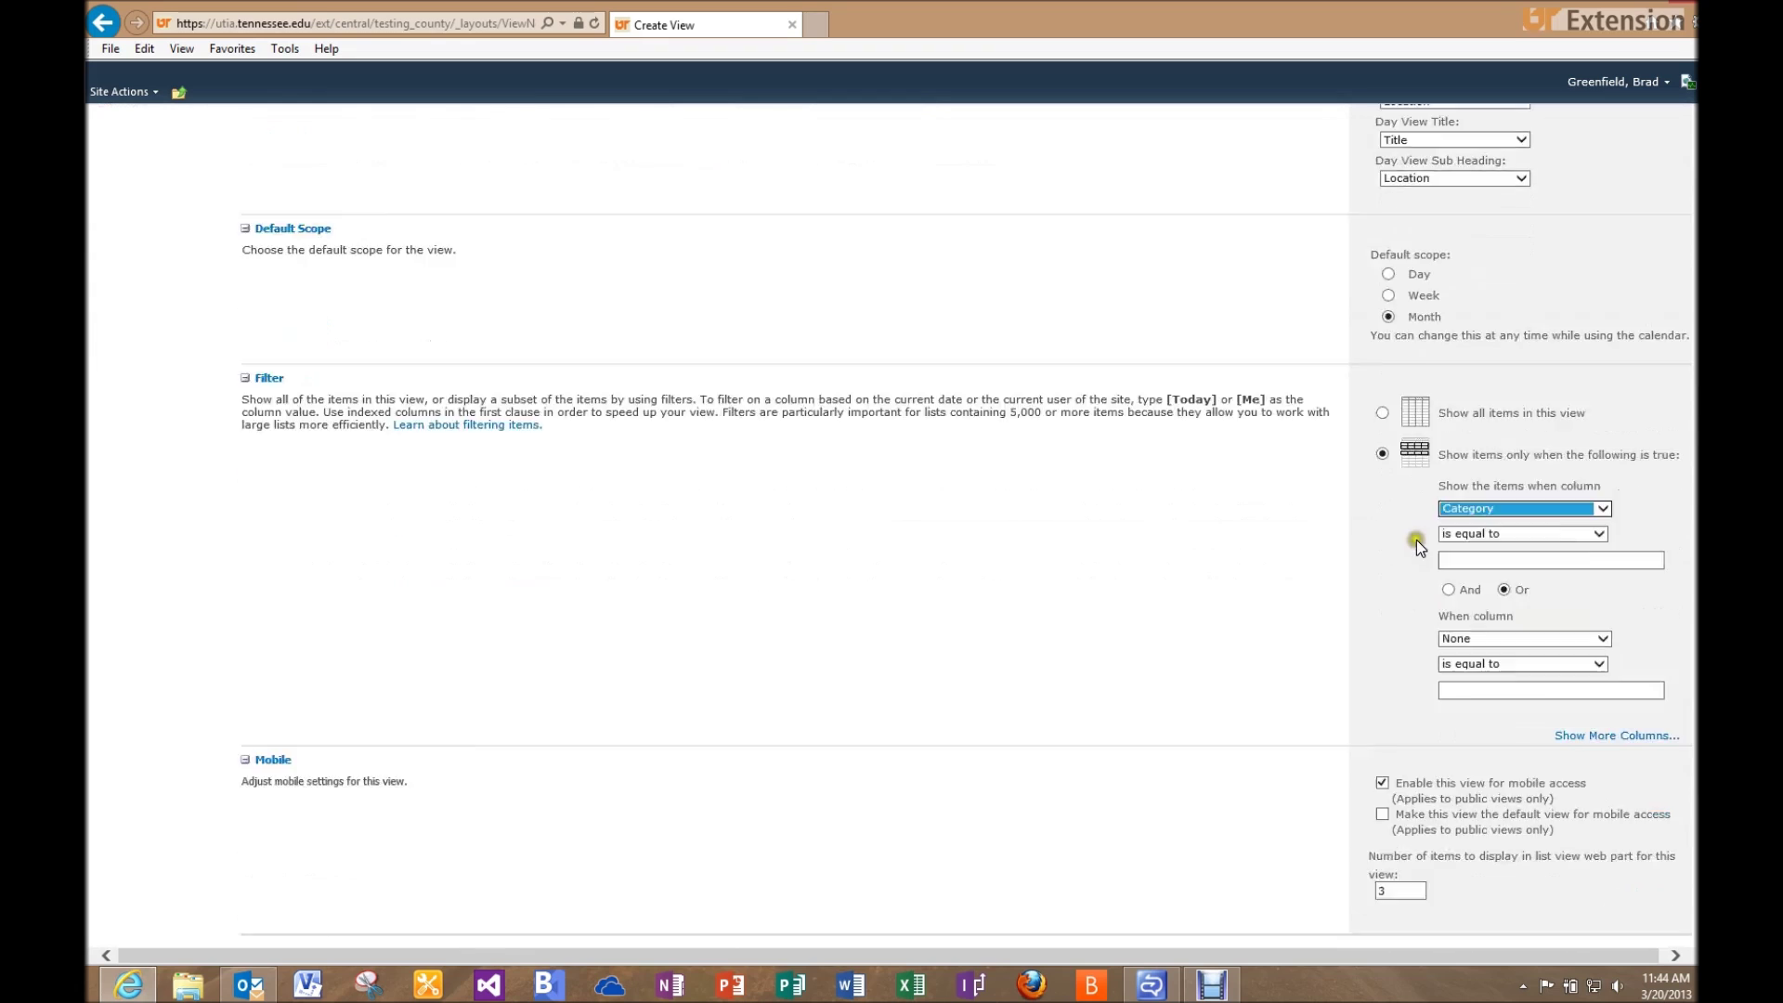
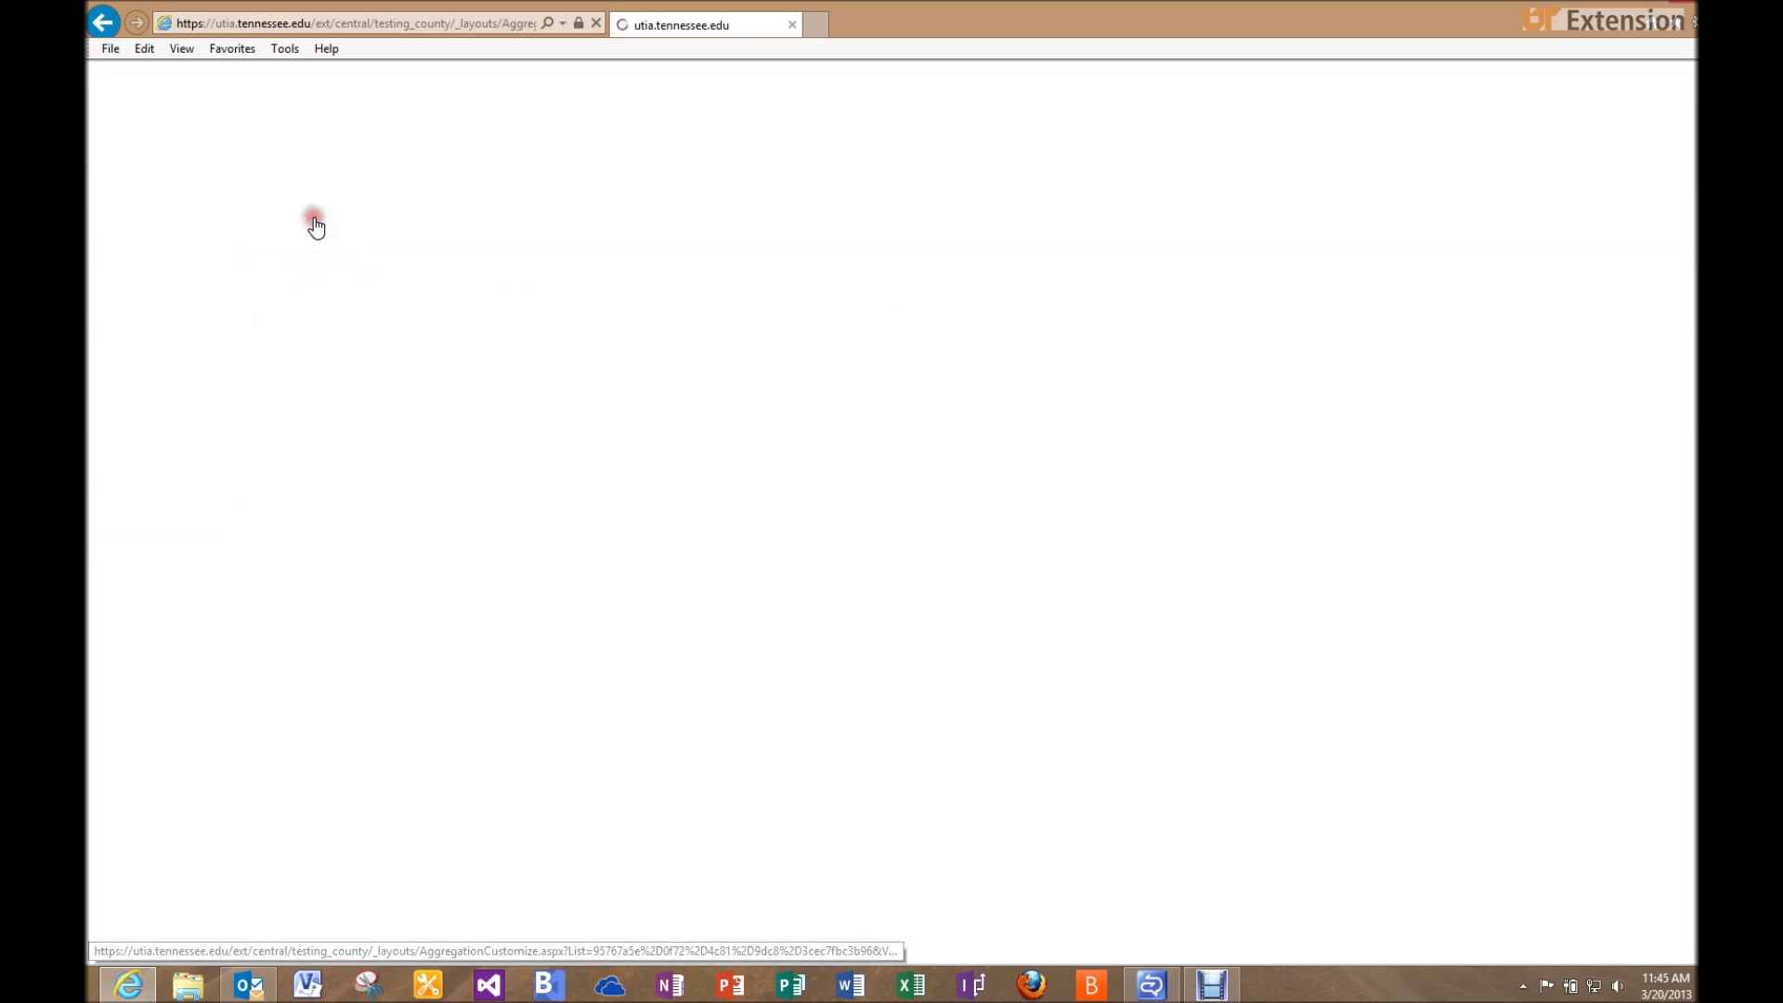
Step: Add an always-shown SharePoint overlay calendar named Test1 in Light Yellow, #fef8d6, sourced from the Test1 view of the Video Series Calendar
left_click(1383, 232)
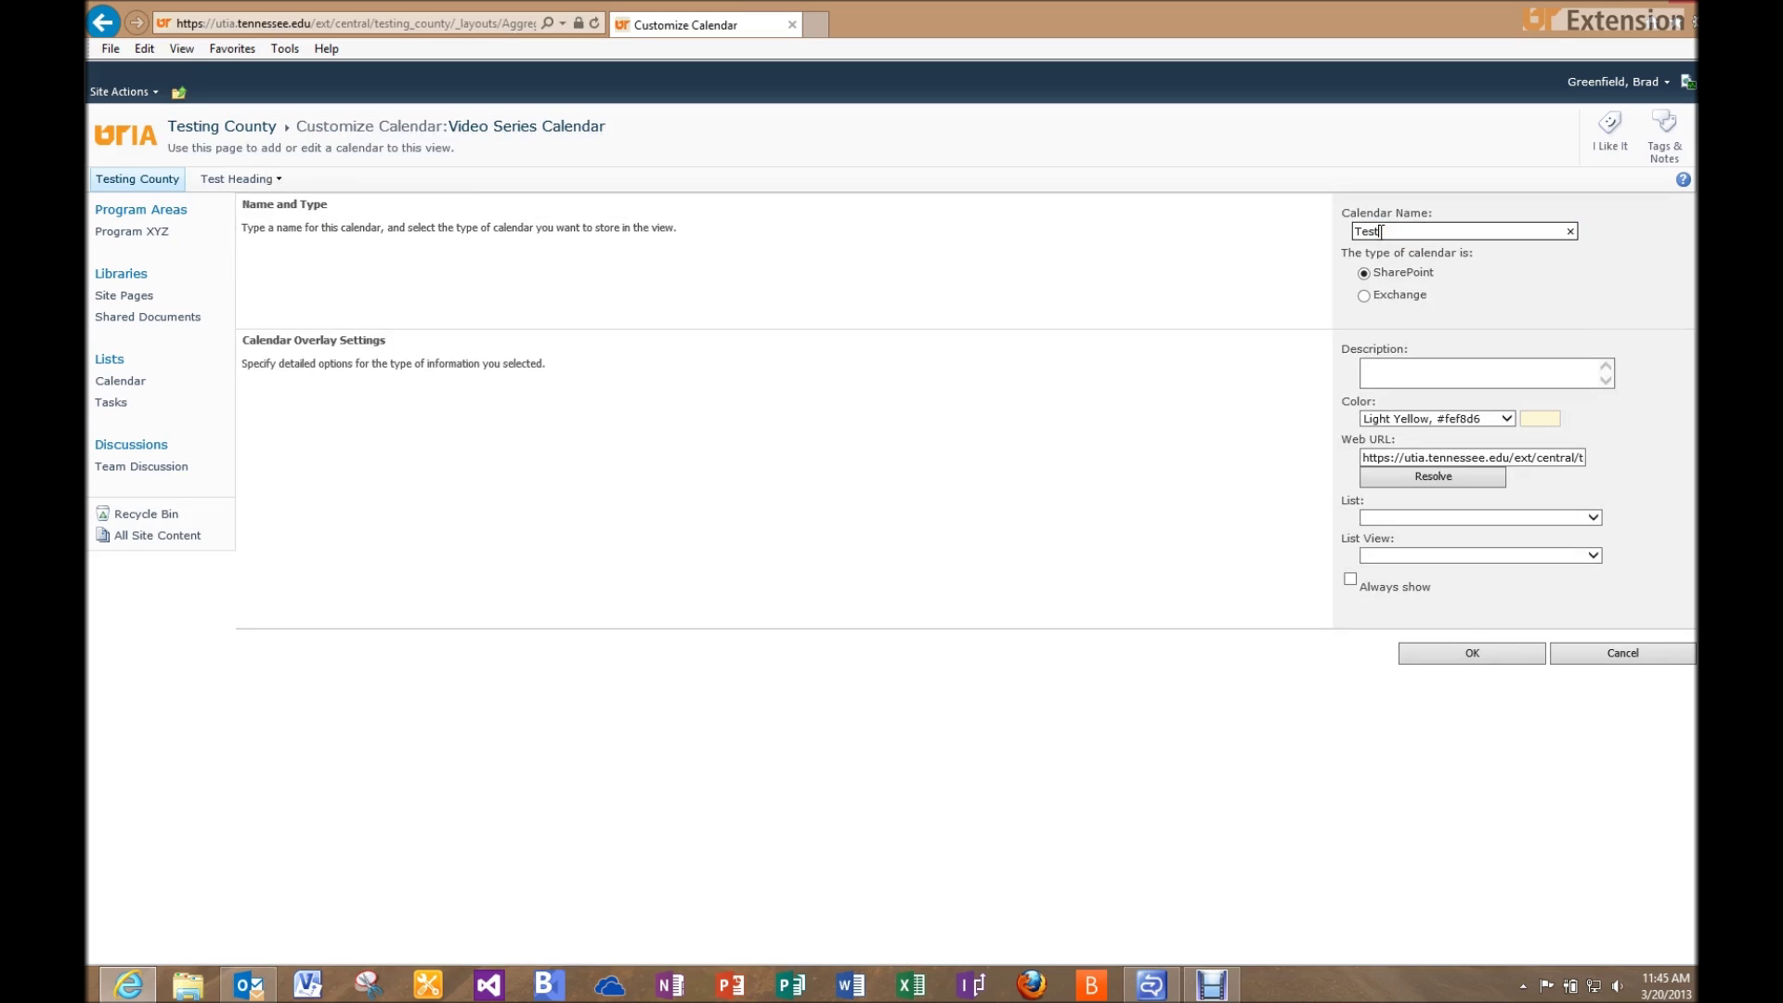
left_click(1506, 418)
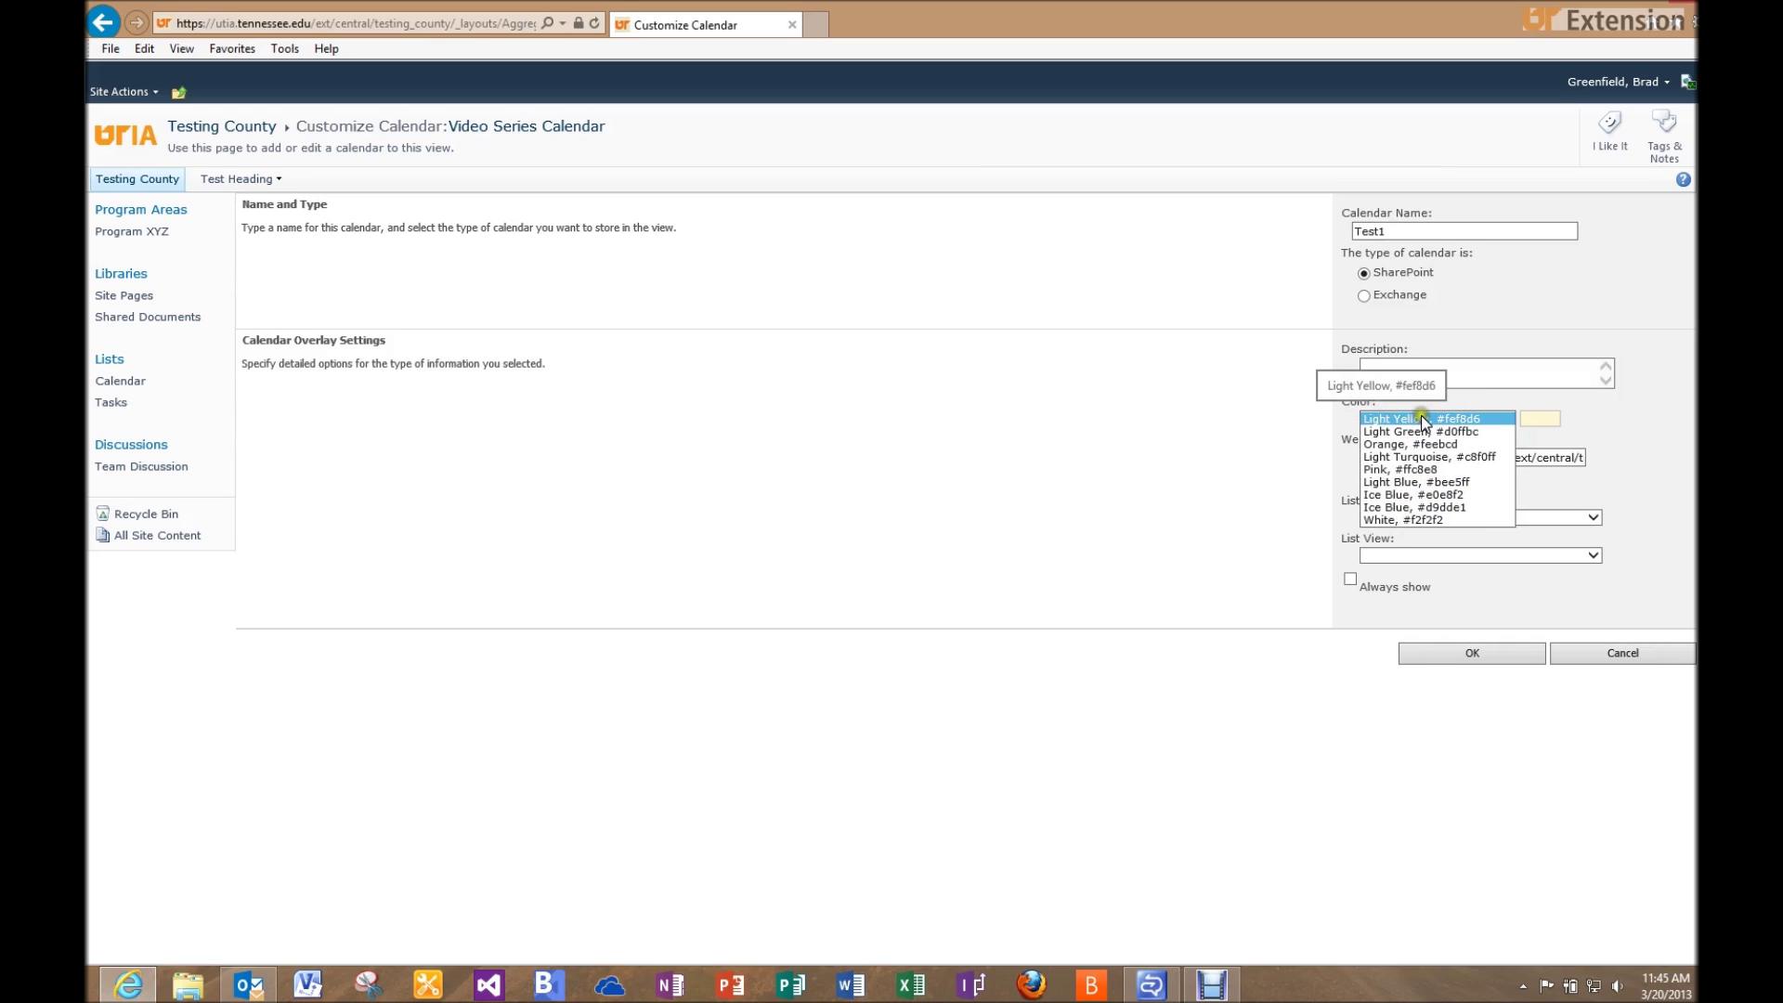
left_click(1568, 430)
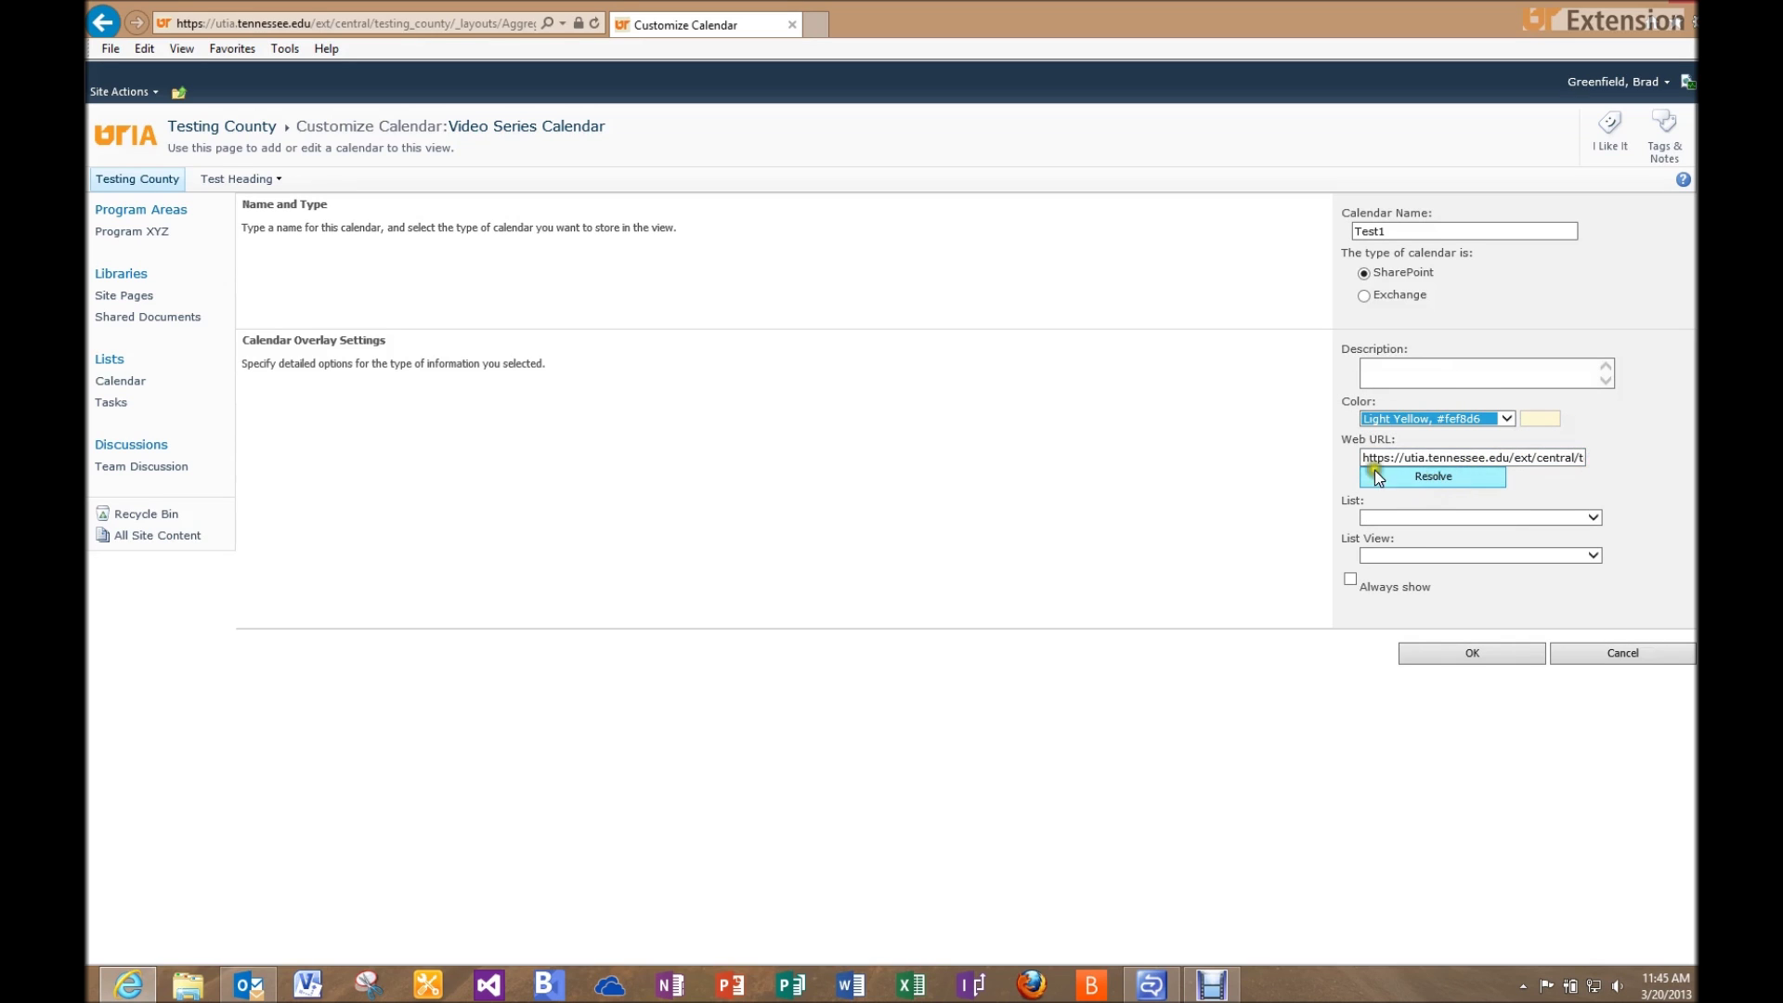
left_click(1429, 478)
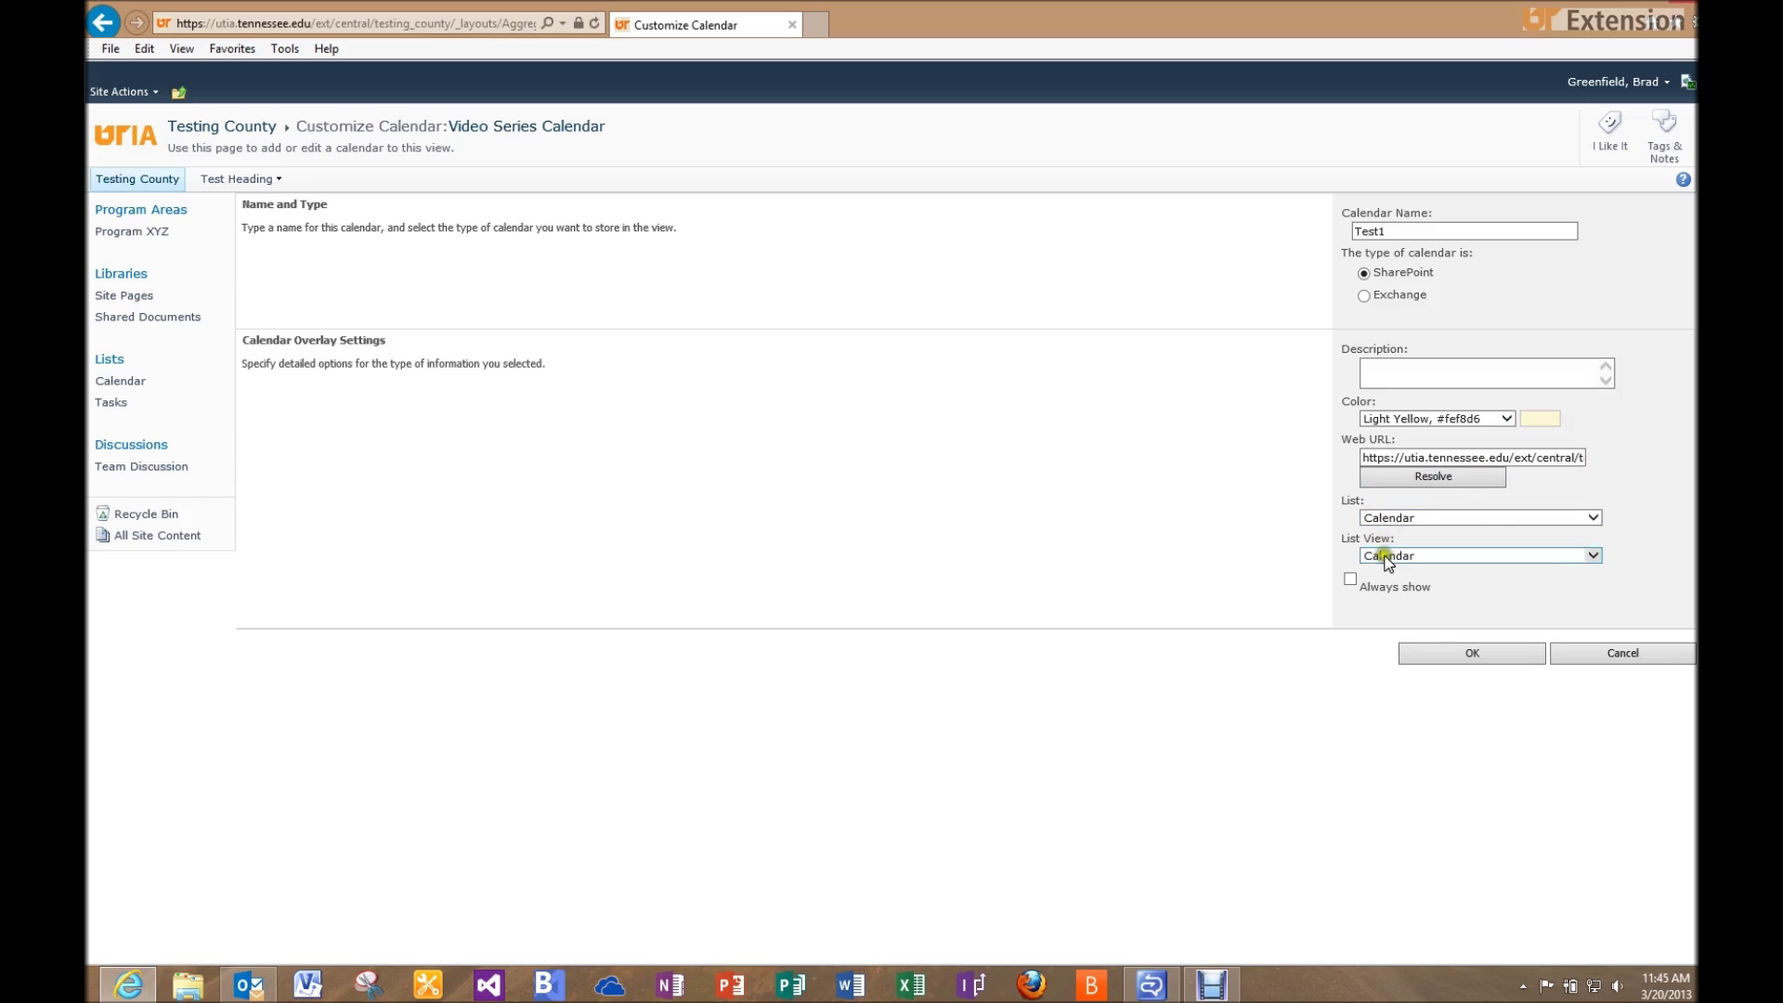
left_click(1589, 520)
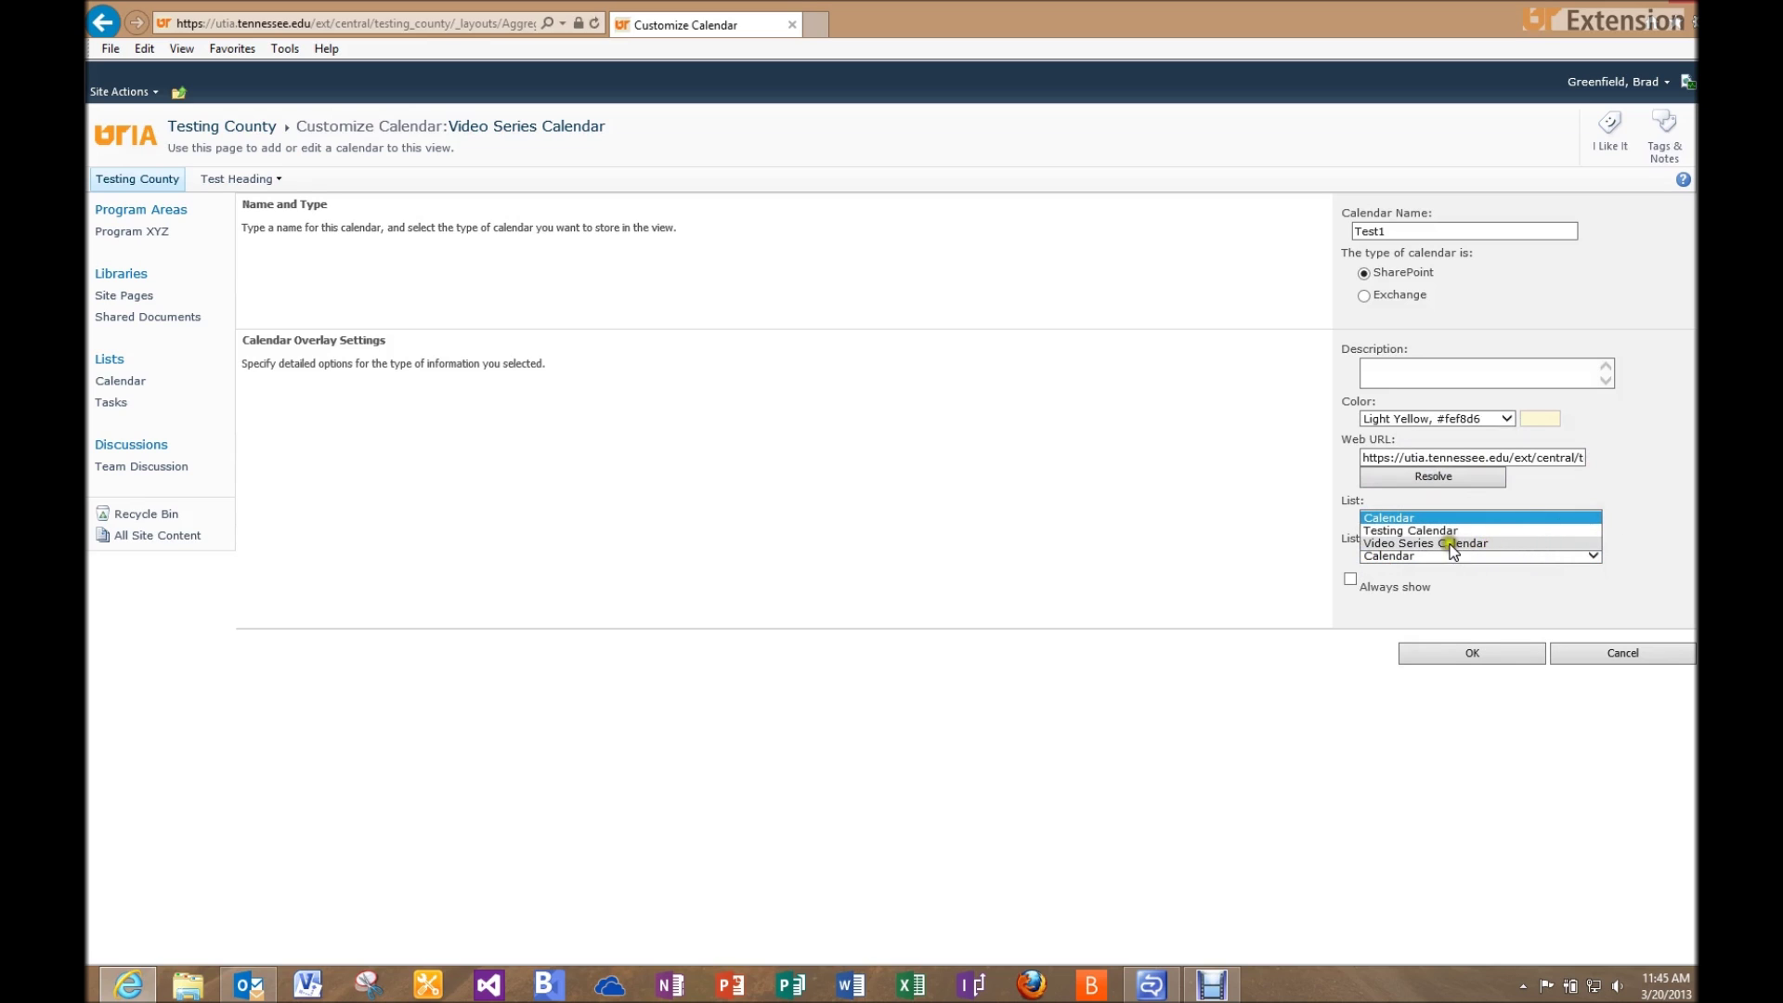
left_click(1432, 542)
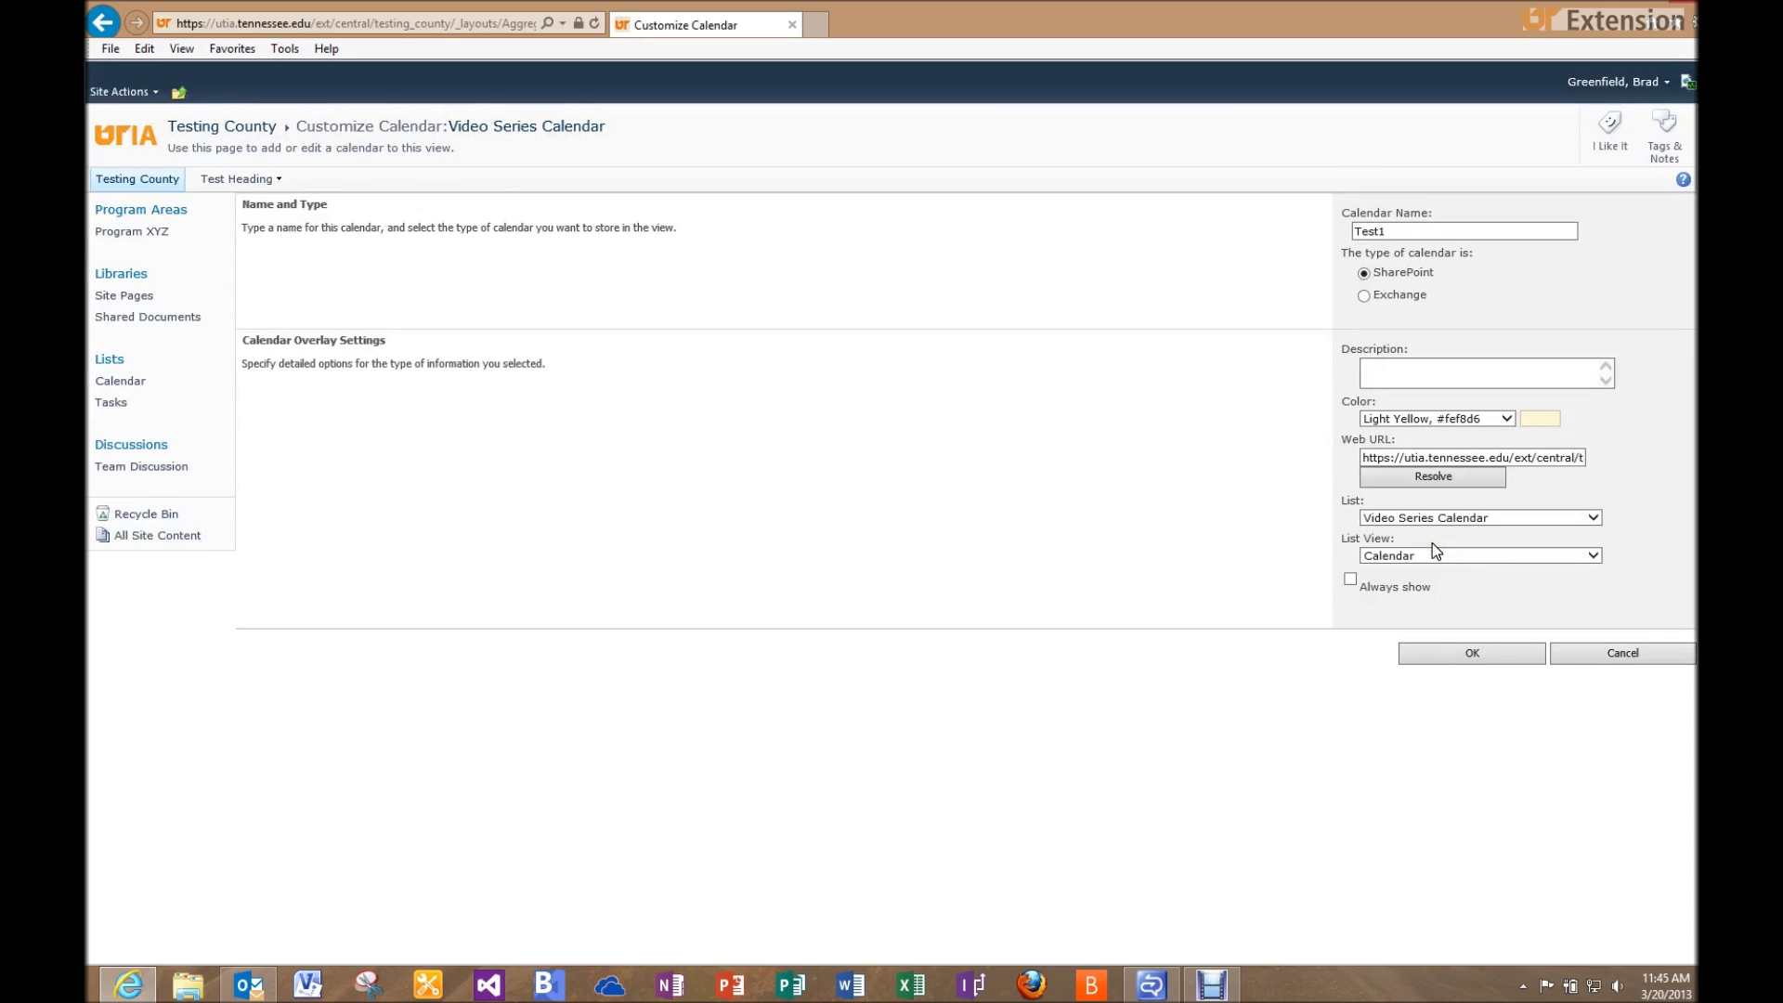
left_click(1589, 555)
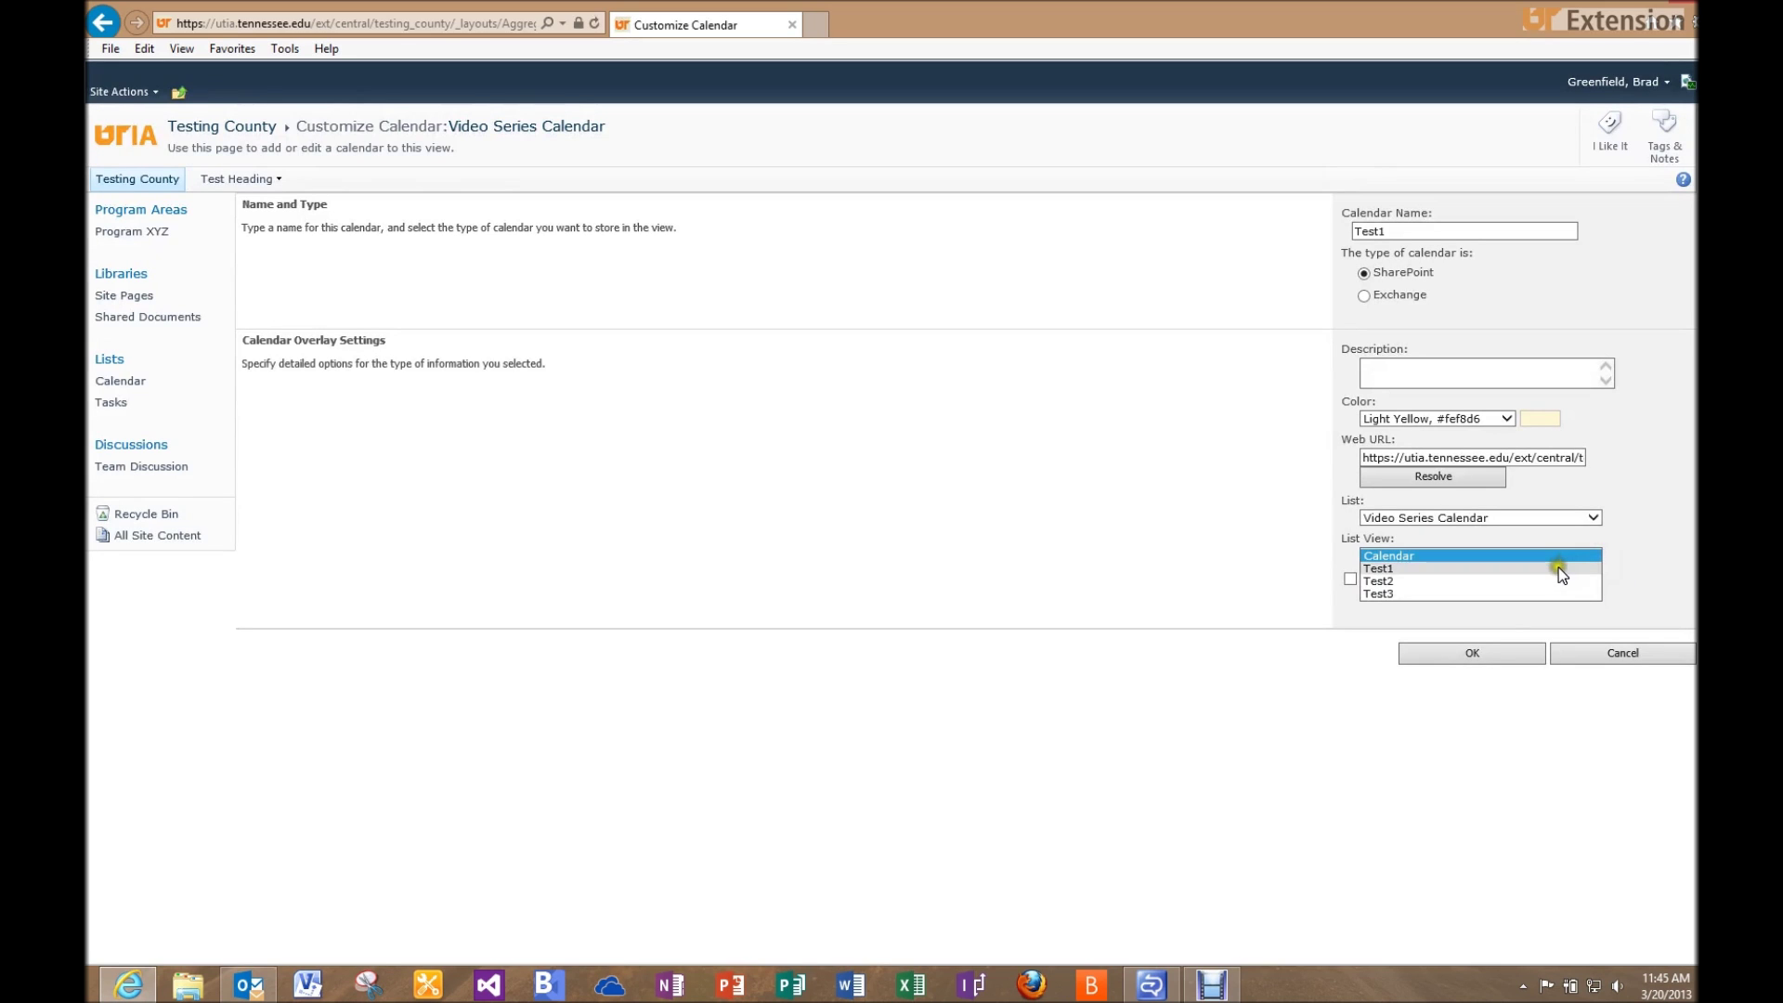
left_click(1391, 569)
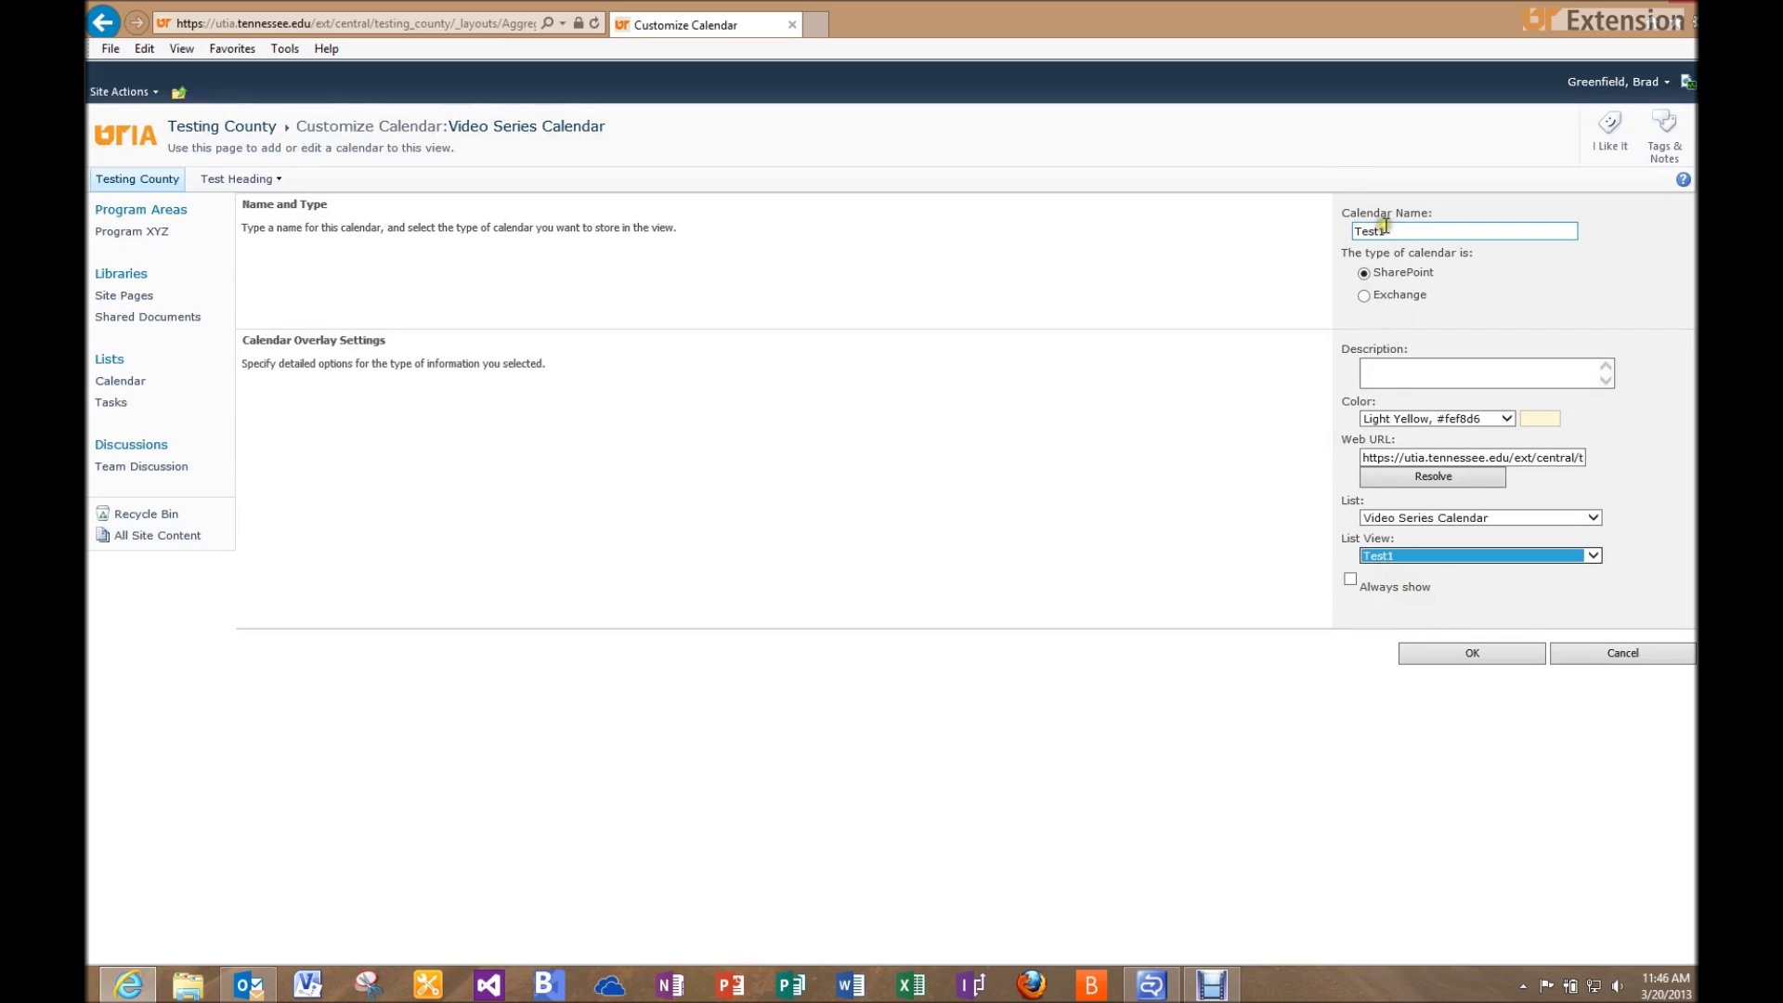
left_click(1350, 577)
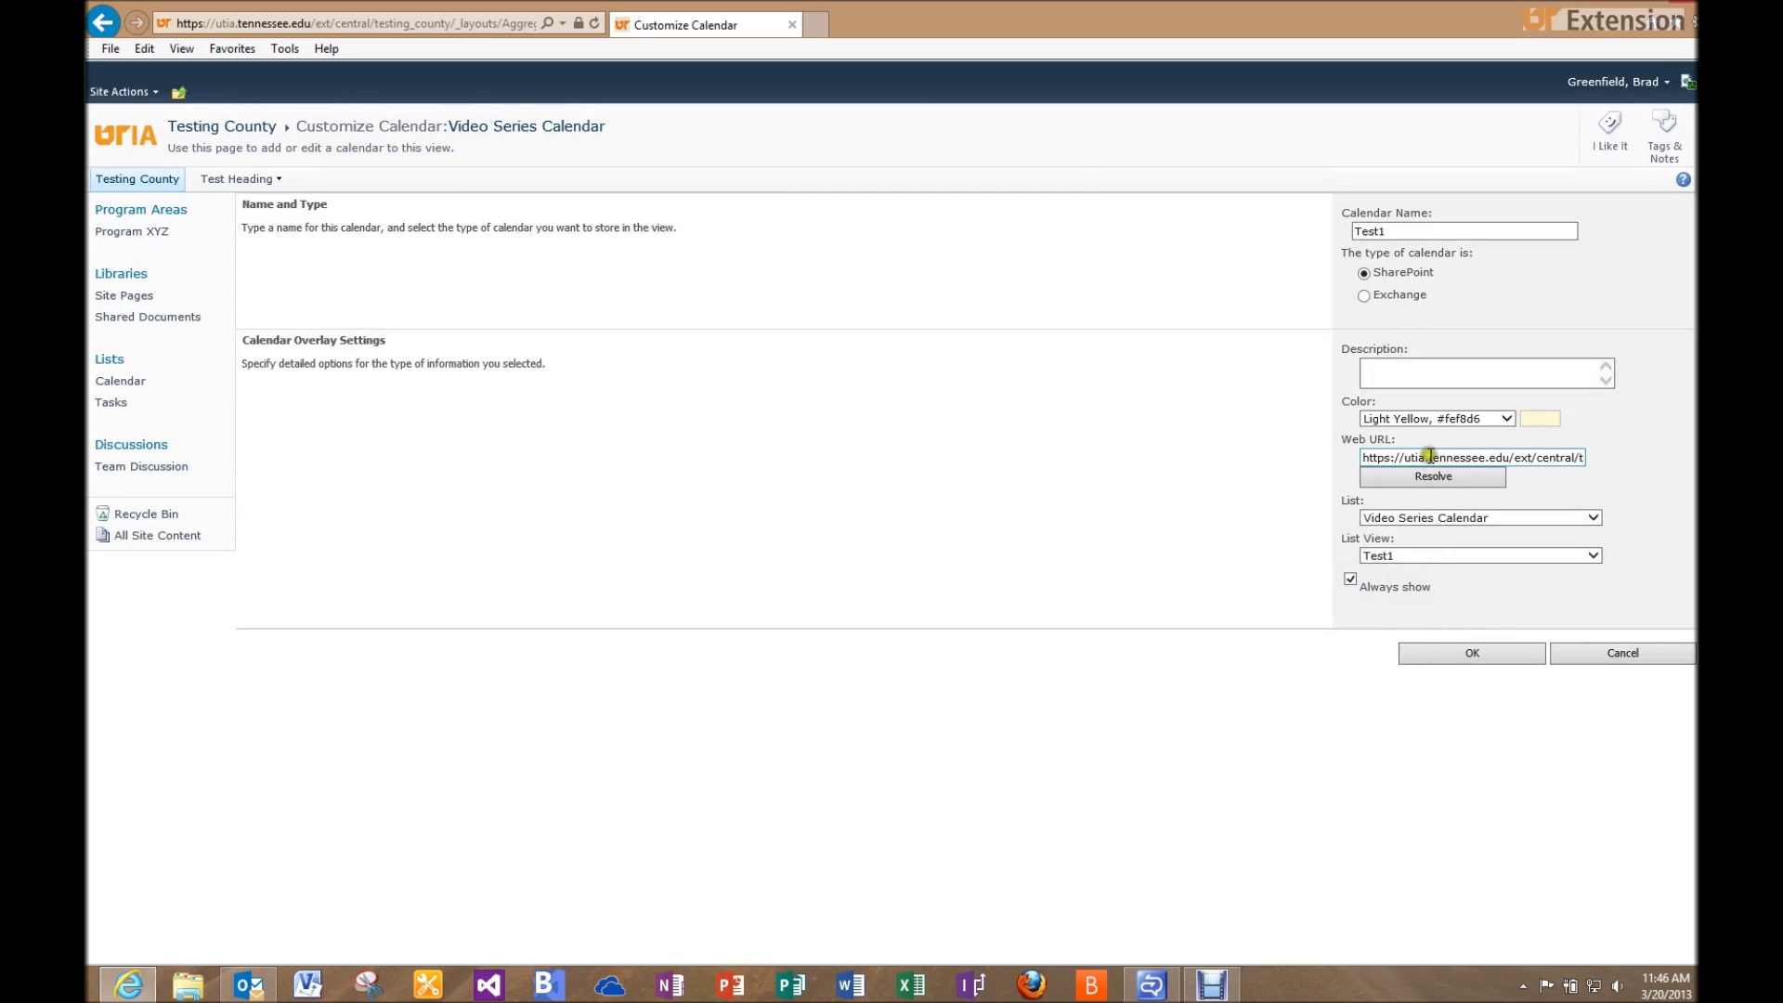
left_click(1417, 650)
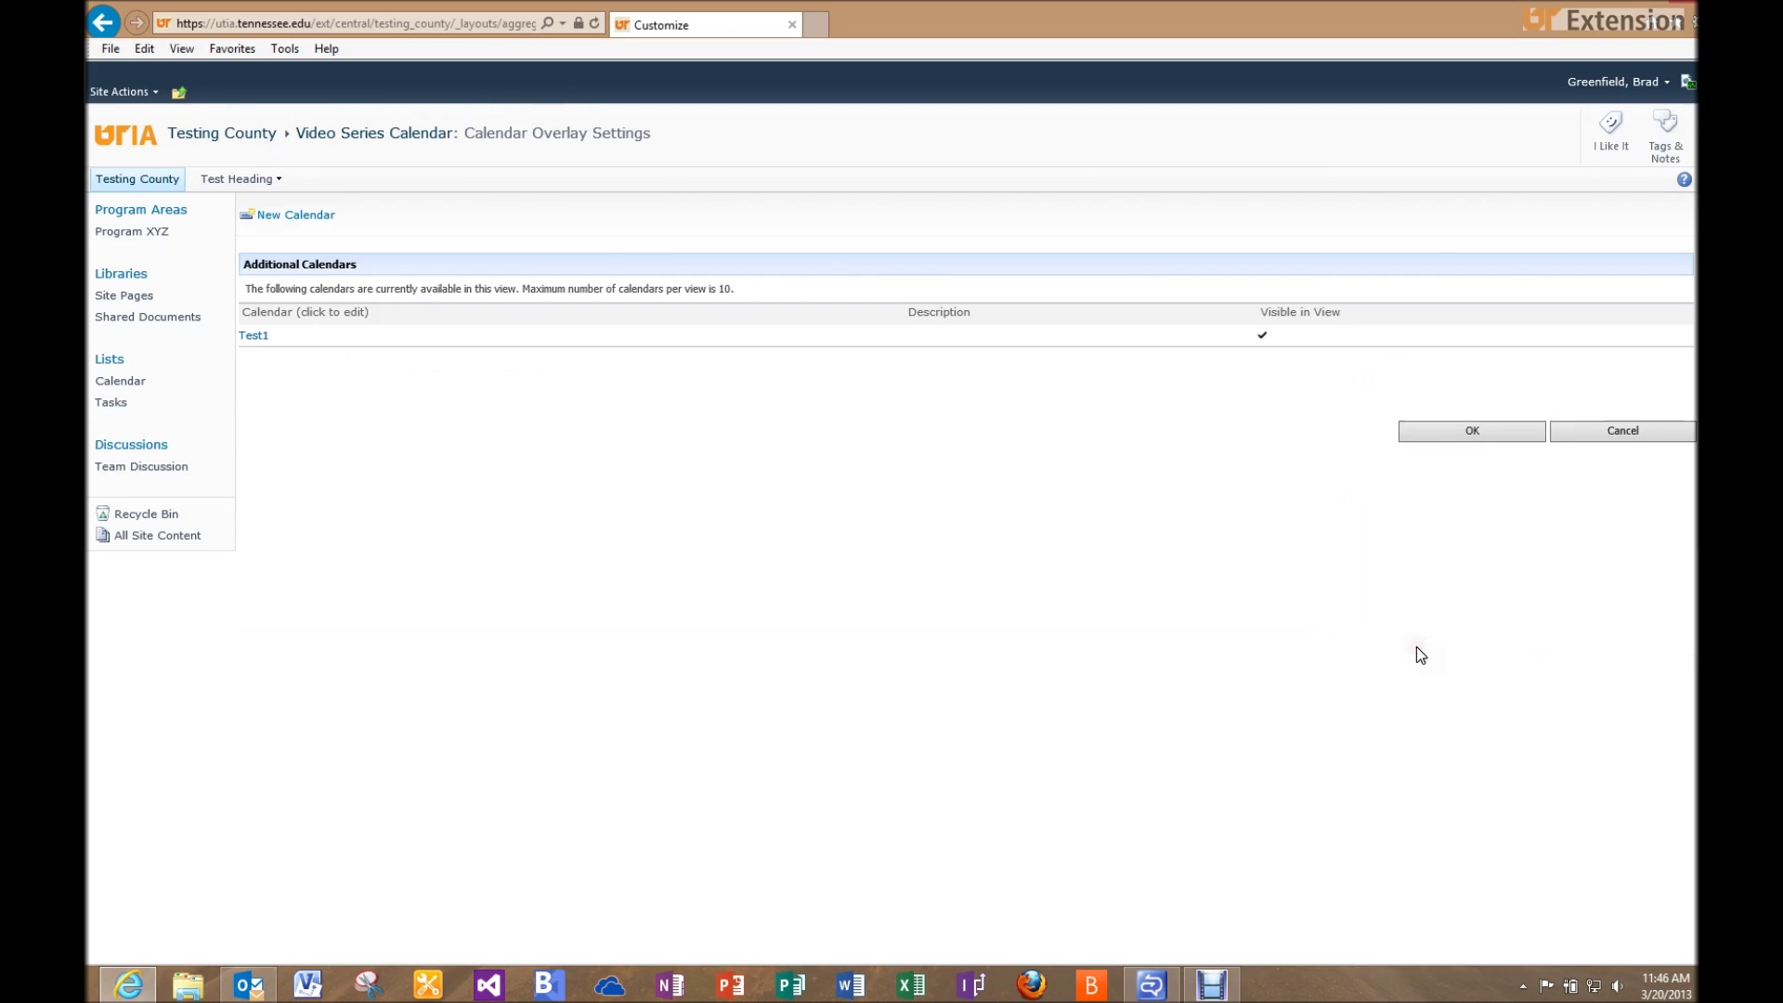
Step: Start another overlay calendar named Test2 and set its color to Pink, #ffc8e8
left_click(278, 215)
left_click(1367, 230)
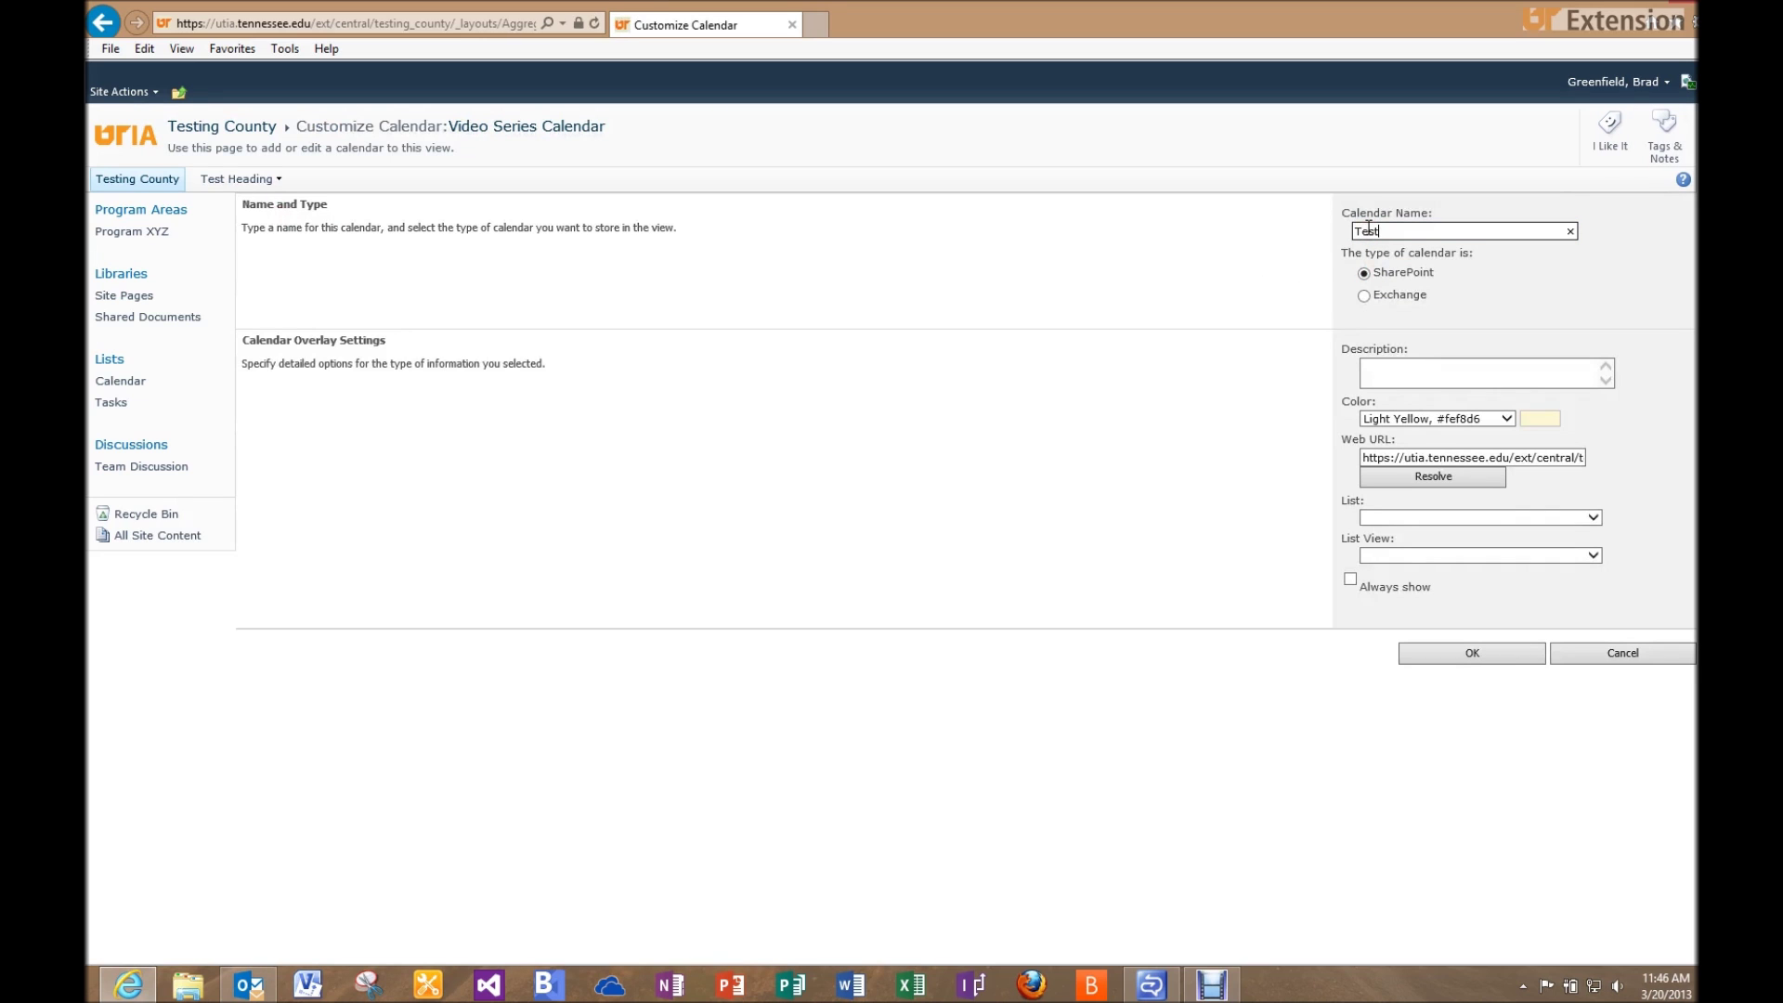
type("Test2")
left_click(1465, 485)
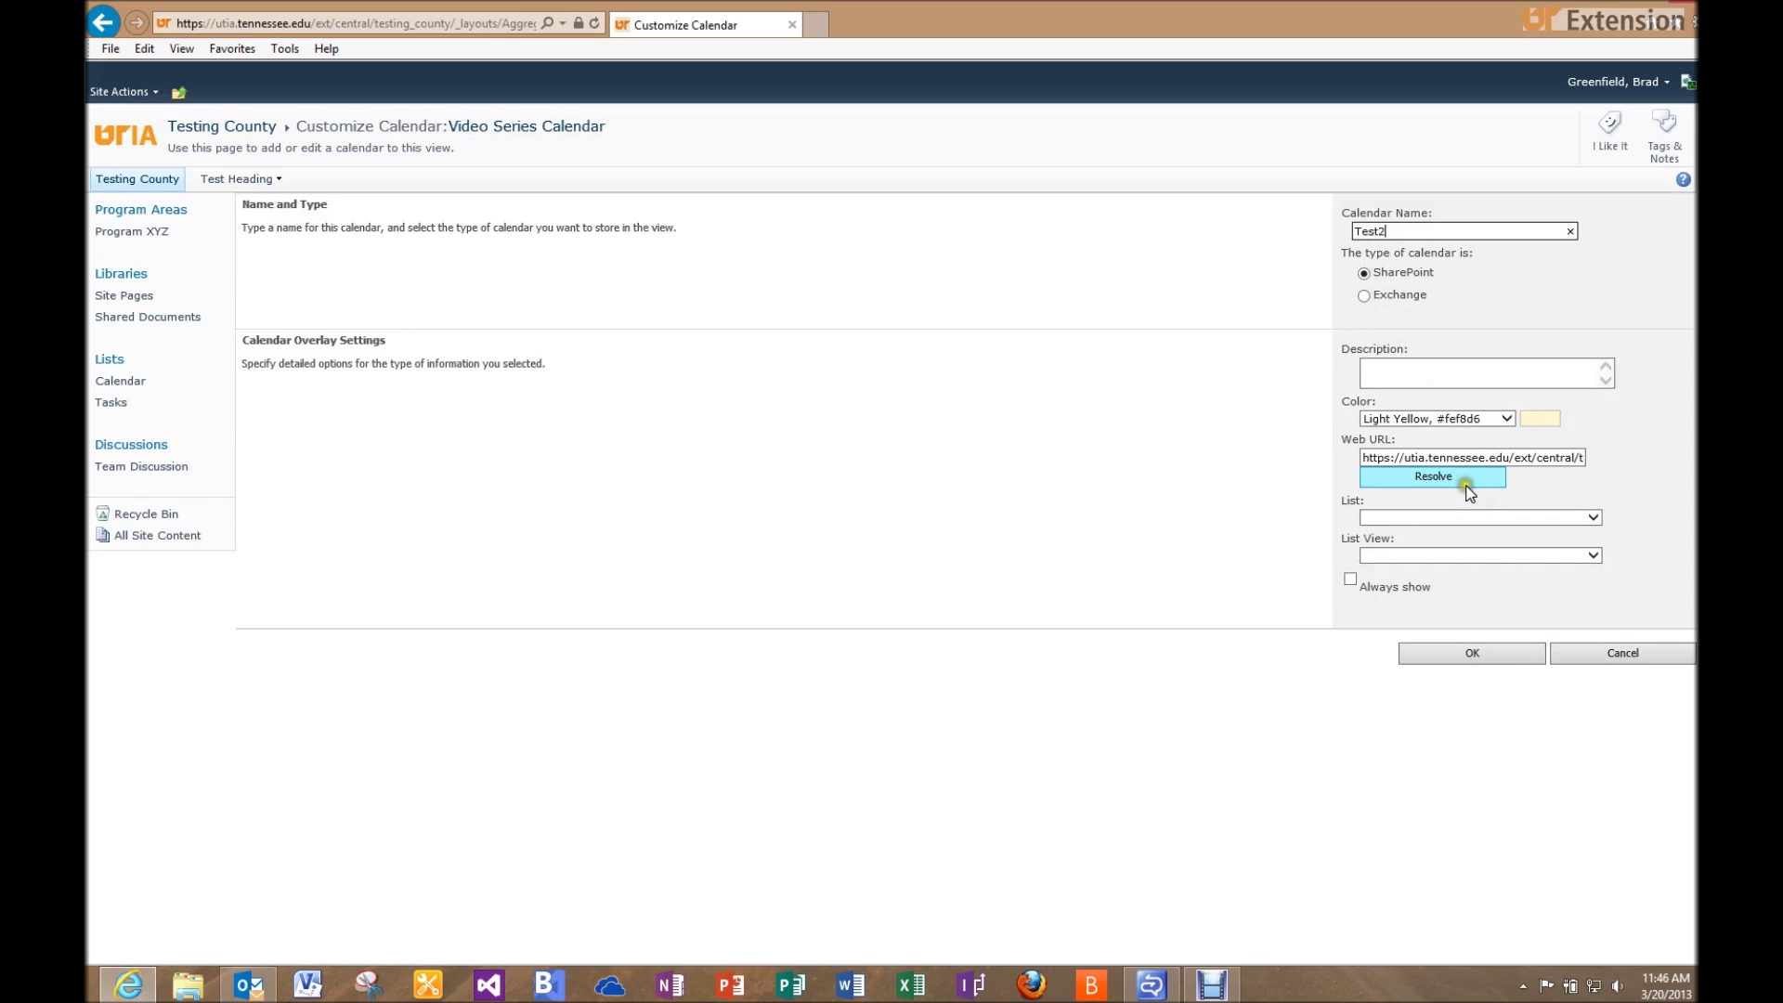
left_click(1511, 419)
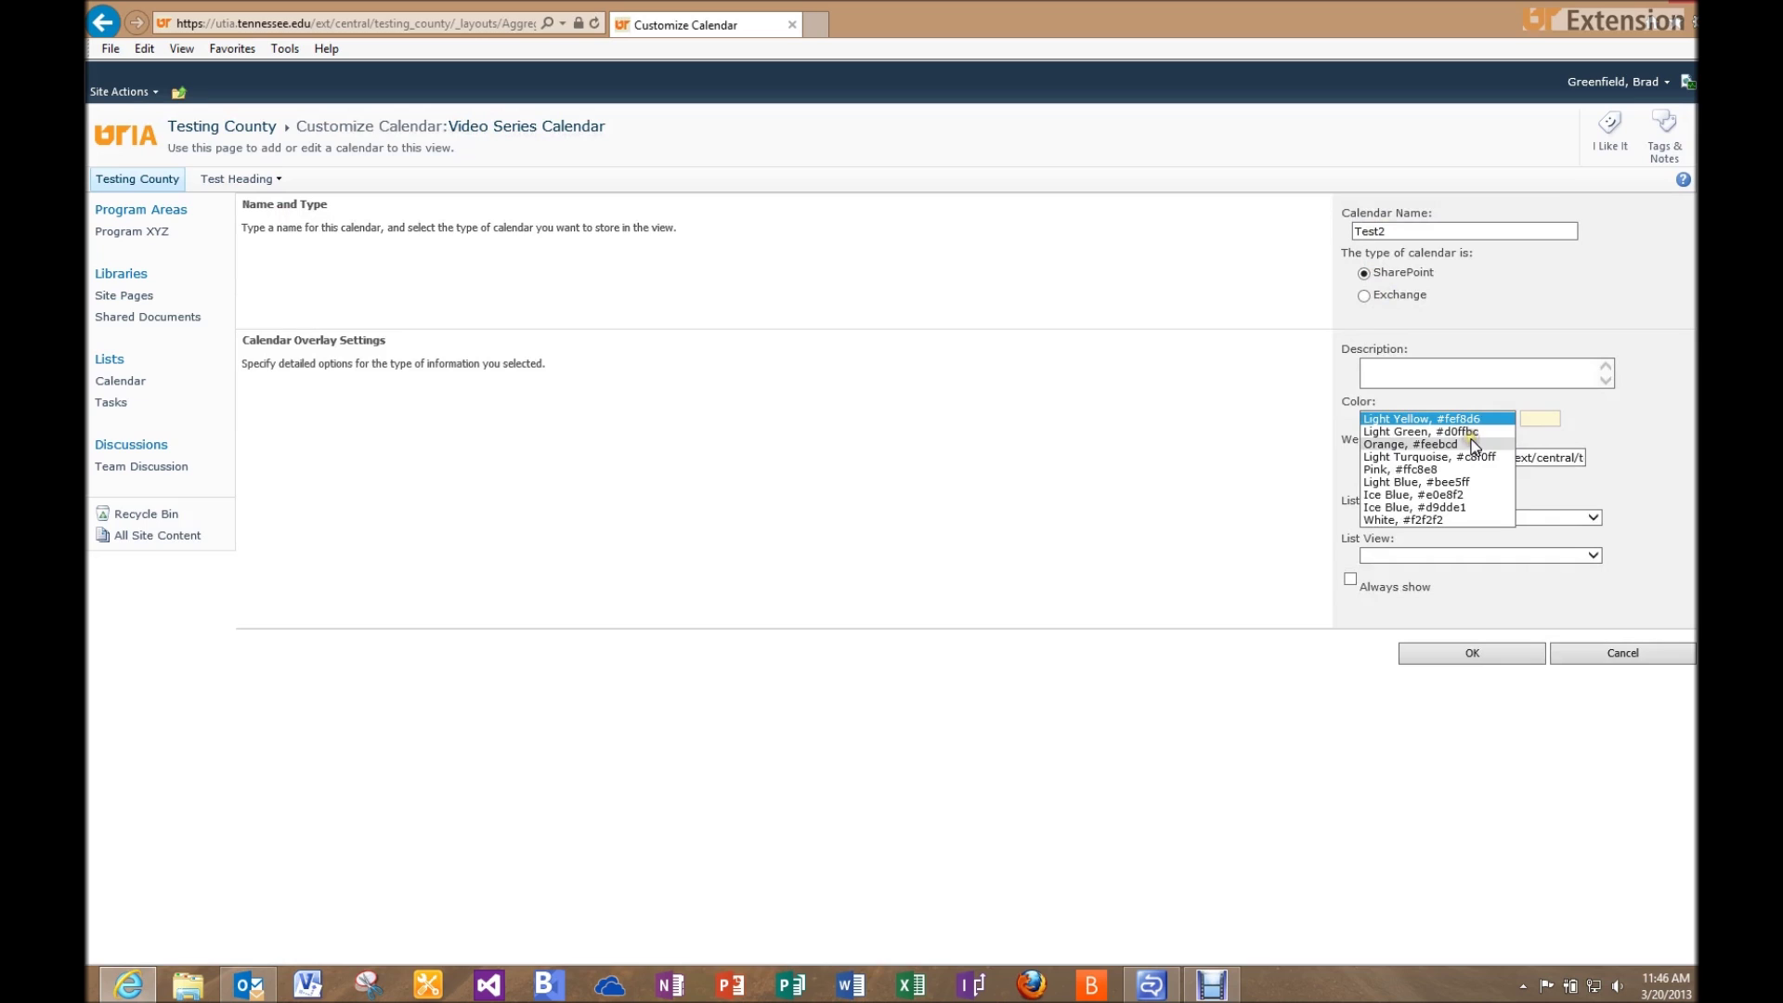
left_click(1430, 444)
left_click(1509, 423)
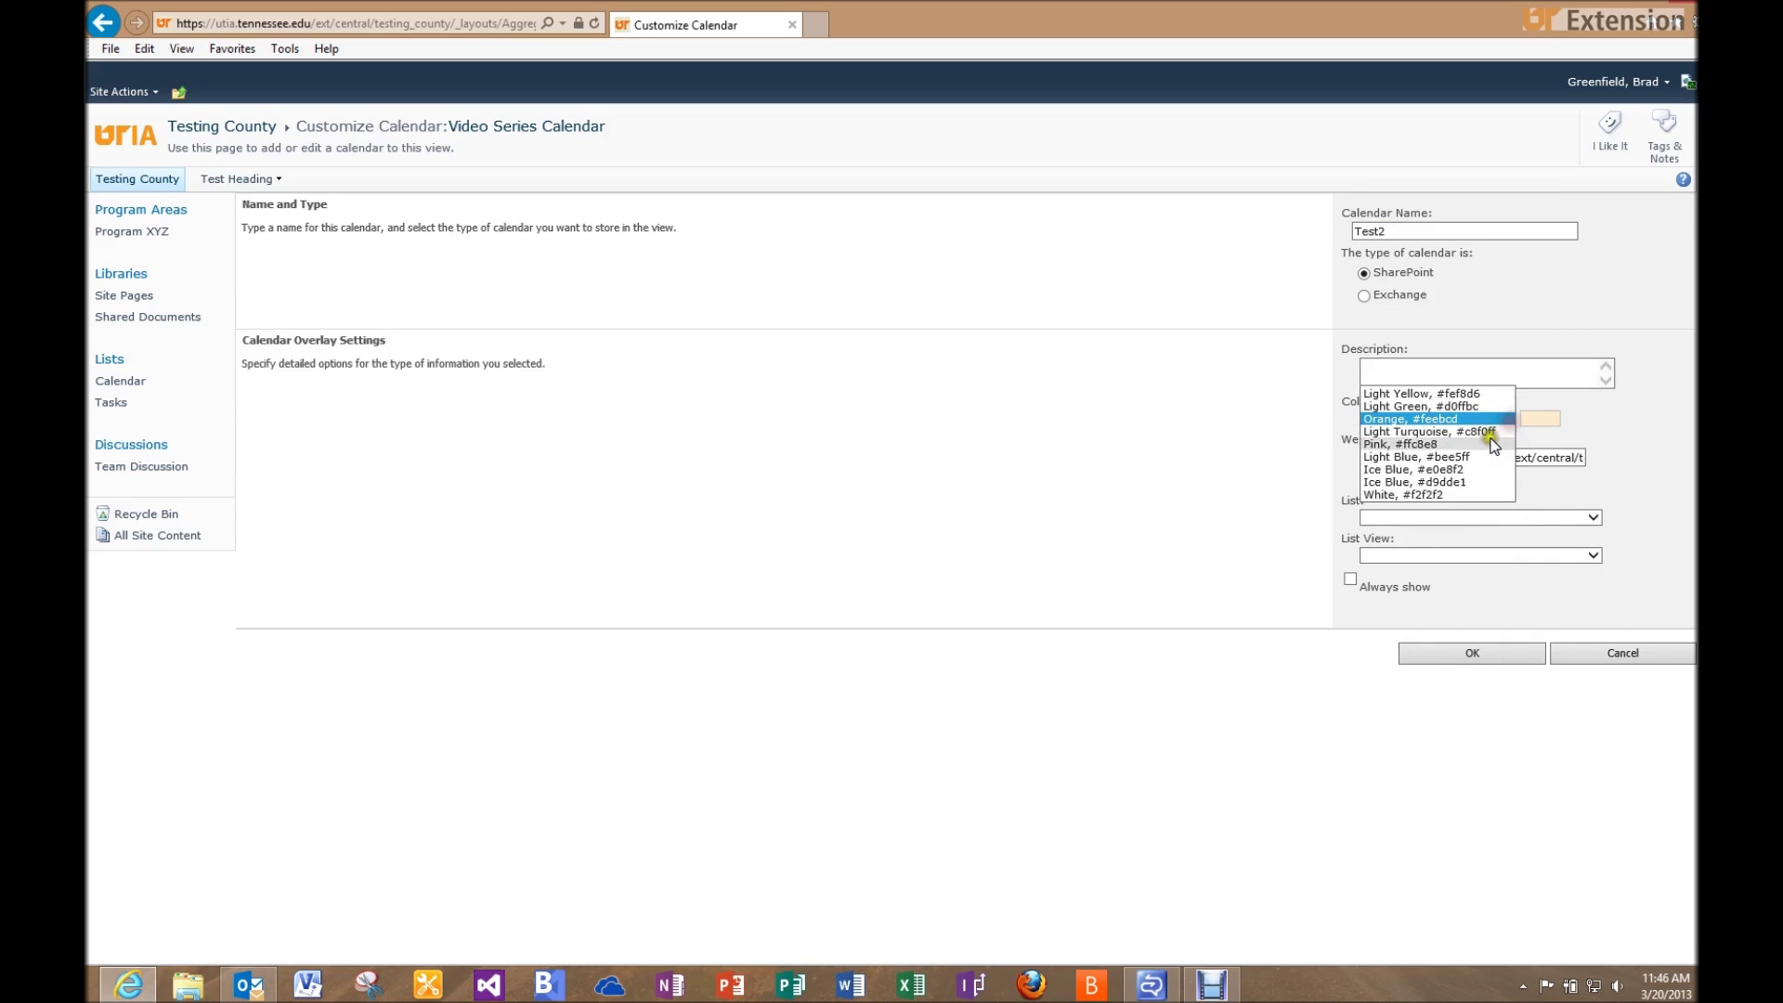
left_click(1476, 445)
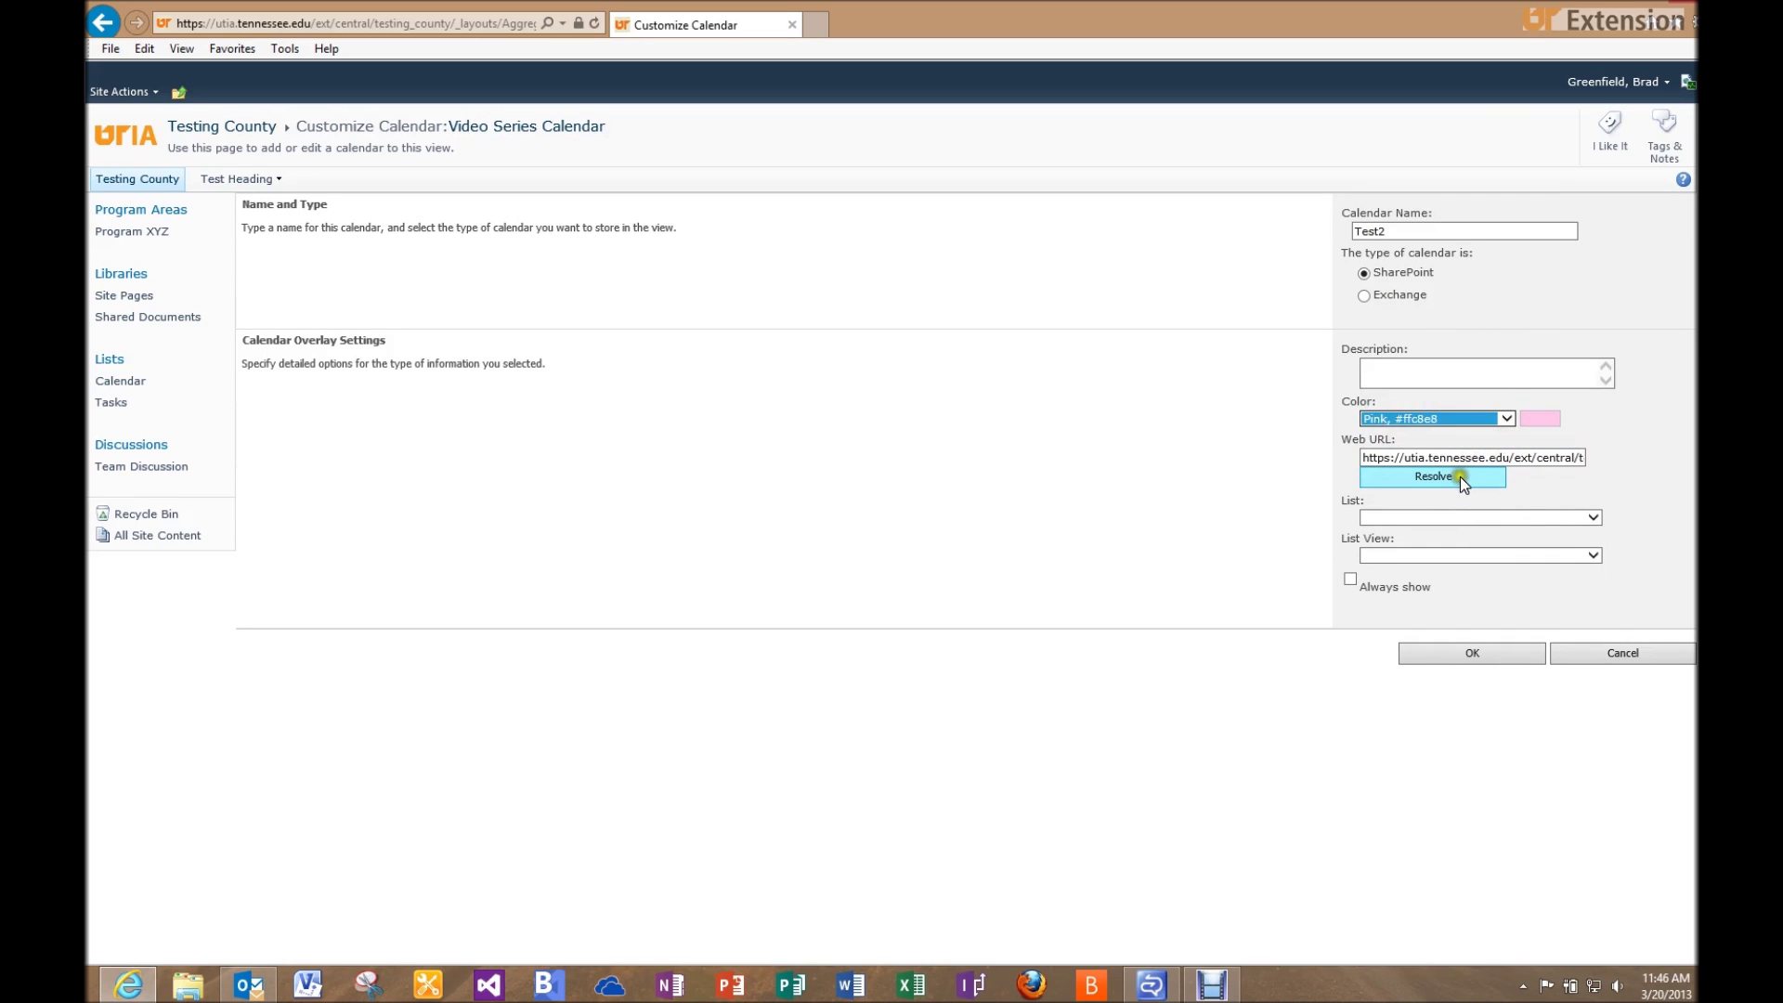
Step: Resolve the web URL, source the Test2 overlay from the Video Series Calendar's Test2 view, and save it as always shown
left_click(1460, 479)
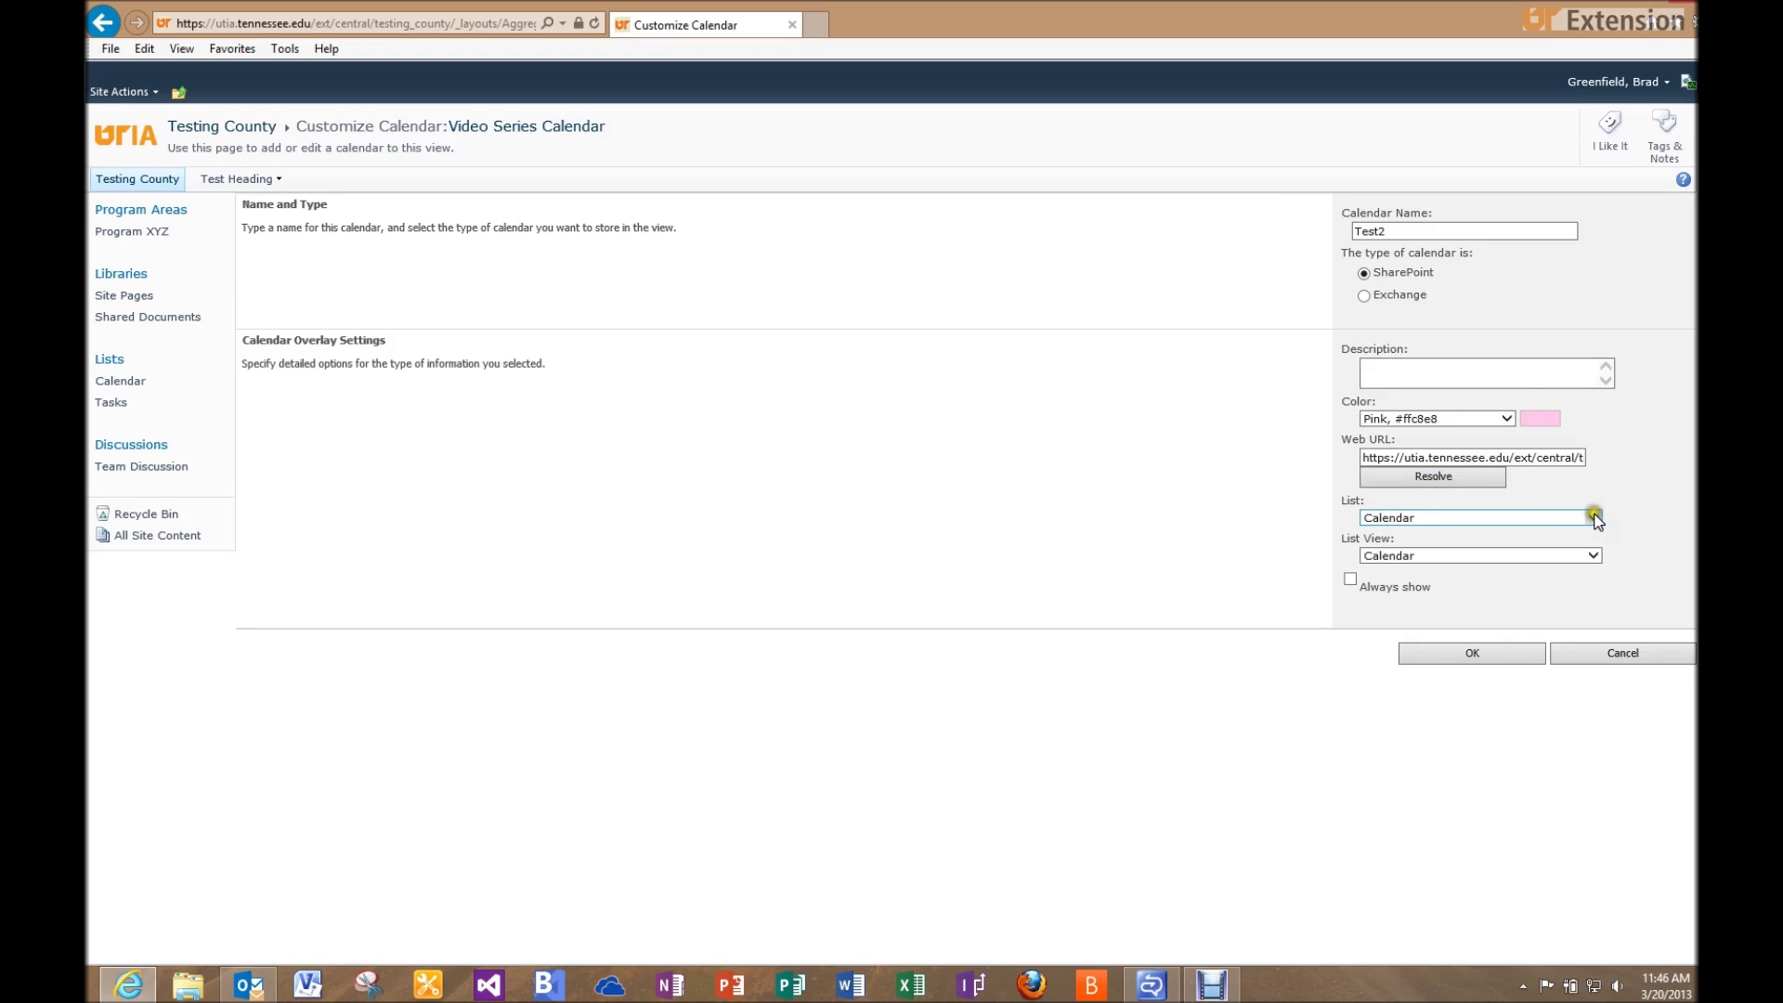
left_click(1594, 517)
left_click(1566, 547)
left_click(1584, 555)
left_click(1567, 579)
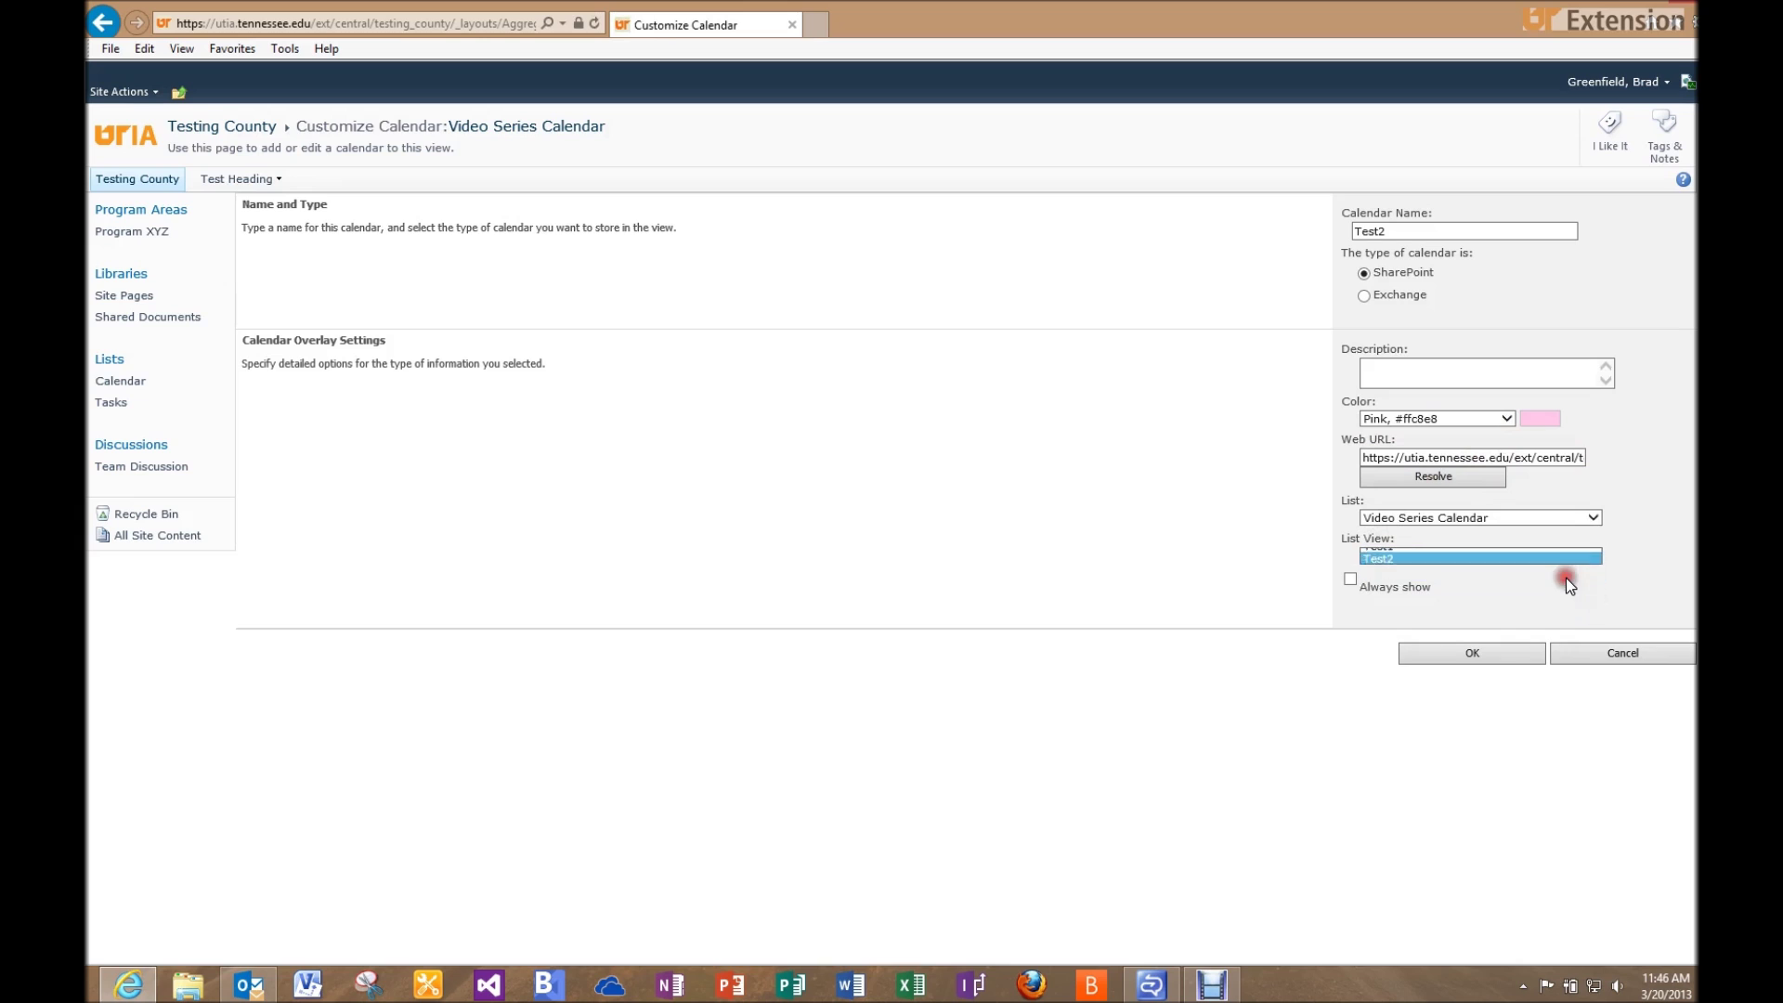
left_click(1351, 578)
left_click(1442, 661)
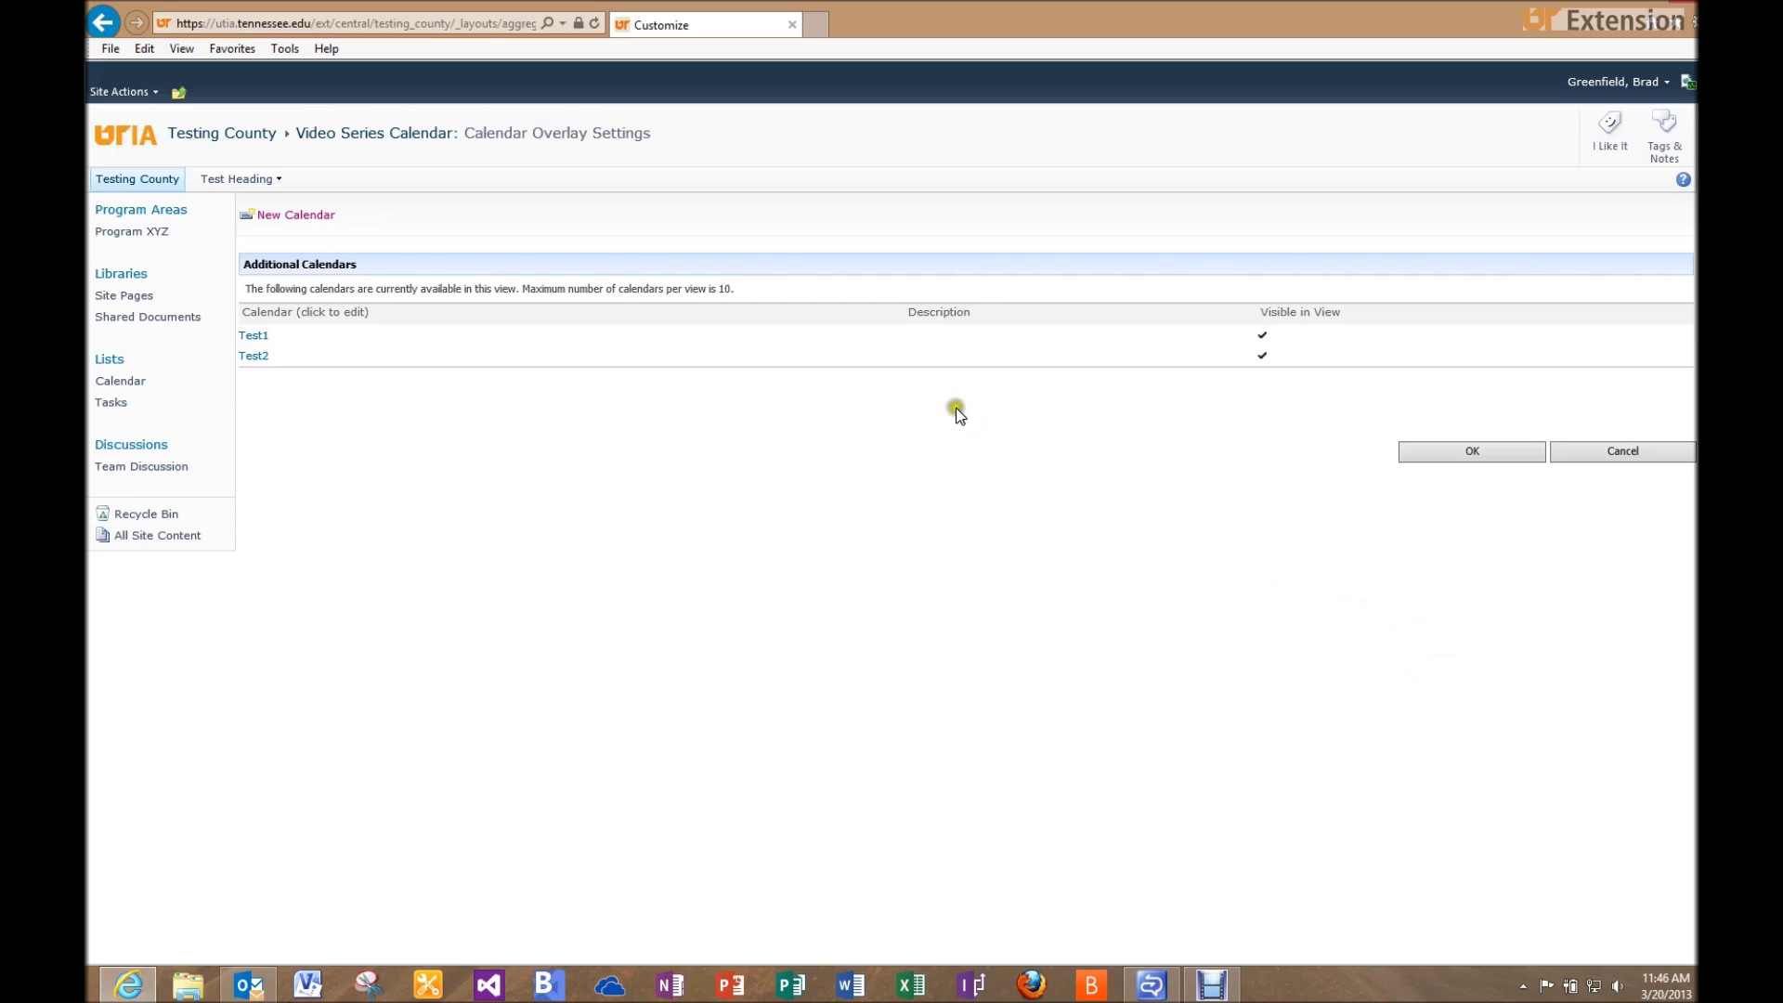
Step: Start another overlay calendar named Test3 and set its color to Ice Blue, #e0e8f2
left_click(297, 215)
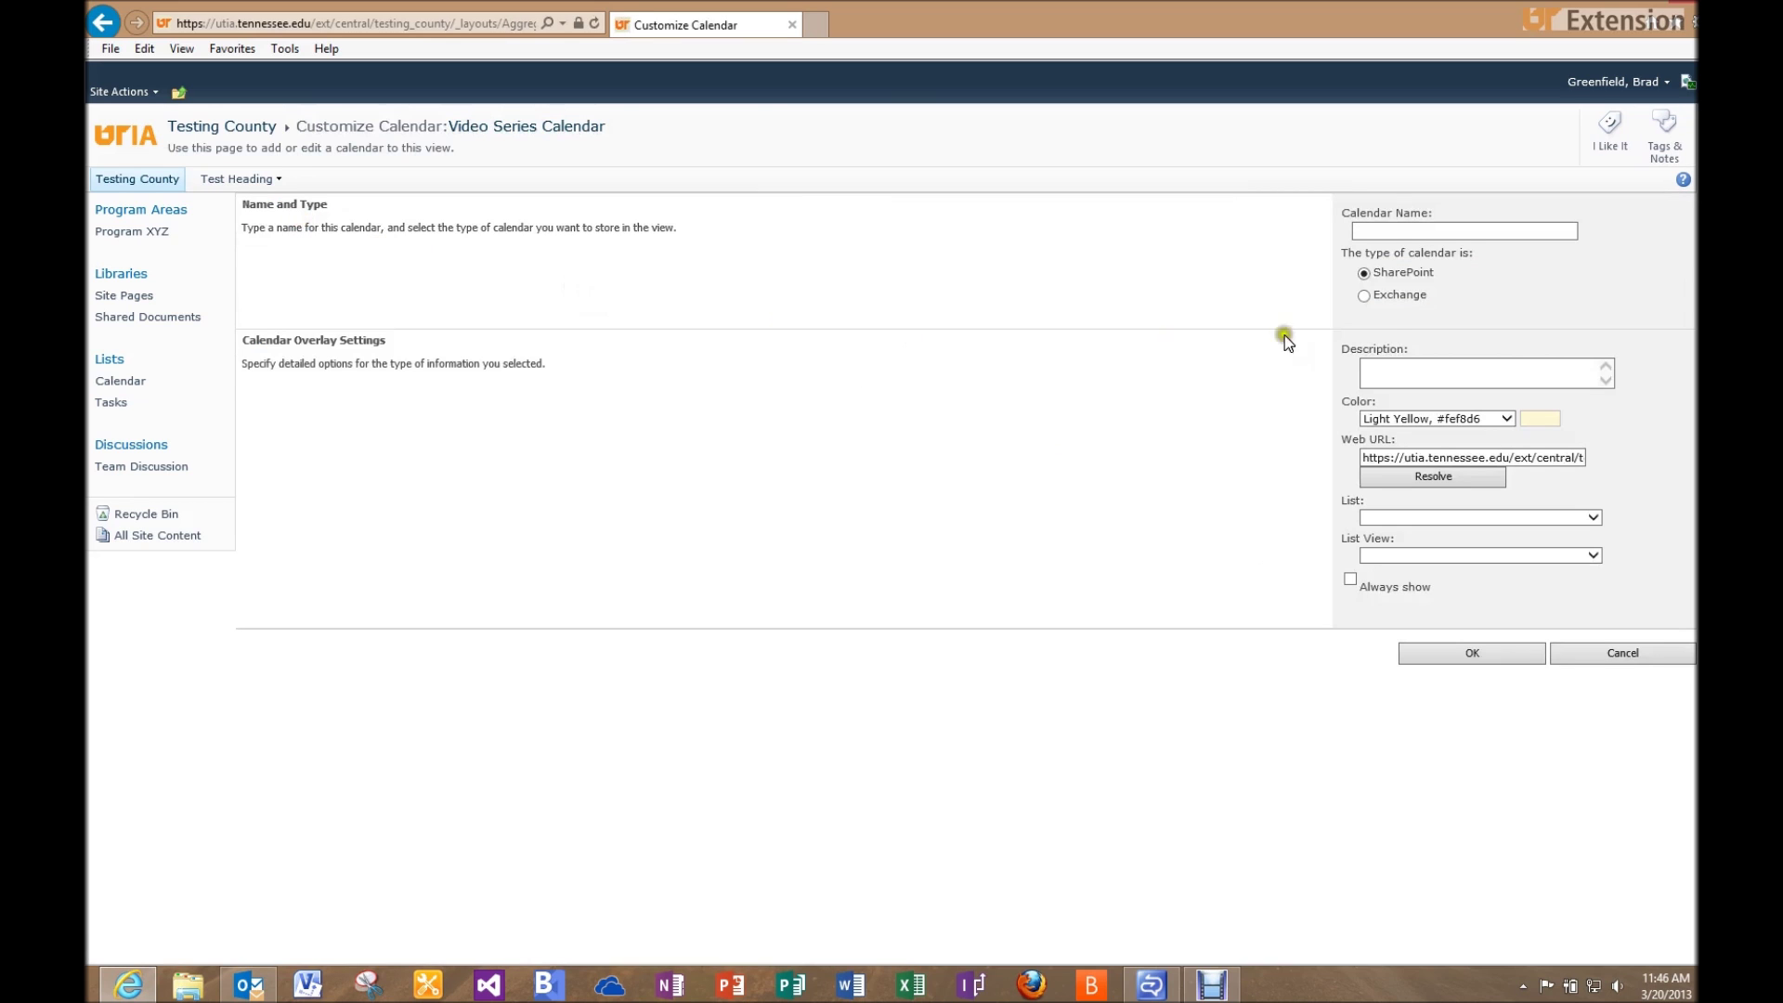
left_click(1411, 231)
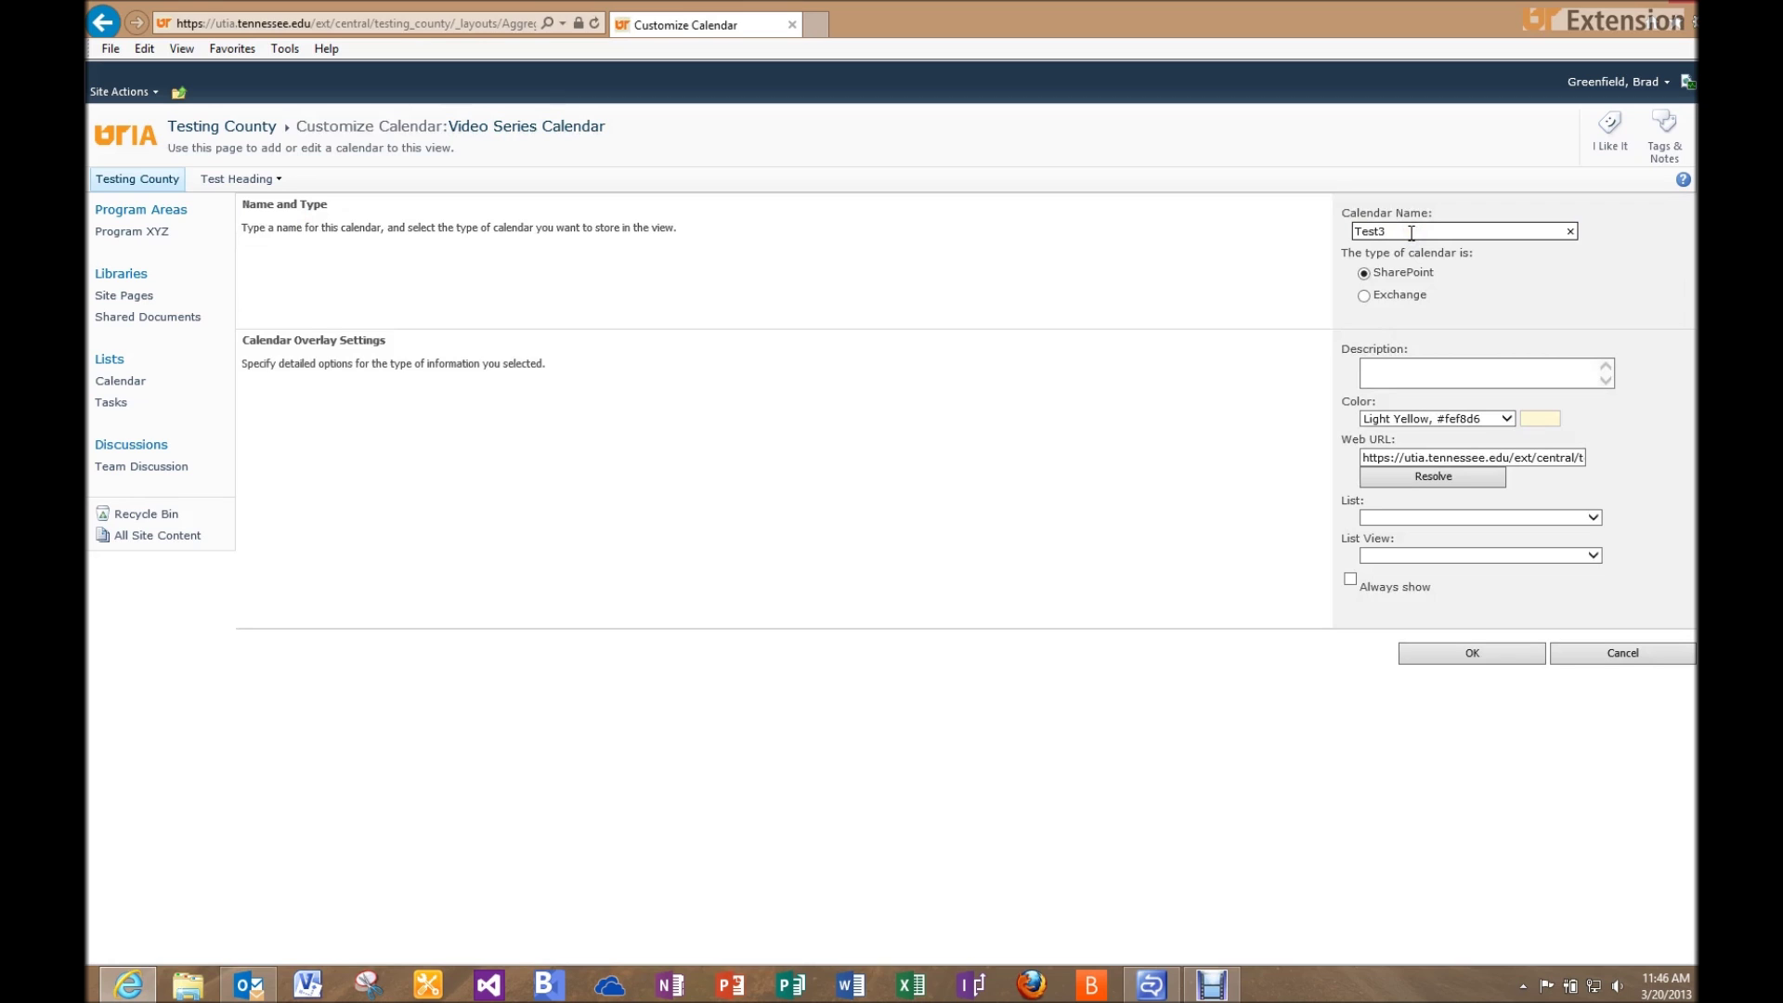
left_click(1384, 295)
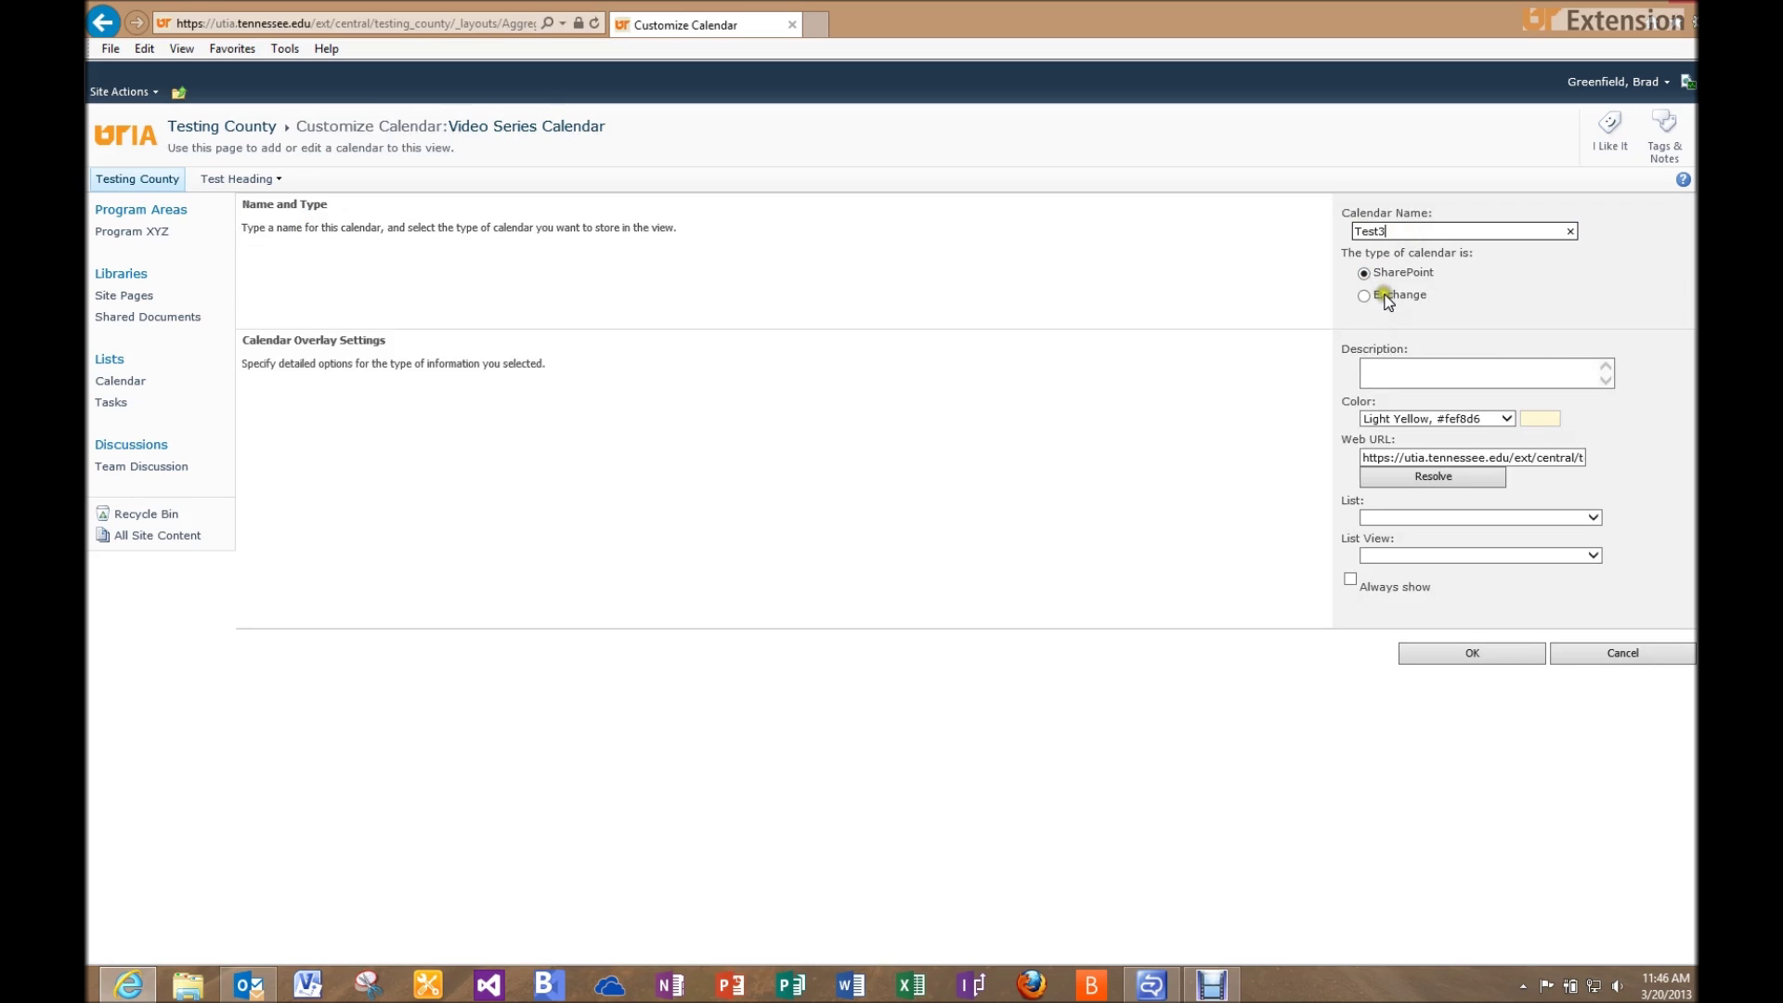
left_click(1505, 419)
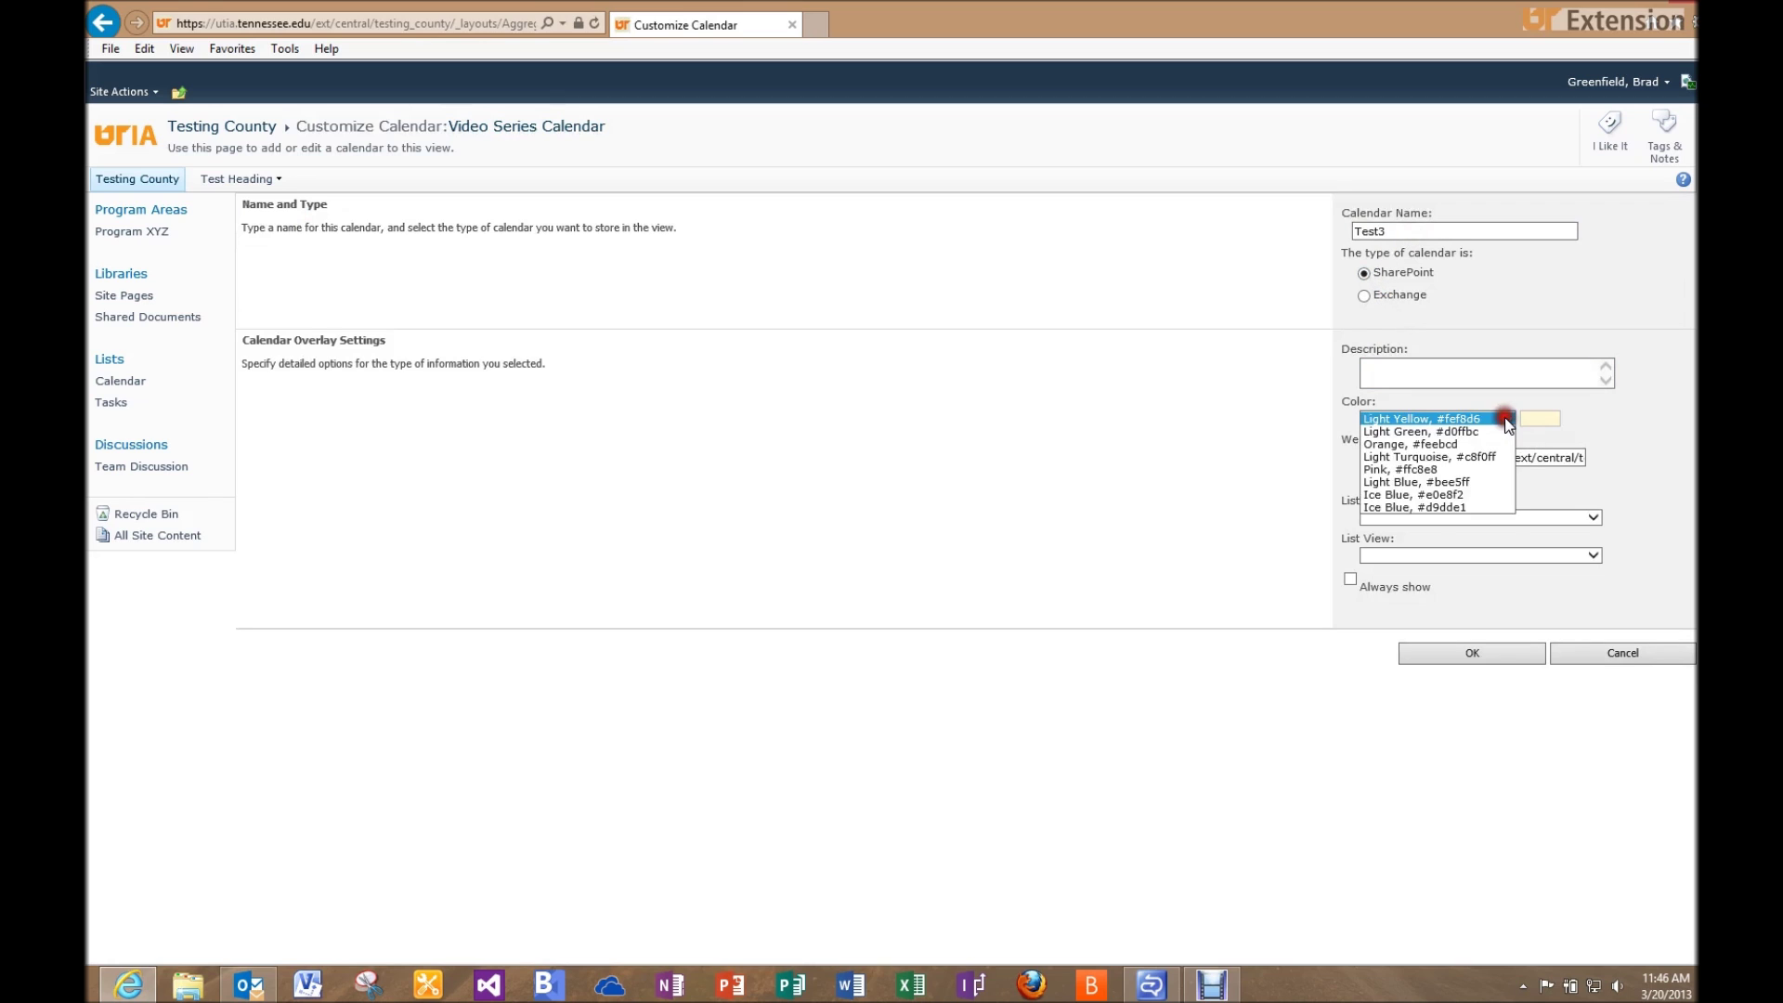
left_click(1454, 492)
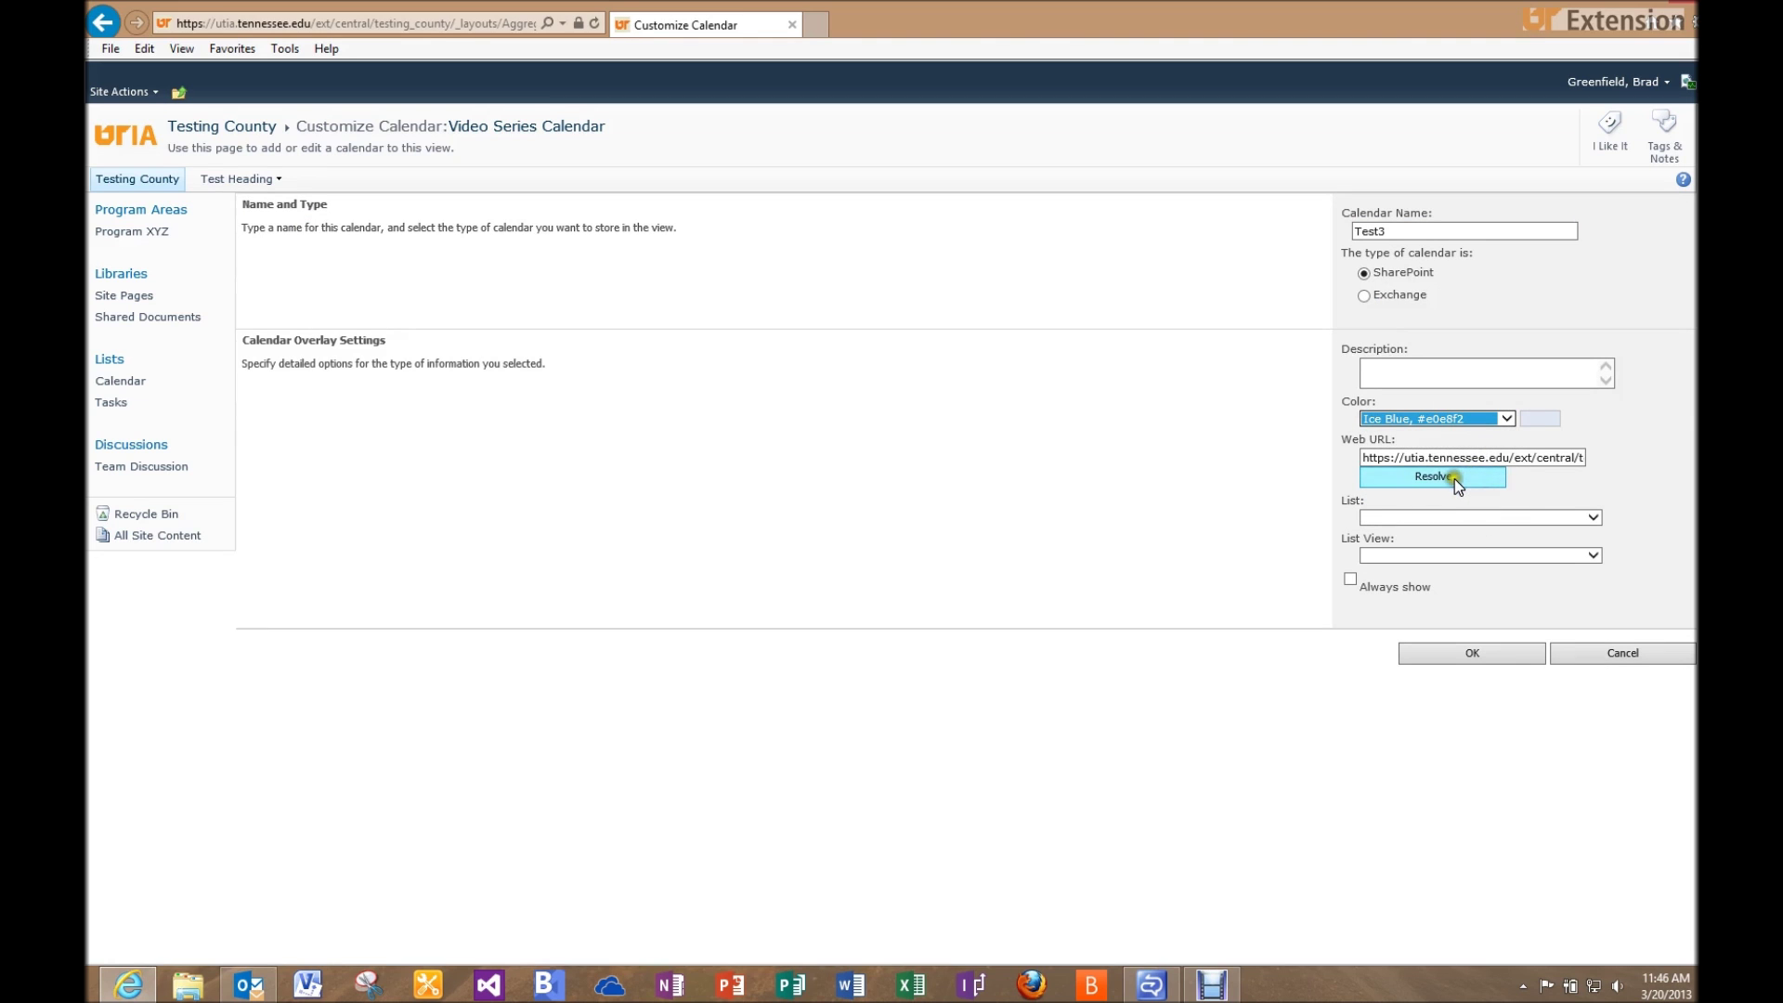
Step: Source the always-shown Test3 overlay from the Video Series Calendar's Test3 view, then save it and the calendar overlay settings
left_click(1455, 480)
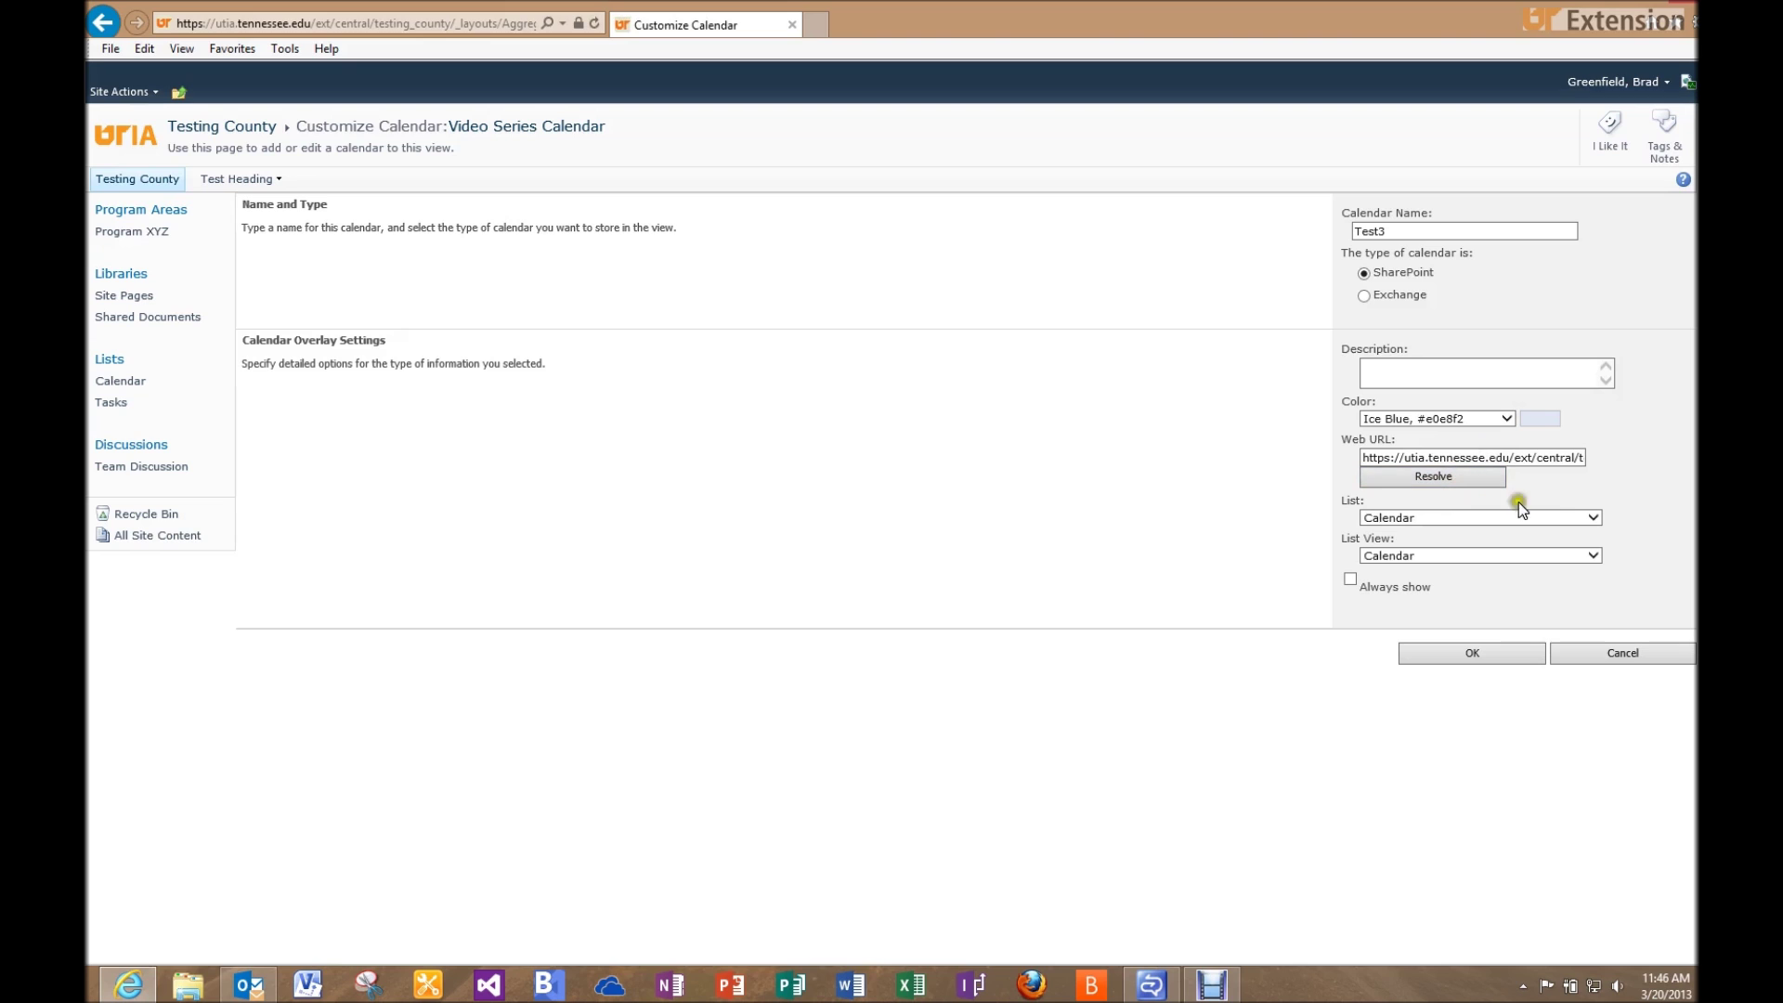
left_click(1594, 520)
left_click(1541, 542)
left_click(1580, 557)
left_click(1581, 557)
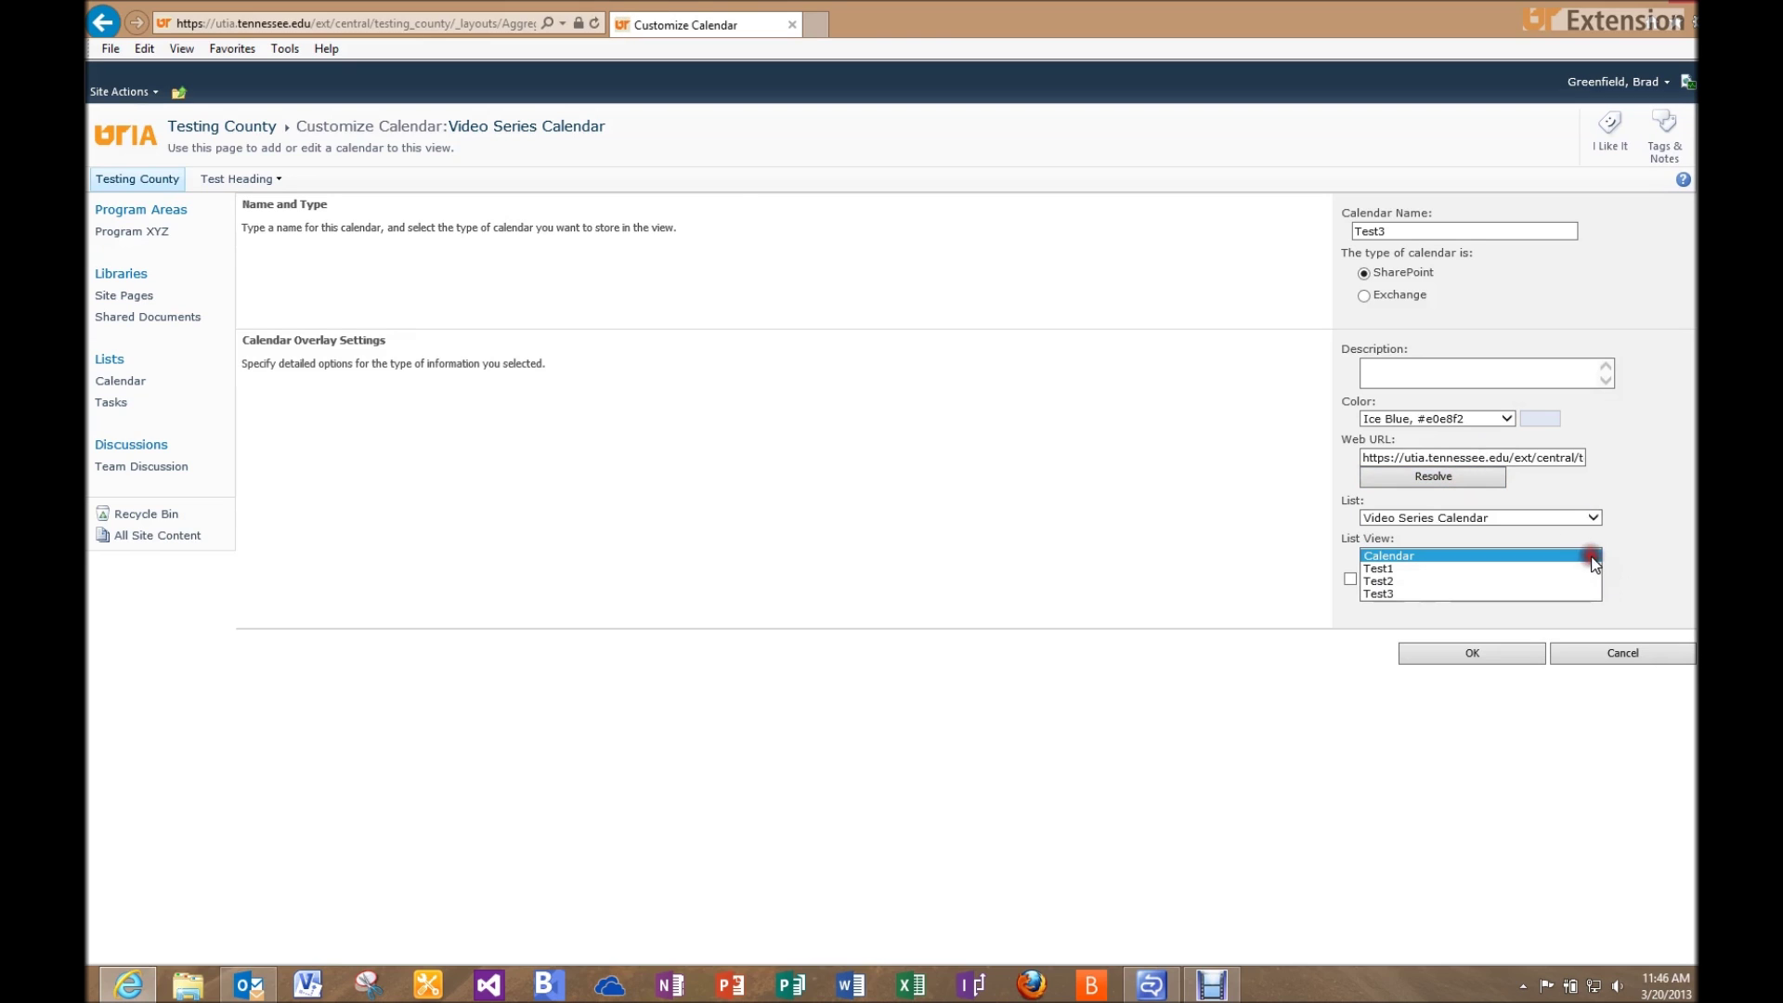
left_click(1558, 593)
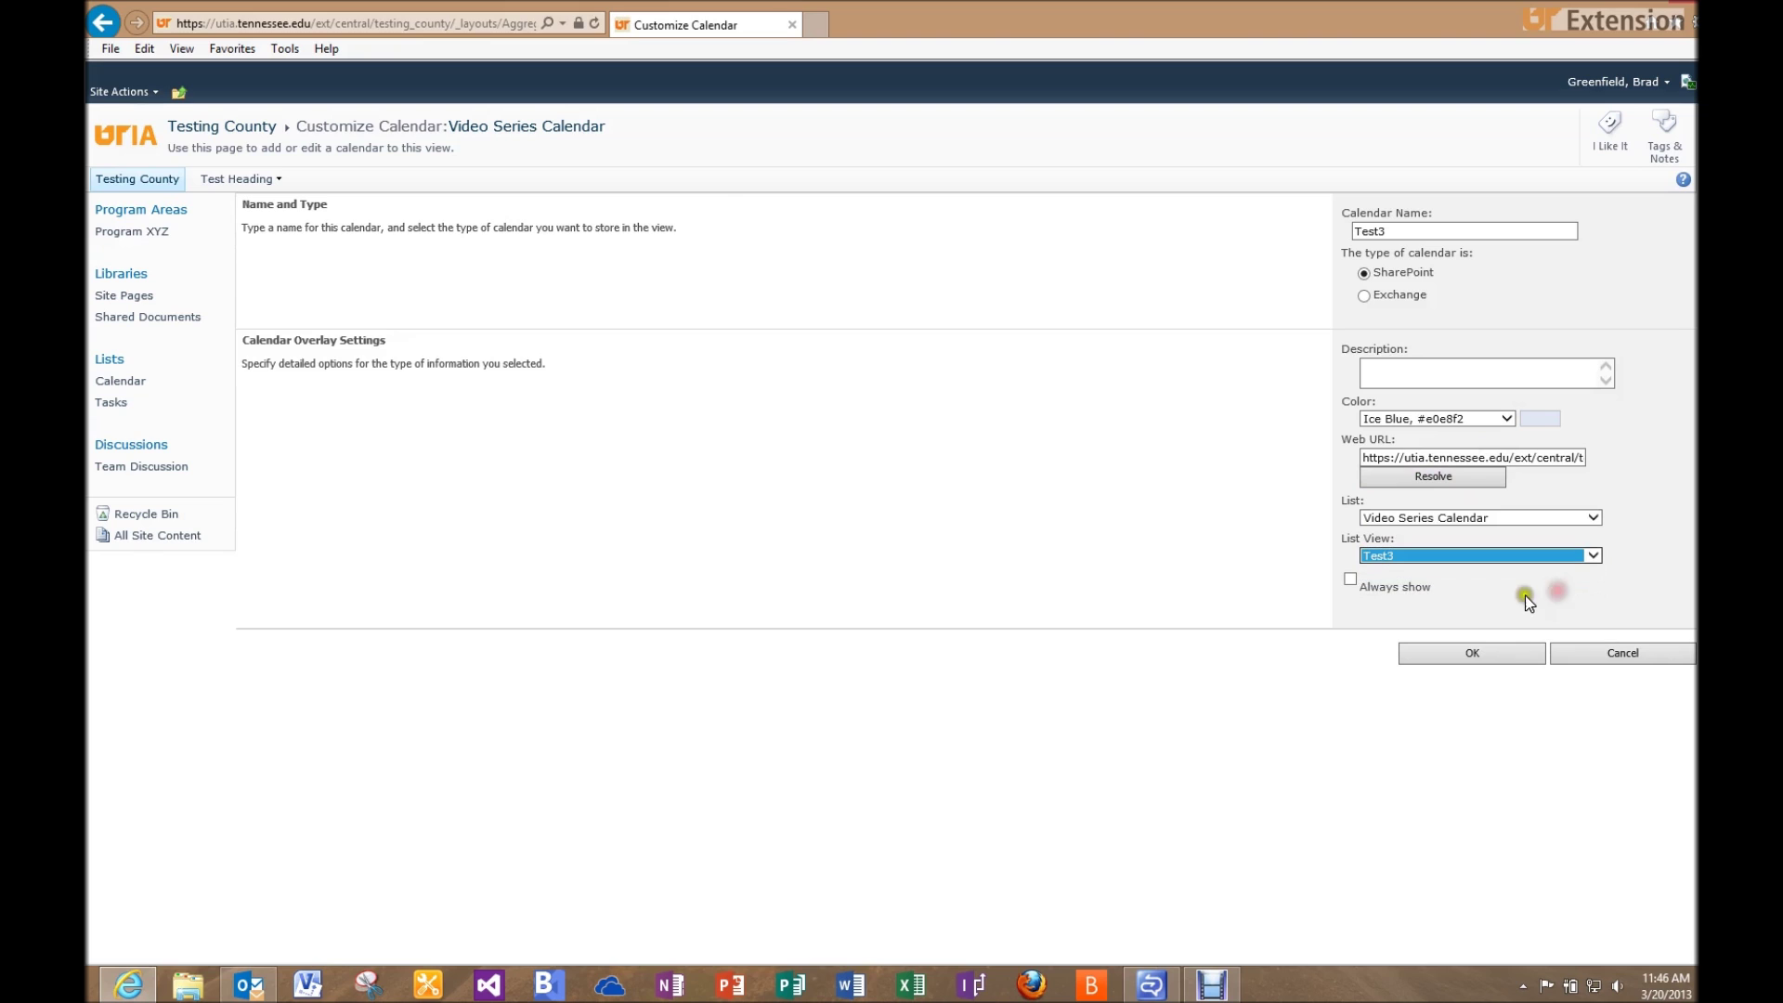
left_click(1351, 579)
left_click(1458, 650)
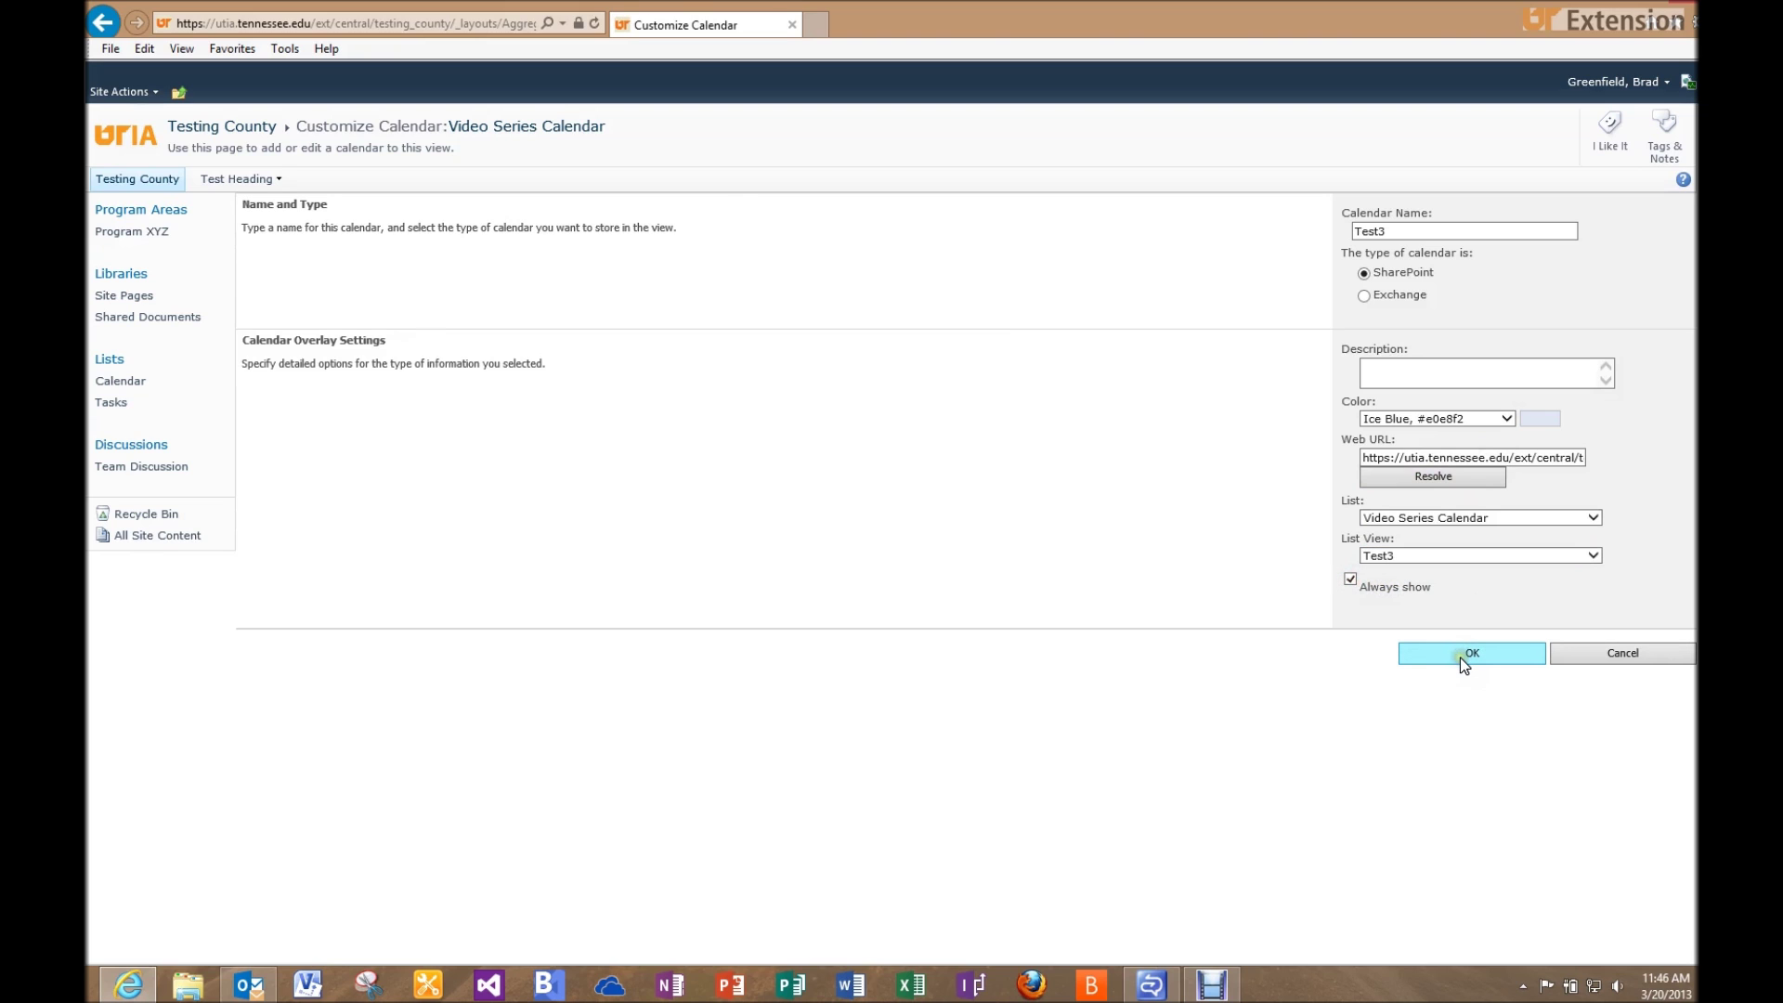
left_click(1461, 656)
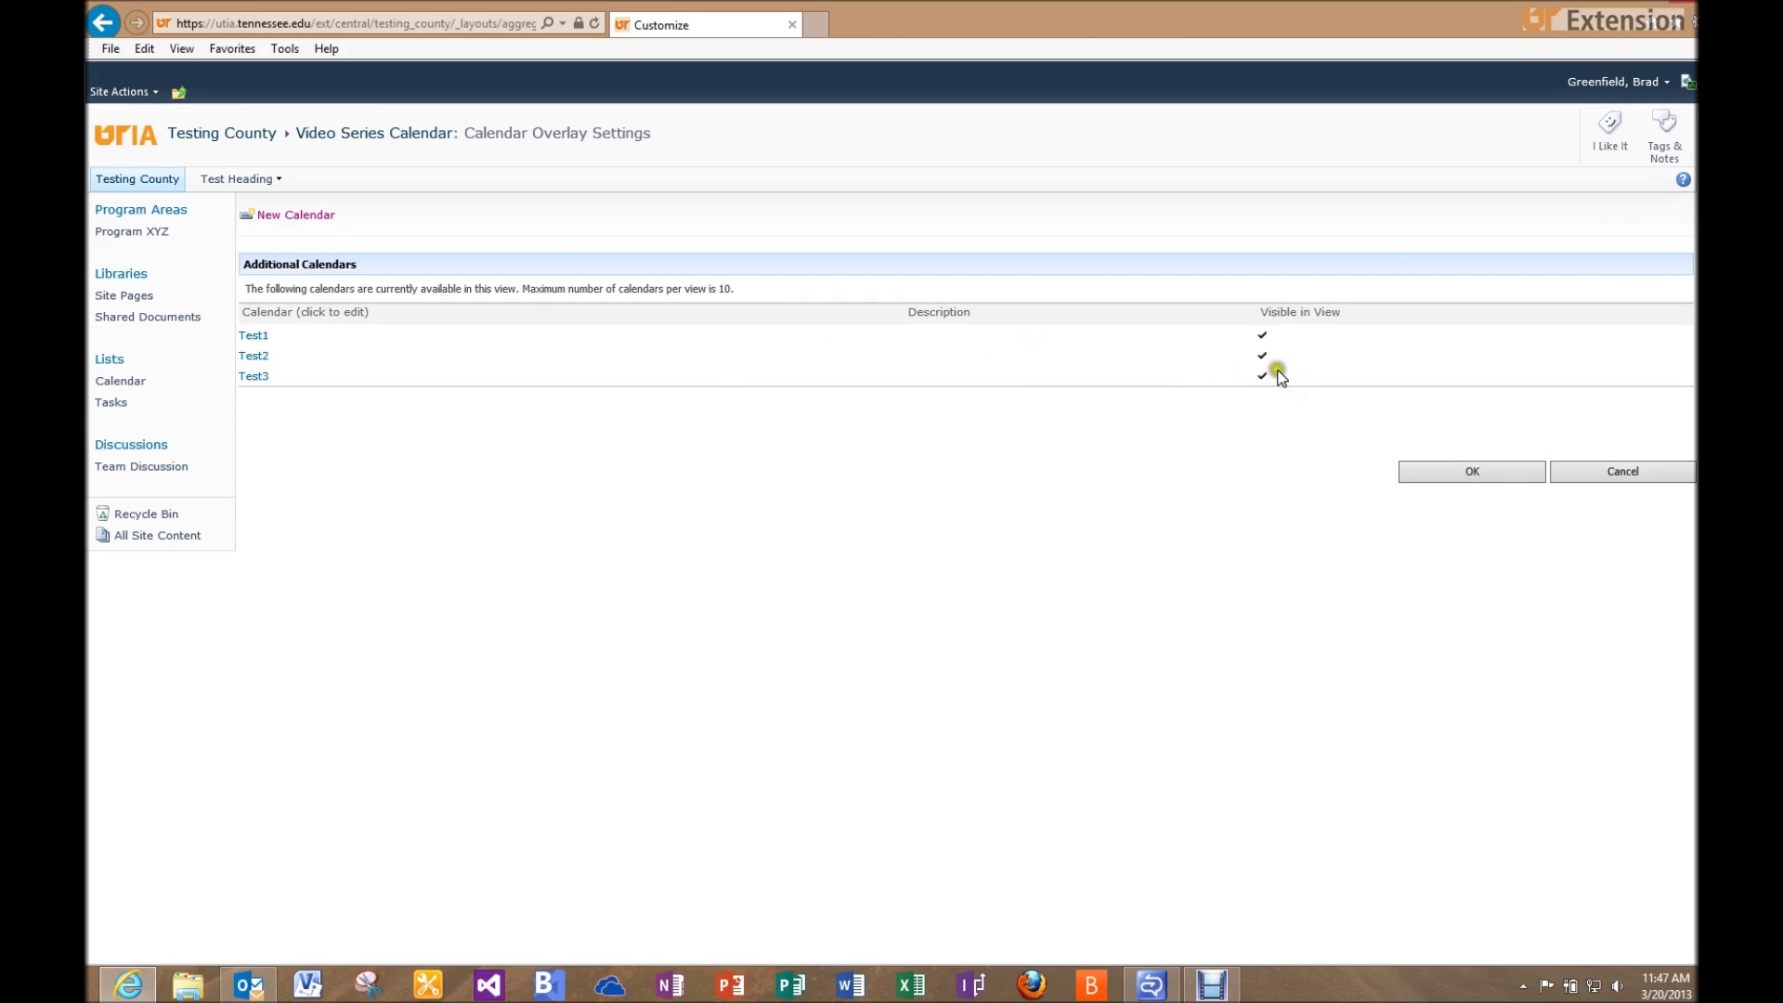
left_click(1489, 475)
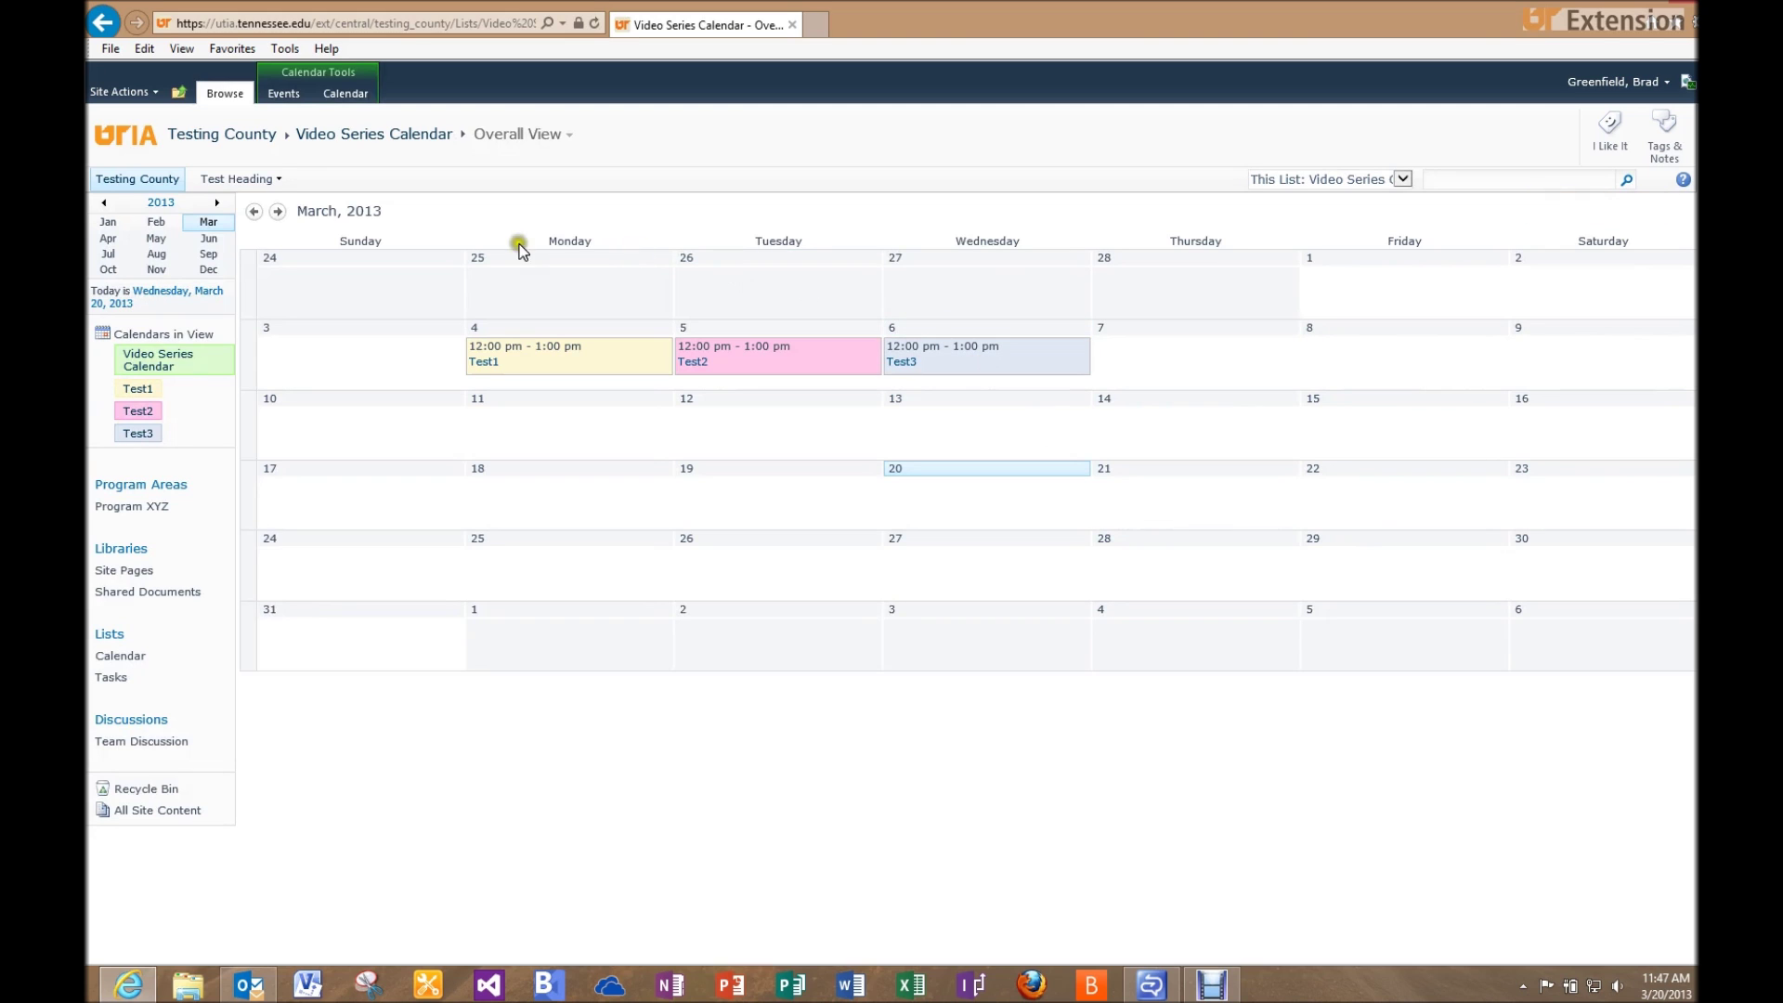
Step: Create a new page named Video Series in the Site Pages library
left_click(346, 94)
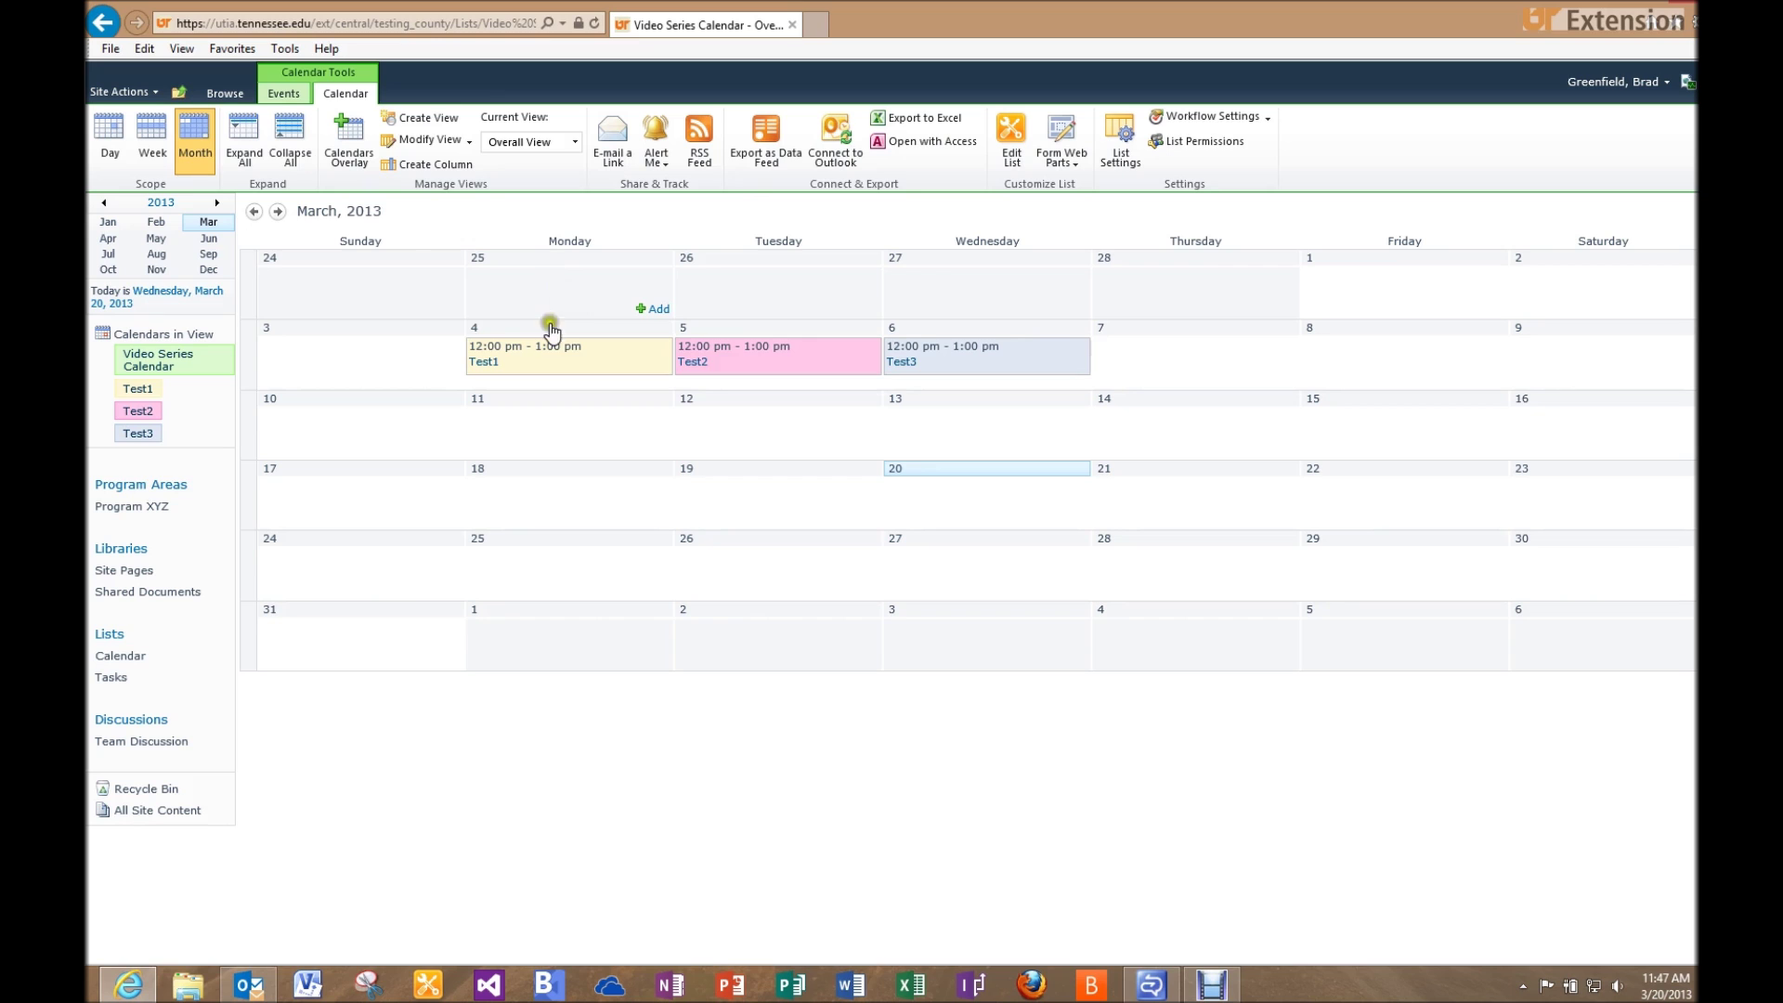
left_click(148, 96)
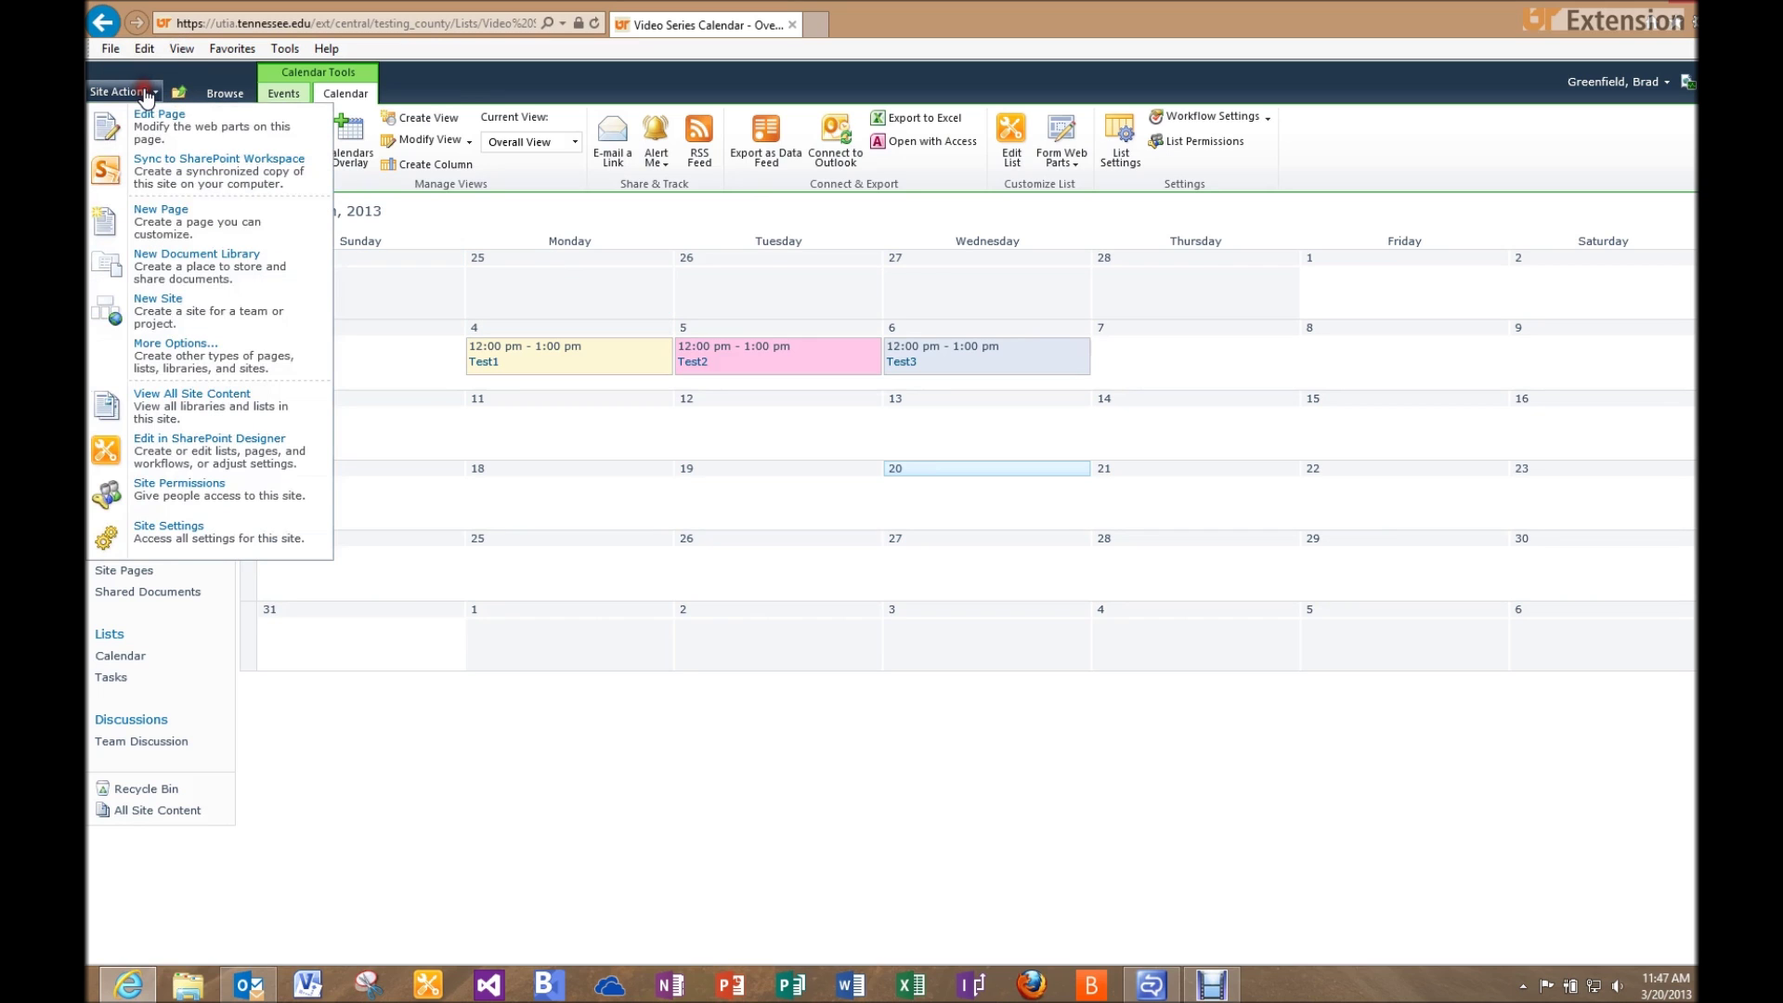
left_click(165, 228)
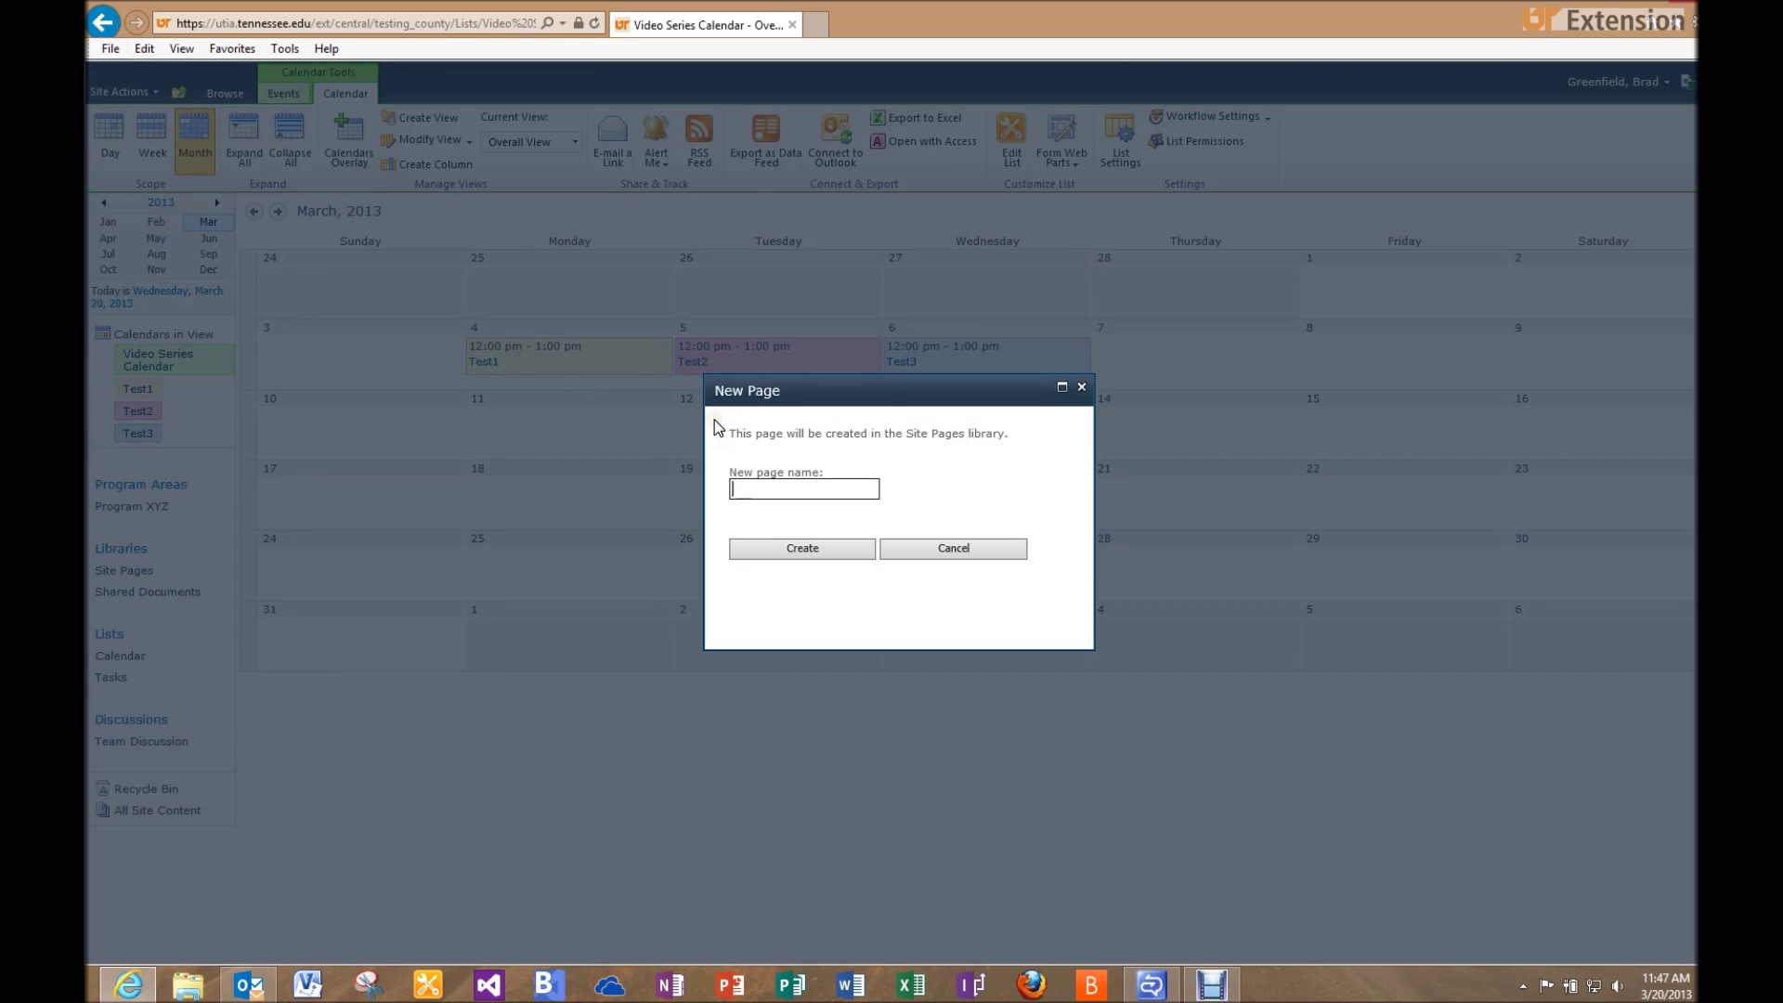
type("Video Series")
key("BackSpace")
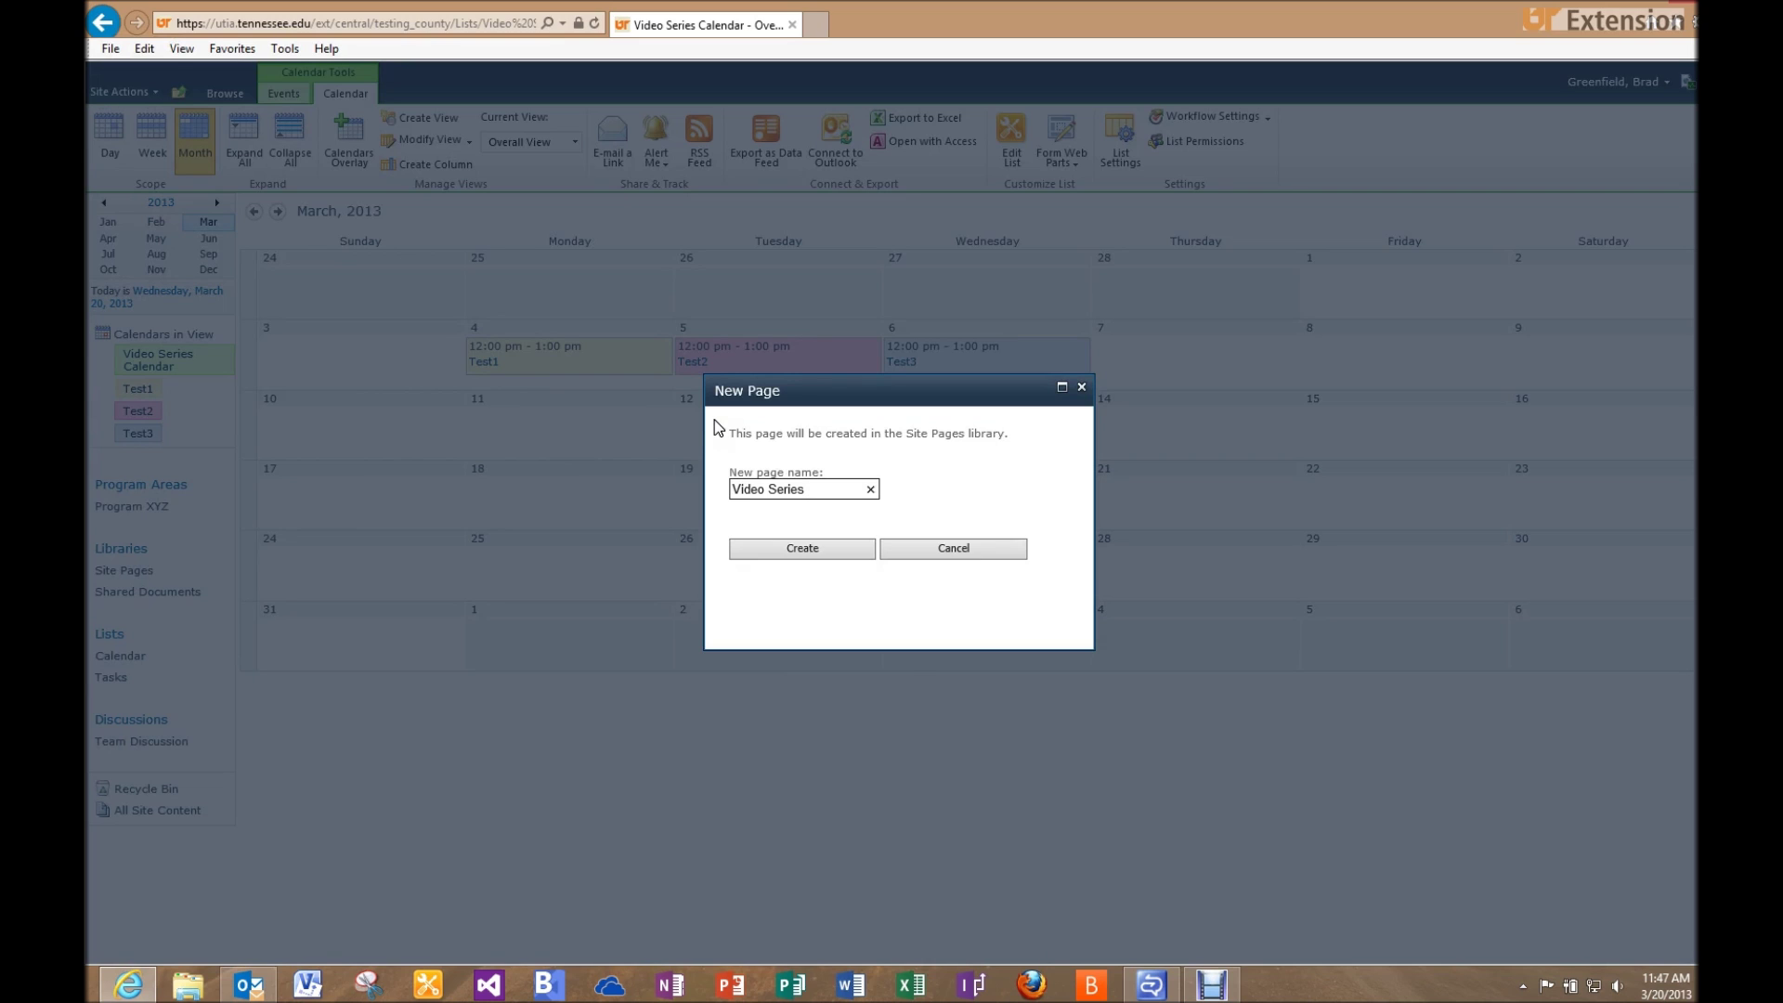
left_click(778, 546)
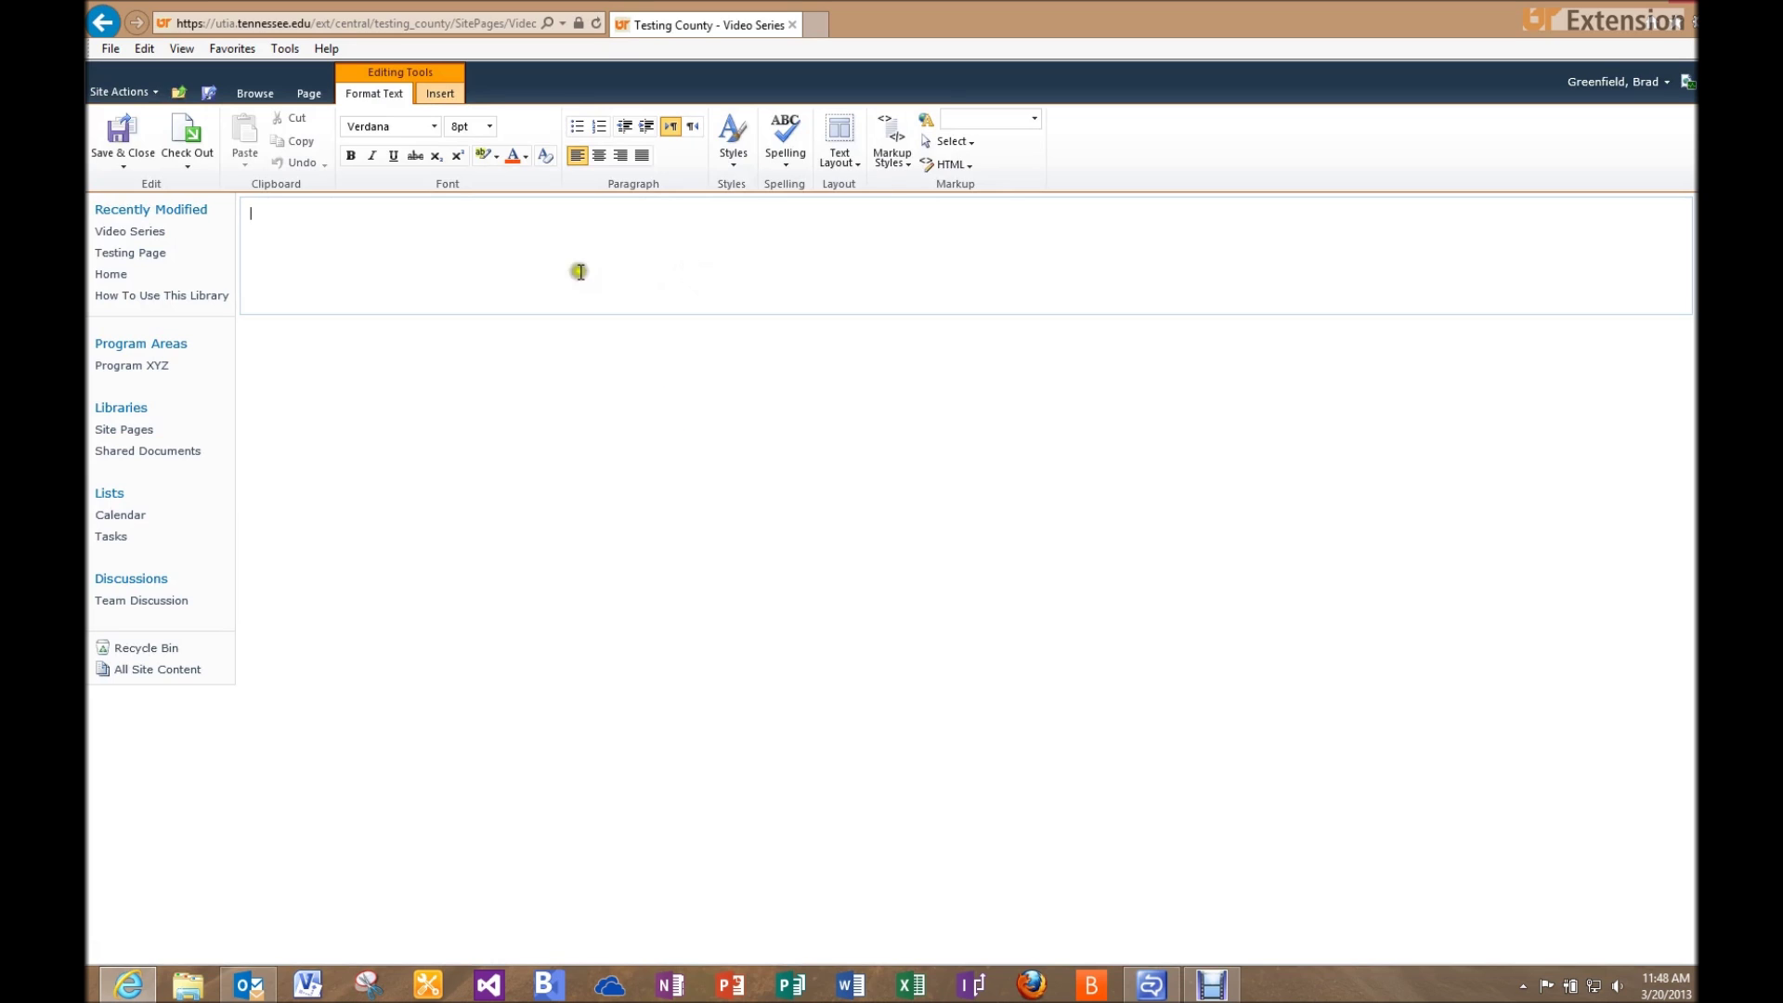
Step: Insert the Video Series Calendar as a web part in the page's Rich Content area
left_click(448, 93)
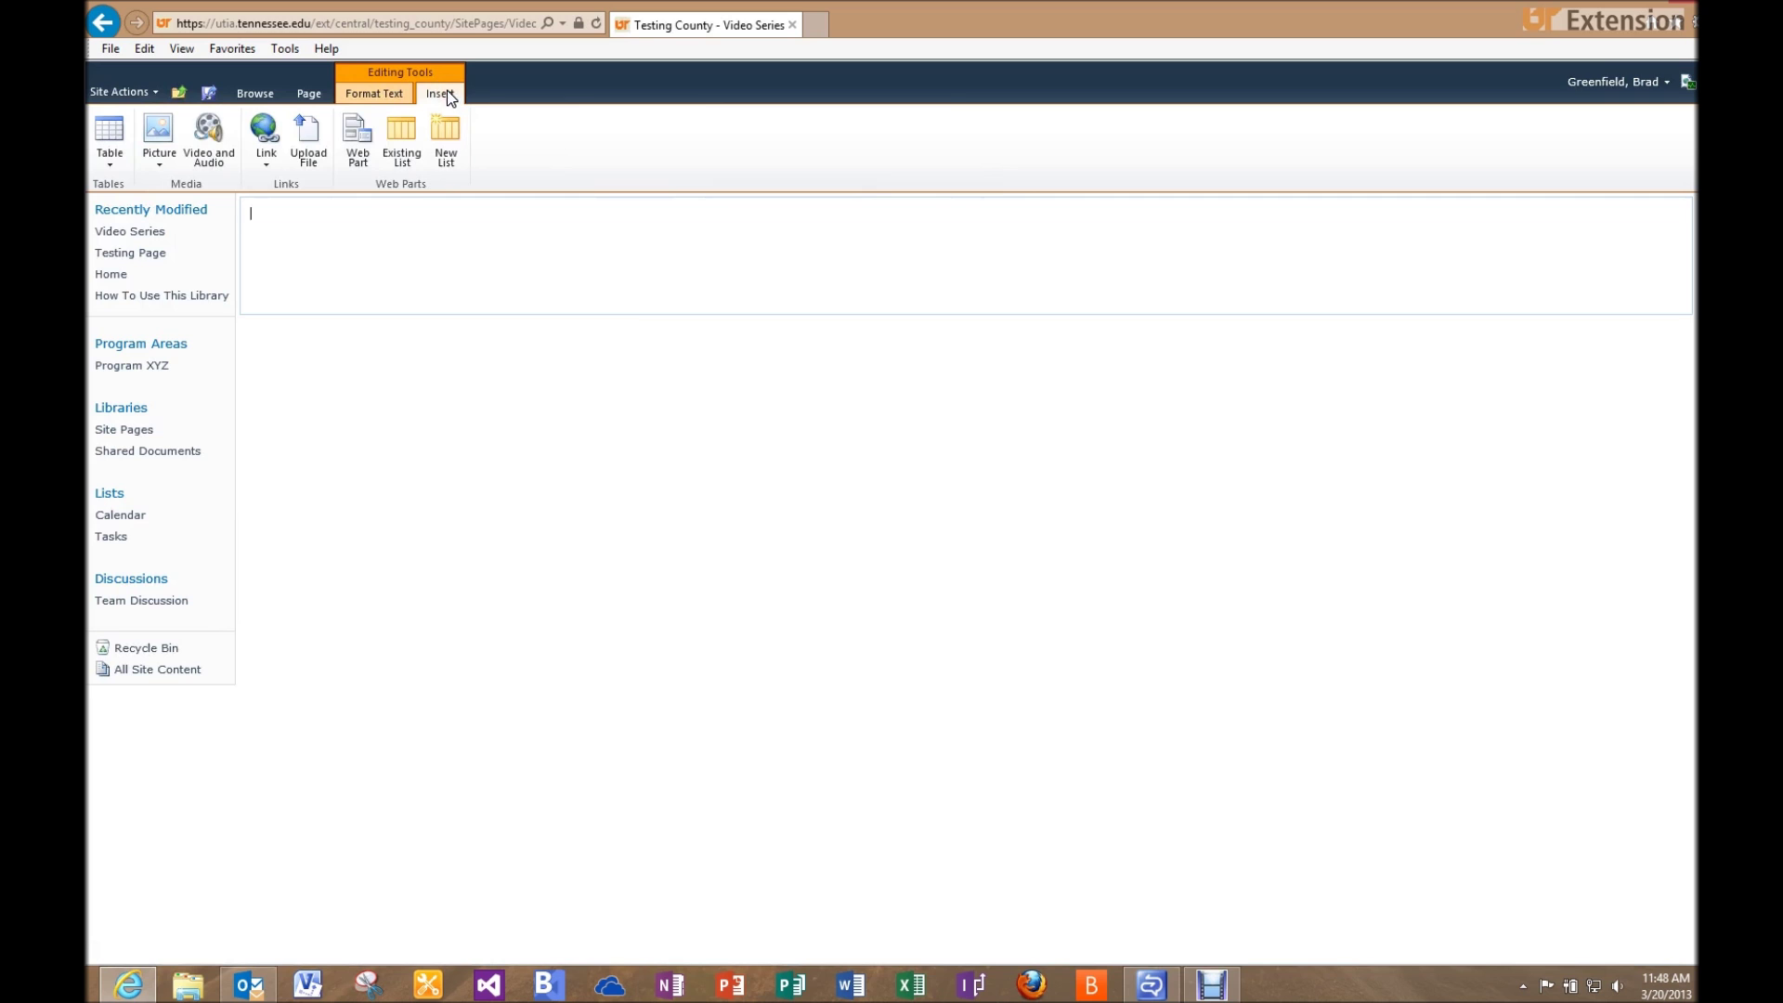
left_click(367, 158)
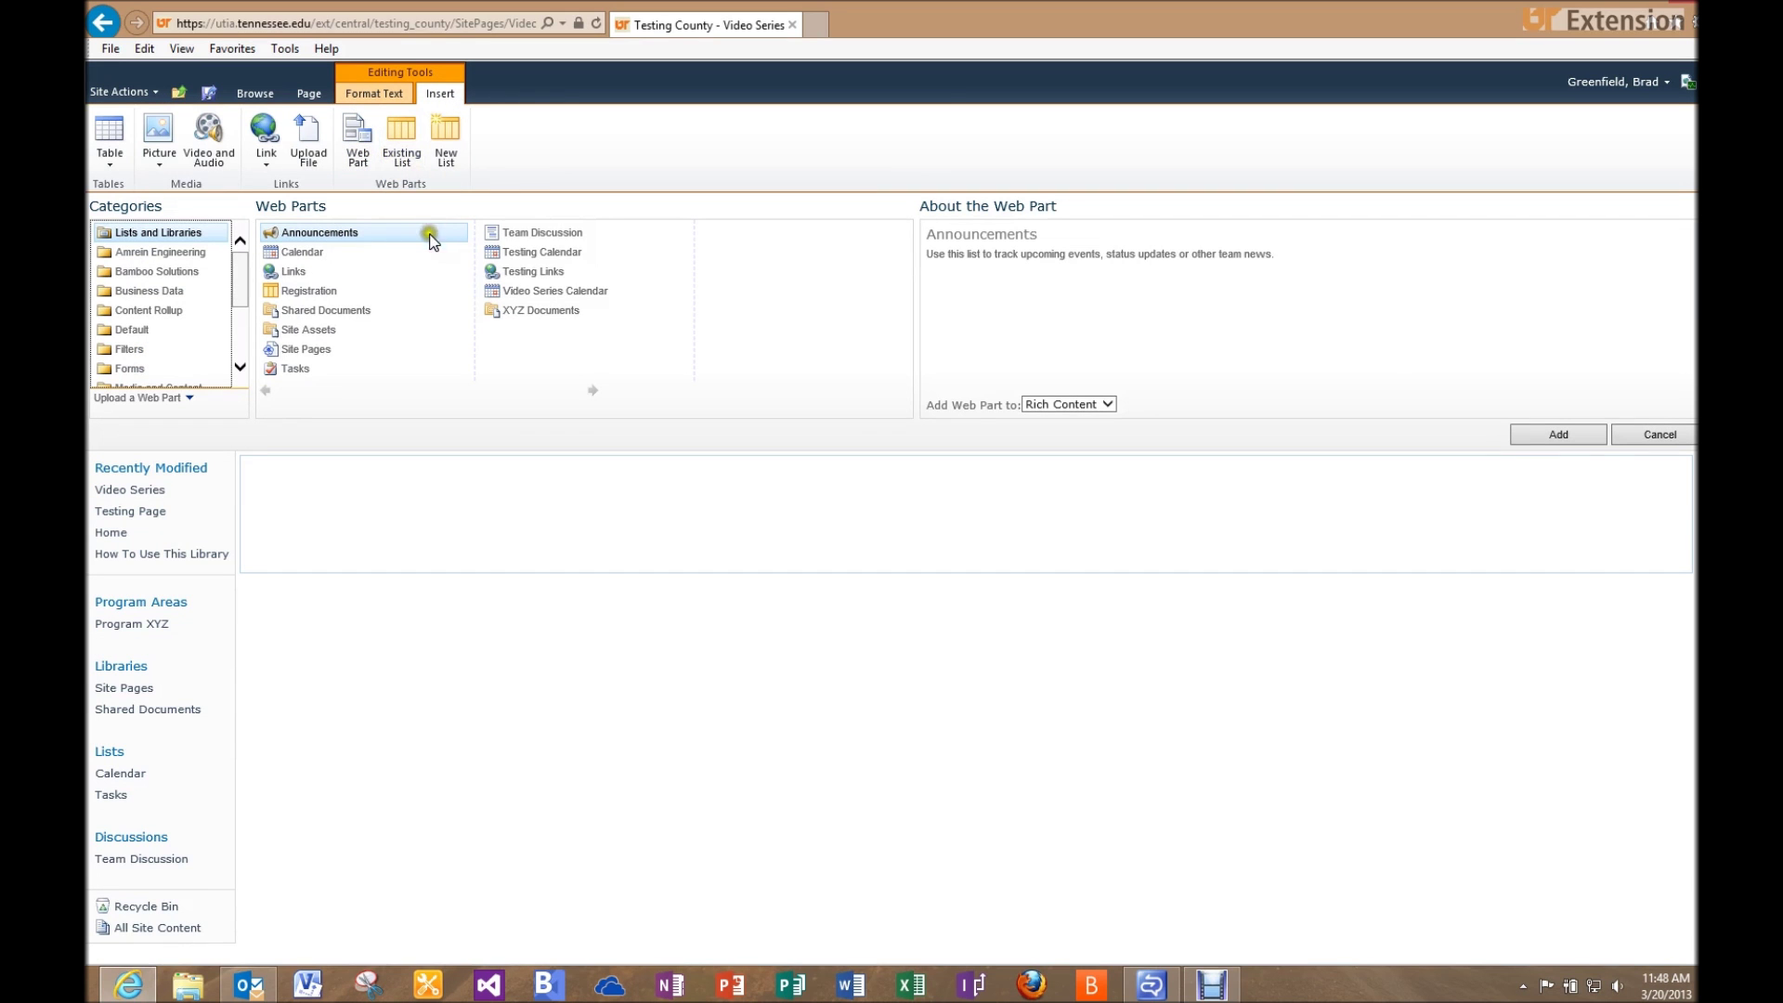
left_click(541, 295)
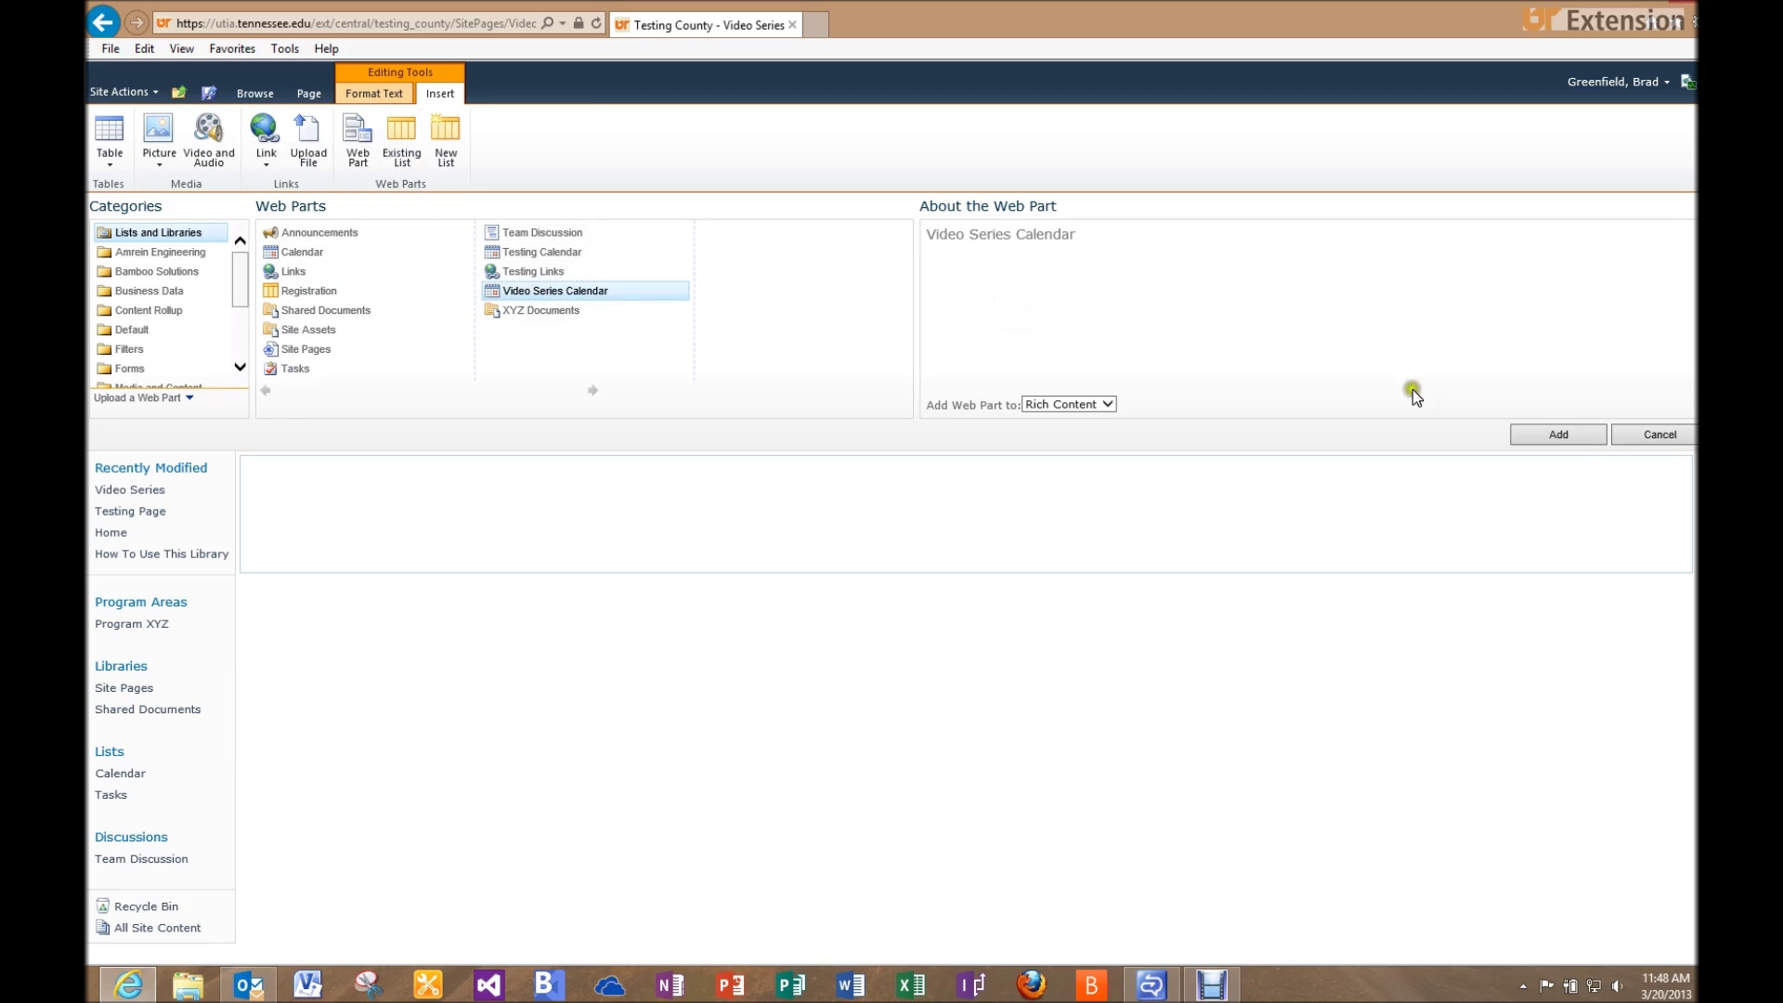
left_click(1581, 434)
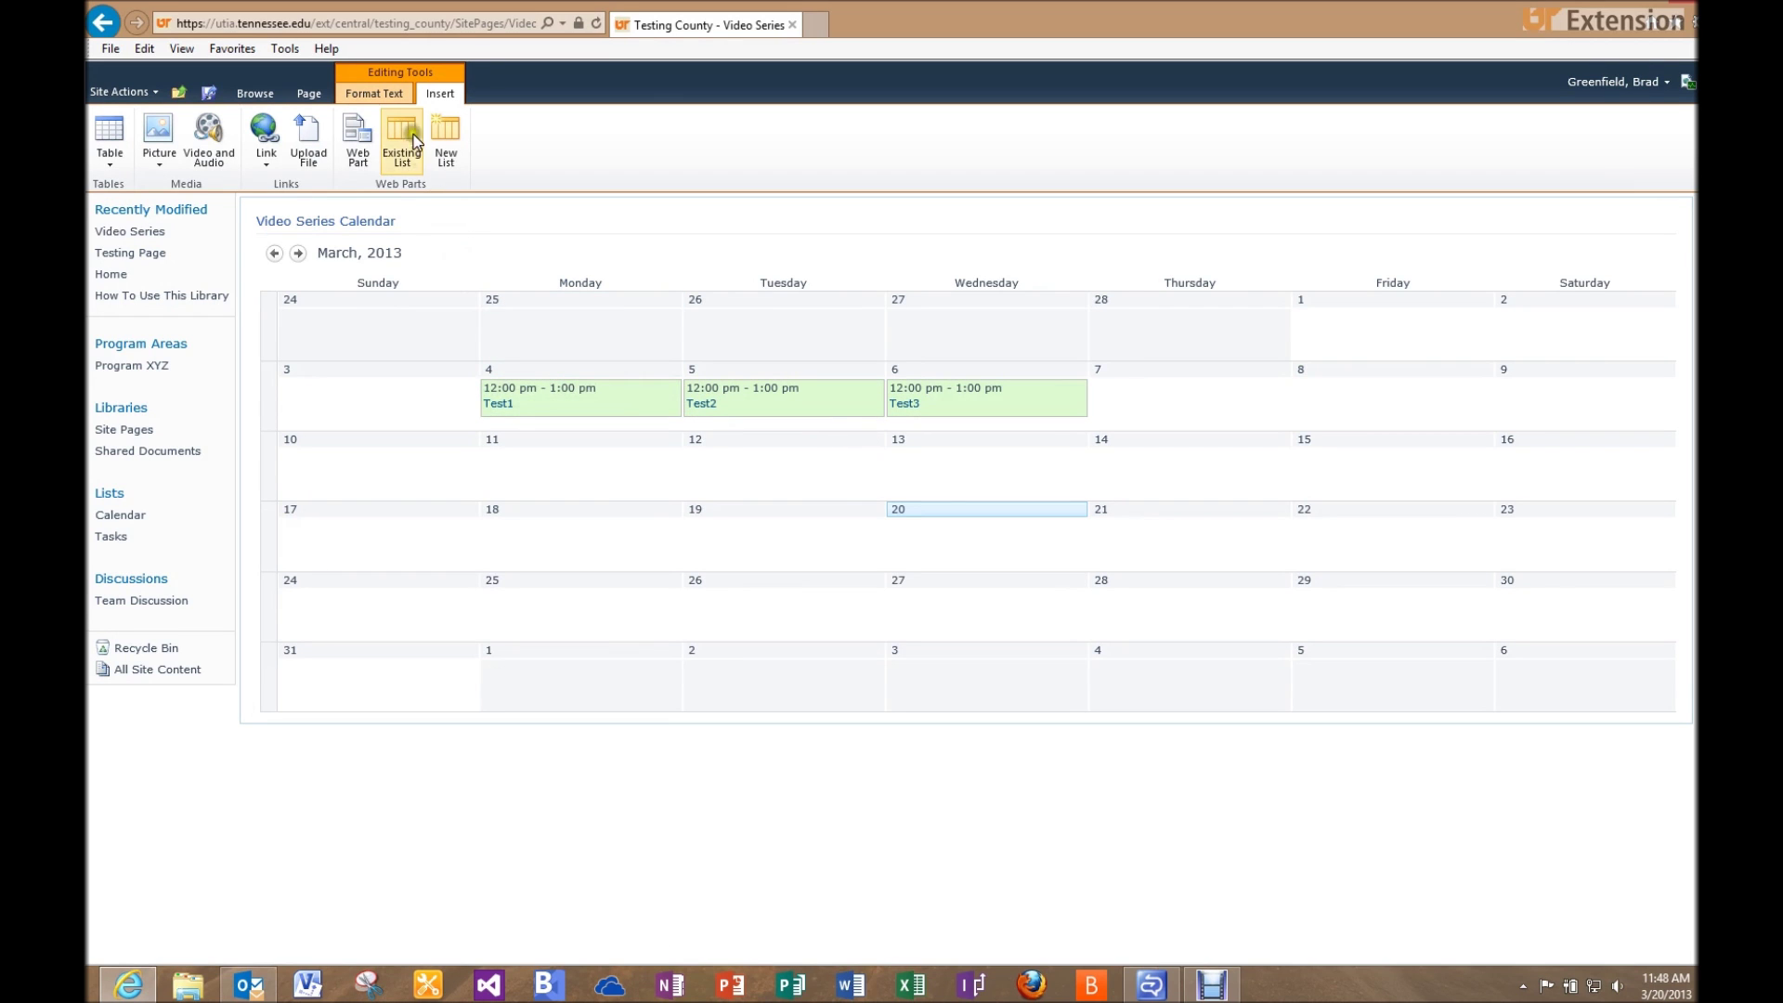
left_click(469, 246)
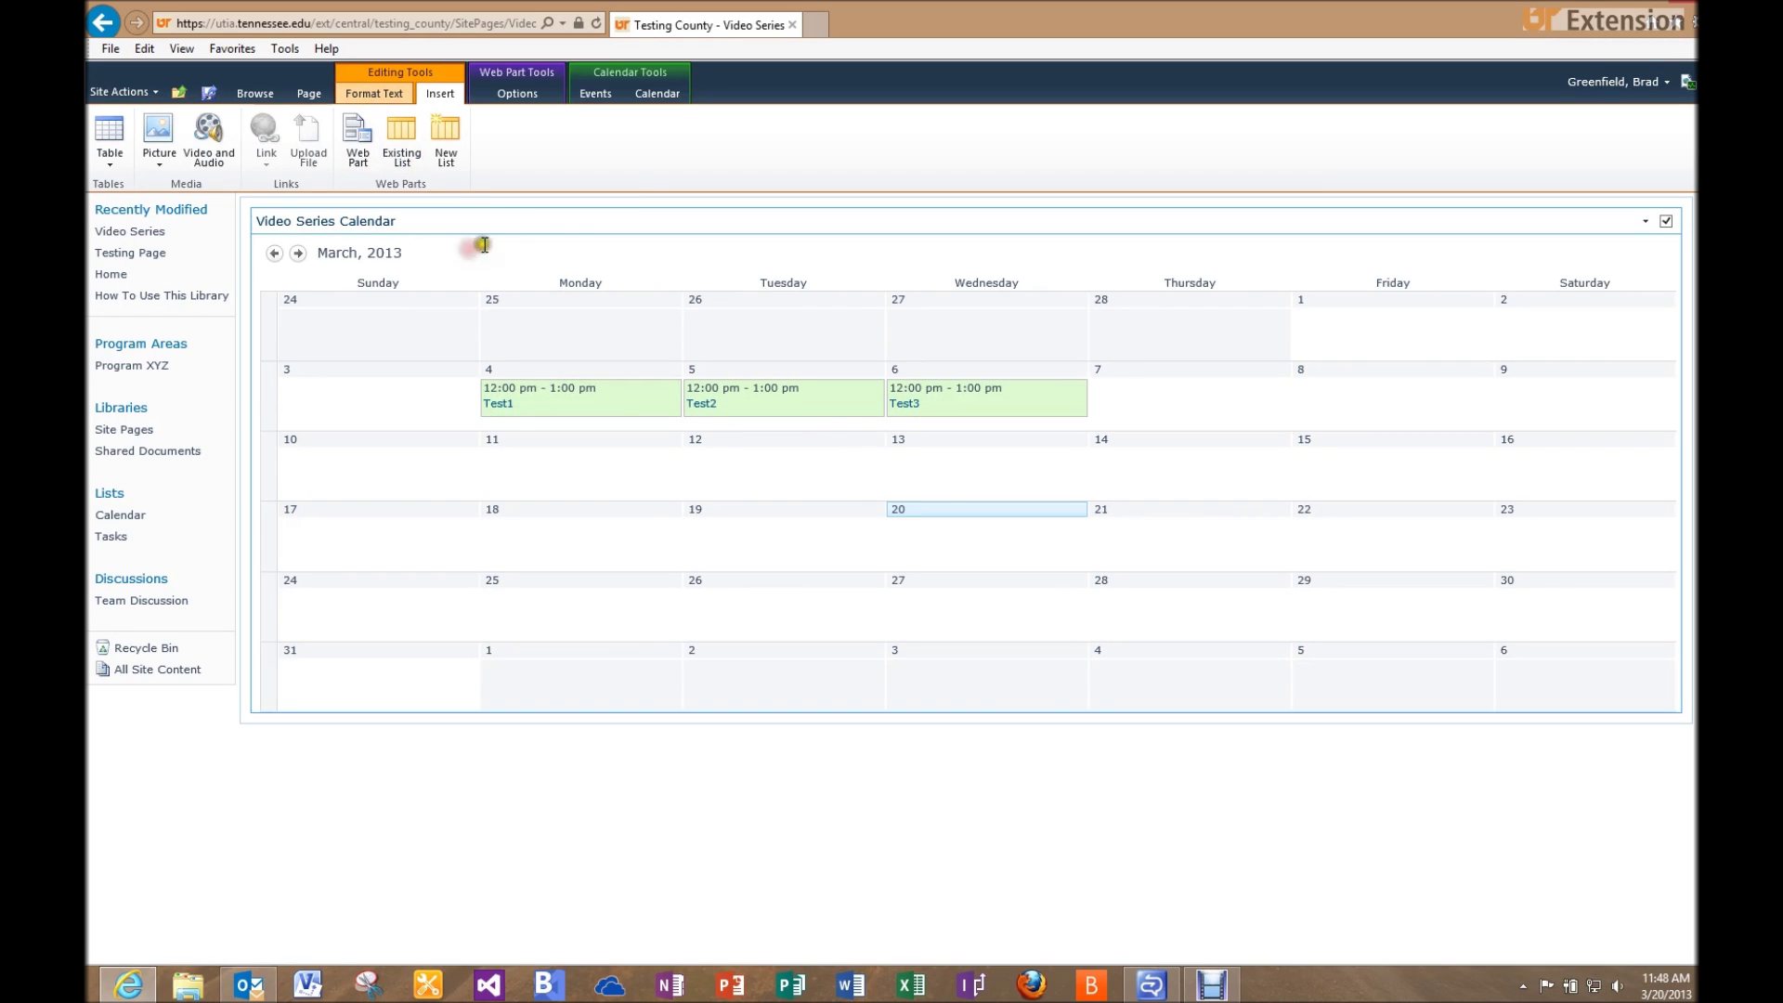
left_click(637, 95)
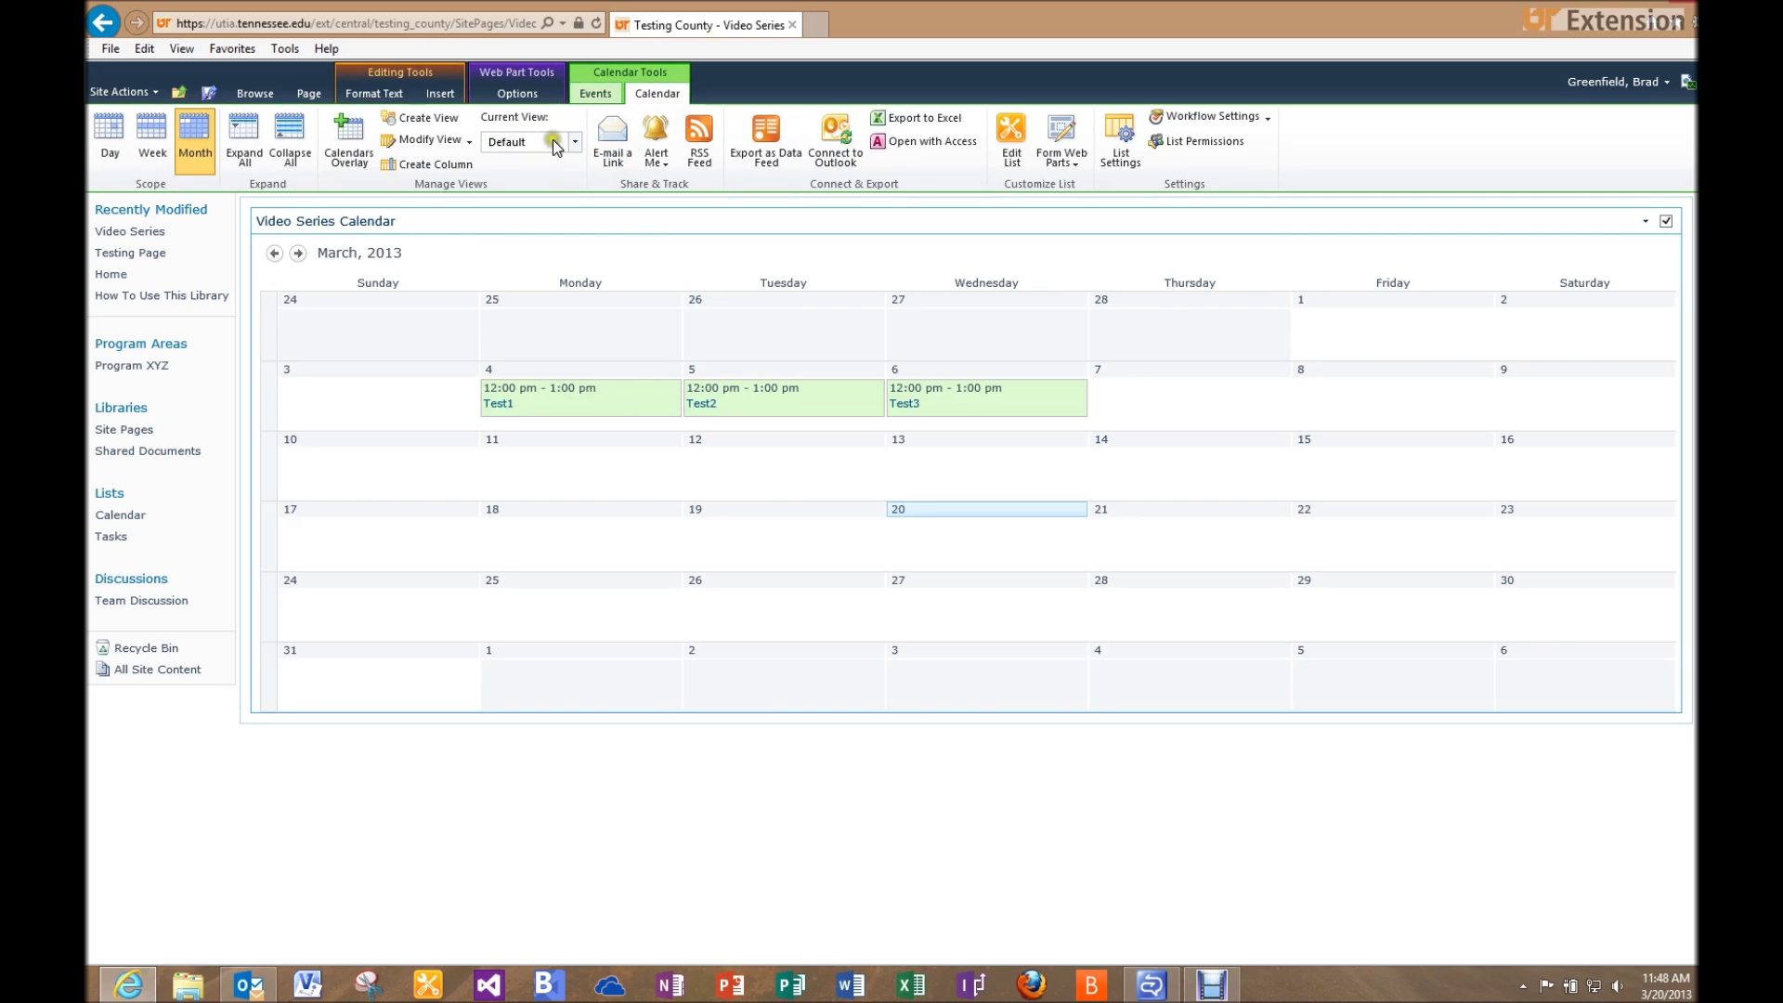
left_click(571, 145)
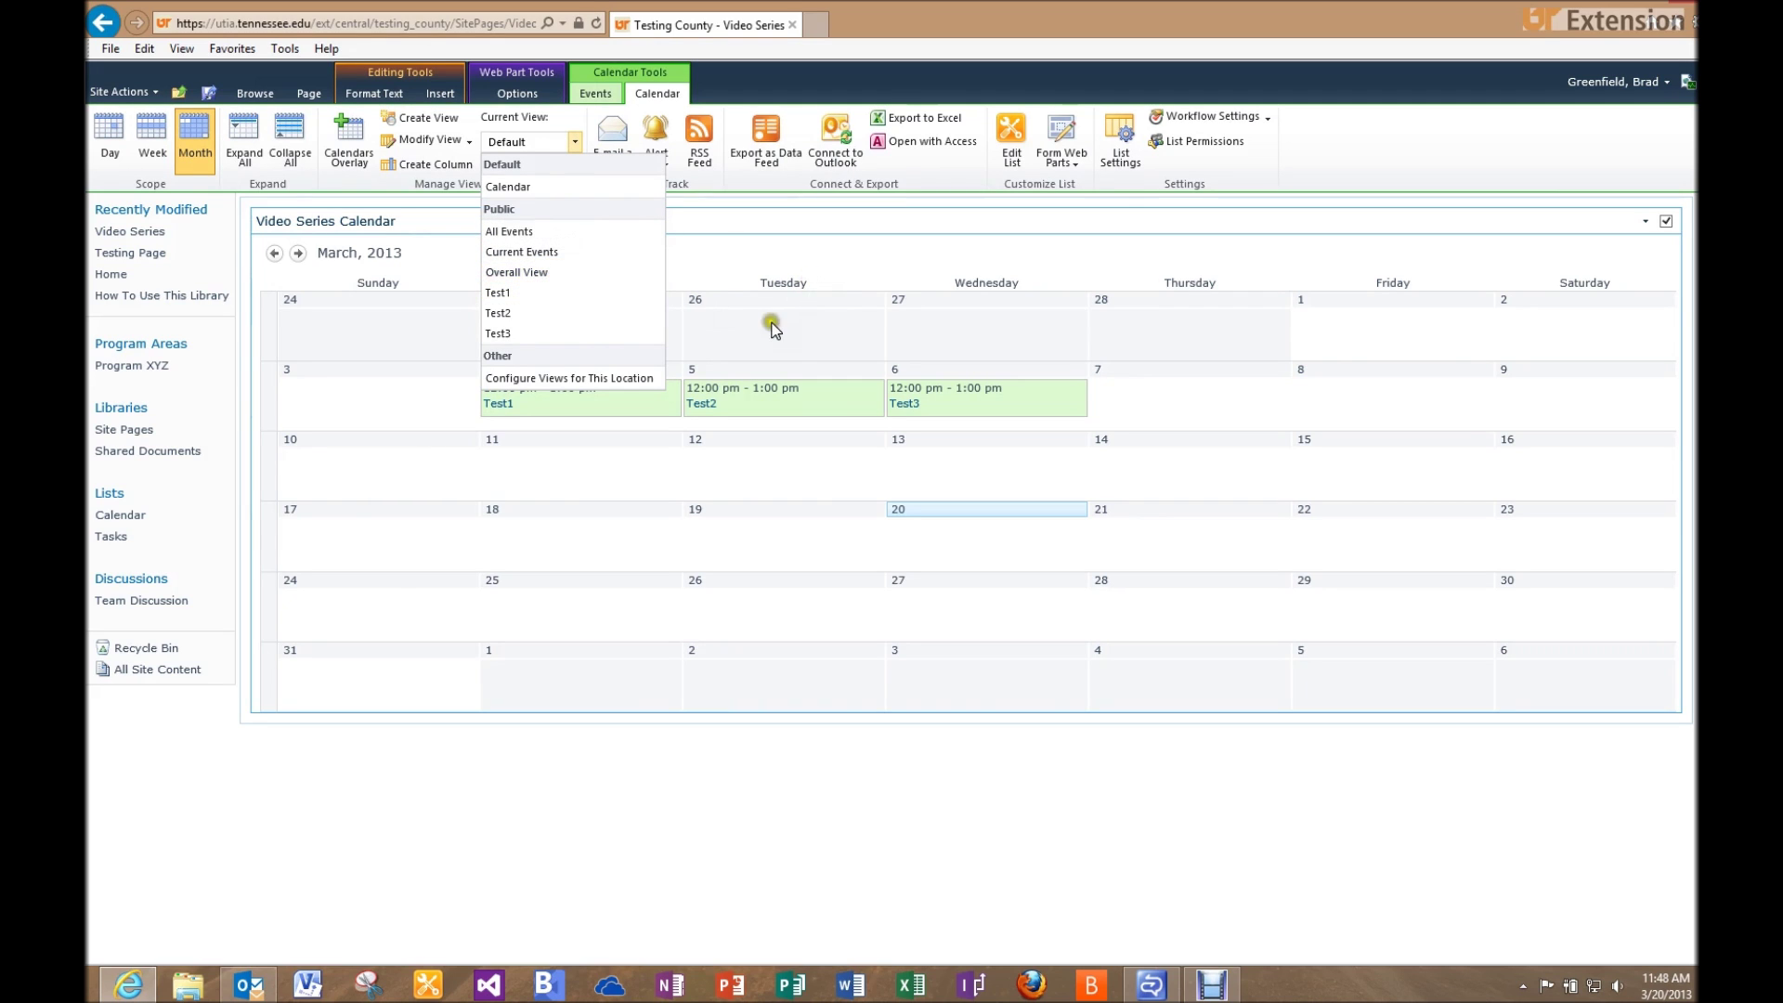
left_click(731, 254)
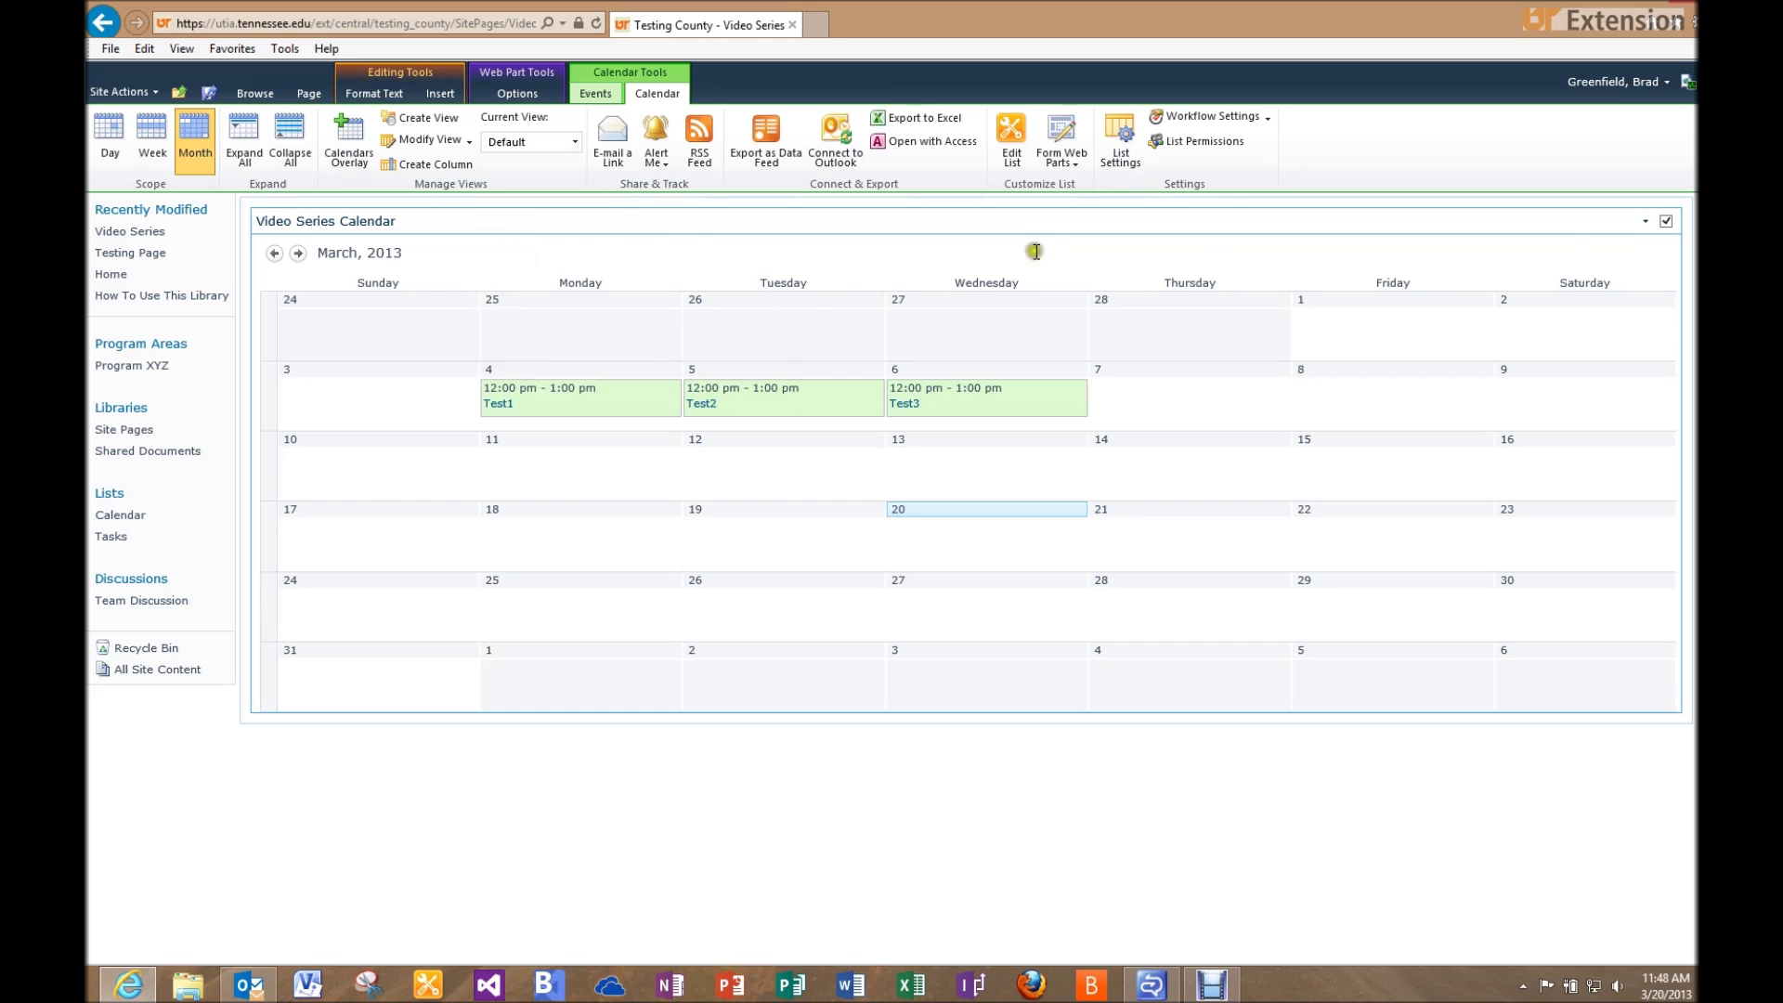
Step: Set the calendar web part's selected view to Overall View, apply it, and save and close the page
left_click(1645, 225)
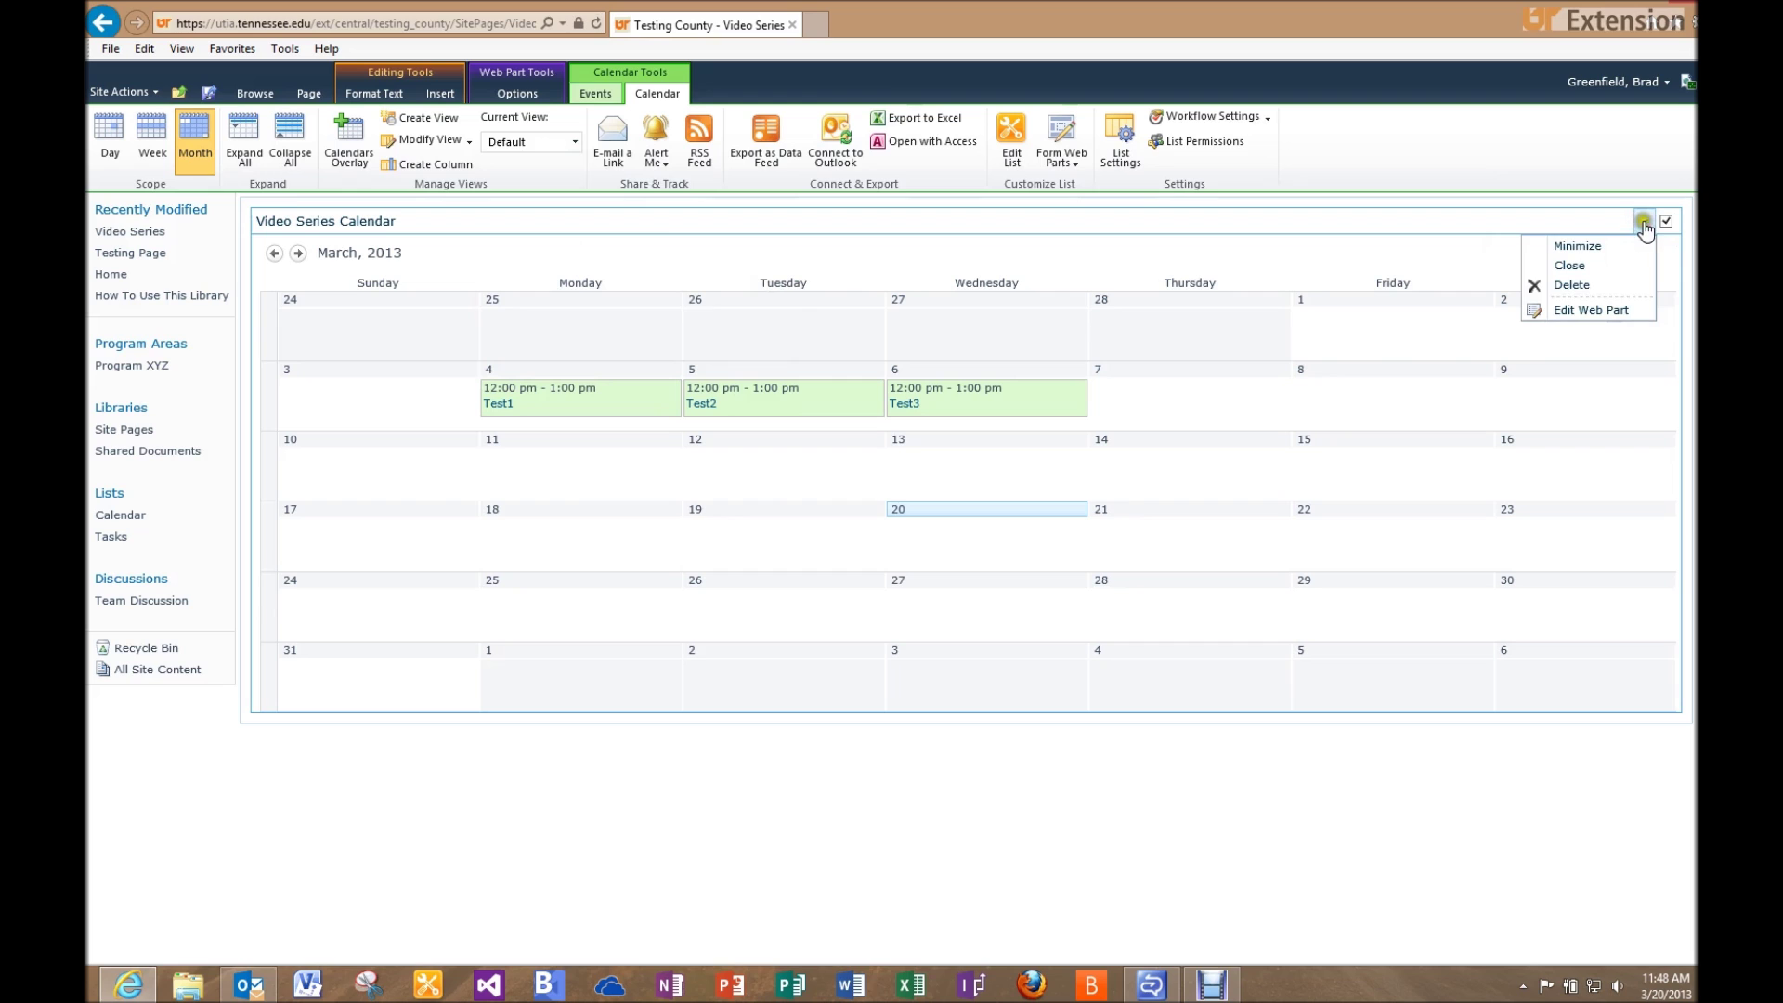
left_click(1625, 312)
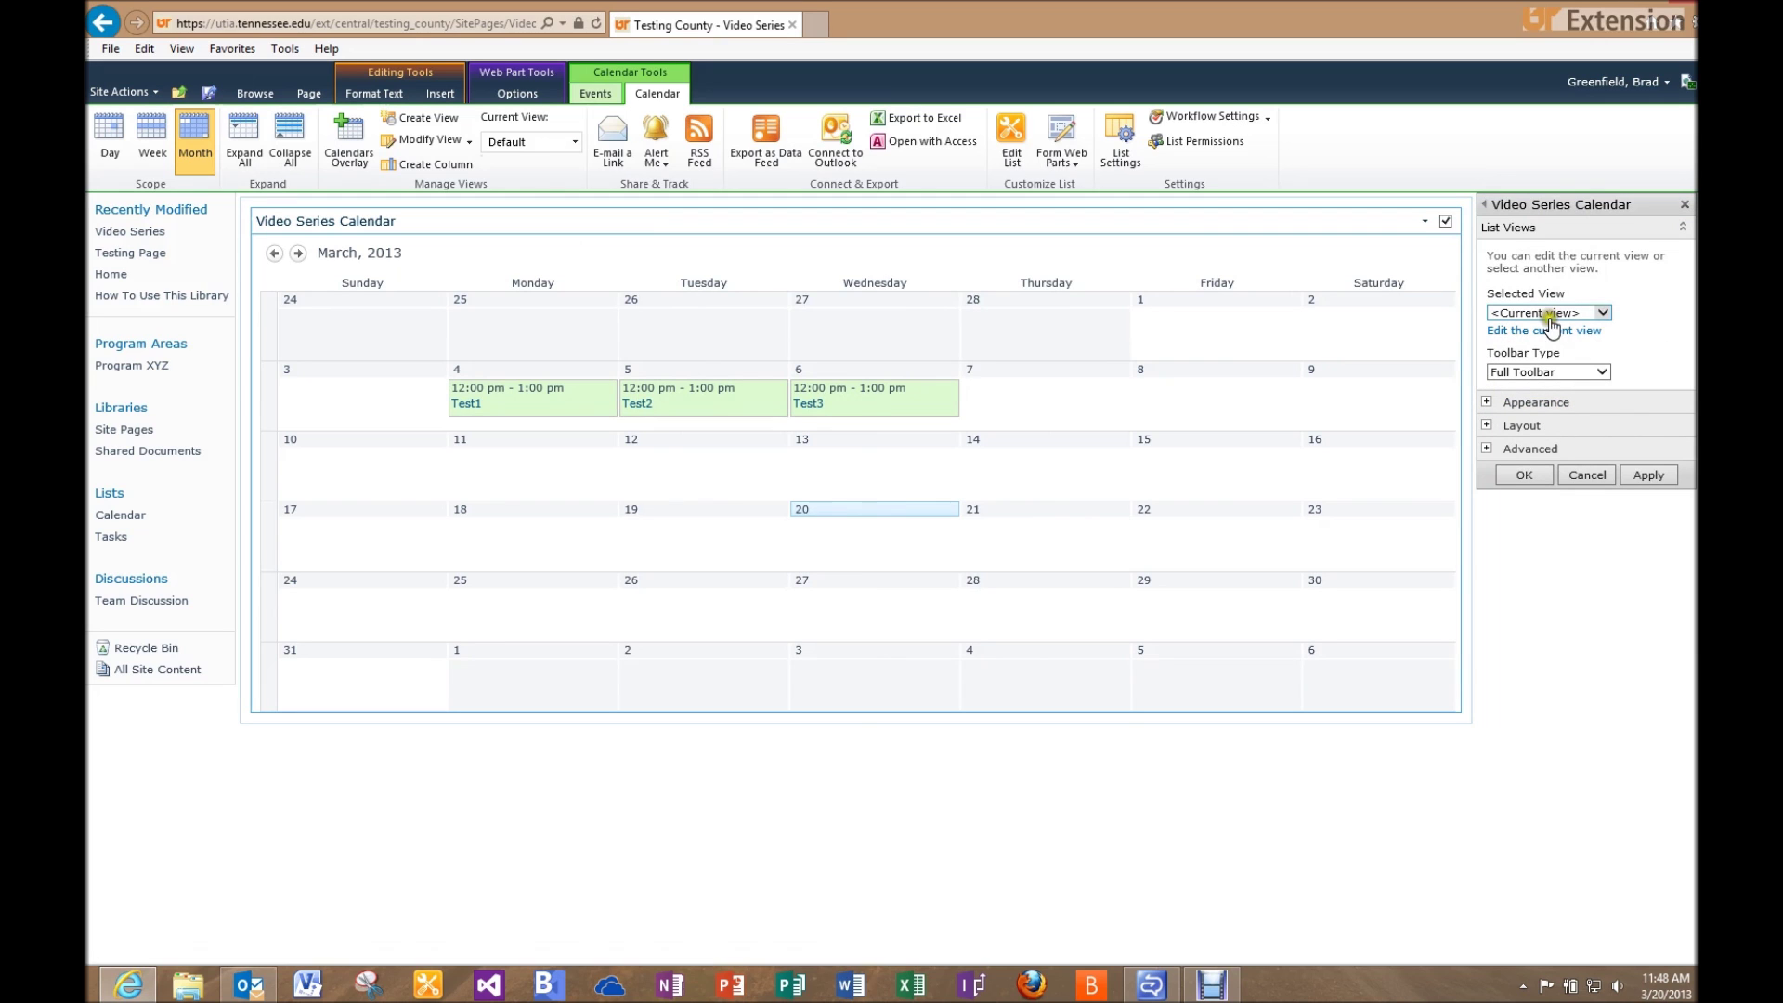
left_click(1604, 315)
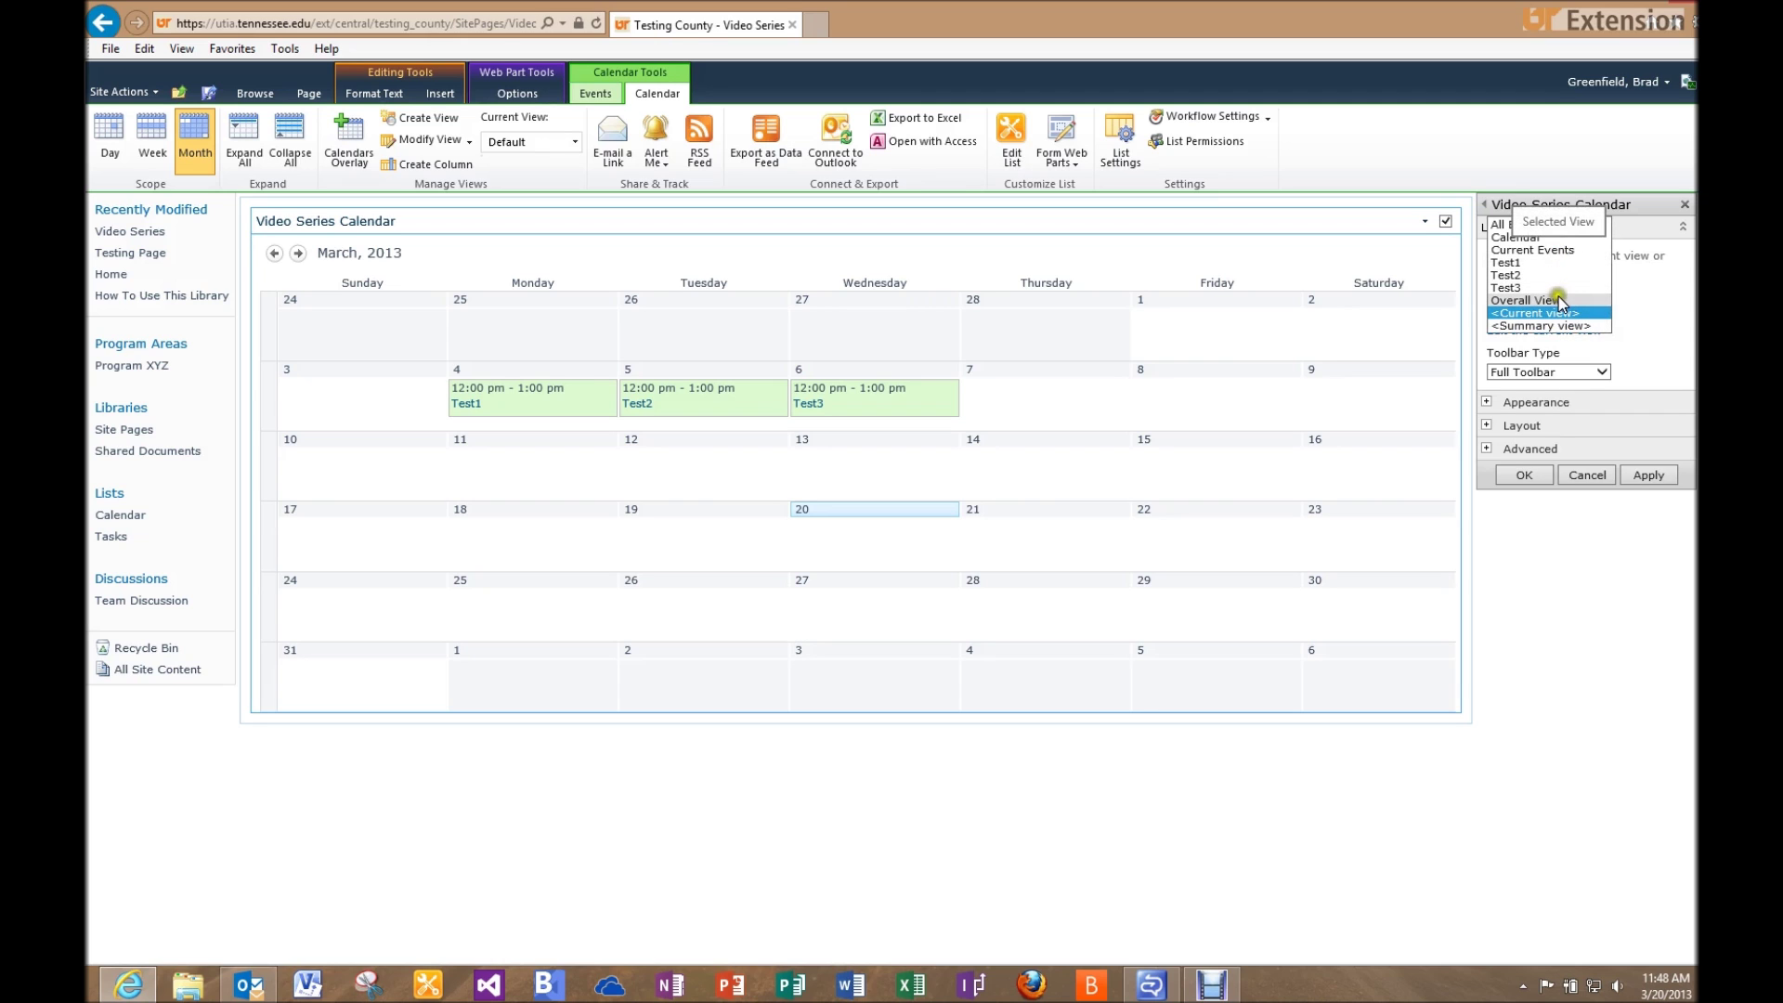
left_click(1546, 300)
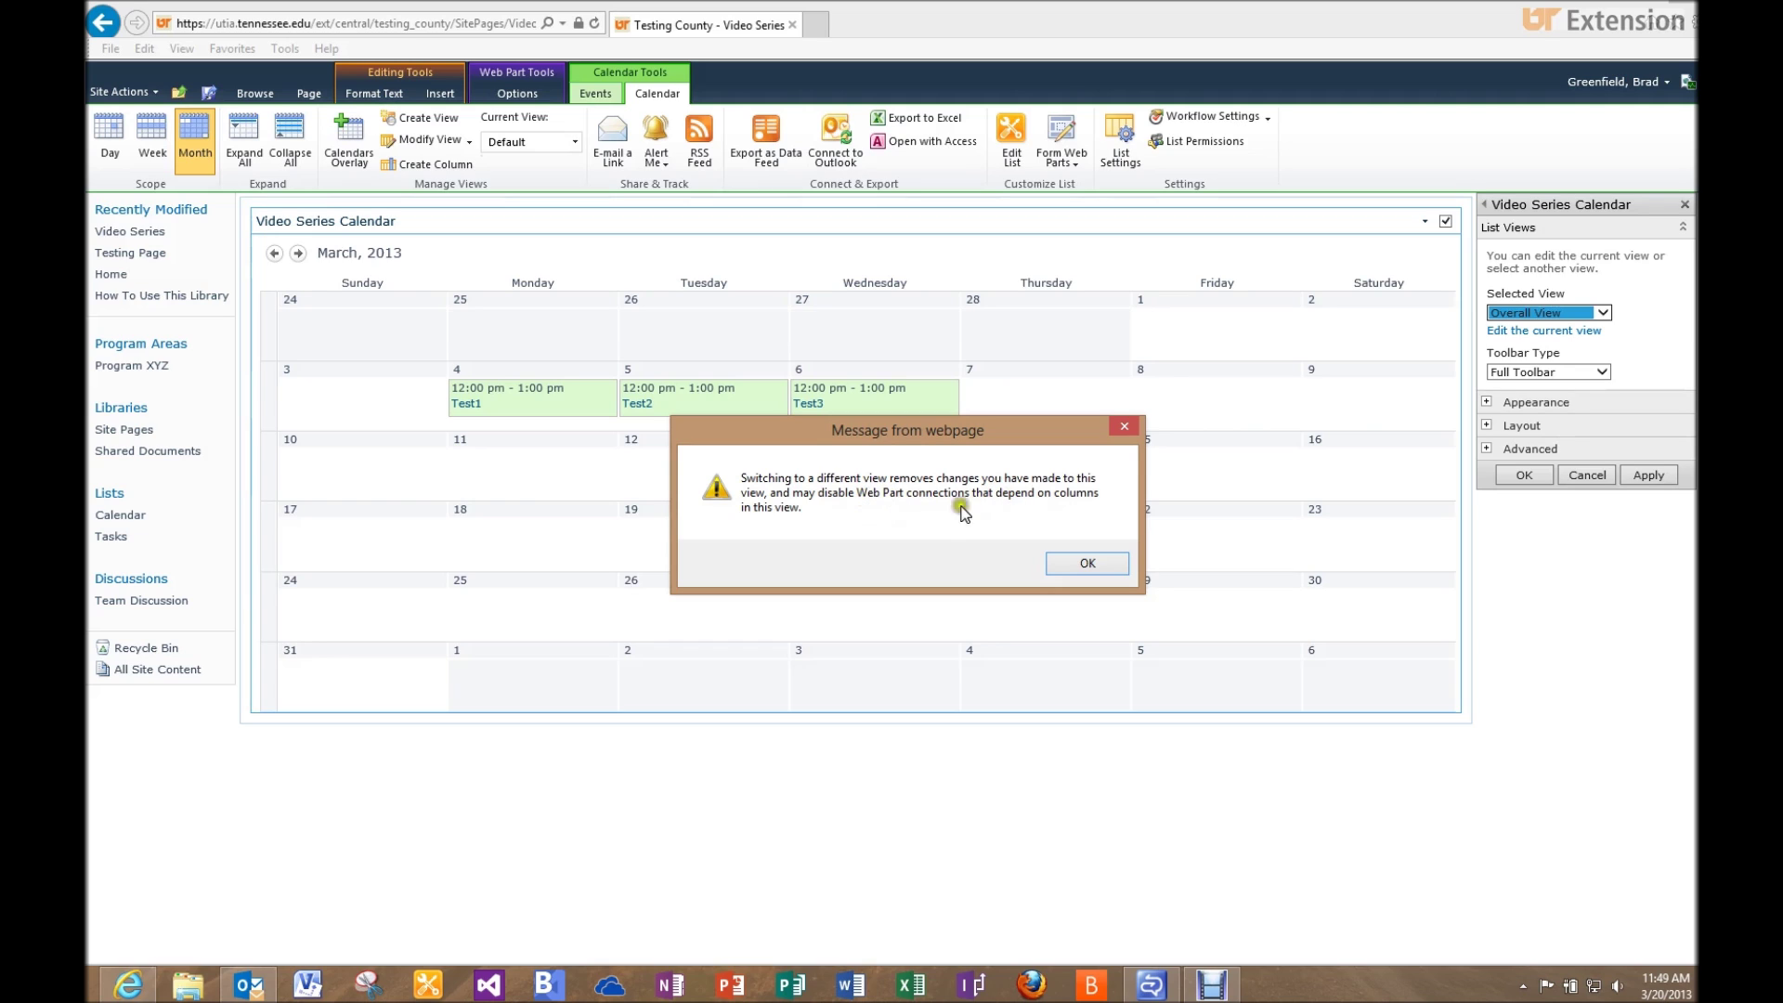
left_click(1082, 562)
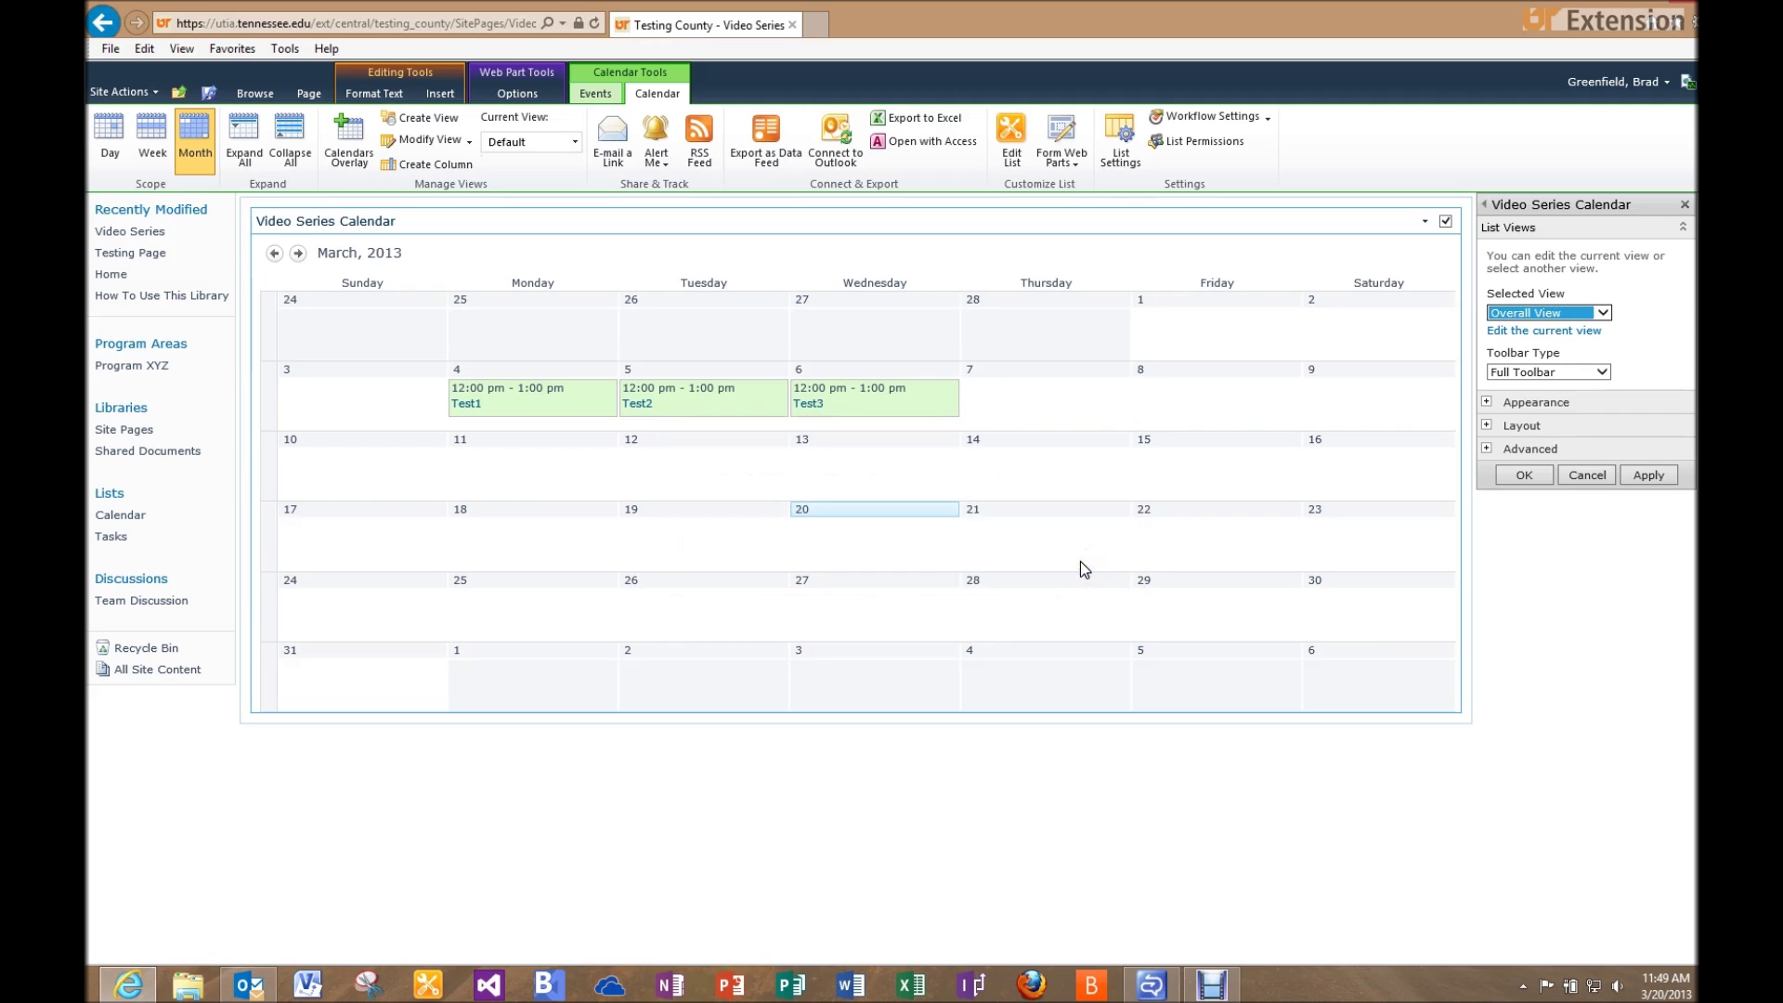
left_click(1632, 477)
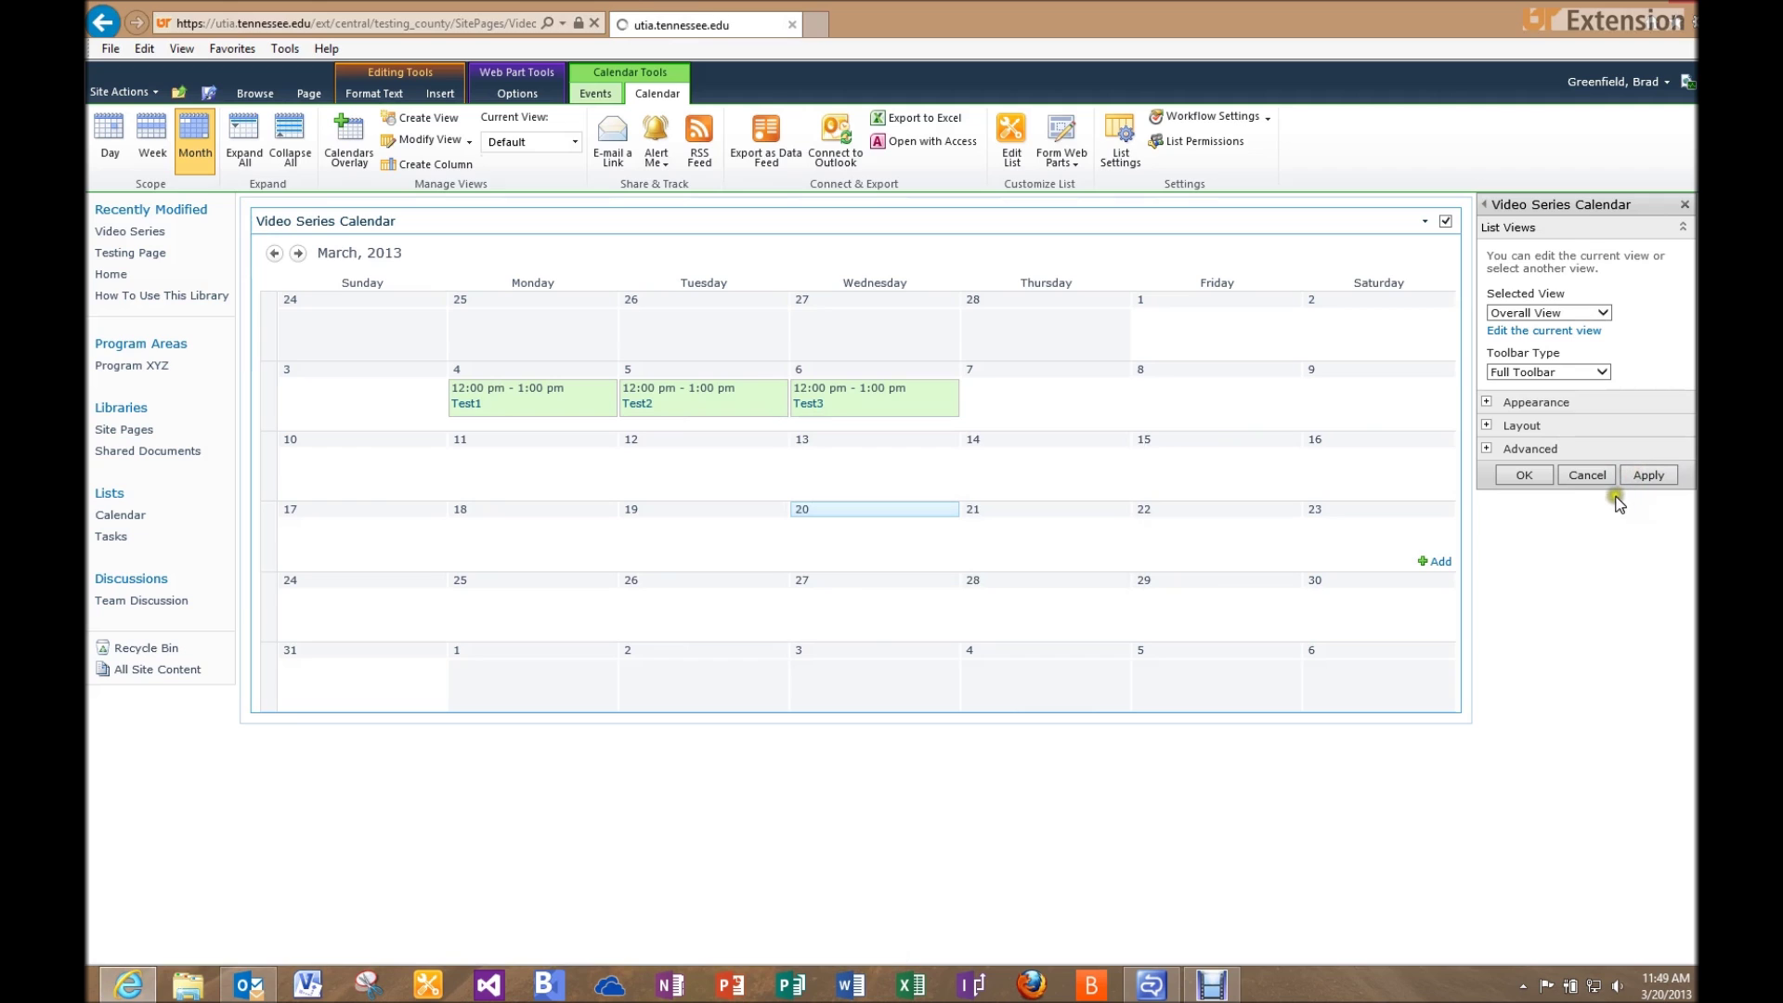
left_click(1525, 477)
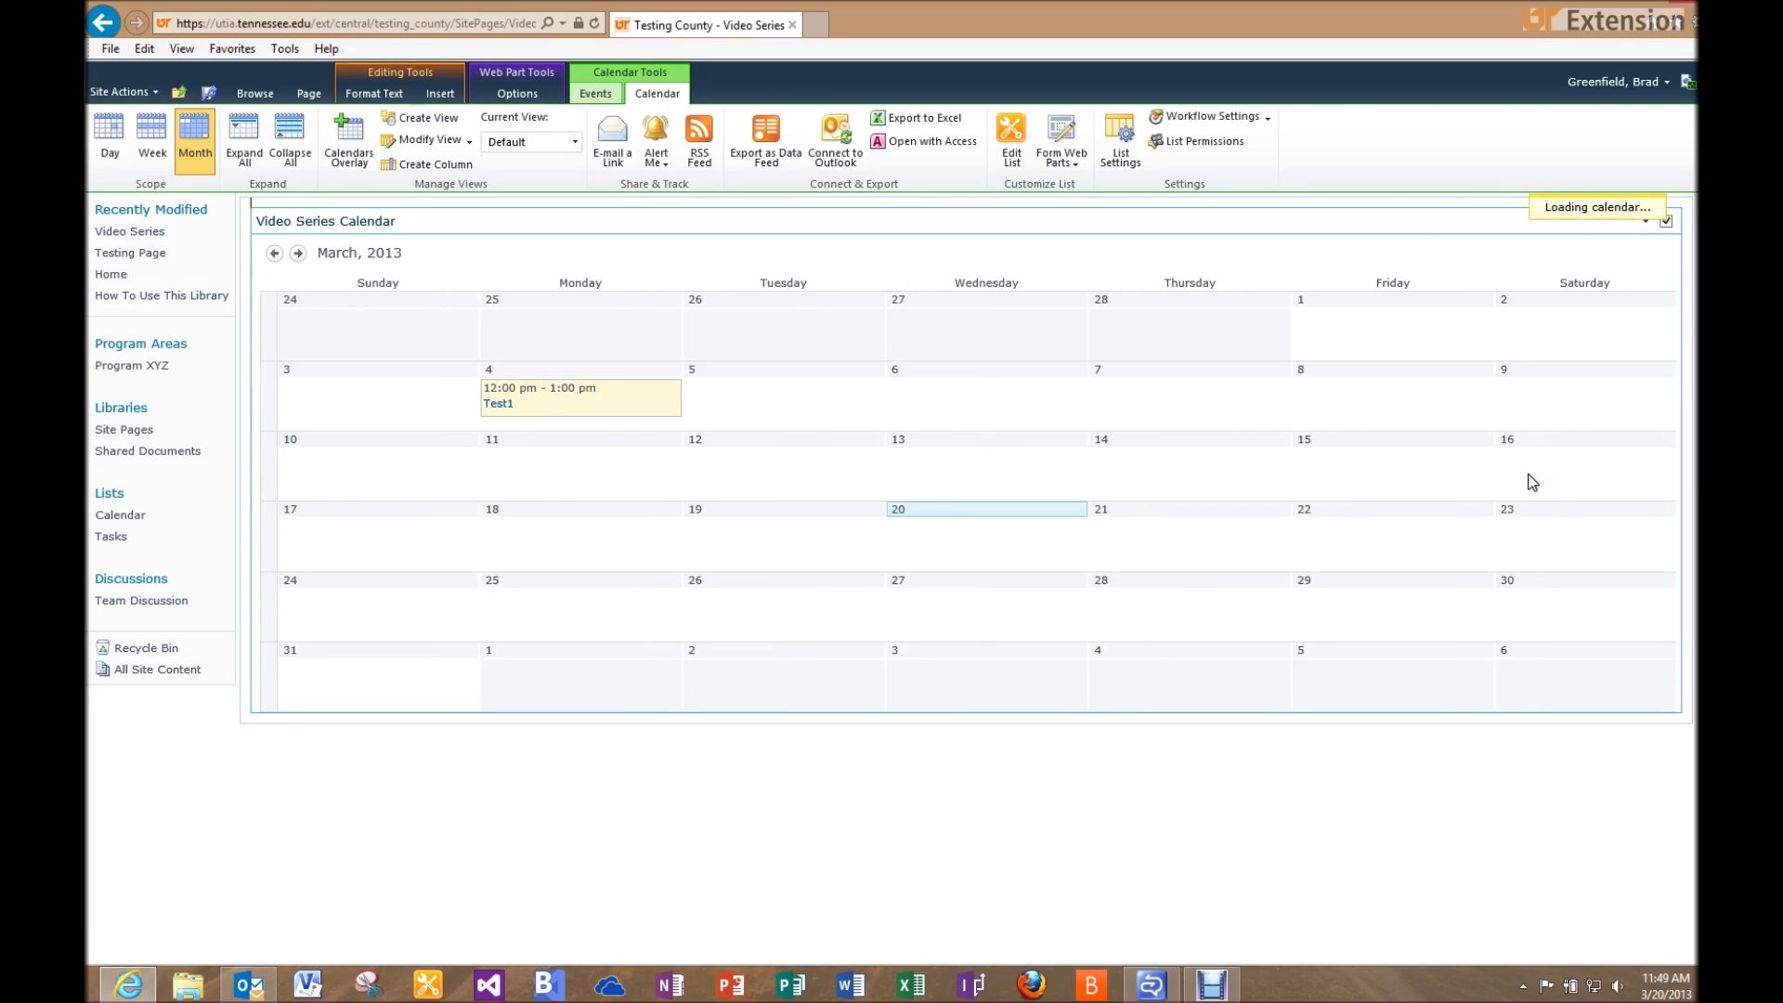
left_click(311, 95)
left_click(130, 139)
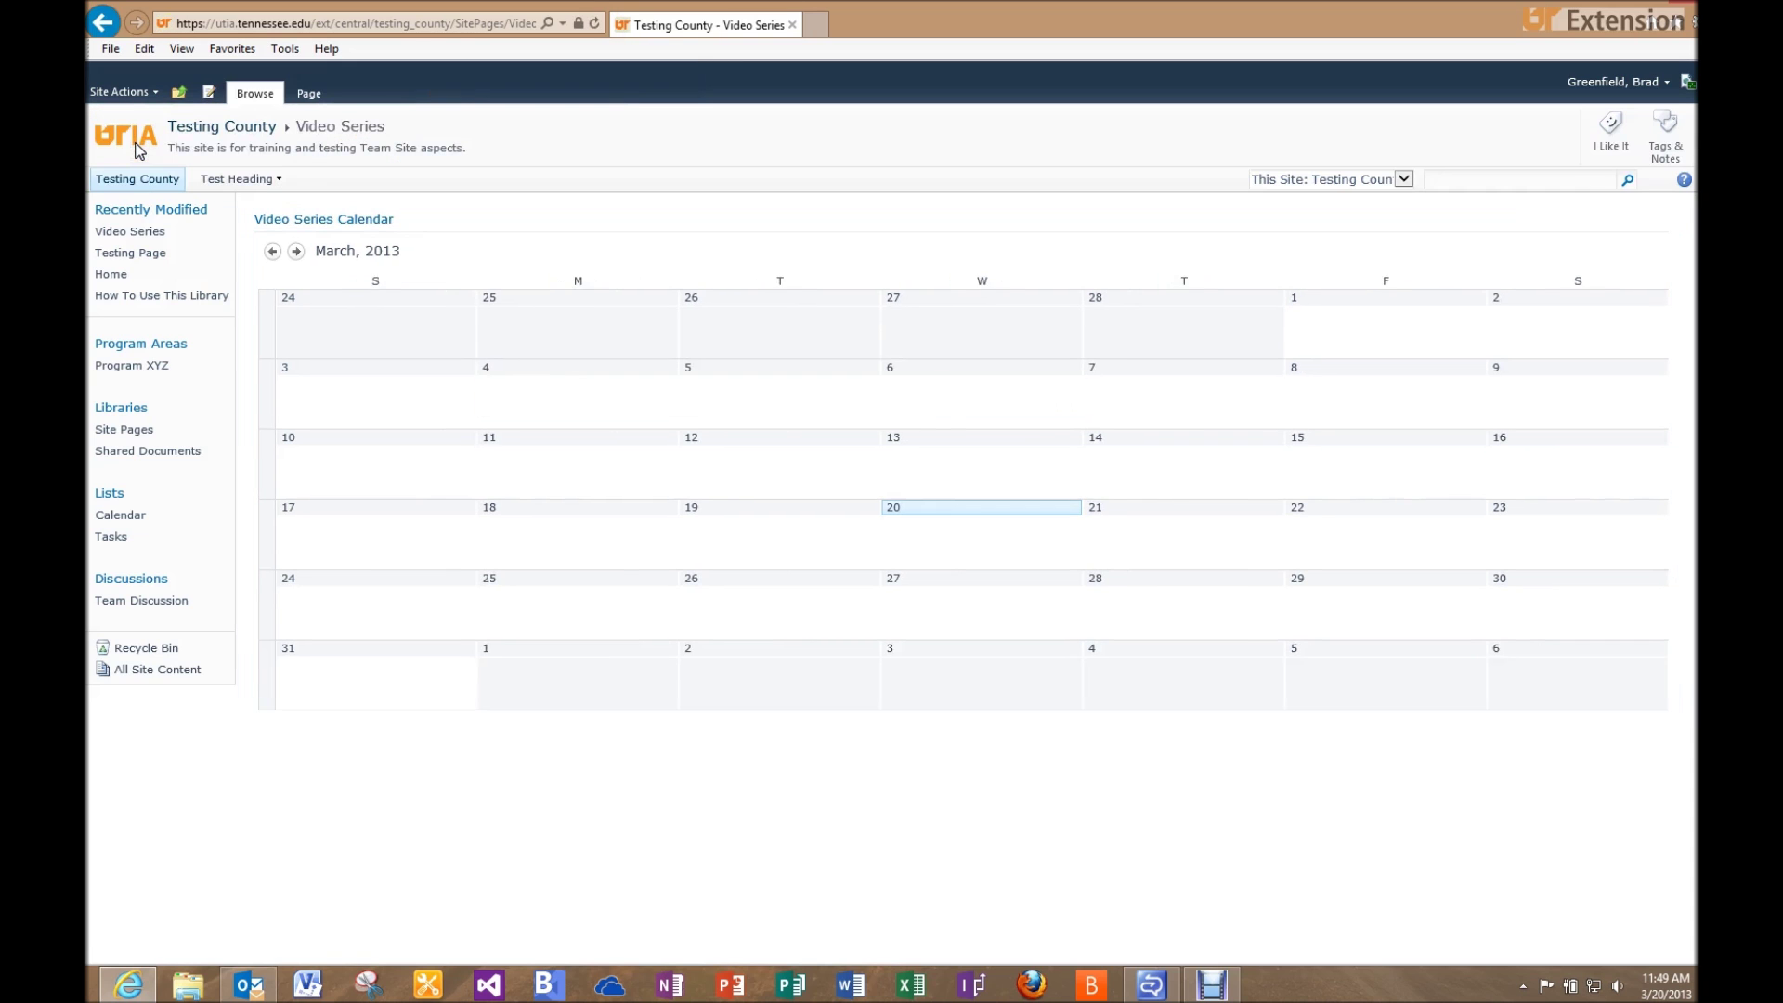
Step: Add an event titled "Video Seriese on Calendar Overlays" on 3/12/2013 with category Test2 and save it
mouse_move(665, 300)
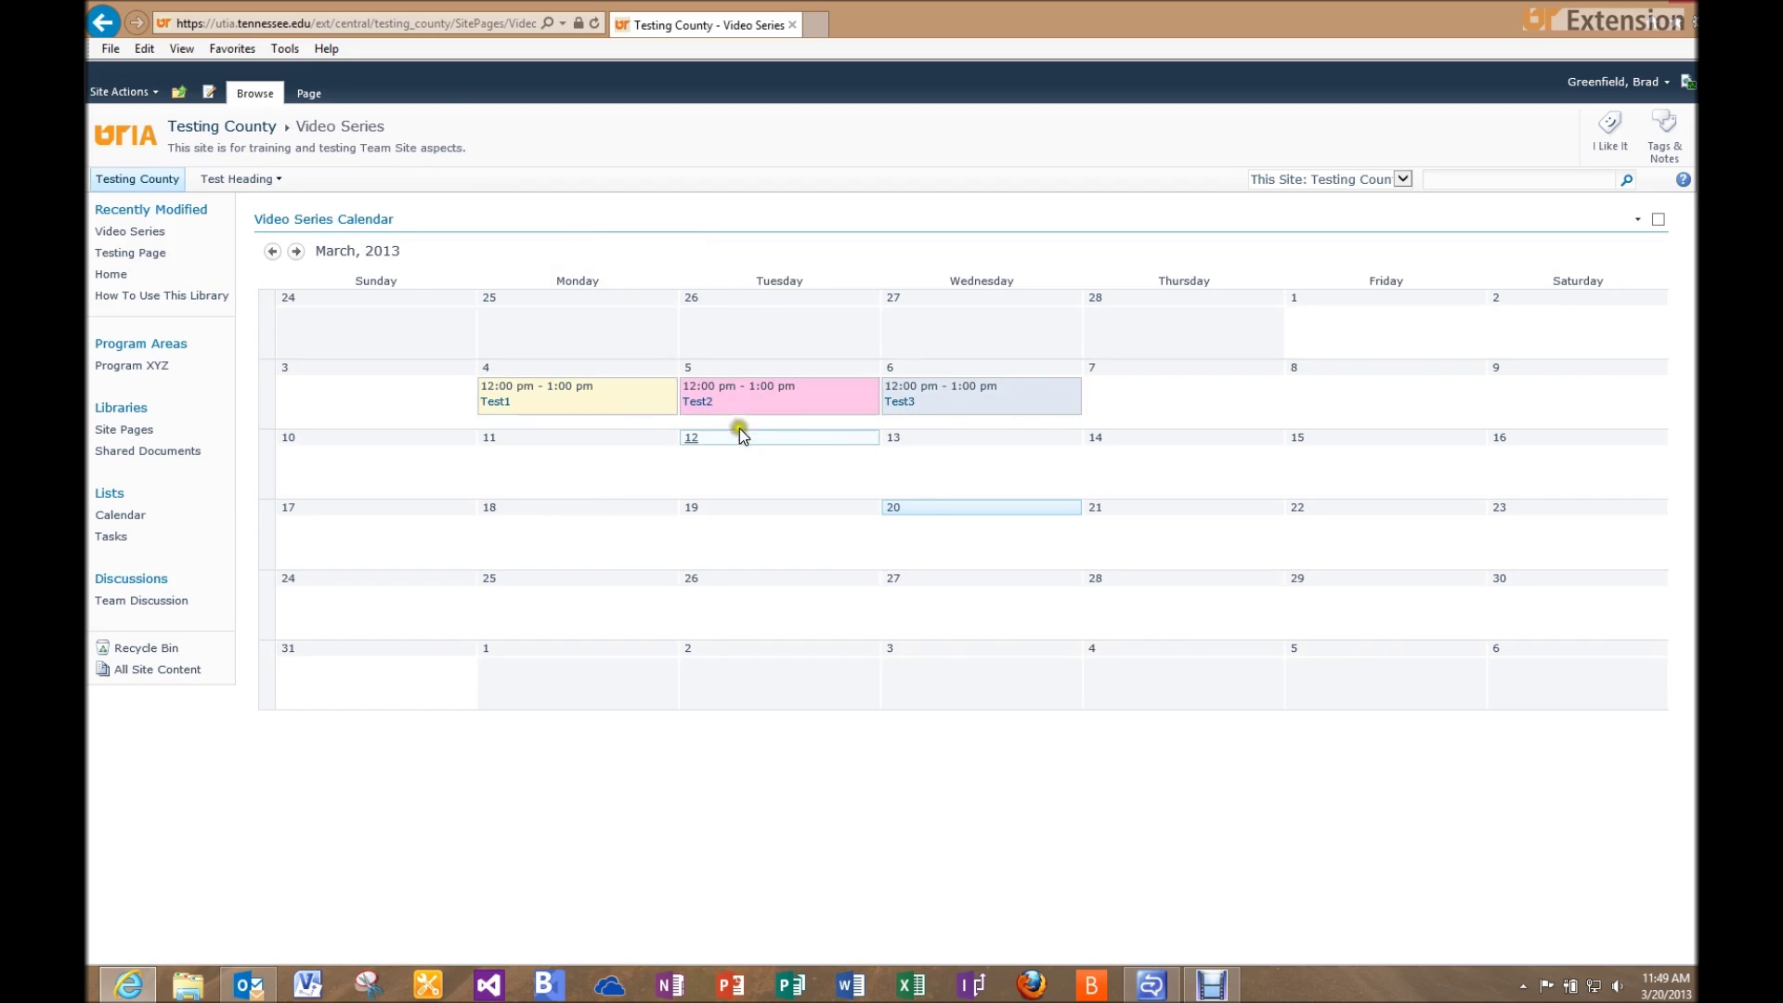
double_click(771, 465)
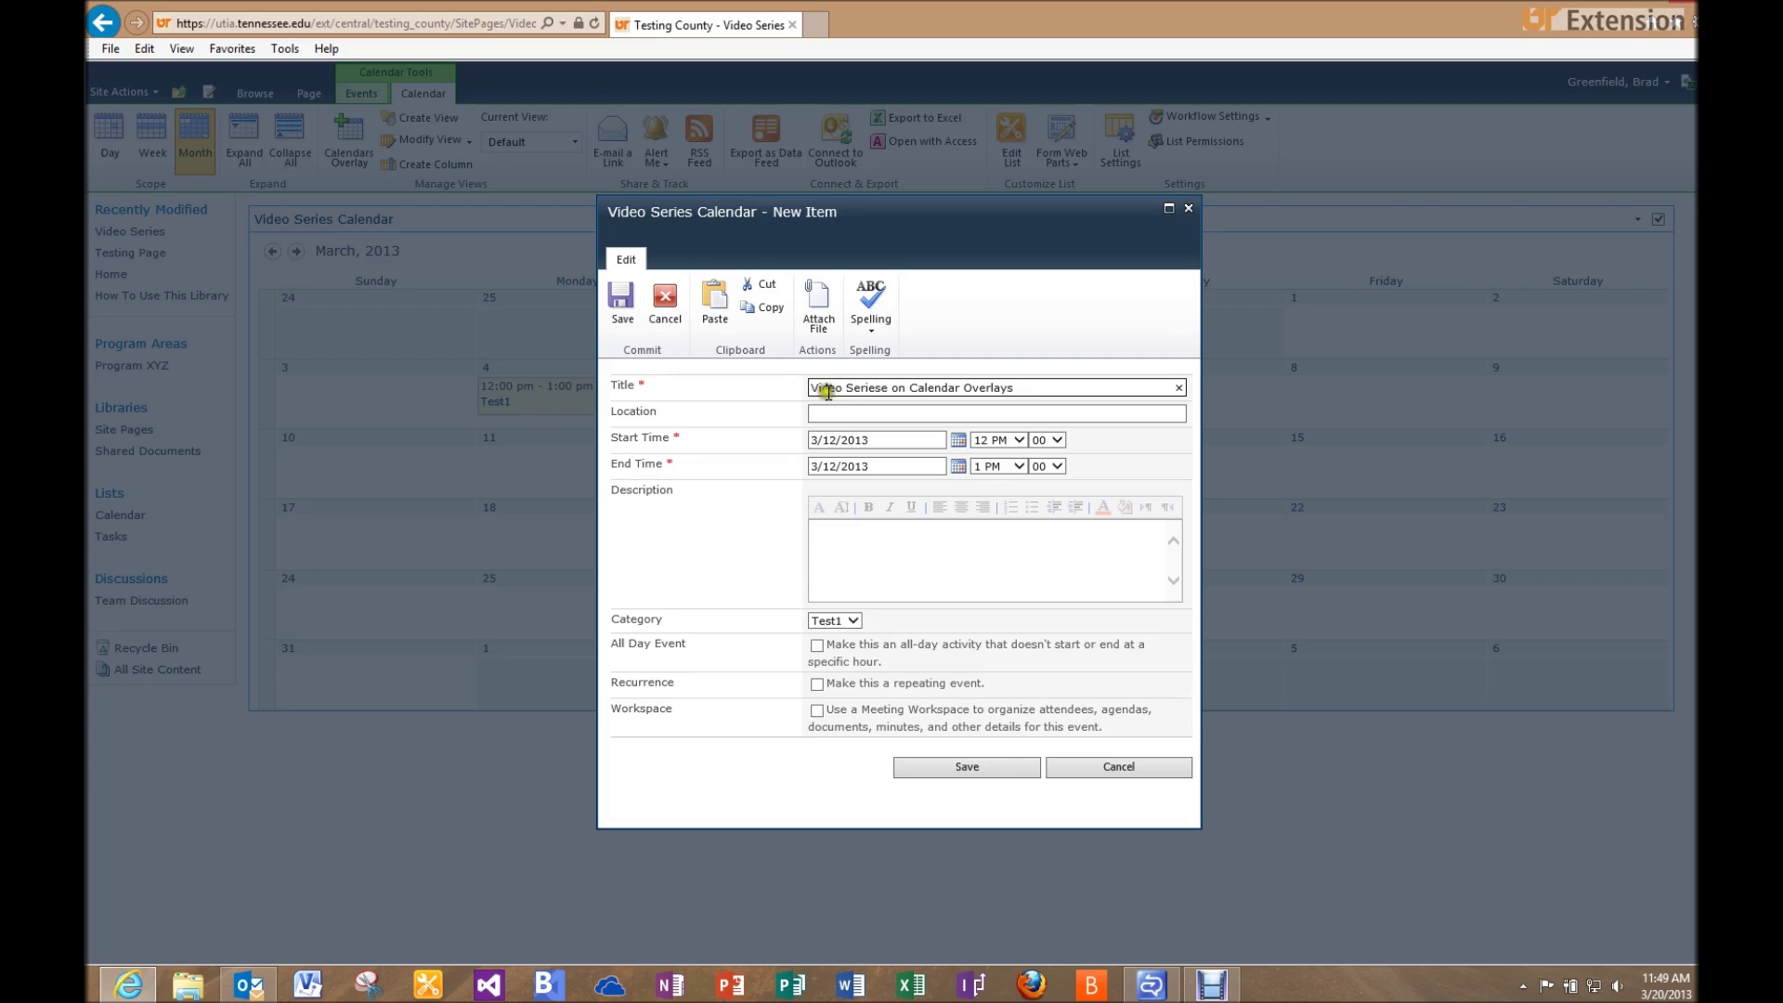
left_click(852, 620)
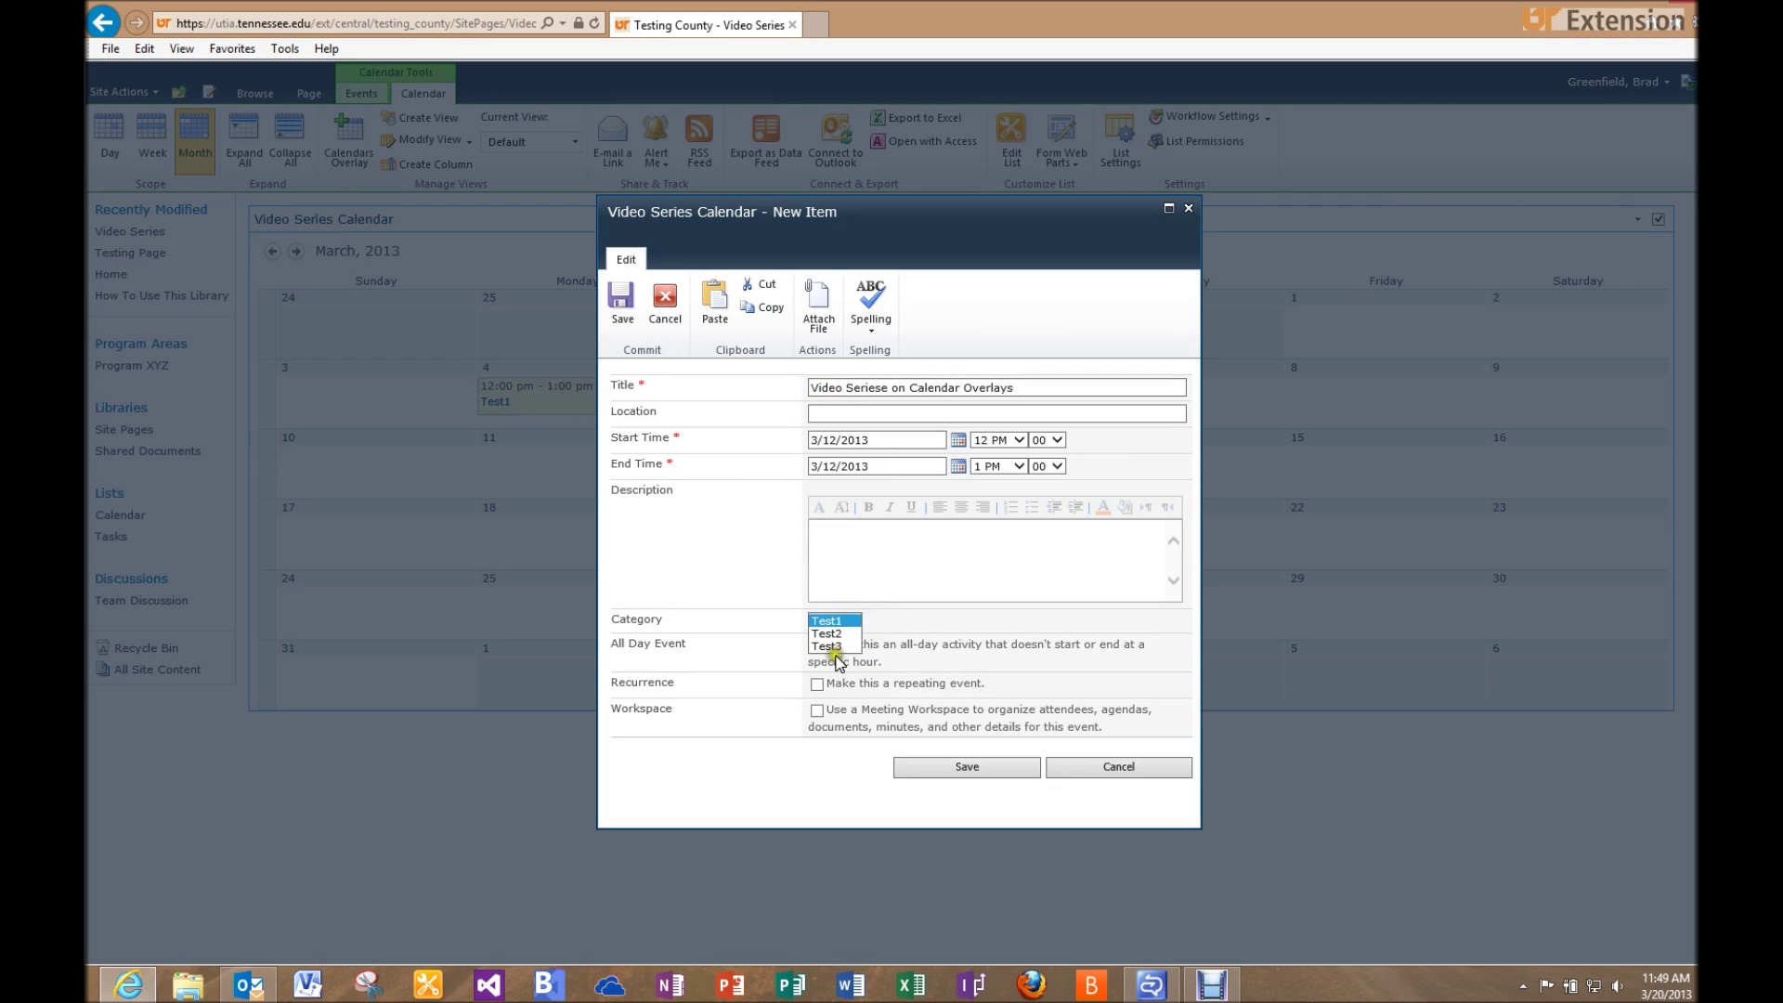
left_click(837, 635)
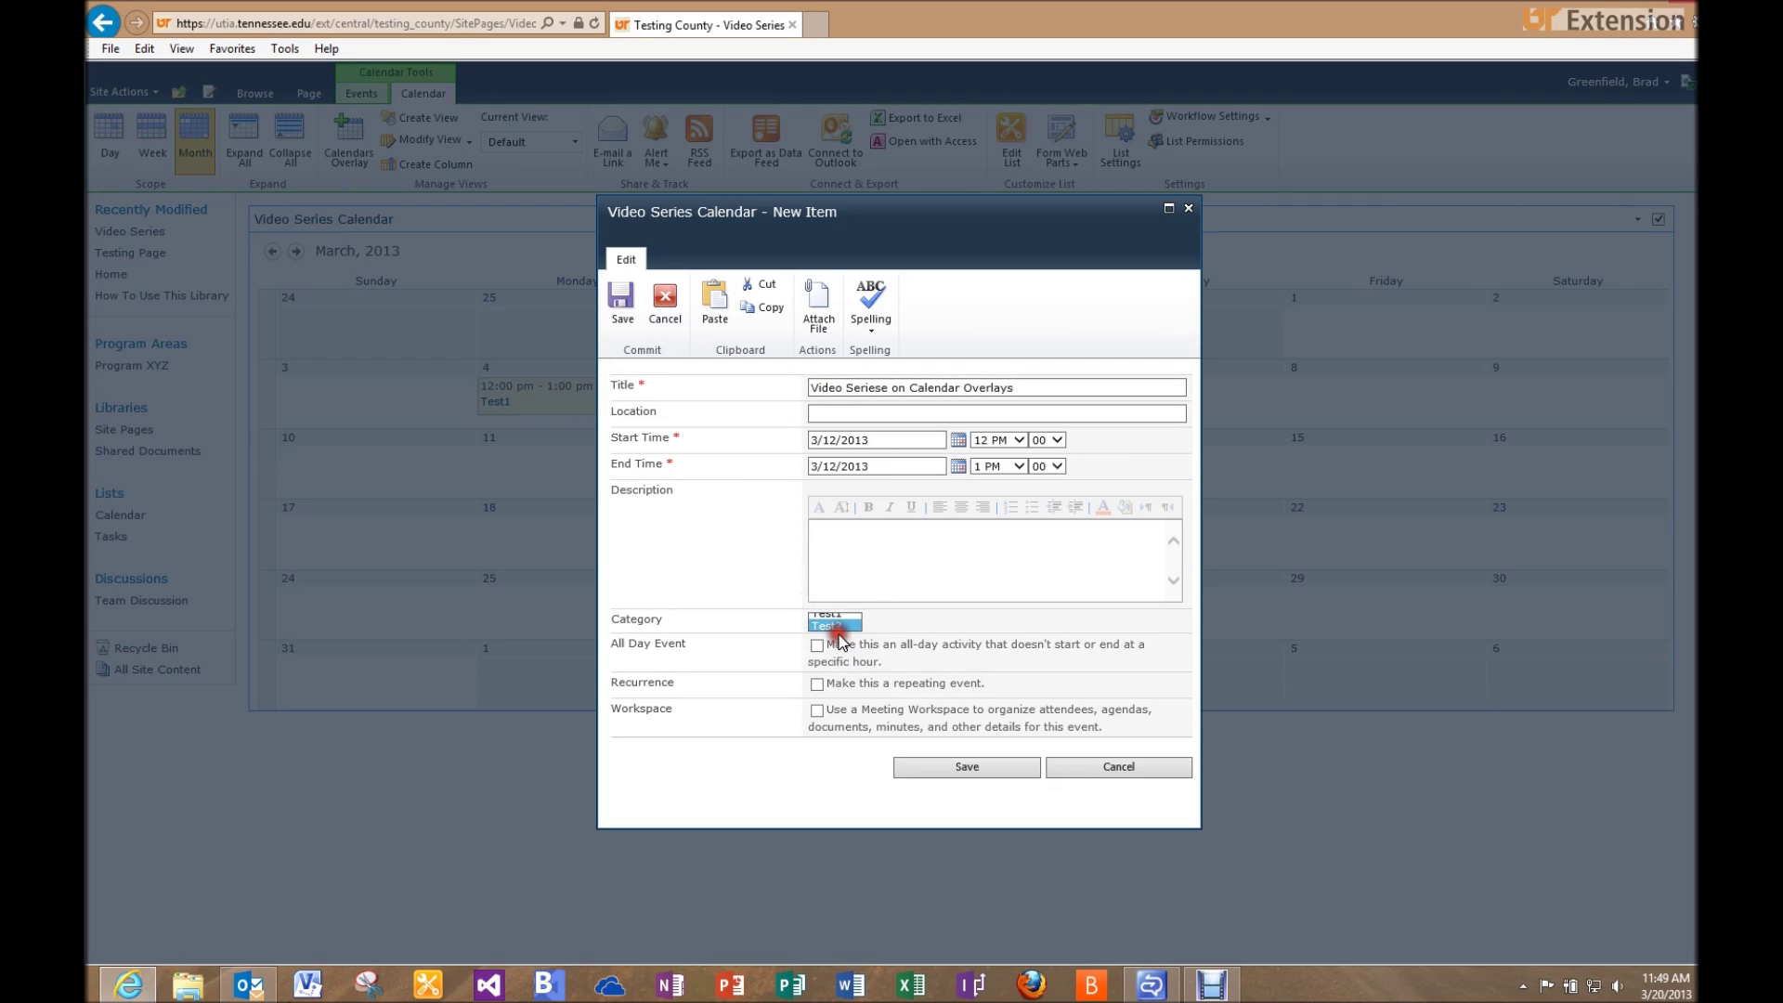
left_click(929, 767)
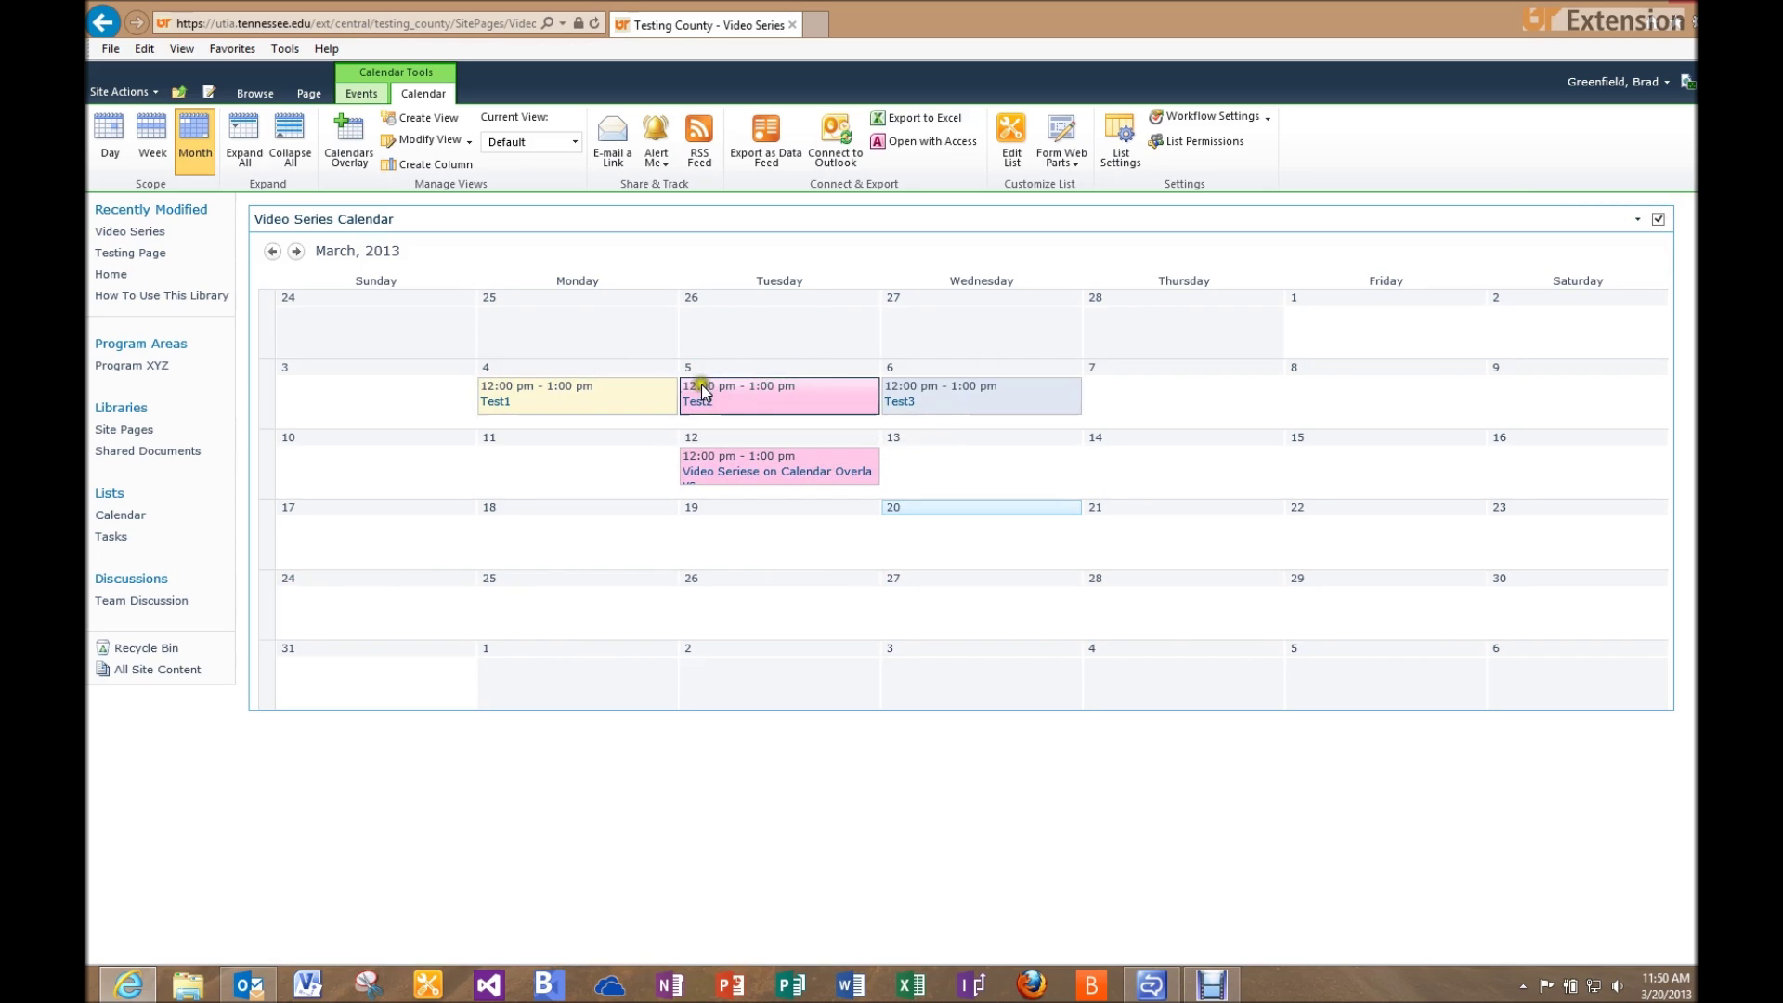
left_click(826, 408)
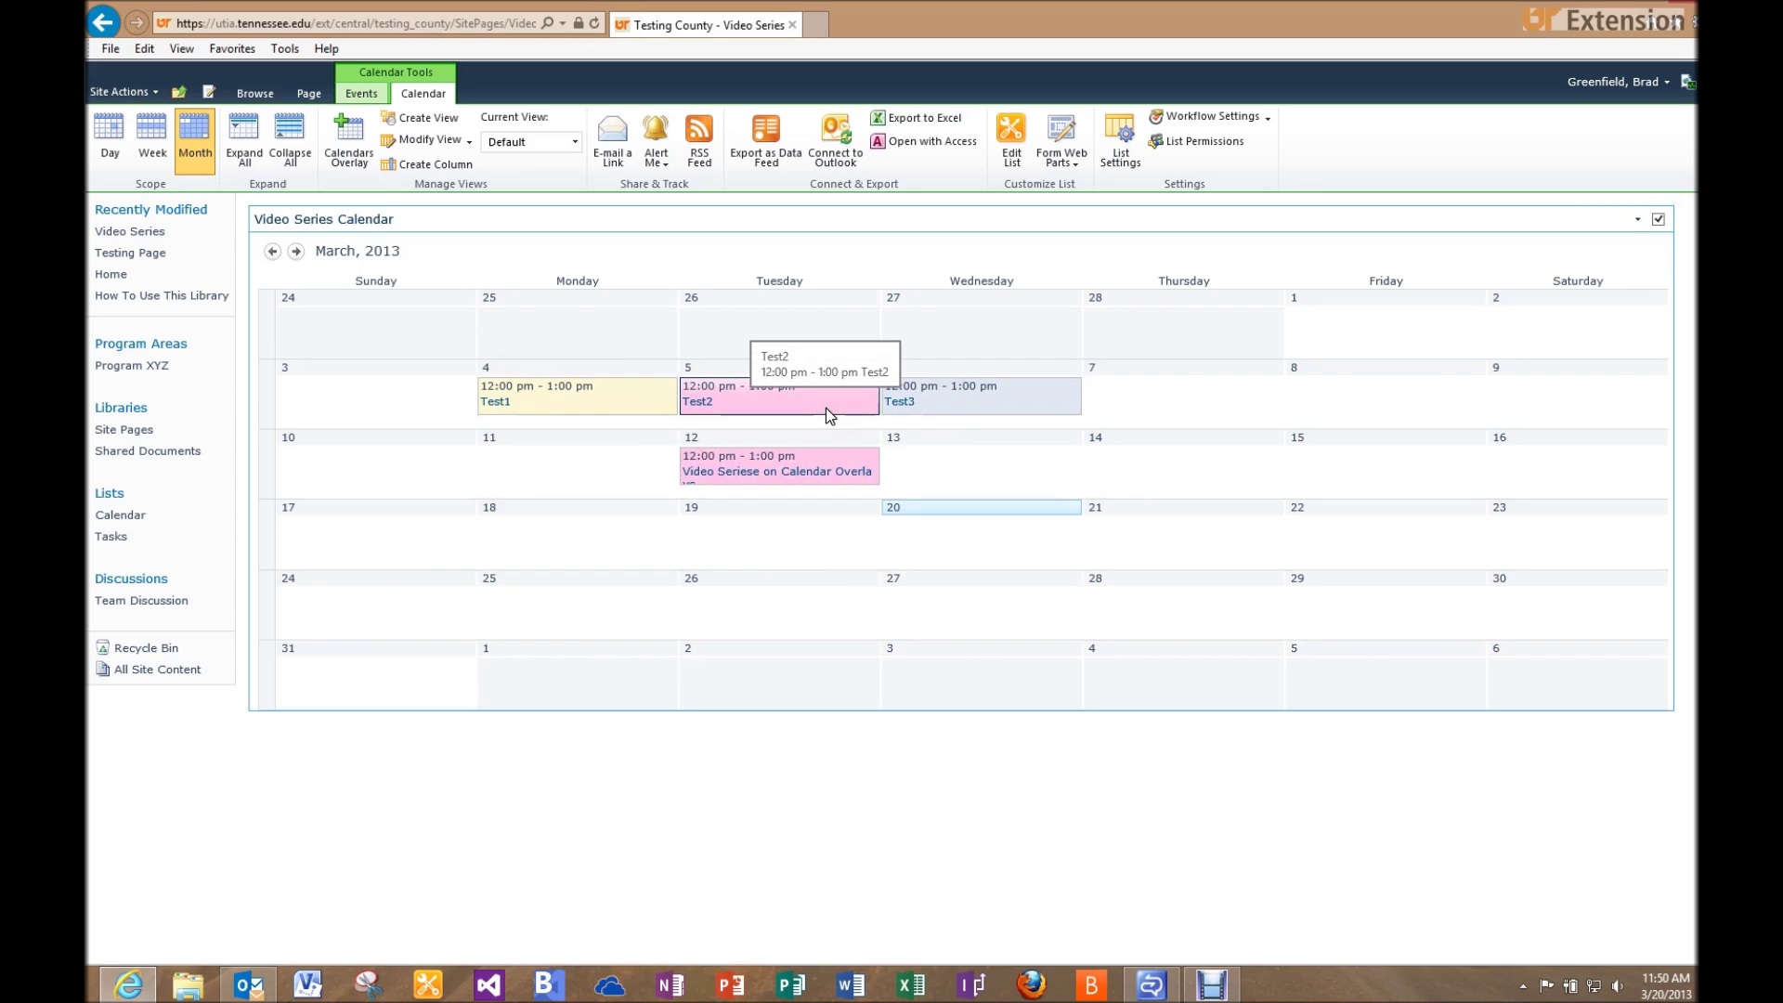